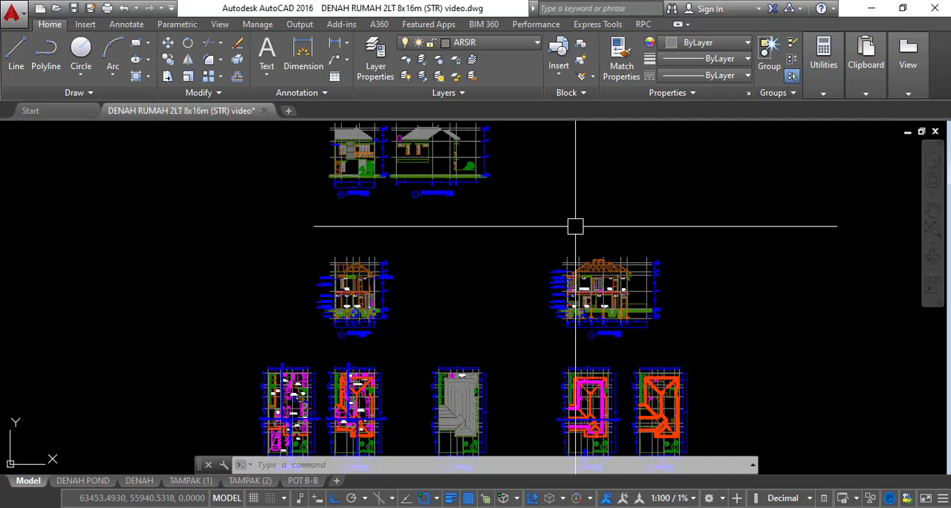
# Examine the DENAH LT. 01 and DENAH LT. 02 floor plans and the TAMPAK ATAS roof plan
pyautogui.moveTo(521, 255)
pyautogui.mouseDown(button='middle')
pyautogui.moveTo(515, 262)
pyautogui.moveTo(551, 154)
pyautogui.mouseUp(button='middle')
pyautogui.scroll(6, 353, 296)
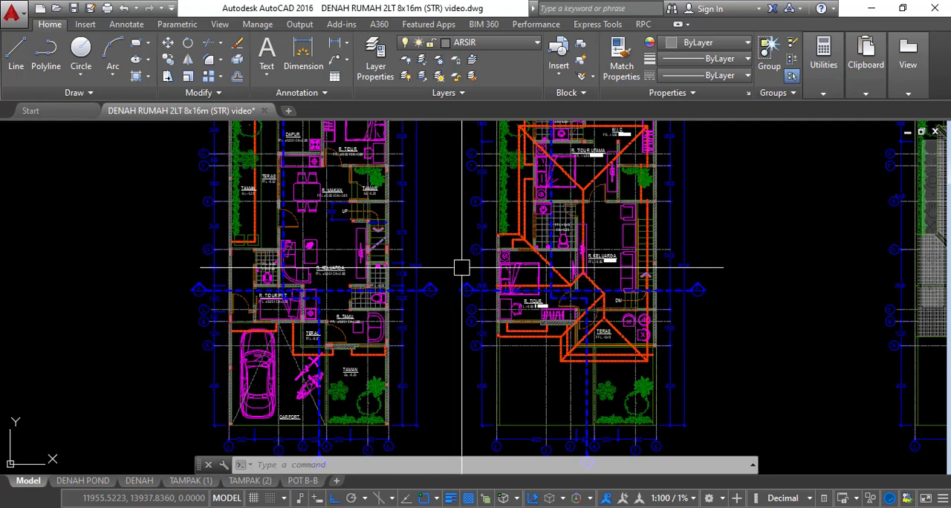
pyautogui.scroll(-3, 462, 268)
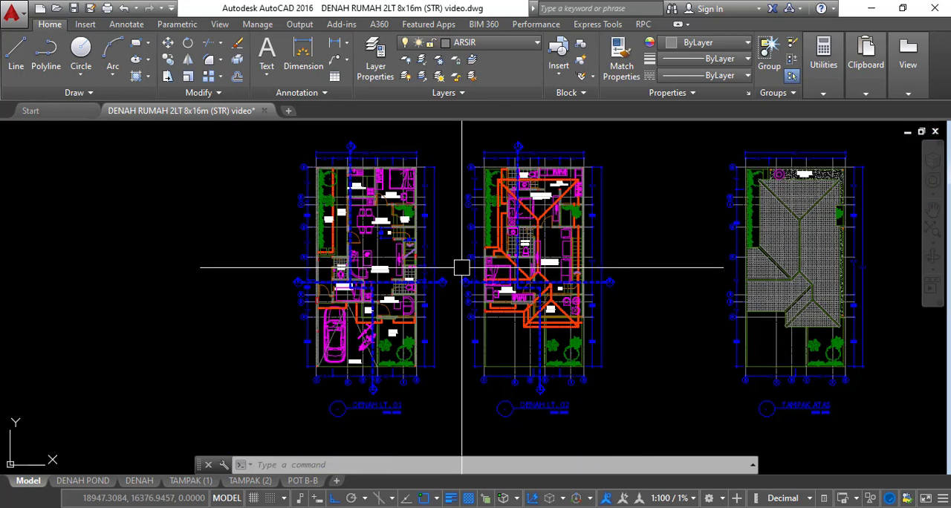
pyautogui.scroll(-2, 461, 267)
pyautogui.scroll(2, 461, 268)
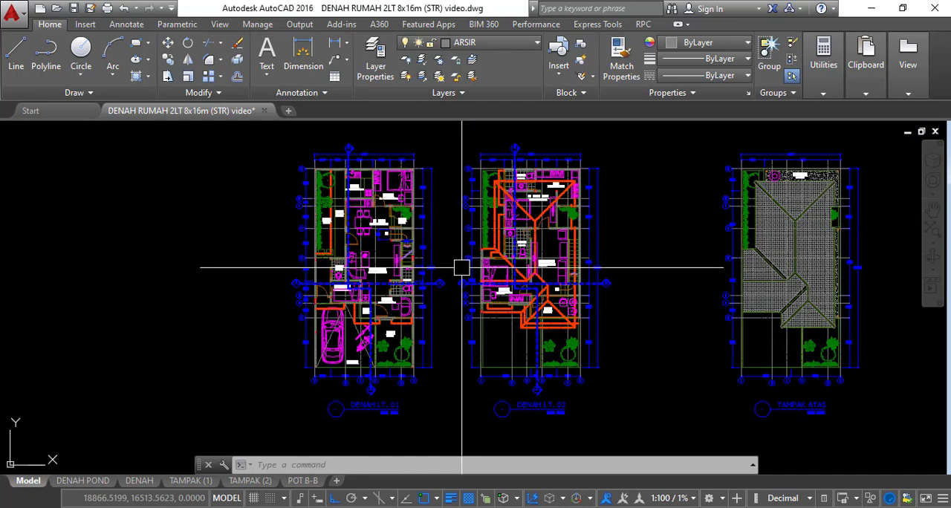
pyautogui.moveTo(453, 265); pyautogui.dragTo(449, 264, button='middle')
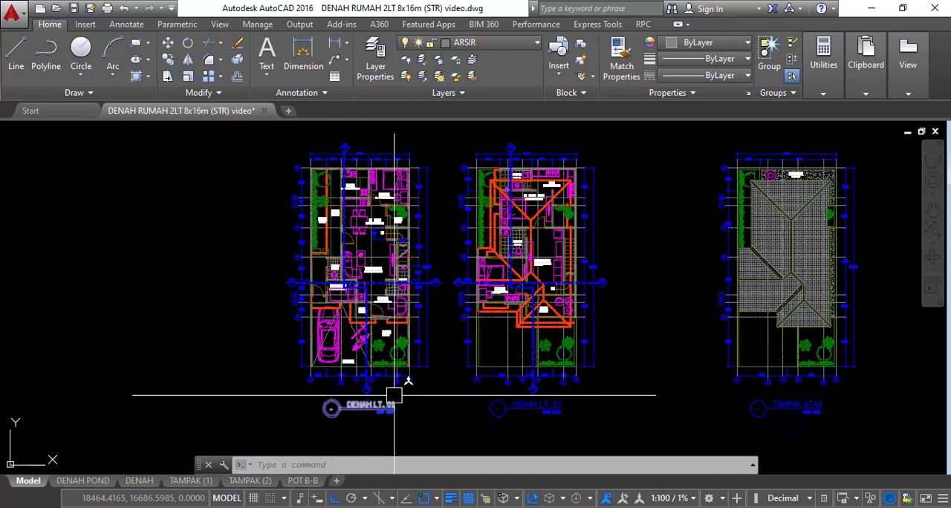
pyautogui.moveTo(445, 358); pyautogui.dragTo(359, 346, button='middle')
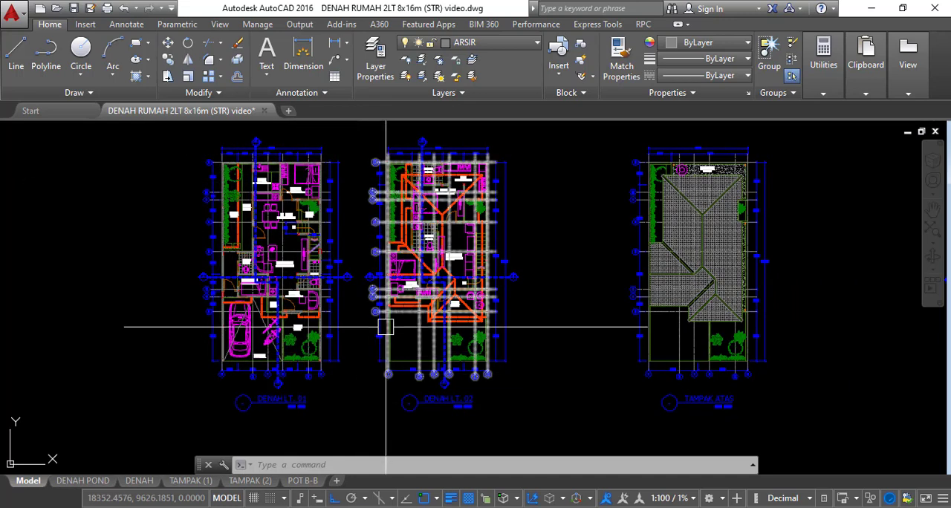
pyautogui.moveTo(346, 304); pyautogui.dragTo(381, 305, button='middle')
# Copy the whole DENAH LT. 01 floor plan with its title straight down, about 32350 units below the original
pyautogui.write('co')
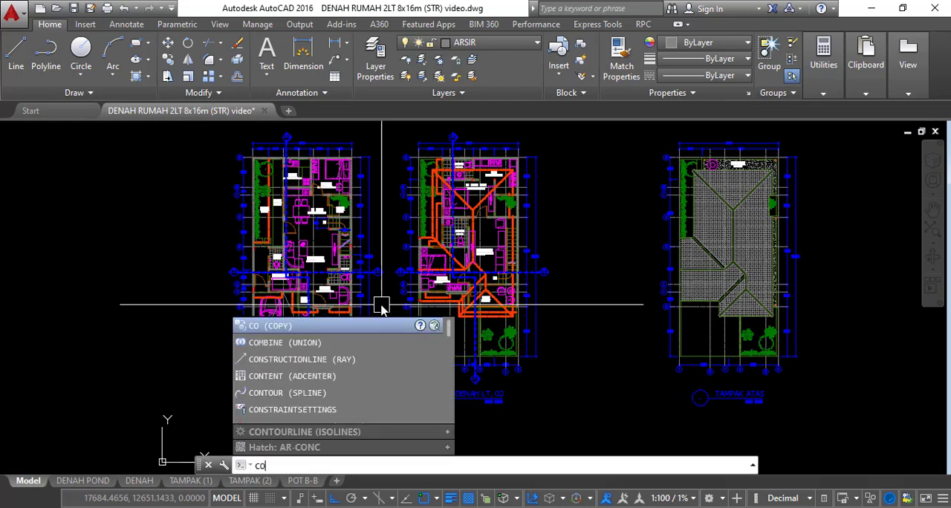
pyautogui.press('Return')
pyautogui.scroll(-4, 387, 263)
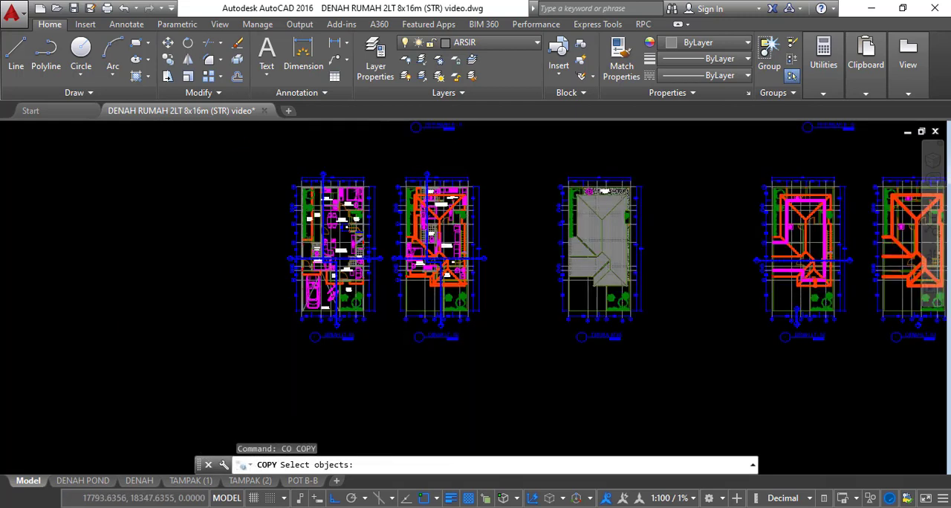
pyautogui.click(290, 188)
pyautogui.click(386, 307)
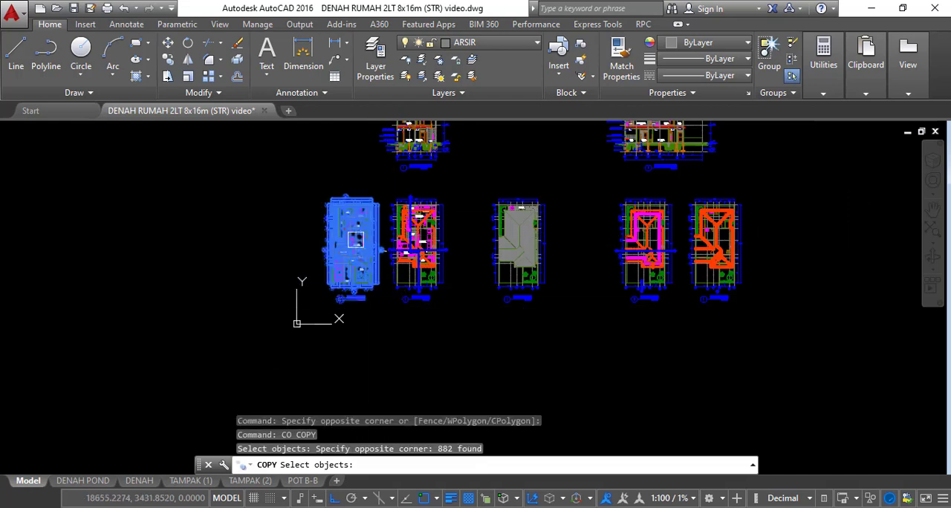
pyautogui.scroll(-2, 406, 289)
pyautogui.press('Return')
pyautogui.click(425, 297)
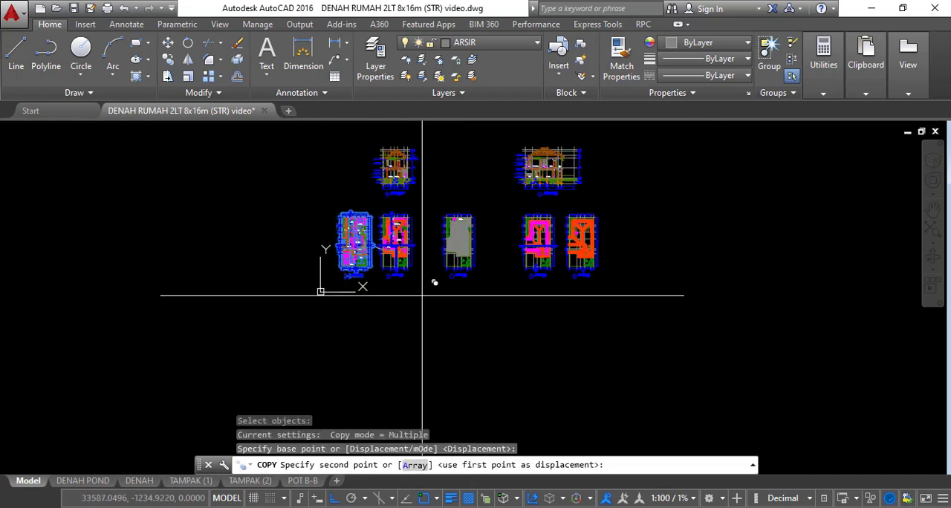
pyautogui.click(423, 394)
pyautogui.press('Escape')
pyautogui.press('Escape')
pyautogui.press('Escape')
# Turn off the layers AS, DIM, DIM-TEKS, DINDING and KOLOM
pyautogui.scroll(5, 350, 357)
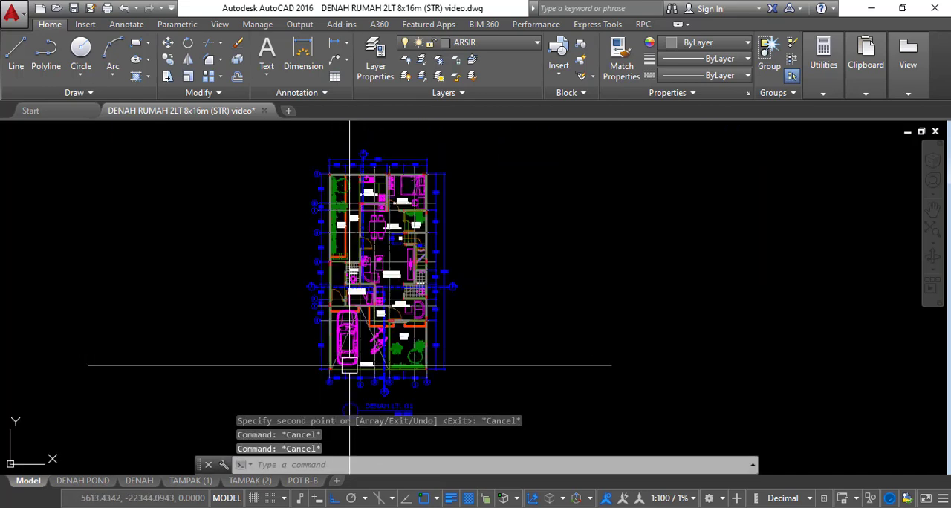
pyautogui.scroll(2, 377, 334)
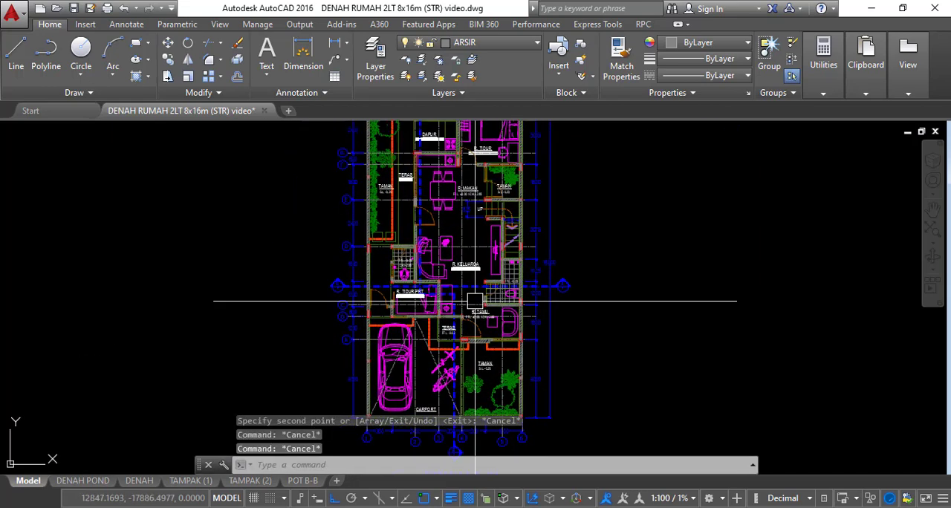
pyautogui.scroll(3, 465, 288)
pyautogui.scroll(-6, 465, 288)
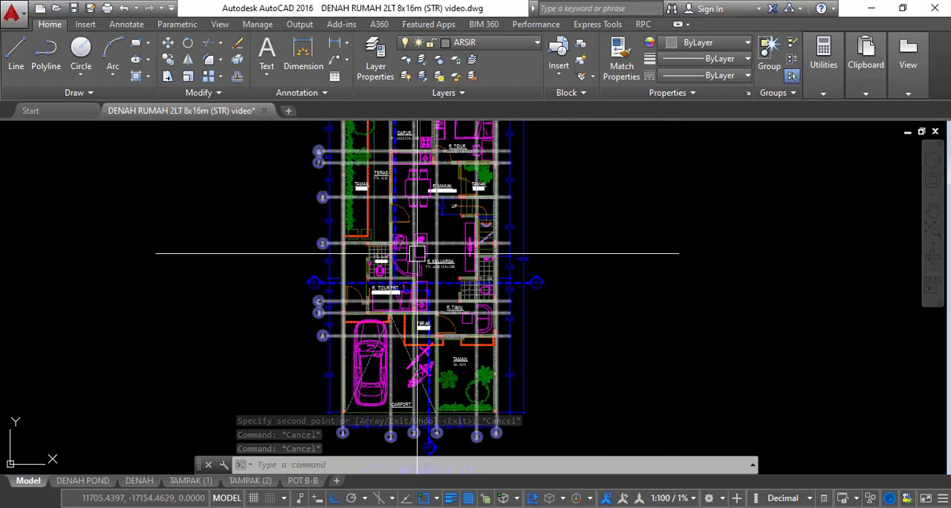
pyautogui.scroll(2, 375, 230)
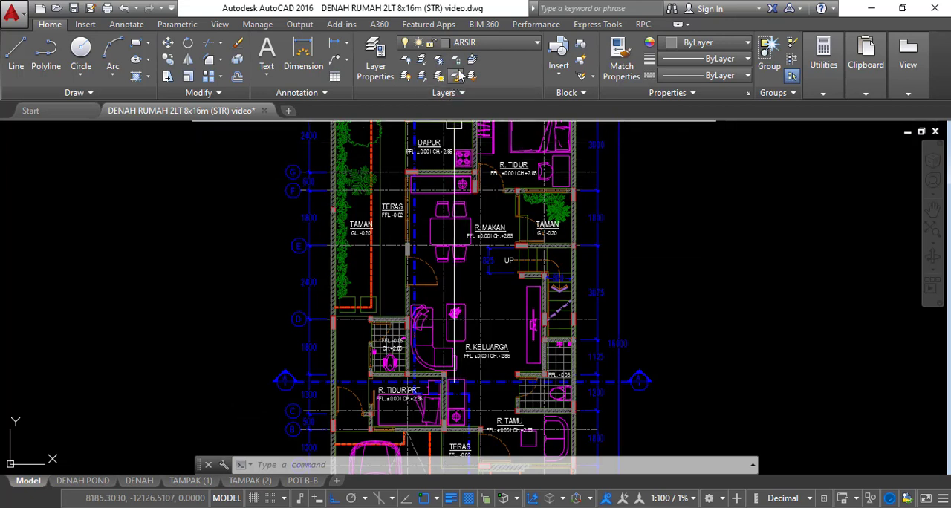
pyautogui.click(486, 44)
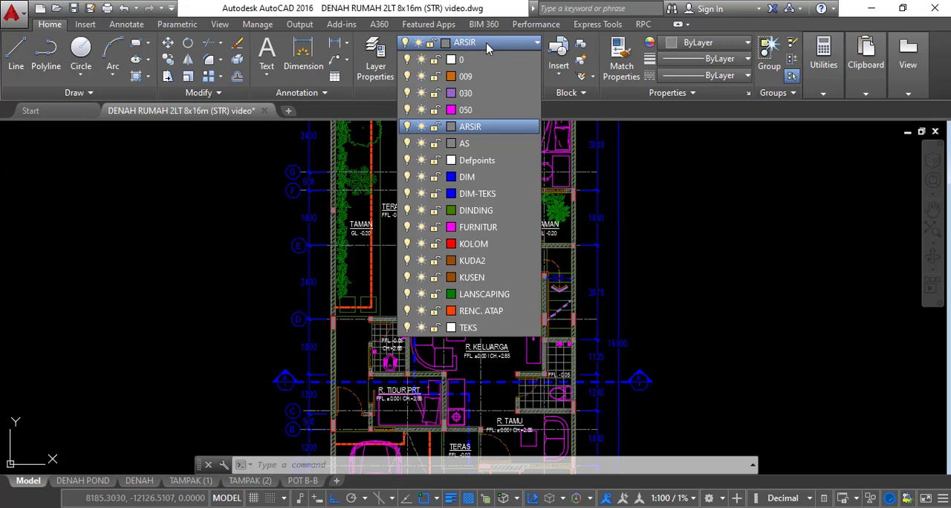
pyautogui.click(406, 144)
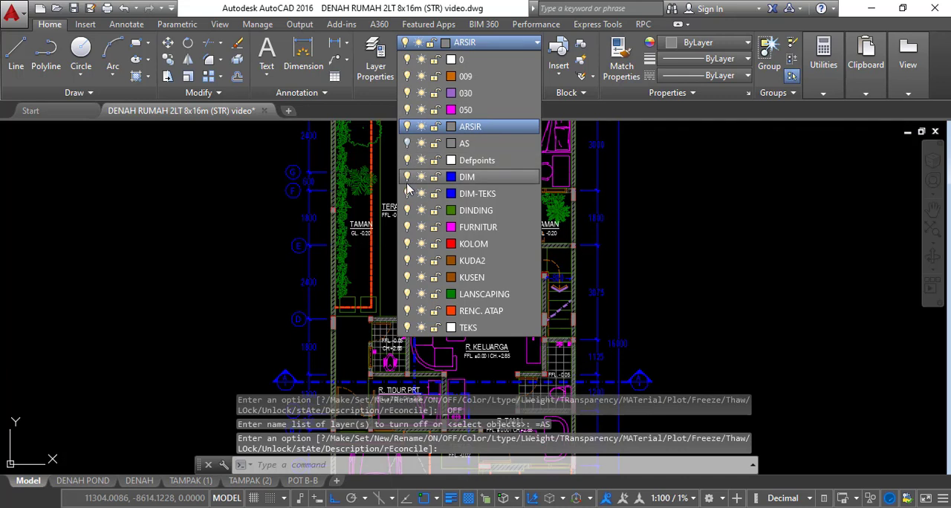
pyautogui.click(406, 177)
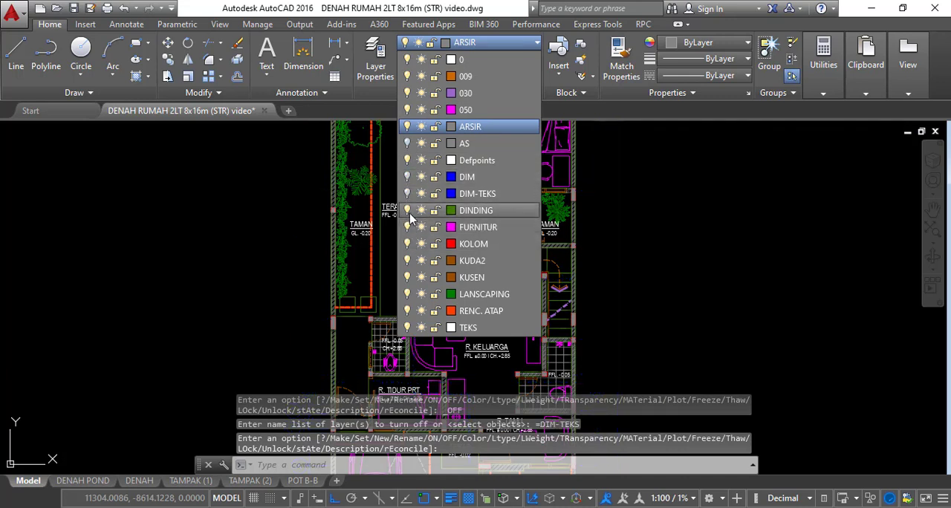
pyautogui.click(407, 211)
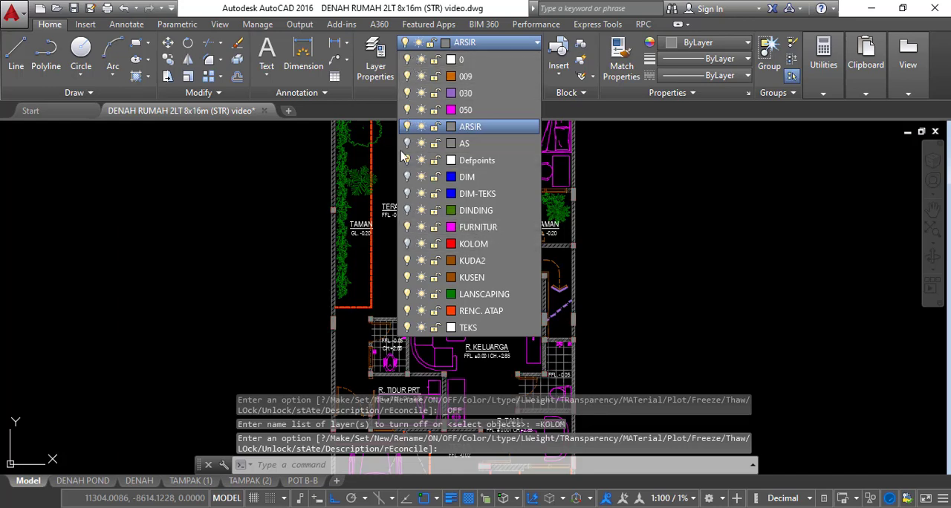
pyautogui.click(297, 216)
# Erase all furniture, hatches, planting, room texts and other objects still visible in the copied floor plan
pyautogui.scroll(-6, 298, 208)
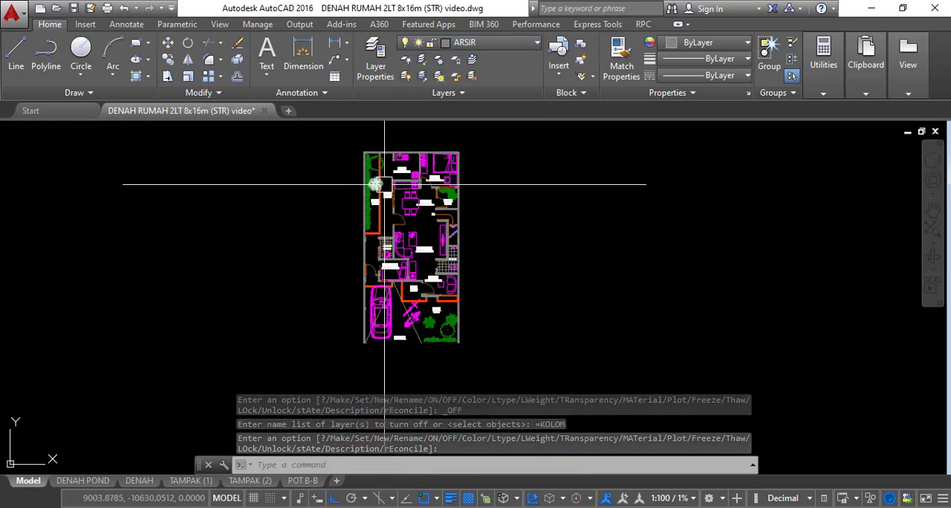
pyautogui.click(343, 151)
pyautogui.click(458, 306)
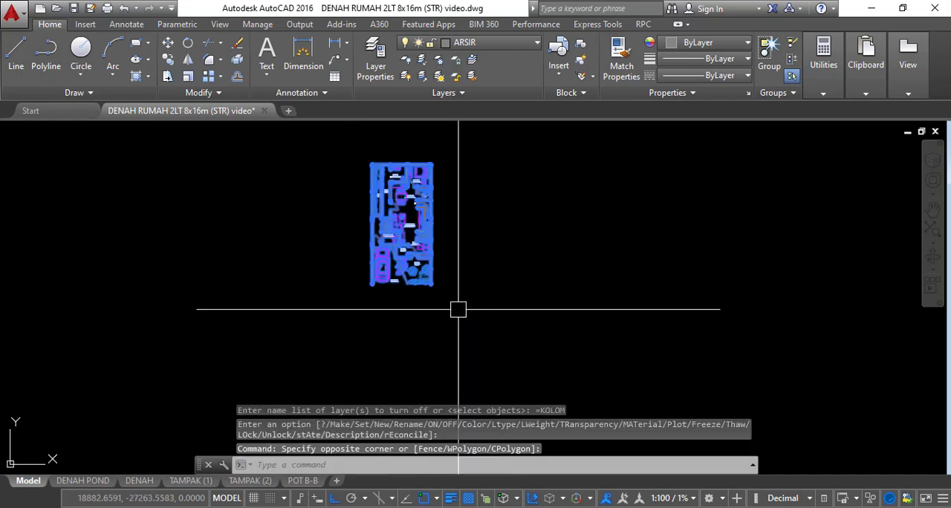
pyautogui.write('e')
pyautogui.press('Return')
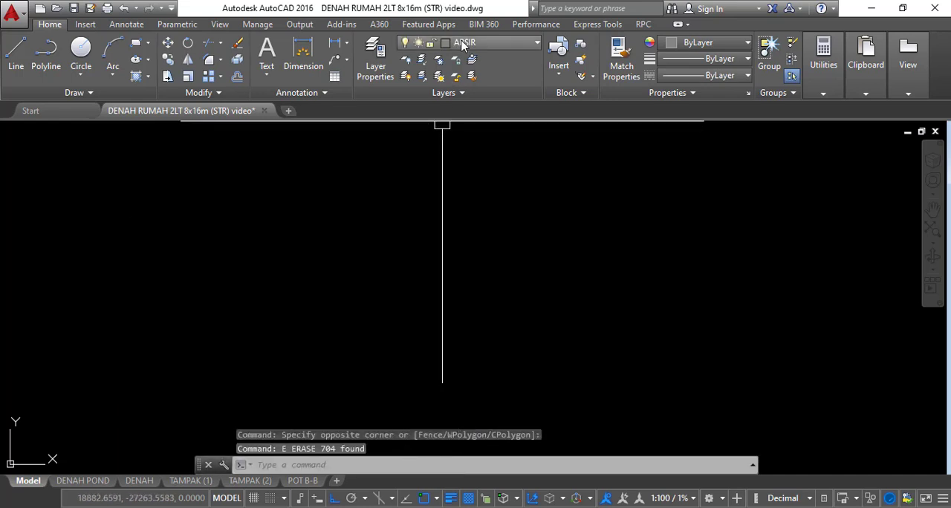
# Turn the layers AS, DIM, DIM-TEKS and DINDING back on, leaving KOLOM off
pyautogui.click(462, 44)
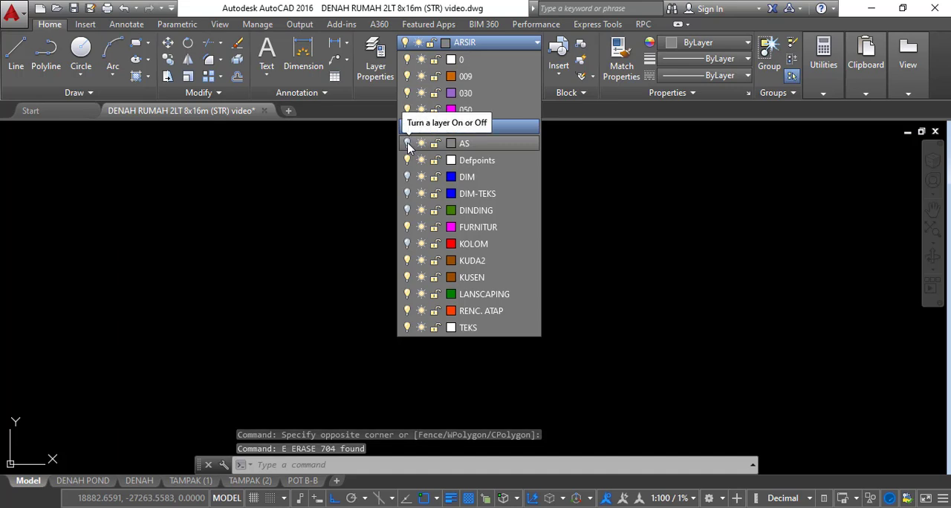
pyautogui.click(407, 143)
pyautogui.click(407, 176)
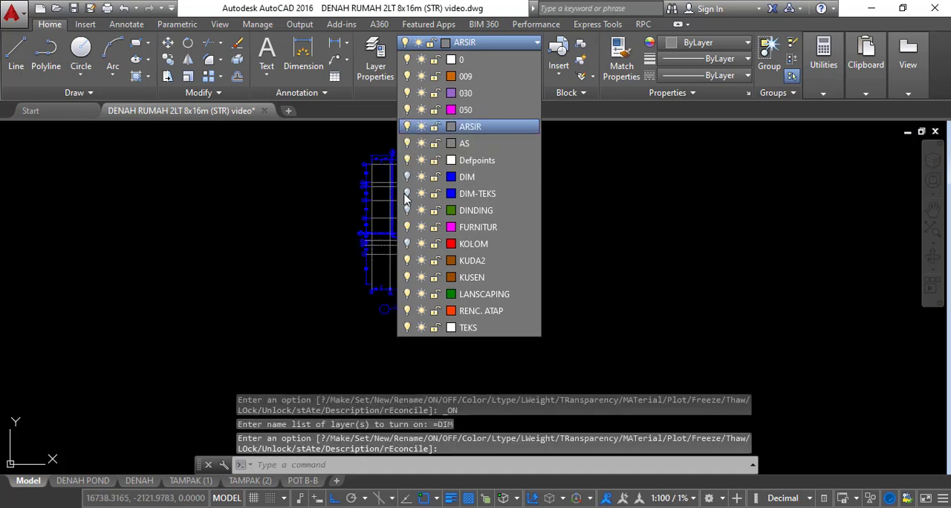
pyautogui.click(408, 193)
pyautogui.click(407, 210)
pyautogui.click(337, 243)
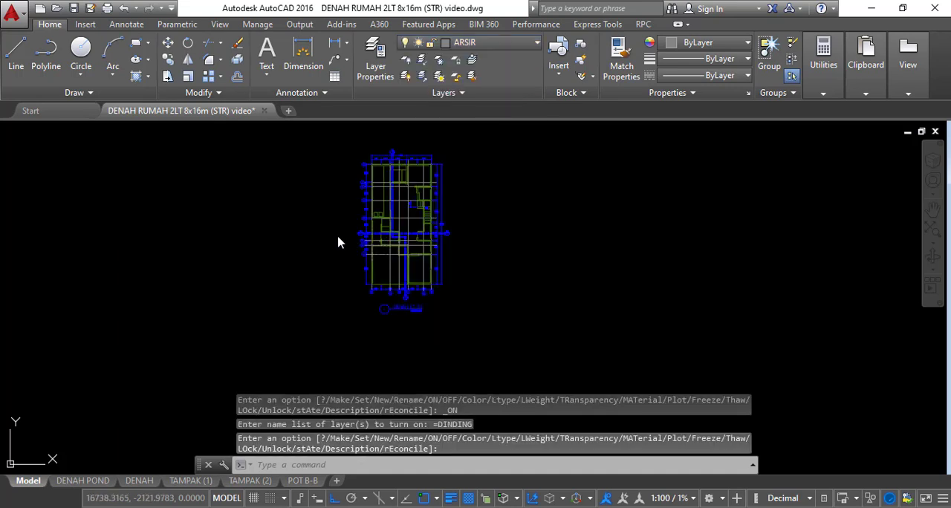
# Erase the section B marker above the copied plan and its dashed vertical section line
pyautogui.scroll(4, 382, 279)
pyautogui.moveTo(538, 236)
pyautogui.mouseDown(button='middle')
pyautogui.moveTo(550, 336)
pyautogui.moveTo(541, 263)
pyautogui.mouseUp(button='middle')
pyautogui.scroll(-2, 550, 333)
pyautogui.scroll(4, 464, 192)
pyautogui.scroll(4, 464, 191)
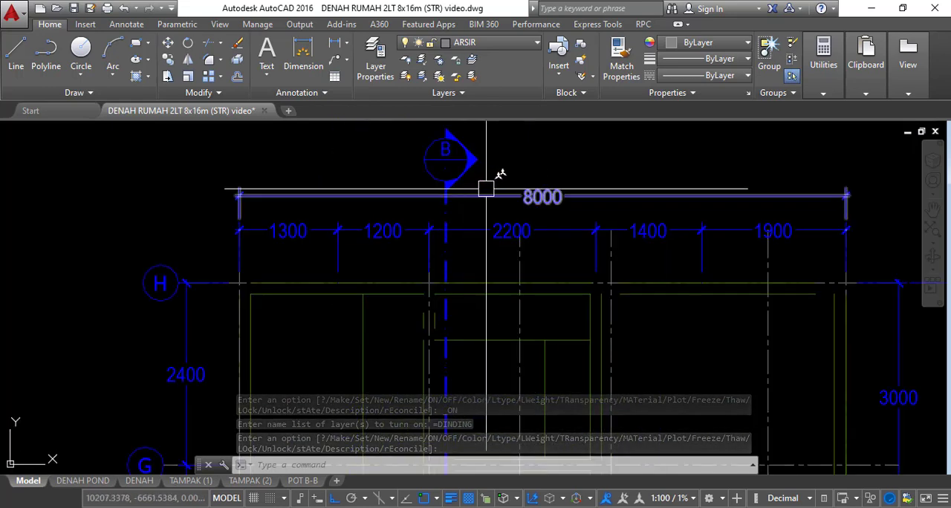
pyautogui.click(486, 184)
pyautogui.click(394, 138)
pyautogui.write('e')
pyautogui.press('Return')
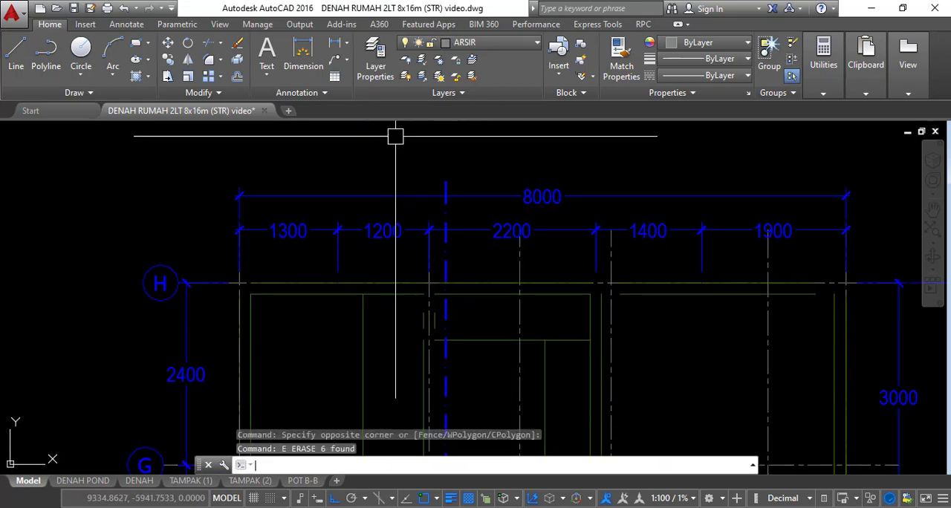
pyautogui.click(450, 186)
pyautogui.write('e')
pyautogui.press('Return')
# Erase the section A marking across the copied plan and the remaining section B marker below the plan
pyautogui.scroll(-6, 437, 171)
pyautogui.moveTo(443, 279); pyautogui.dragTo(486, 162, button='middle')
pyautogui.scroll(5, 384, 254)
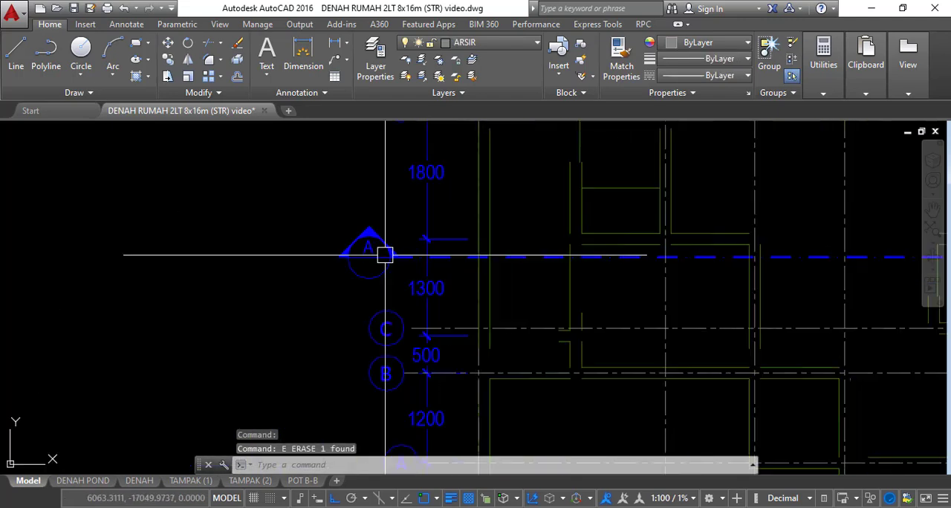
pyautogui.click(403, 280)
pyautogui.click(327, 206)
pyautogui.scroll(-4, 366, 180)
pyautogui.scroll(-1, 462, 263)
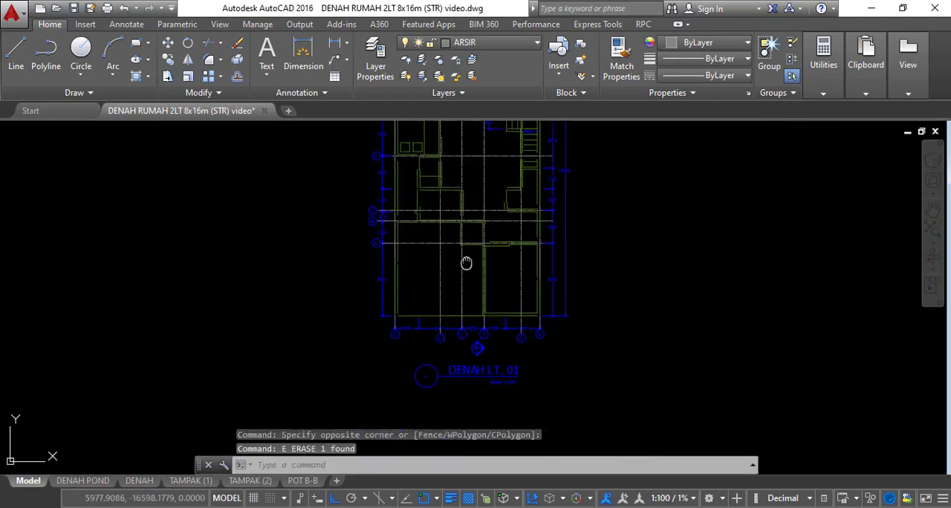
pyautogui.scroll(5, 495, 255)
pyautogui.click(517, 263)
pyautogui.click(452, 203)
pyautogui.write('e')
pyautogui.press('Return')
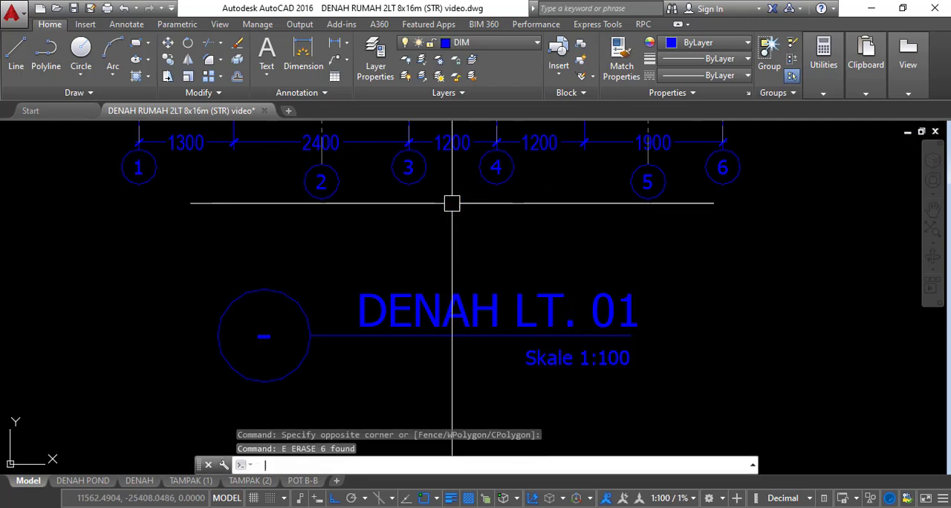
# Change the copied plan's drawing name from DENAH LT. 01 to DENAH PONDASI LAJUR BT. BELAH
pyautogui.moveTo(494, 245); pyautogui.dragTo(364, 215, button='middle')
pyautogui.click(361, 267)
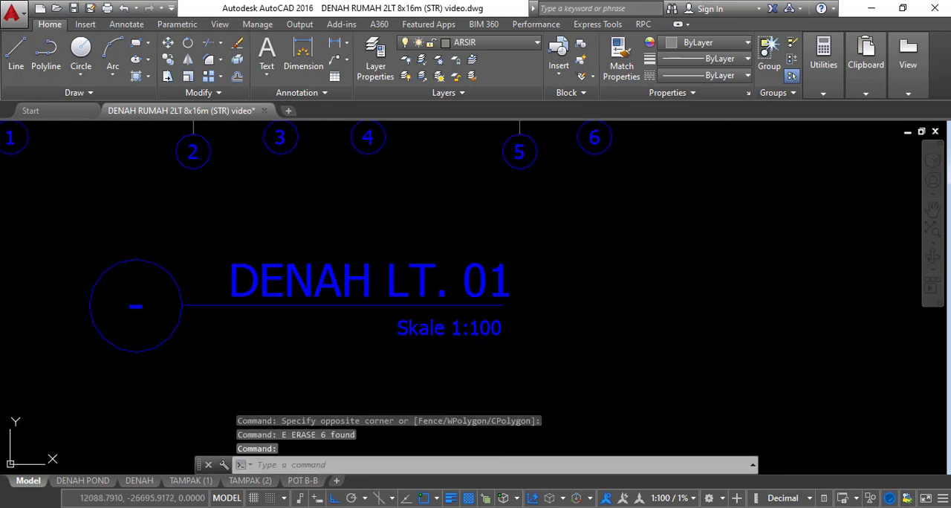
pyautogui.doubleClick(362, 281)
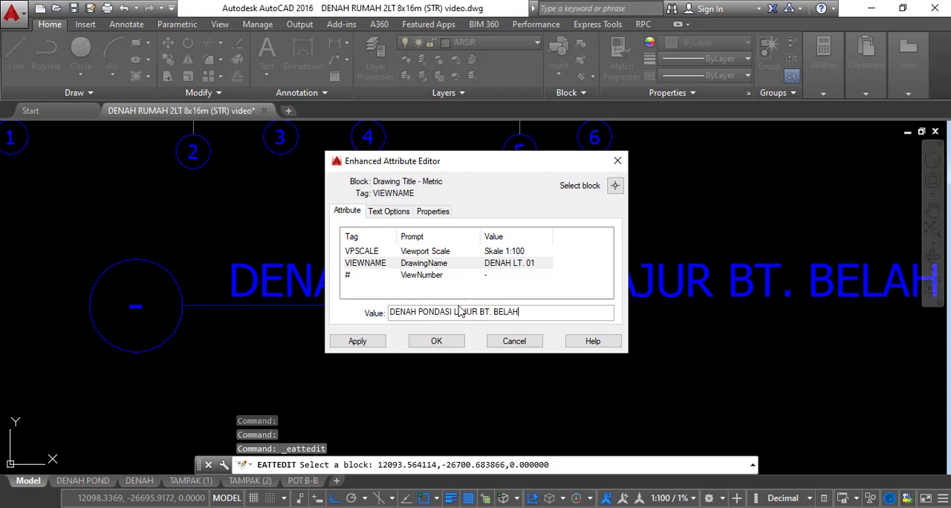
pyautogui.click(436, 340)
# Stretch the drawing title's underline horizontally about 5690 units so it reaches the end of the word BELAH
pyautogui.moveTo(435, 329); pyautogui.dragTo(386, 314, button='middle')
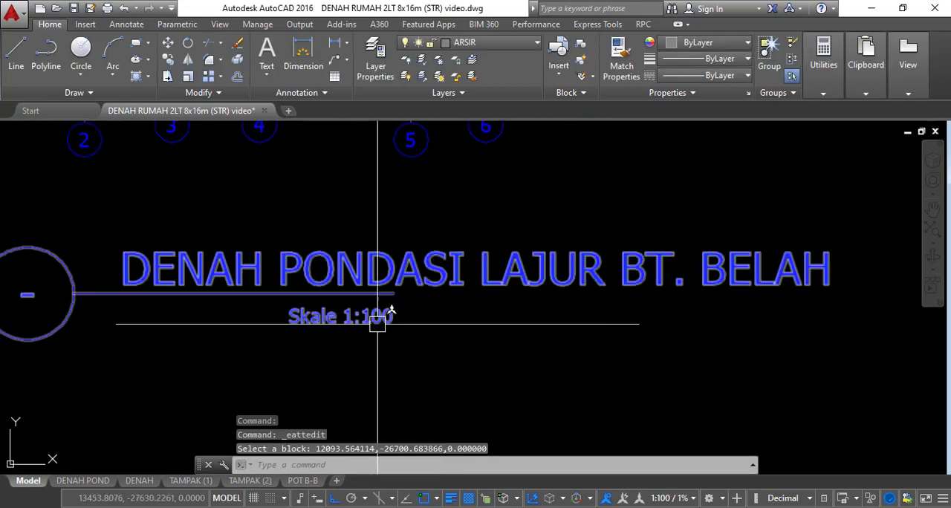
pyautogui.click(393, 293)
pyautogui.scroll(4, 505, 312)
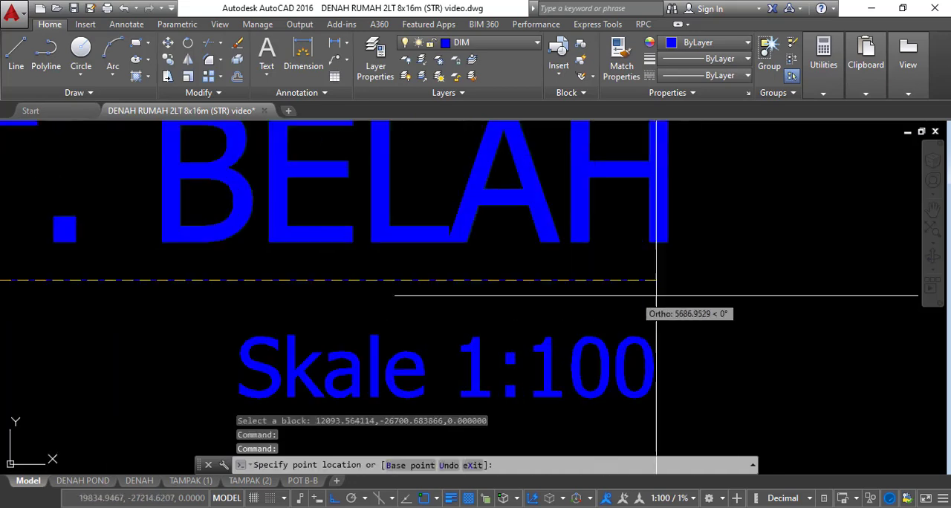
pyautogui.scroll(-5, 569, 279)
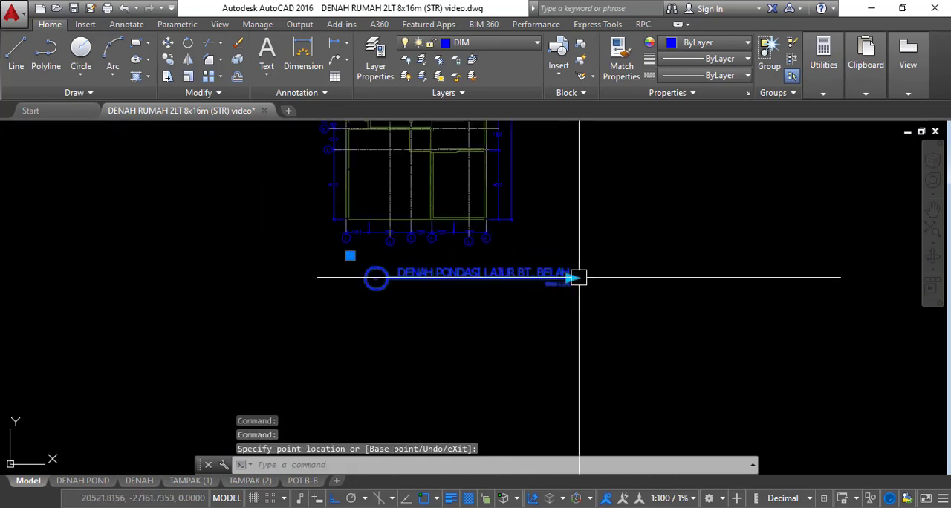
pyautogui.scroll(2, 575, 281)
pyautogui.press('Escape')
pyautogui.press('Escape')
# Move the DENAH PONDASI LAJUR BT. BELAH title block to the left so it sits centred beneath the copied plan
pyautogui.write('m')
pyautogui.press('Return')
pyautogui.click(560, 272)
pyautogui.scroll(-5, 649, 300)
pyautogui.press('Return')
pyautogui.click(702, 337)
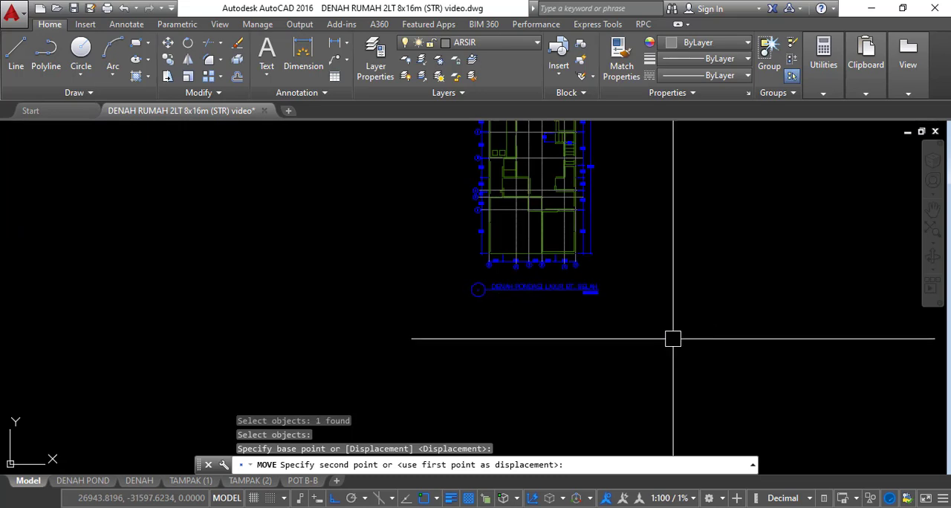
pyautogui.click(671, 335)
pyautogui.scroll(4, 579, 284)
pyautogui.scroll(5, 555, 314)
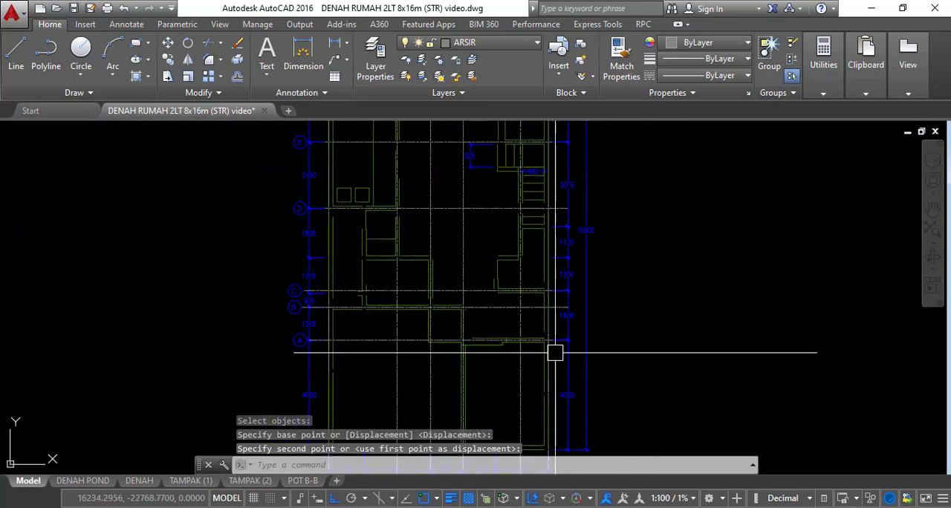
# Turn on the KOLOM layer so the columns display across the foundation plan
pyautogui.moveTo(557, 288); pyautogui.dragTo(565, 330, button='middle')
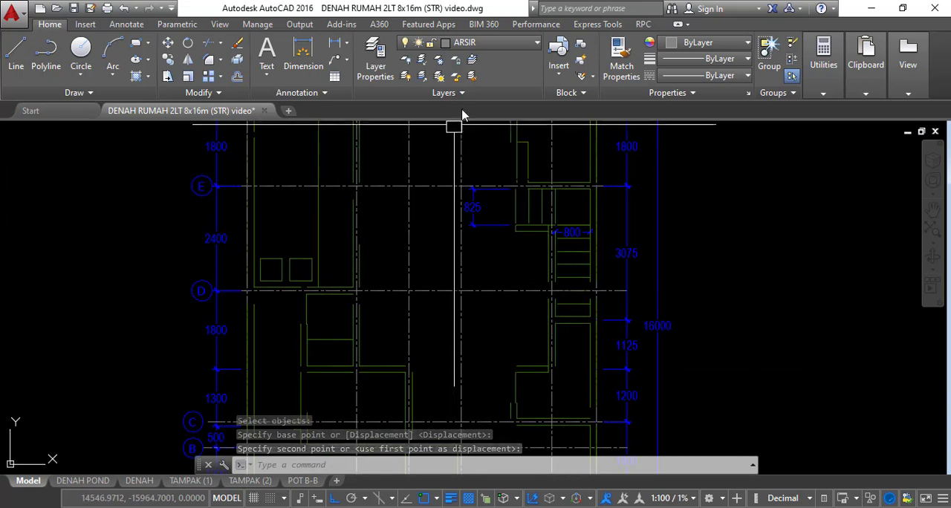
pyautogui.click(488, 45)
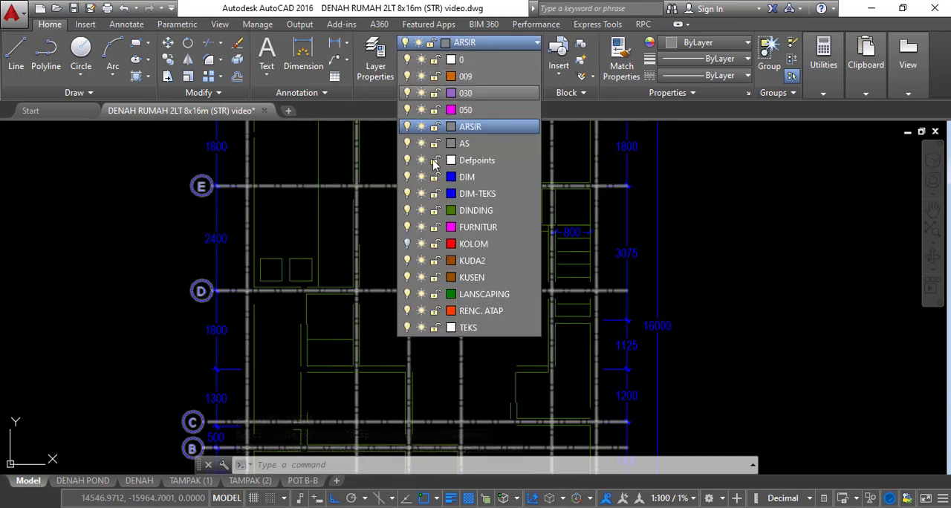
pyautogui.click(407, 244)
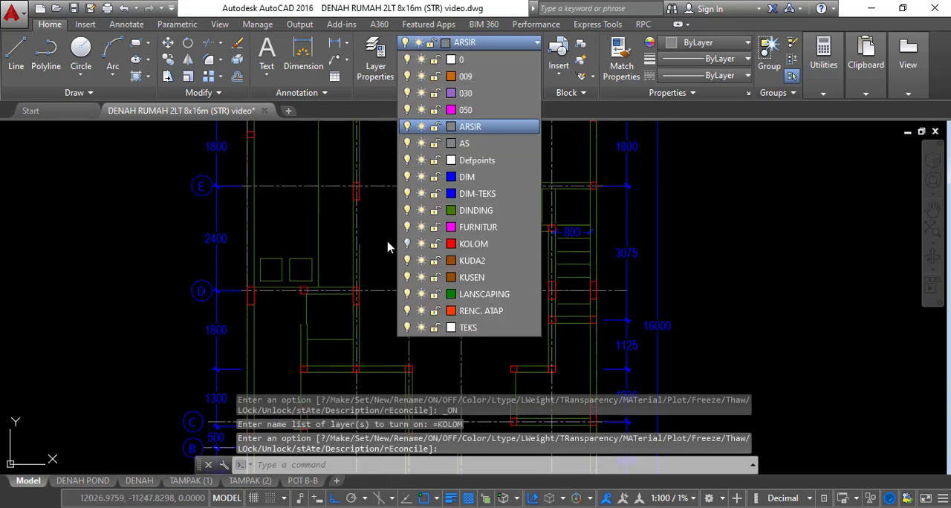
pyautogui.click(312, 232)
pyautogui.moveTo(338, 217); pyautogui.dragTo(341, 297, button='middle')
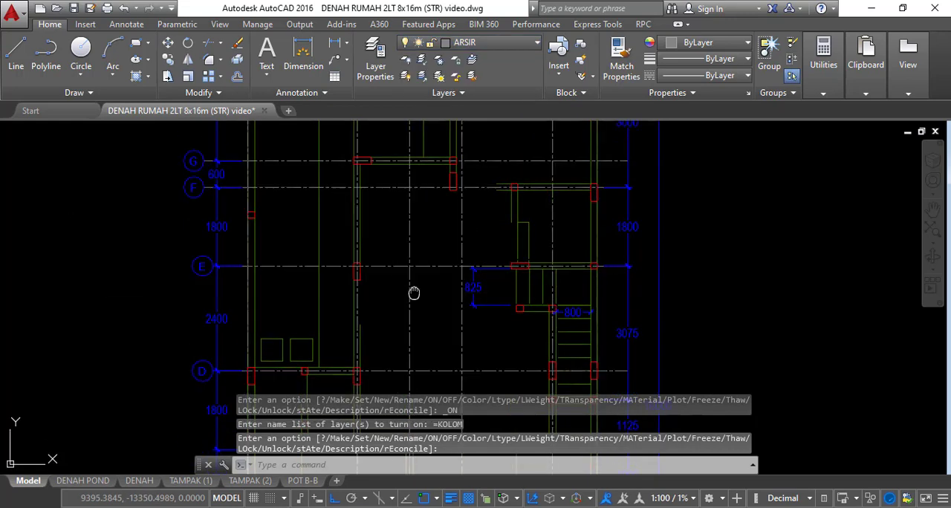
pyautogui.moveTo(414, 292); pyautogui.dragTo(435, 367, button='middle')
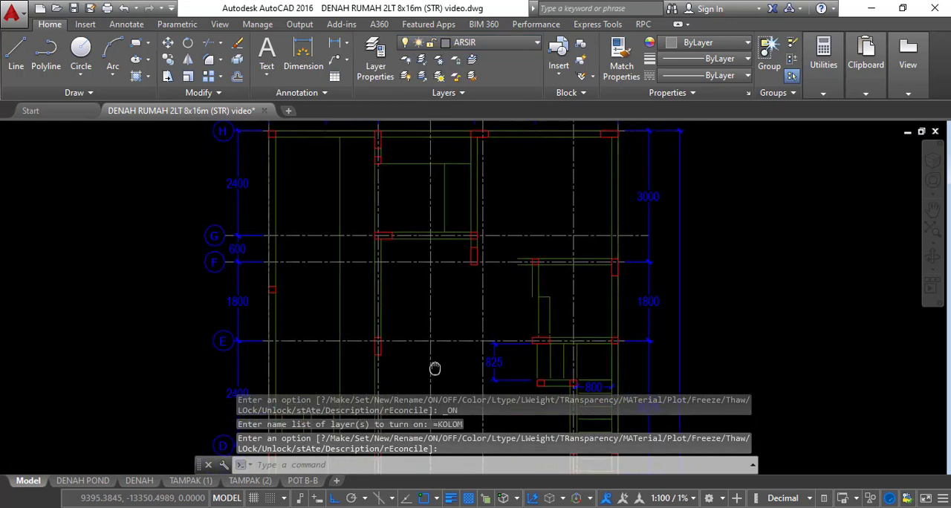
# Lock the AS layer
pyautogui.click(475, 49)
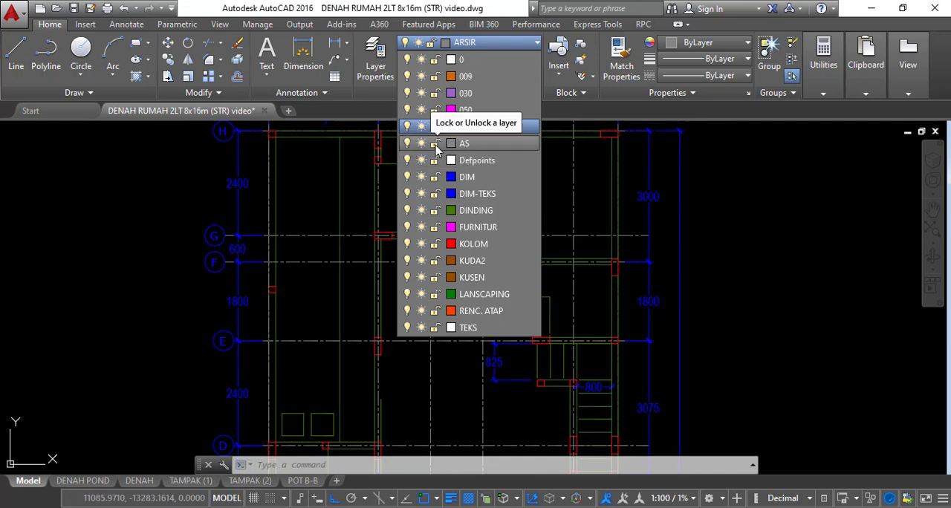
pyautogui.click(435, 143)
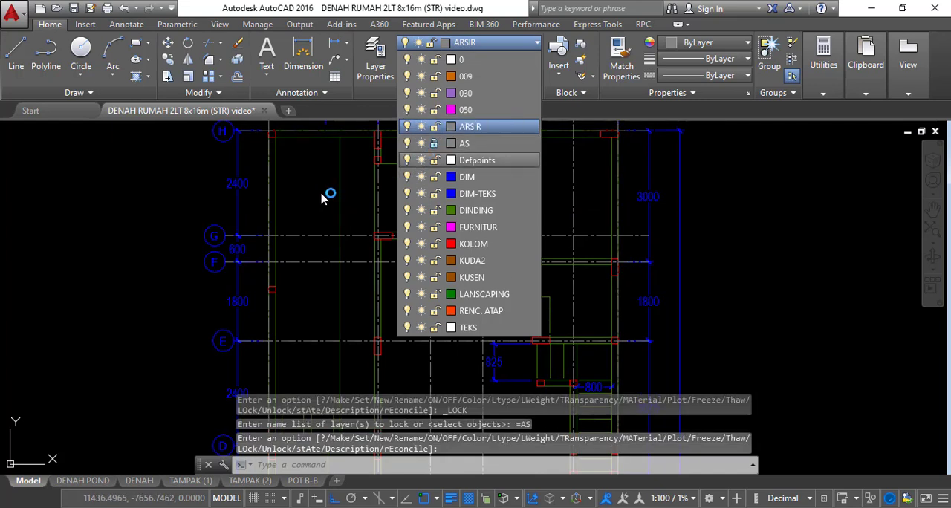
pyautogui.click(312, 187)
# Turn off the AS layer to hide the grid centerlines, and unlock it
pyautogui.click(487, 46)
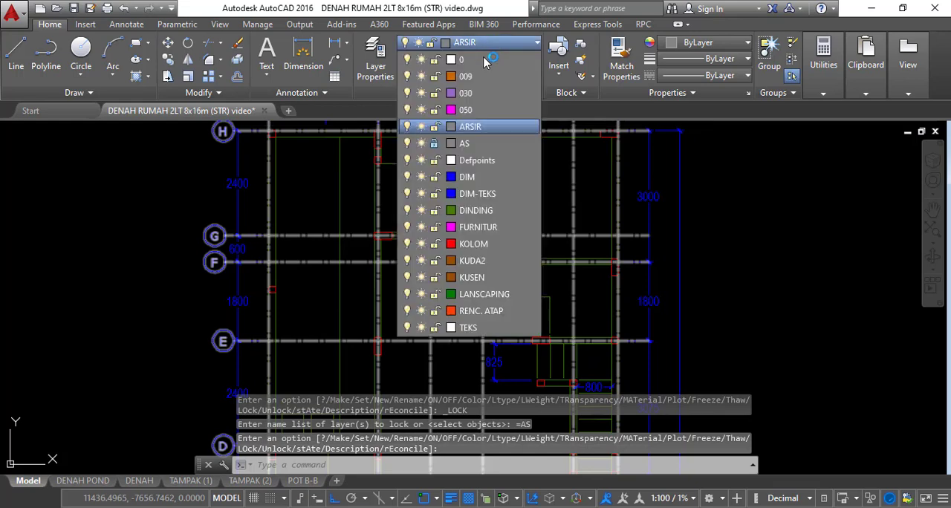
pyautogui.click(407, 143)
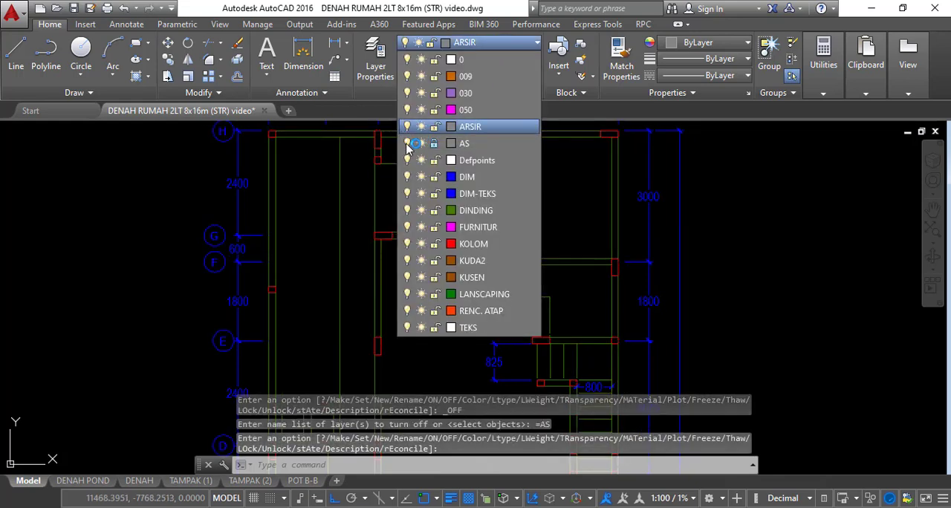
pyautogui.click(312, 182)
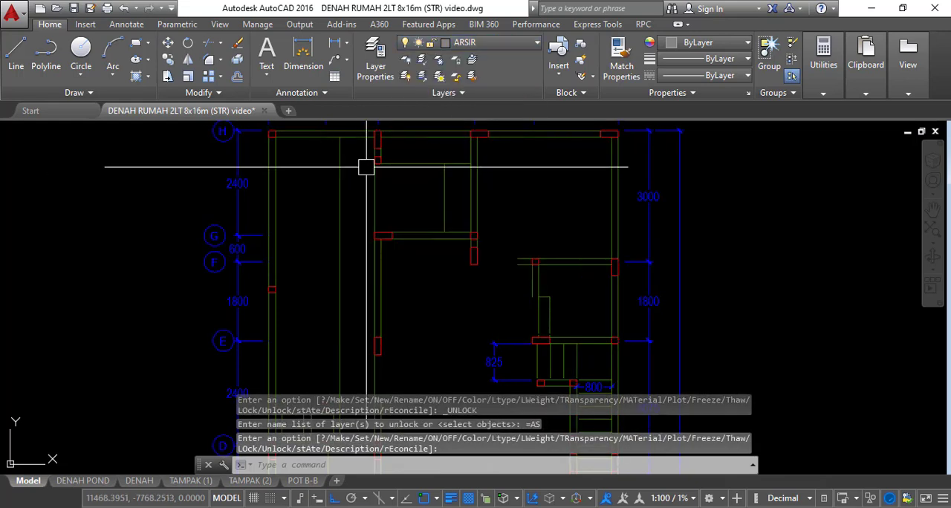
# Erase the single vertical line between the small column at grid B's wall end and the wide column at grid A
pyautogui.scroll(-4, 378, 163)
pyautogui.scroll(5, 433, 277)
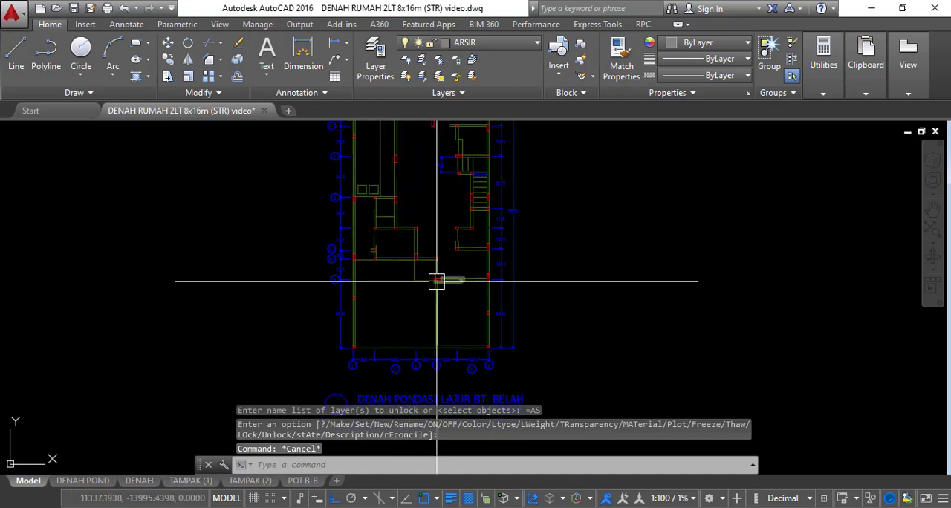
pyautogui.scroll(4, 364, 275)
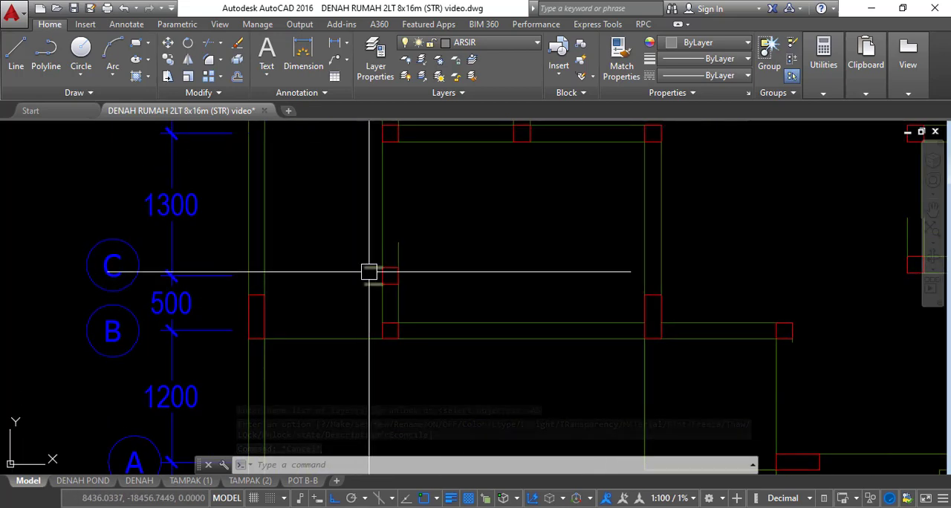
pyautogui.scroll(-2, 372, 272)
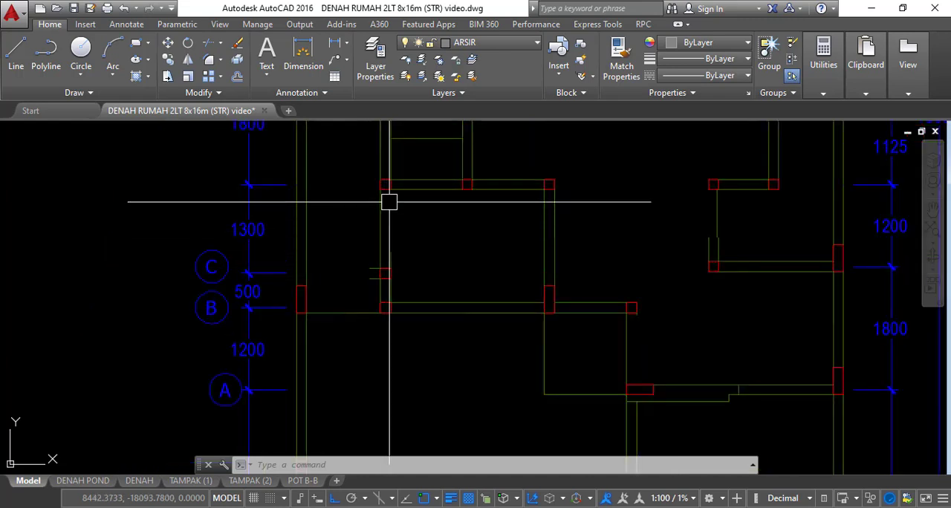
pyautogui.moveTo(482, 233)
pyautogui.mouseDown(button='middle')
pyautogui.moveTo(361, 233)
pyautogui.moveTo(463, 190)
pyautogui.mouseUp(button='middle')
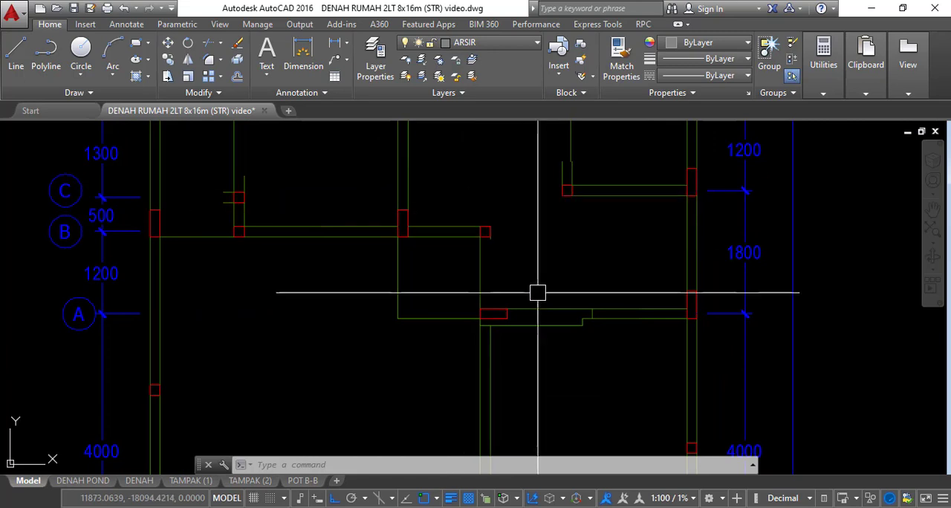
pyautogui.scroll(2, 506, 280)
pyautogui.click(488, 271)
pyautogui.click(433, 253)
pyautogui.write('e')
pyautogui.press('space')
pyautogui.scroll(2, 476, 228)
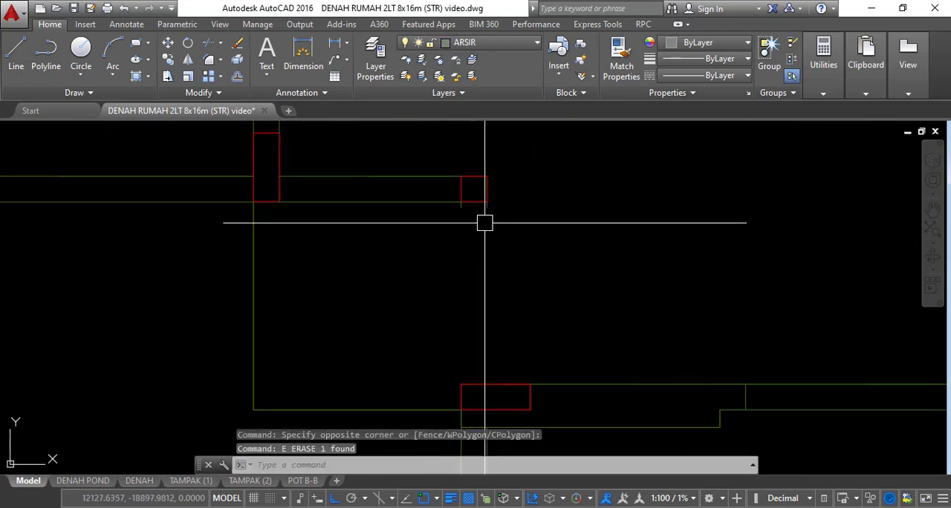
# Stretch the wall stub under the small column at grid B down to the top edge of the grid A column
pyautogui.click(488, 212)
pyautogui.click(473, 207)
pyautogui.moveTo(465, 304); pyautogui.dragTo(480, 216, button='middle')
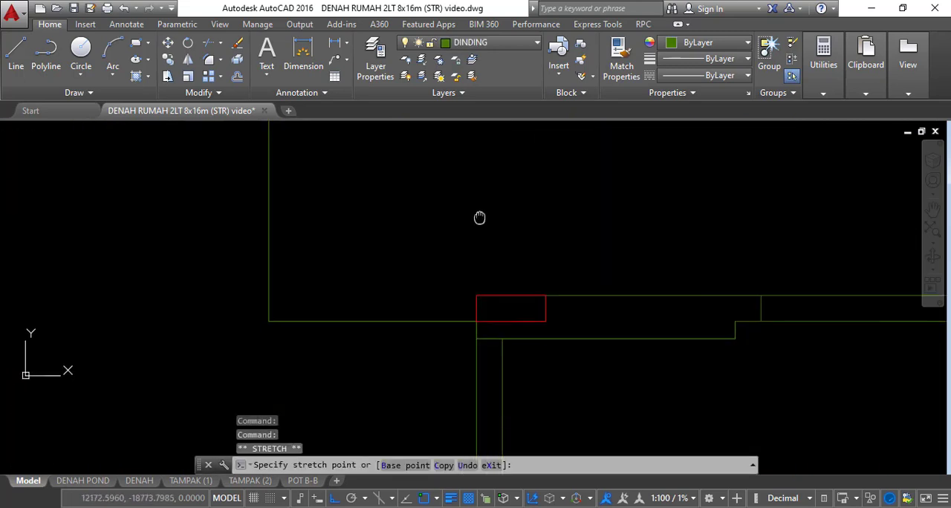
pyautogui.click(490, 296)
pyautogui.click(476, 295)
pyautogui.click(490, 295)
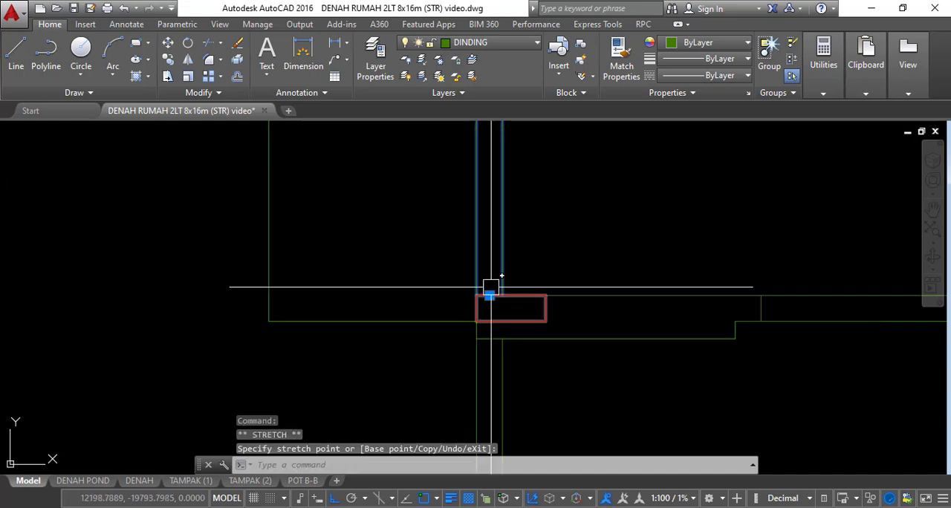
pyautogui.press('Escape')
# Erase the stepped threshold line and short jamb line in the opening beside the wide column at grid A
pyautogui.scroll(-4, 600, 298)
pyautogui.scroll(2, 660, 332)
pyautogui.click(641, 324)
pyautogui.click(594, 289)
pyautogui.write('e')
pyautogui.press('Return')
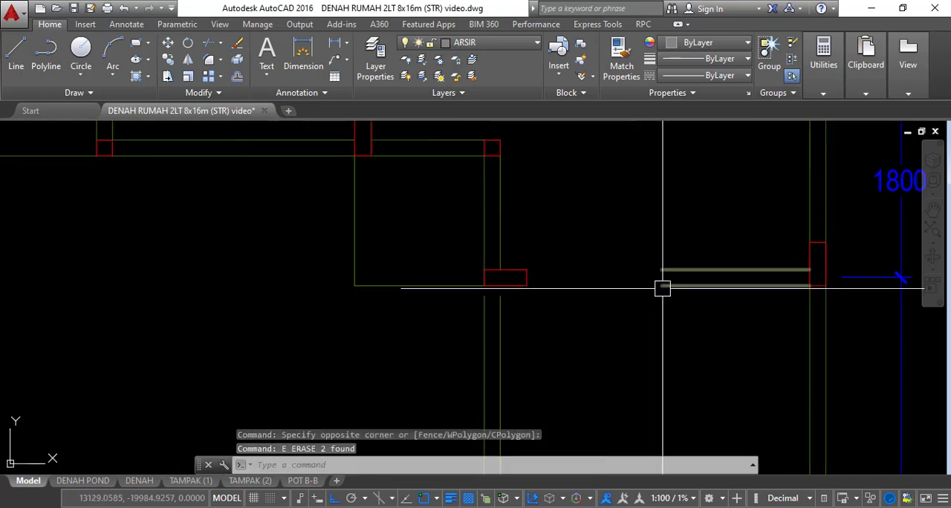
# Stretch the horizontal double wall on grid A across the opening to meet the wide column's edge
pyautogui.click(663, 285)
pyautogui.click(661, 277)
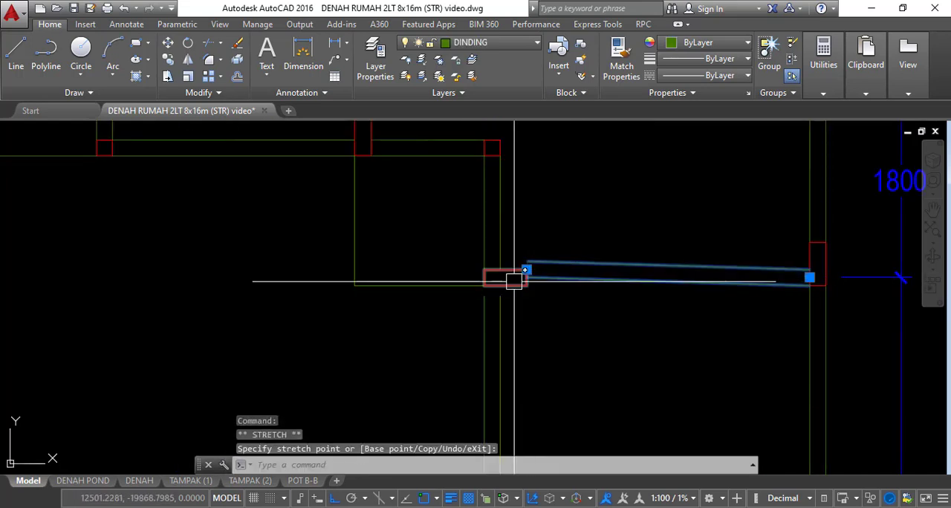
pyautogui.scroll(4, 519, 283)
pyautogui.click(538, 269)
# Stretch the vertical wall below grid A upward to meet the underside of the wide column
pyautogui.click(511, 319)
pyautogui.click(462, 328)
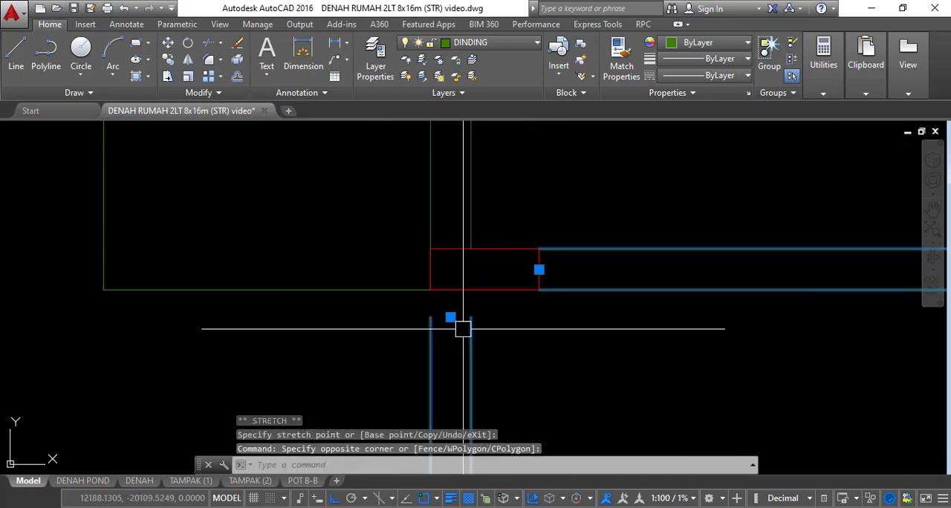
pyautogui.click(450, 317)
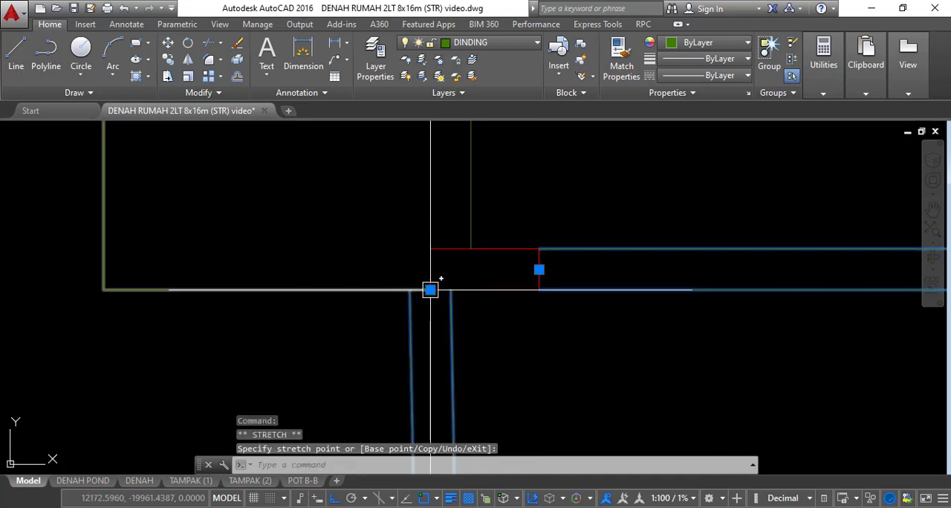
pyautogui.click(458, 290)
pyautogui.press('Escape')
# Erase the single vertical line in the opening between the grid C column and the column above it
pyautogui.scroll(-8, 519, 300)
pyautogui.moveTo(376, 217); pyautogui.dragTo(418, 268, button='middle')
pyautogui.scroll(4, 419, 268)
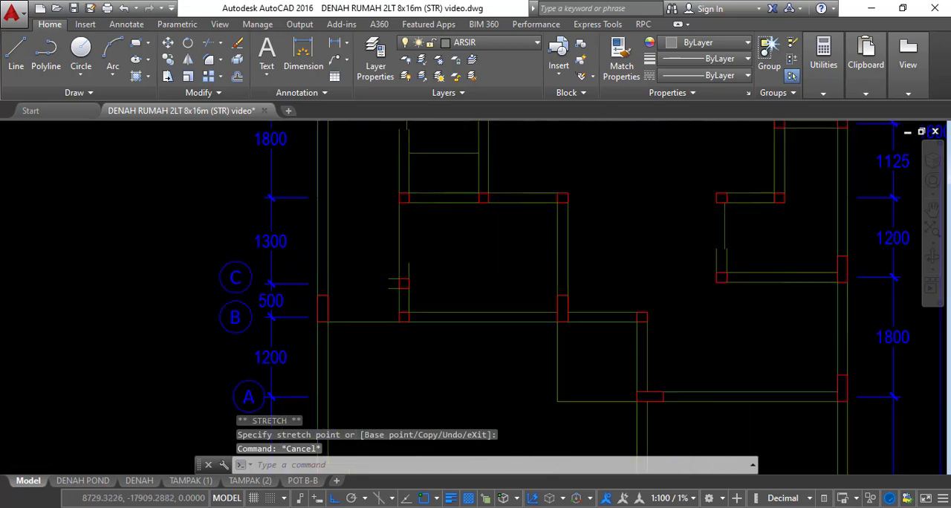
pyautogui.moveTo(398, 231); pyautogui.dragTo(453, 260, button='middle')
pyautogui.click(460, 245)
pyautogui.click(418, 227)
pyautogui.write('e')
pyautogui.press('space')
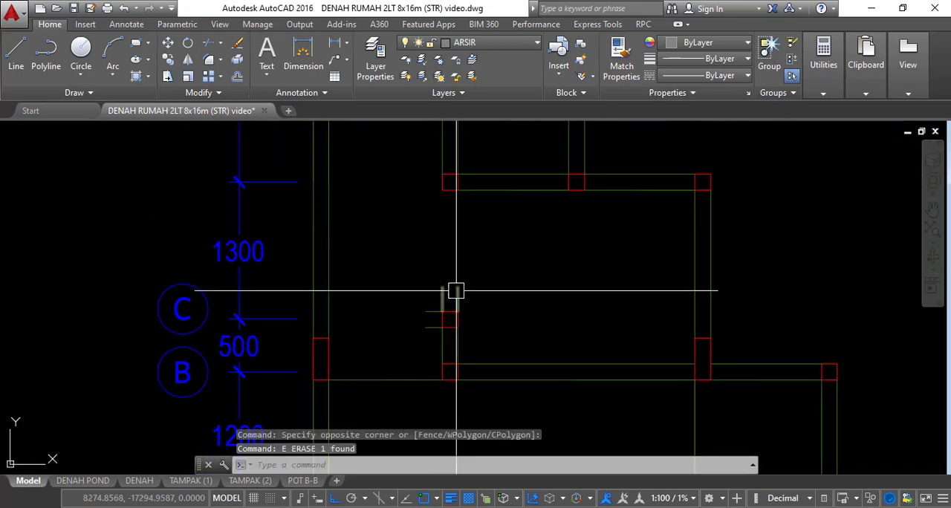
# Stretch the wall stub above the grid C column up to the underside of the next column
pyautogui.click(455, 290)
pyautogui.click(450, 287)
pyautogui.moveTo(454, 212); pyautogui.dragTo(449, 279, button='middle')
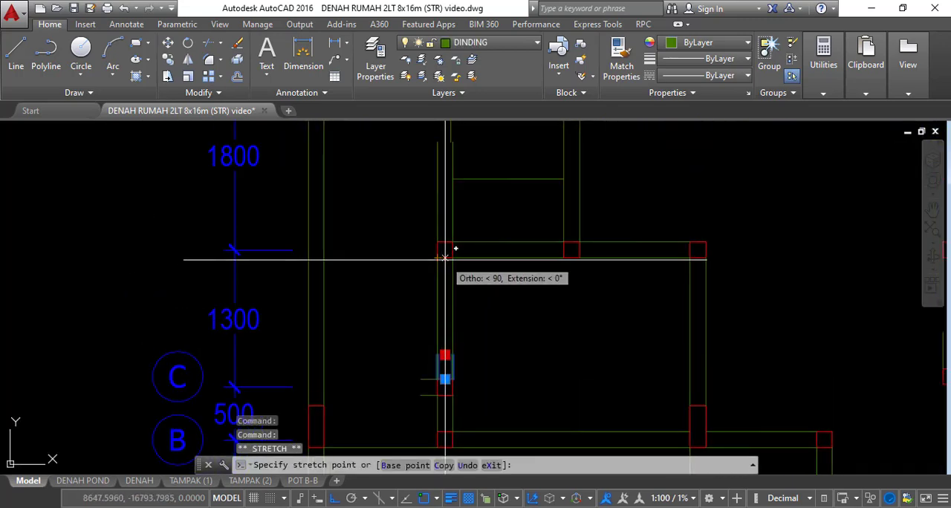
pyautogui.click(445, 258)
pyautogui.moveTo(487, 223); pyautogui.dragTo(463, 342, button='middle')
pyautogui.press('Escape')
pyautogui.press('Escape')
# Erase the horizontal floor line and the single vertical opening line in the small room below grid D
pyautogui.click(479, 324)
pyautogui.click(465, 284)
pyautogui.write('e')
pyautogui.click(462, 222)
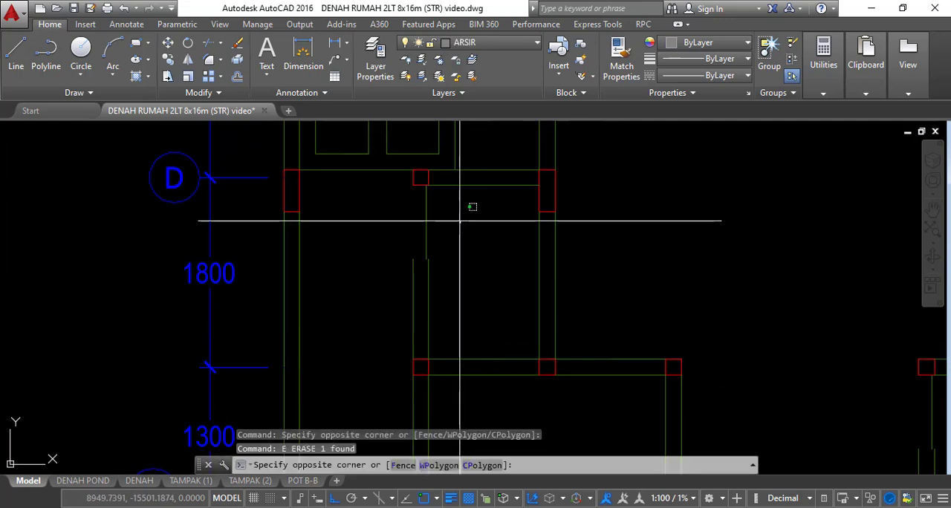
pyautogui.click(397, 217)
pyautogui.write('e')
pyautogui.press('space')
pyautogui.click(411, 263)
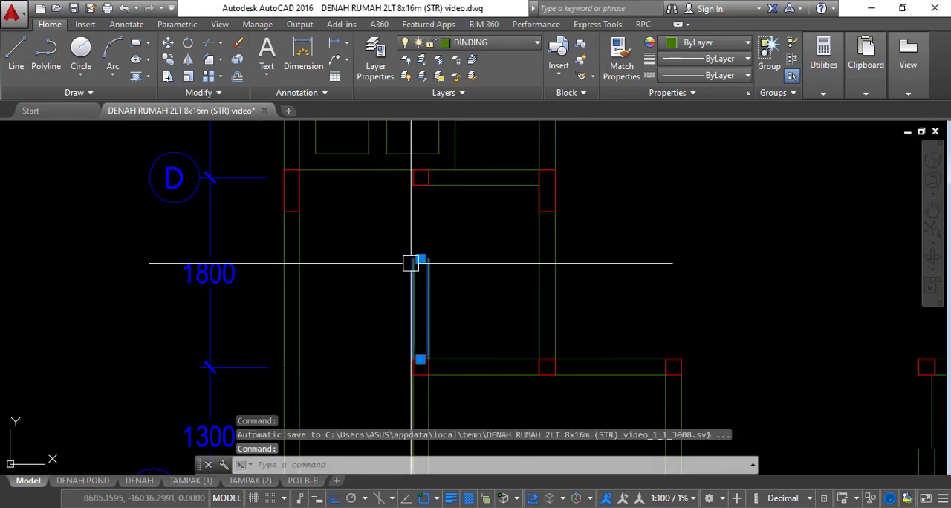
pyautogui.click(420, 258)
pyautogui.scroll(3, 416, 208)
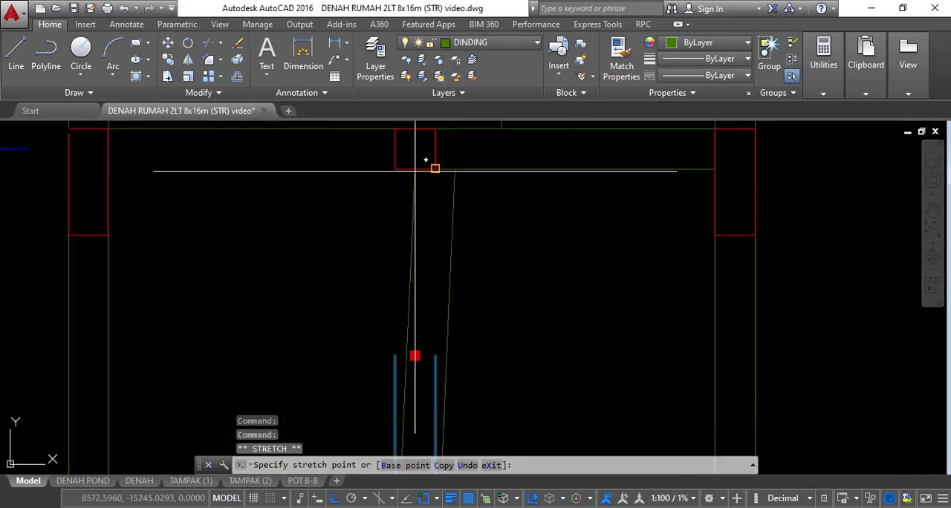
pyautogui.press('Escape')
pyautogui.press('Escape')
pyautogui.press('Escape')
# Turn on all object snap modes in the drafting settings
pyautogui.write('DS')
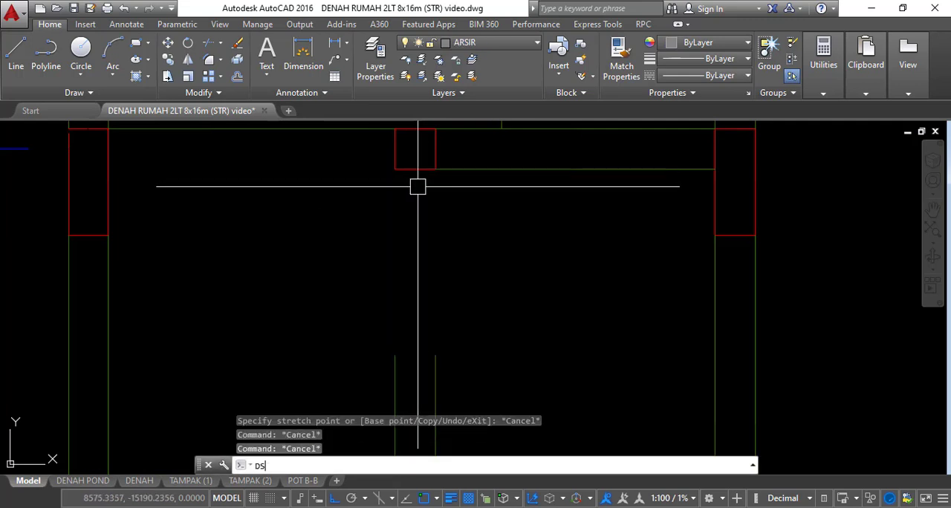
pyautogui.press('Return')
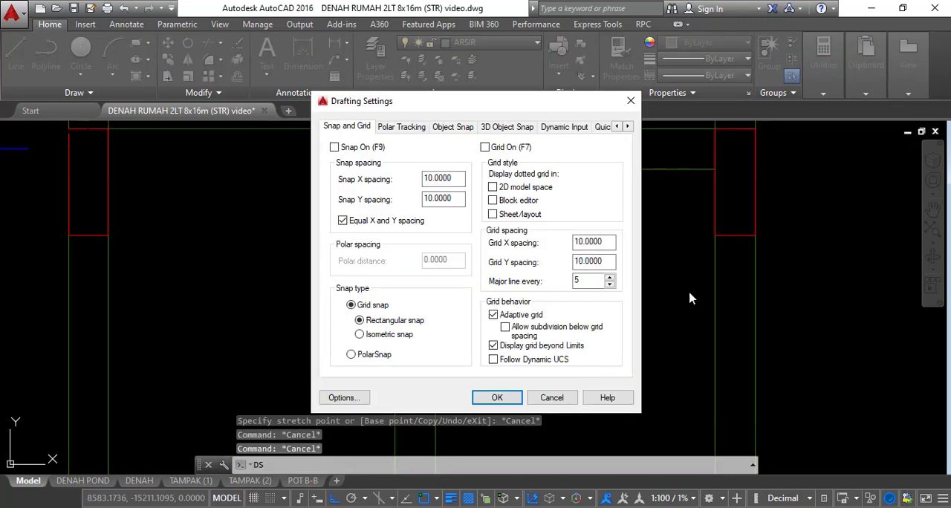
pyautogui.click(445, 128)
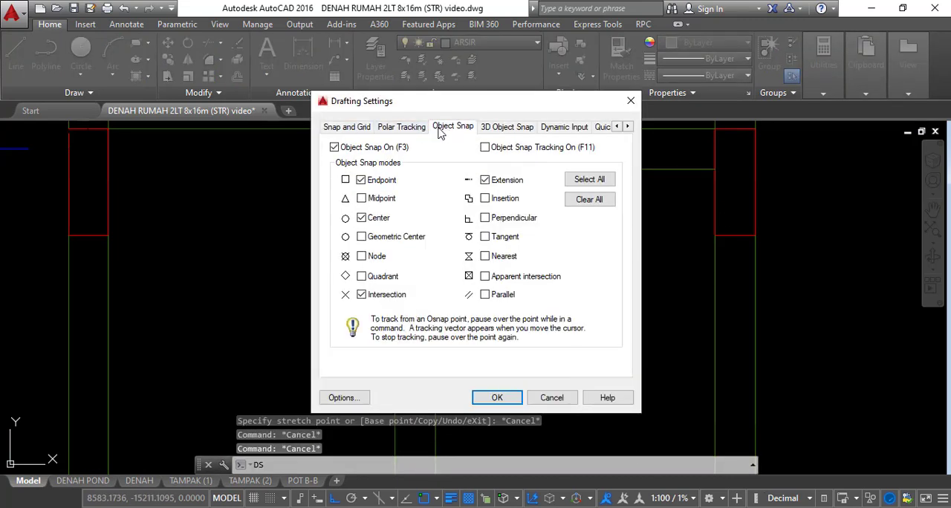
pyautogui.click(587, 179)
pyautogui.click(511, 401)
# Stretch the open wall stub in the small room up to the underside of the small column at grid D
pyautogui.click(465, 344)
pyautogui.click(414, 372)
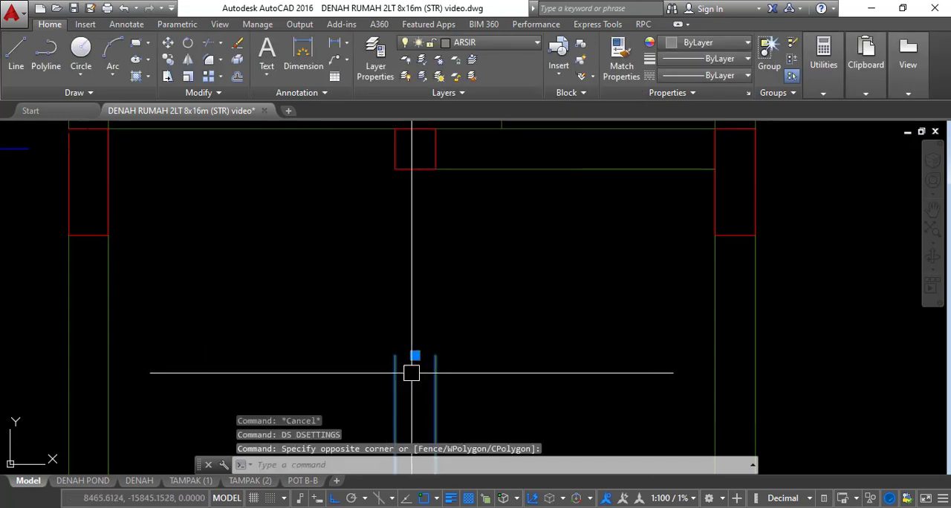
pyautogui.click(414, 355)
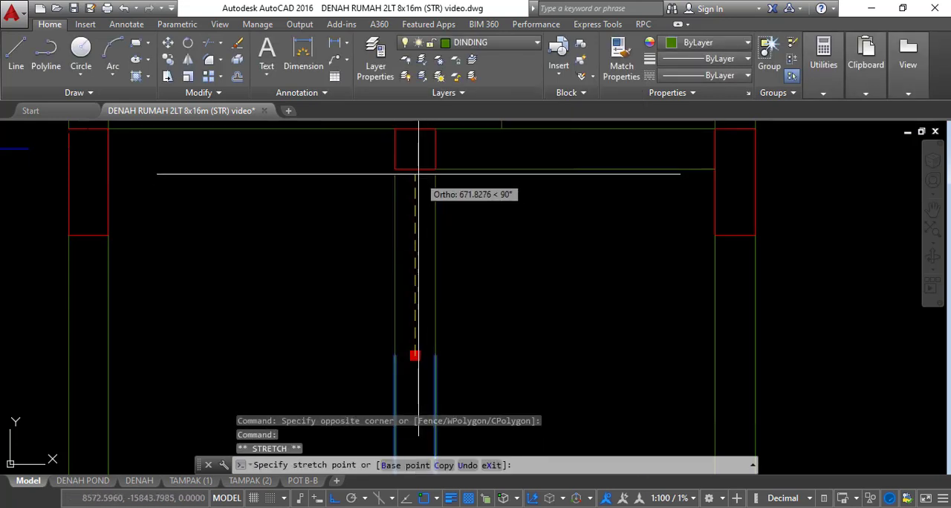
pyautogui.press('Escape')
pyautogui.scroll(-5, 446, 201)
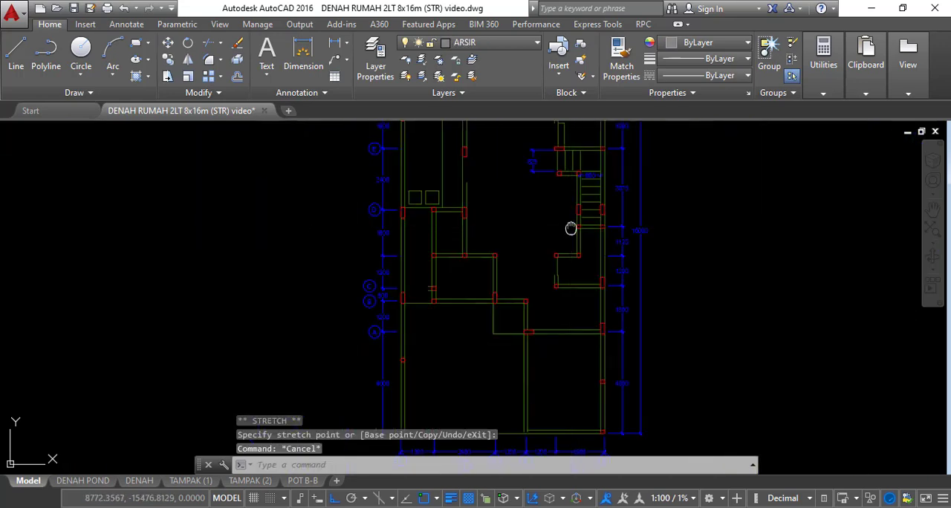
# Erase the two square fixtures just above the wall on grid D
pyautogui.scroll(8, 401, 227)
pyautogui.write('e')
pyautogui.press('Return')
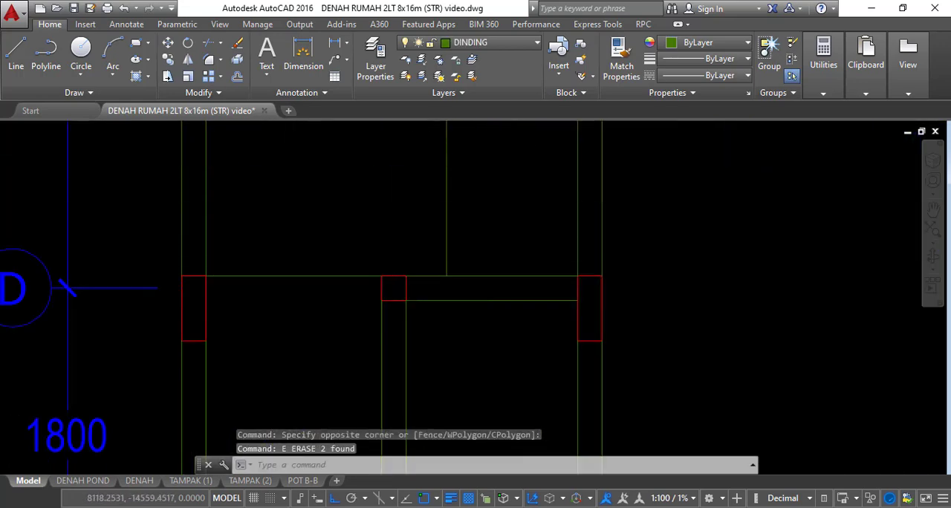
# Stretch the open wall stub above grid D up to the underside of the column at grid E
pyautogui.scroll(-4, 342, 393)
pyautogui.click(431, 245)
pyautogui.scroll(5, 441, 247)
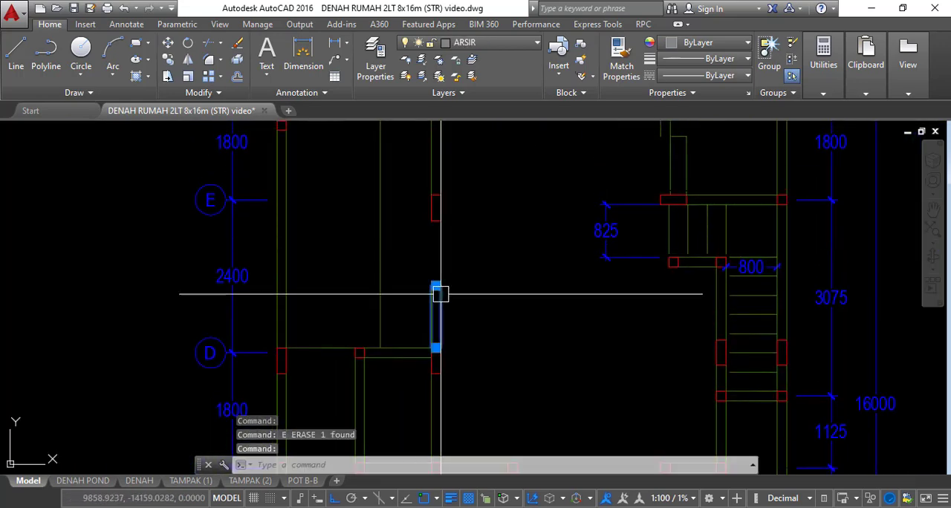
pyautogui.click(431, 285)
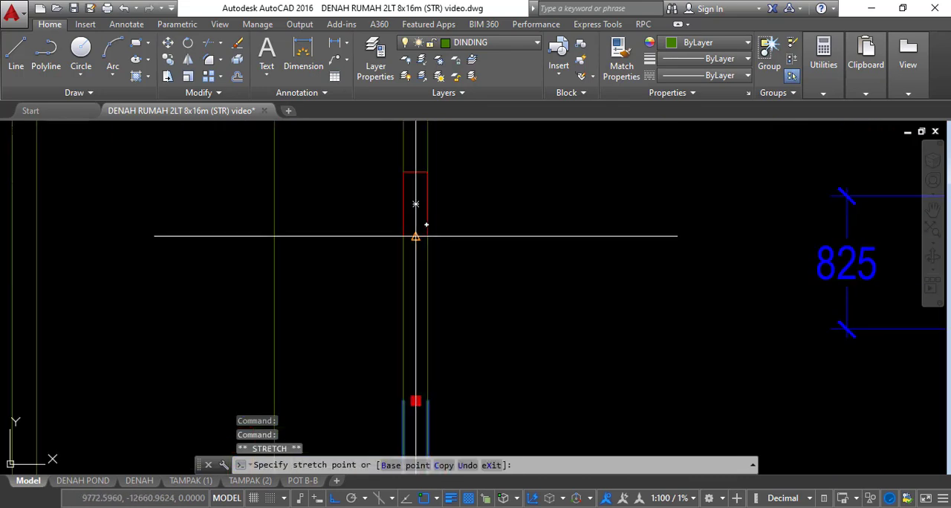
pyautogui.press('Escape')
# Erase the horizontal and vertical thin partition lines inside the room between grids H and G
pyautogui.scroll(-4, 435, 278)
pyautogui.scroll(2, 470, 238)
pyautogui.click(491, 226)
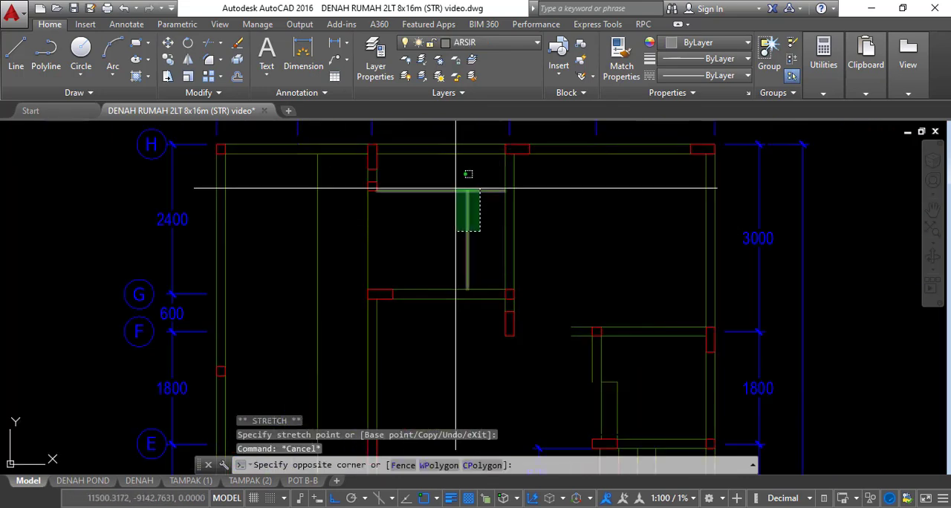
pyautogui.click(450, 184)
pyautogui.write('e')
pyautogui.press('Return')
pyautogui.scroll(3, 378, 177)
pyautogui.scroll(-3, 394, 178)
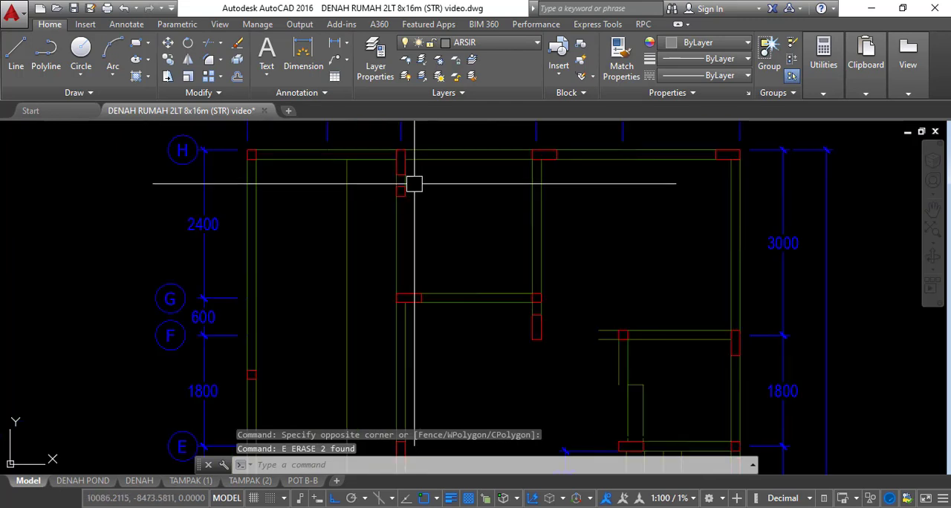
# Mirror the short wall segment below grid H about the small column's horizontal centreline, keeping the source
pyautogui.scroll(3, 413, 180)
pyautogui.press('Escape')
pyautogui.write('mi')
pyautogui.press('Return')
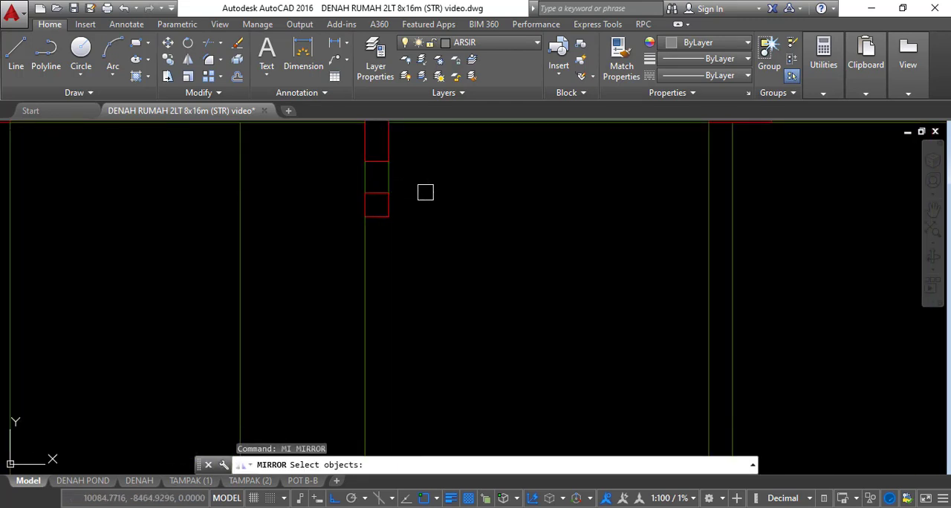
pyautogui.click(389, 178)
pyautogui.press('Return')
pyautogui.click(377, 204)
pyautogui.click(393, 205)
pyautogui.press('Return')
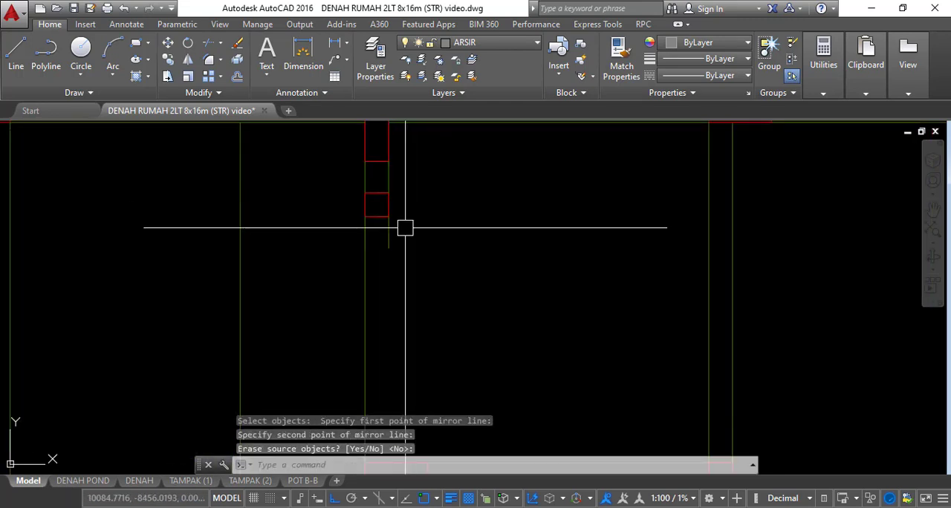
# Stretch the mirrored wall segment down to the top of the column at grid G
pyautogui.click(389, 235)
pyautogui.click(376, 248)
pyautogui.scroll(-3, 382, 234)
pyautogui.scroll(2, 379, 243)
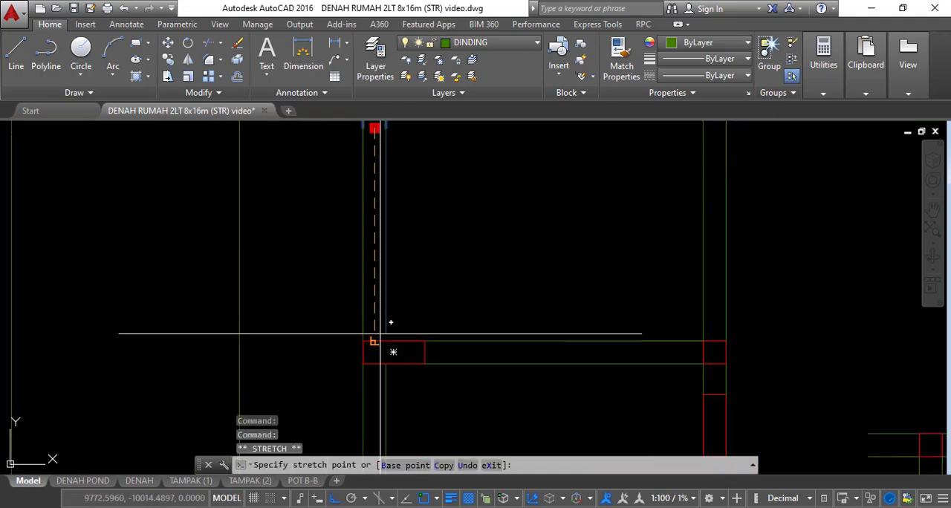
pyautogui.press('Escape')
pyautogui.press('Escape')
# Stretch the open wall stub at grid F west to the face of the facing column below grid G
pyautogui.scroll(-4, 549, 301)
pyautogui.scroll(6, 483, 265)
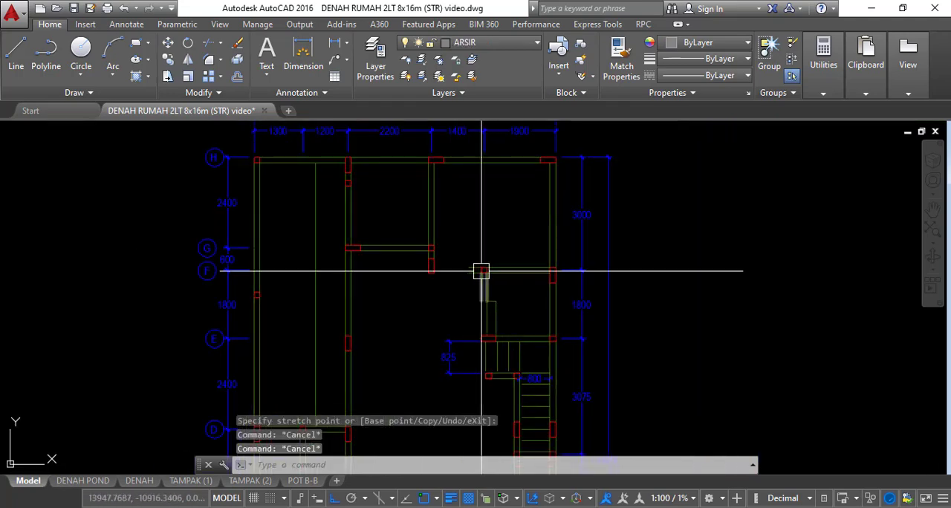
pyautogui.click(445, 265)
pyautogui.scroll(2, 445, 265)
pyautogui.click(445, 263)
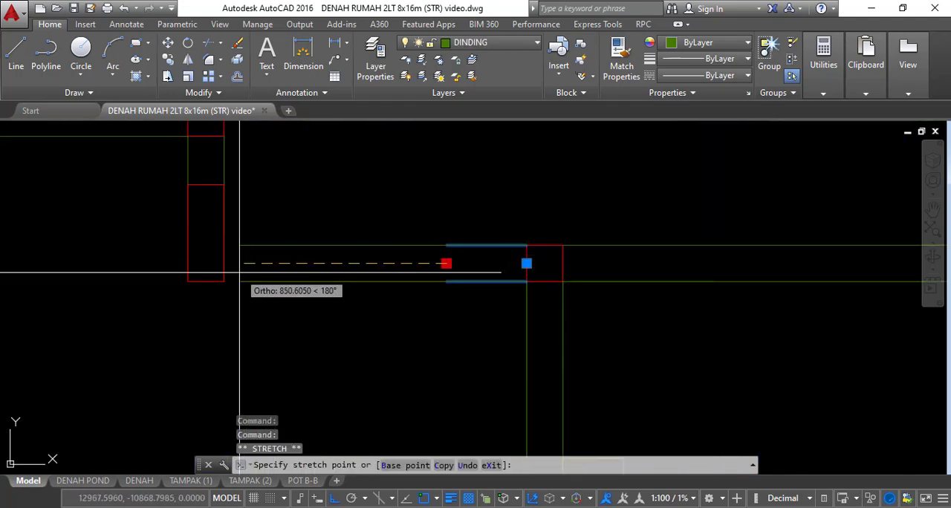
pyautogui.press('Escape')
pyautogui.press('Escape')
# Erase the horizontal line and outer vertical line of the opening between grids F and E
pyautogui.scroll(-3, 508, 244)
pyautogui.scroll(4, 509, 244)
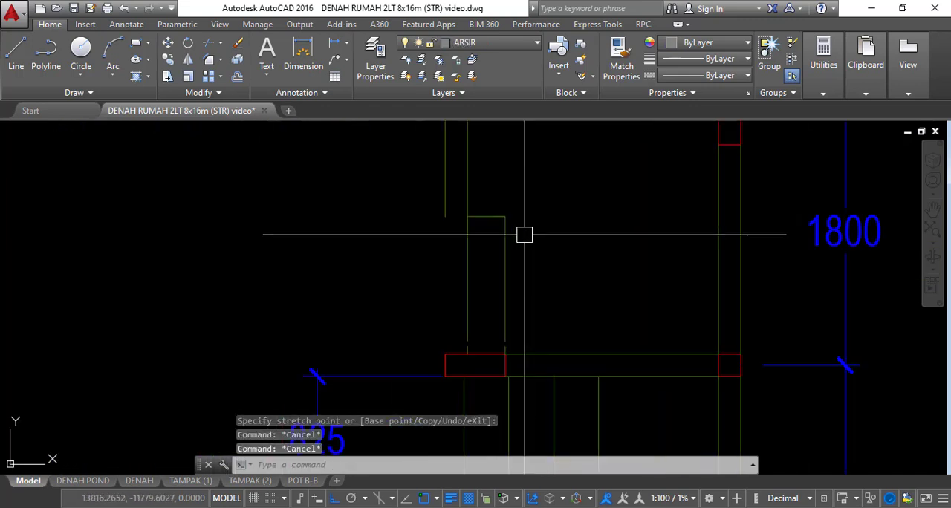
pyautogui.click(528, 288)
pyautogui.click(490, 204)
pyautogui.write('e')
pyautogui.moveTo(499, 314); pyautogui.dragTo(503, 260, button='middle')
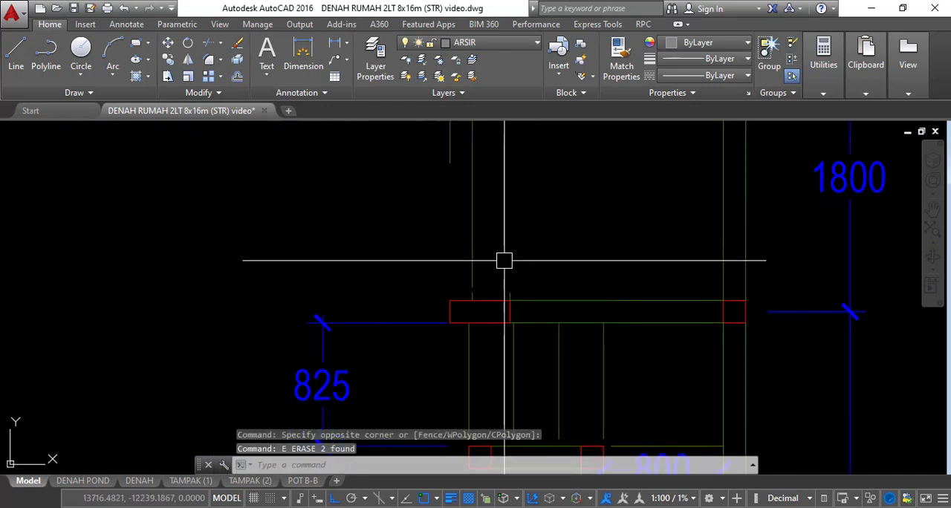
# Erase the remaining vertical opening line and the short leftover stubs above the wide column at grid E
pyautogui.click(503, 259)
pyautogui.click(522, 311)
pyautogui.write('e')
pyautogui.moveTo(493, 211); pyautogui.dragTo(513, 265, button='middle')
pyautogui.click(515, 268)
pyautogui.click(473, 260)
pyautogui.write('e')
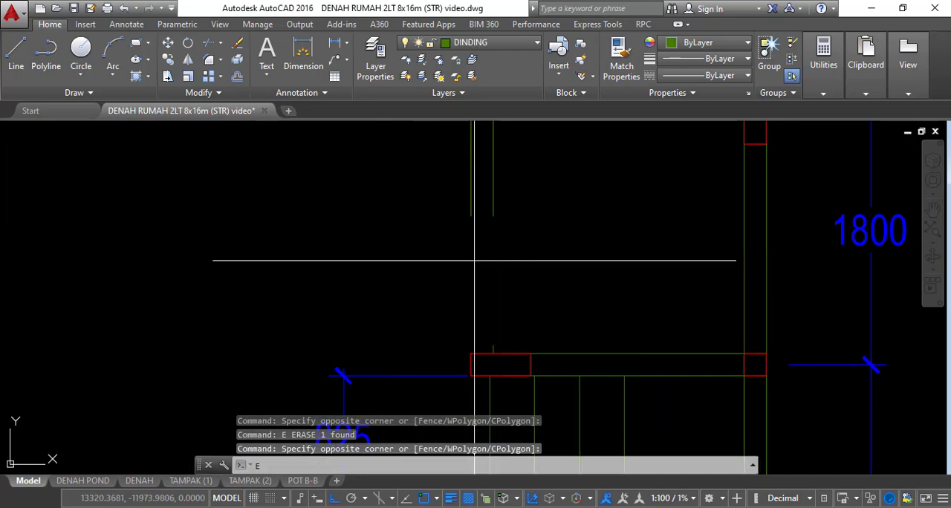
pyautogui.click(442, 262)
pyautogui.click(507, 364)
pyautogui.write('e')
# Stretch the open wall below grid F down to the top of the wide column at grid E
pyautogui.click(523, 216)
pyautogui.click(510, 199)
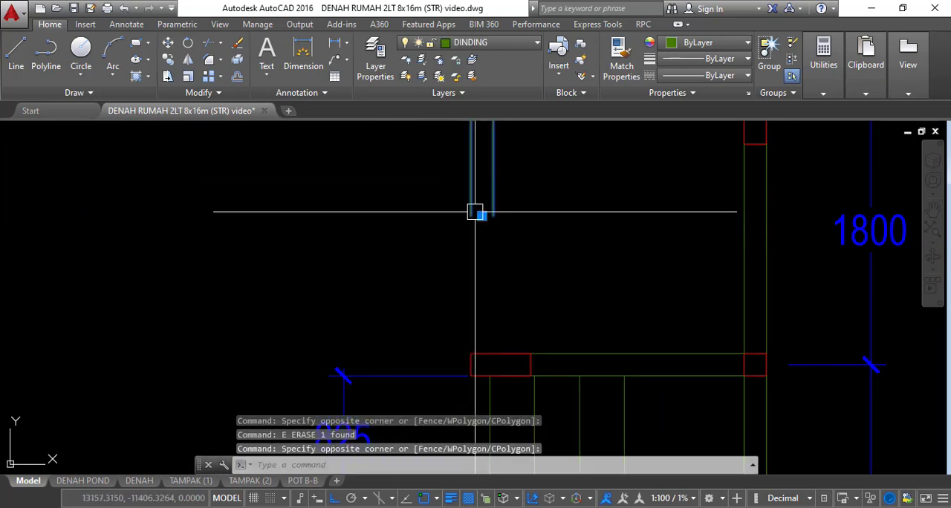
pyautogui.click(482, 216)
pyautogui.moveTo(490, 362); pyautogui.dragTo(510, 269, button='middle')
pyautogui.press('Escape')
pyautogui.press('Escape')
pyautogui.press('Escape')
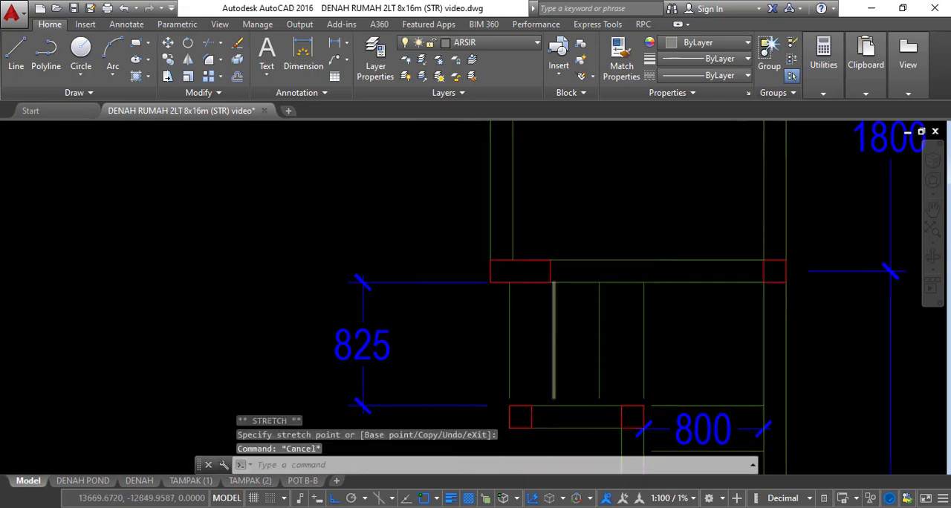
# Erase the three vertical stair lines below the grid E wall, beside the 825 dimension
pyautogui.scroll(-2, 549, 282)
pyautogui.moveTo(601, 306); pyautogui.dragTo(586, 221, button='middle')
pyautogui.click(586, 221)
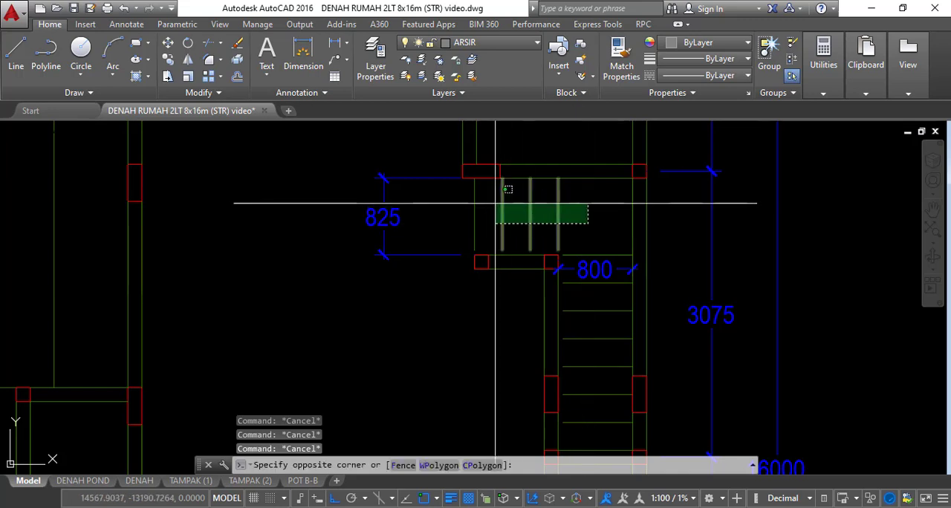
pyautogui.click(496, 203)
pyautogui.write('e')
# Erase the horizontal stair tread lines together with the 800 dimension
pyautogui.scroll(-3, 528, 210)
pyautogui.scroll(3, 567, 297)
pyautogui.click(567, 367)
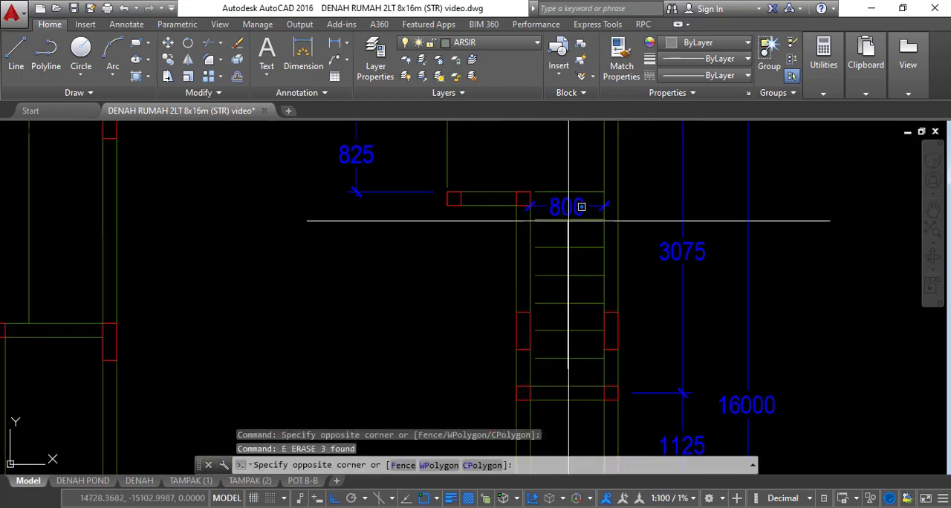
pyautogui.click(554, 185)
pyautogui.write('e')
pyautogui.moveTo(531, 178); pyautogui.dragTo(588, 276, button='middle')
pyautogui.scroll(2, 529, 265)
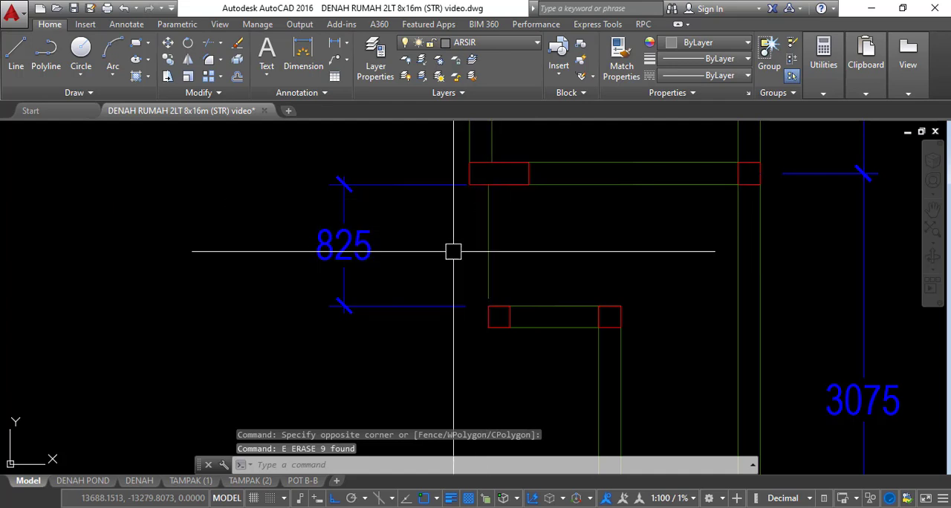
pyautogui.write('e')
pyautogui.press('space')
pyautogui.press('Escape')
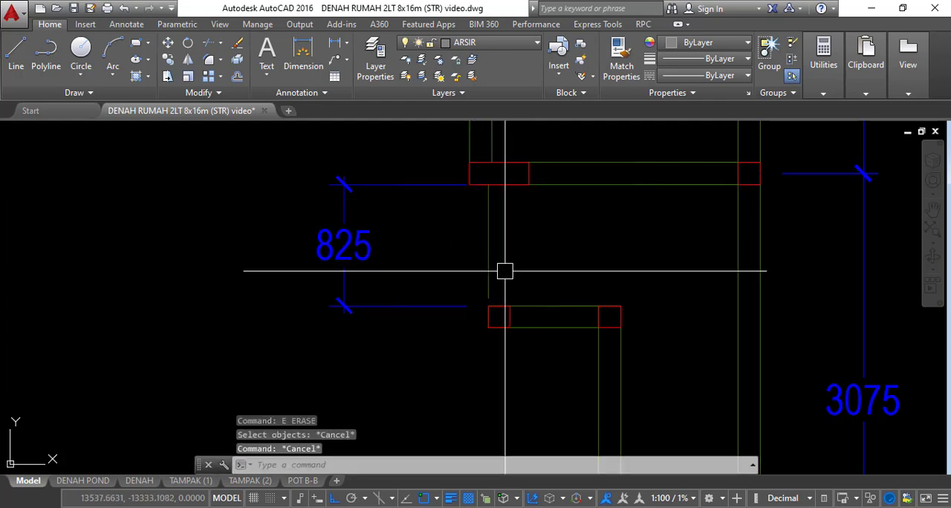
# Extend the single vertical wall line beside the 825 dimension down to the small column
pyautogui.write('ex')
pyautogui.press('space')
pyautogui.press('space')
pyautogui.press('Escape')
# Copy the extended vertical wall line from the small column's upper-left corner to its upper-right corner
pyautogui.write('co')
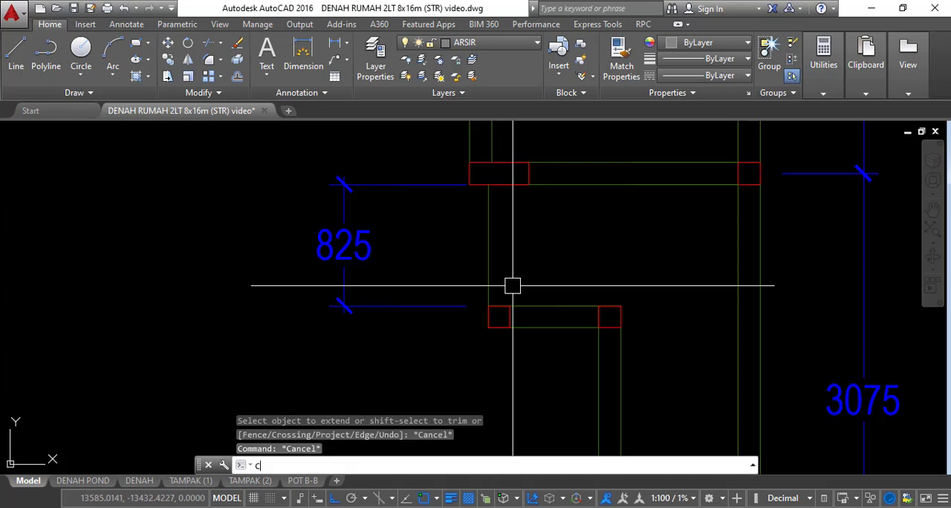
pyautogui.press('space')
pyautogui.click(489, 279)
pyautogui.press('space')
pyautogui.scroll(4, 501, 298)
pyautogui.scroll(2, 501, 303)
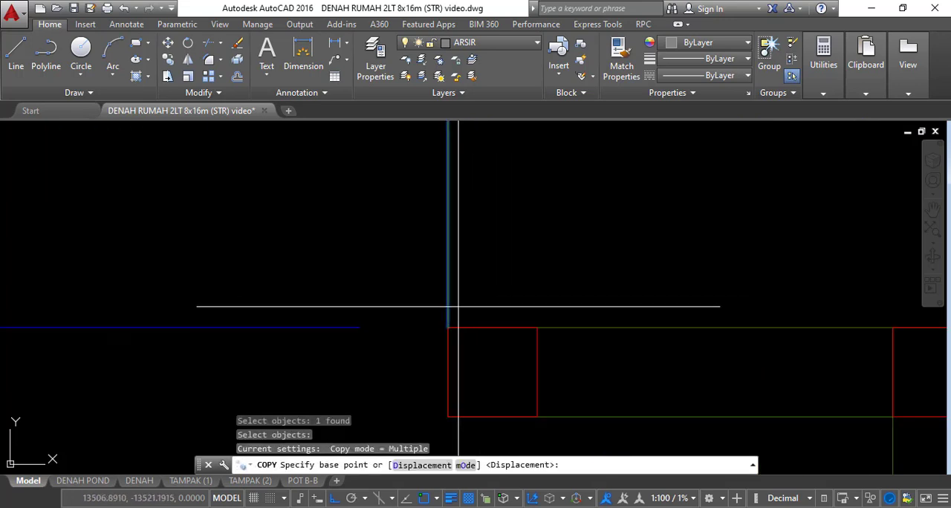
pyautogui.click(447, 327)
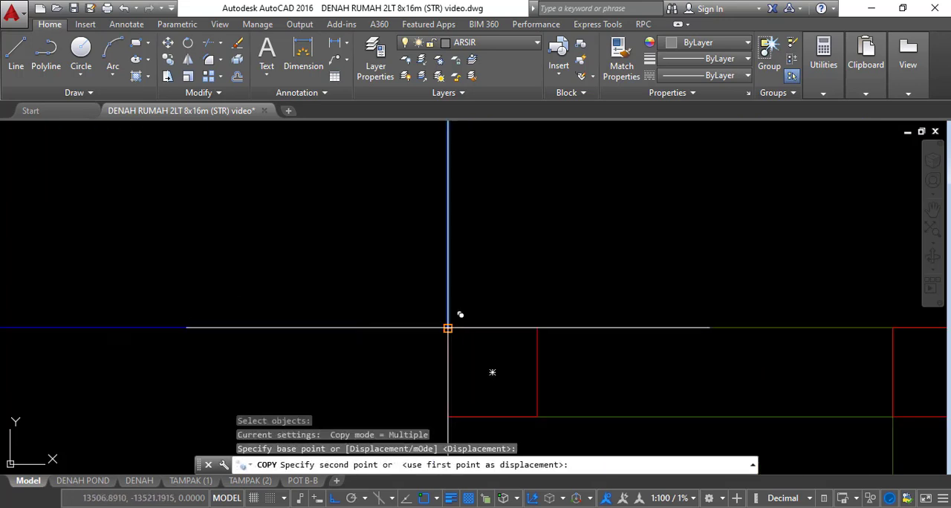
pyautogui.click(537, 328)
pyautogui.press('Escape')
pyautogui.press('Escape')
pyautogui.scroll(-8, 604, 284)
pyautogui.press('Escape')
pyautogui.press('Escape')
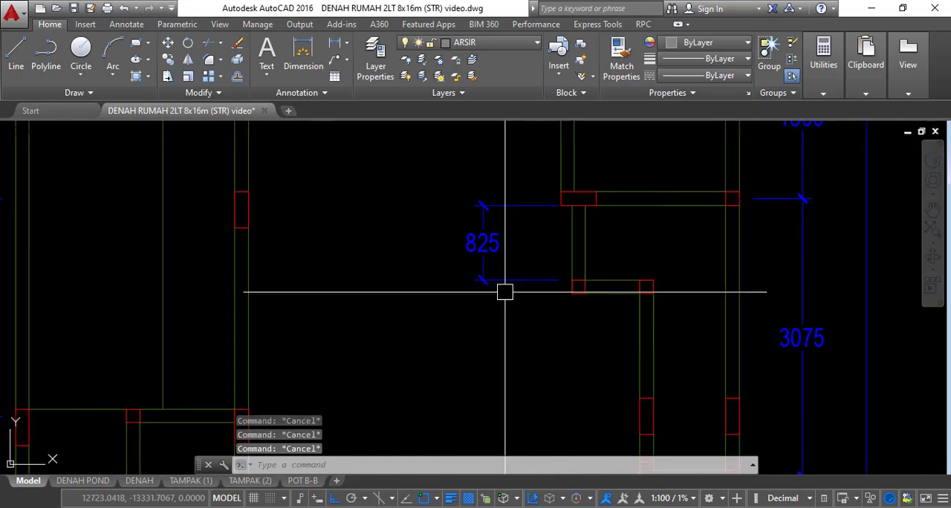
# Erase the 825 dimension beside the former stair area
pyautogui.click(505, 298)
pyautogui.click(476, 249)
pyautogui.write('e')
pyautogui.press('space')
# Erase the vertical opening line between the two small columns in the 1200 bay on the east side
pyautogui.scroll(2, 587, 240)
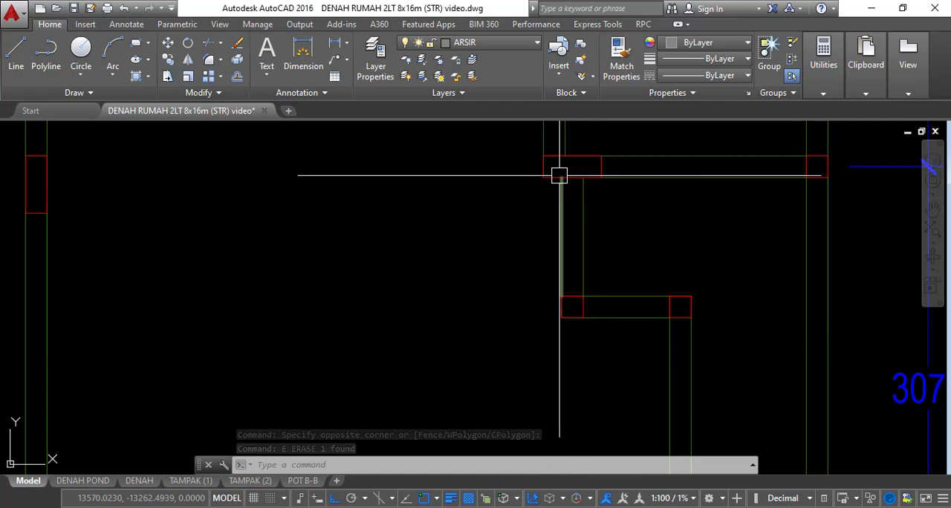
pyautogui.scroll(-3, 560, 175)
pyautogui.moveTo(589, 262); pyautogui.dragTo(593, 207, button='middle')
pyautogui.scroll(3, 563, 280)
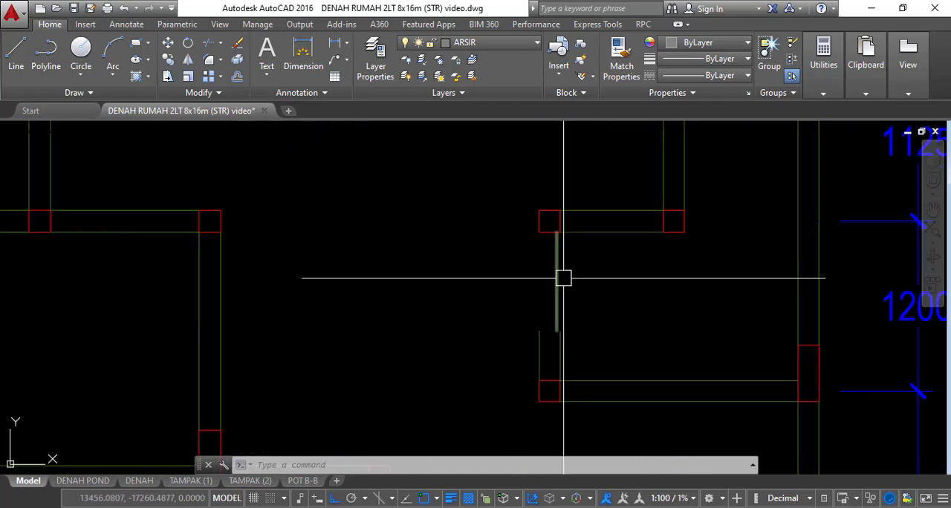
pyautogui.press('Escape')
pyautogui.click(584, 281)
pyautogui.click(541, 277)
pyautogui.write('e')
pyautogui.press('space')
# Stretch the open wall stub in the east 1200 bay up to the underside of the small column above
pyautogui.click(561, 344)
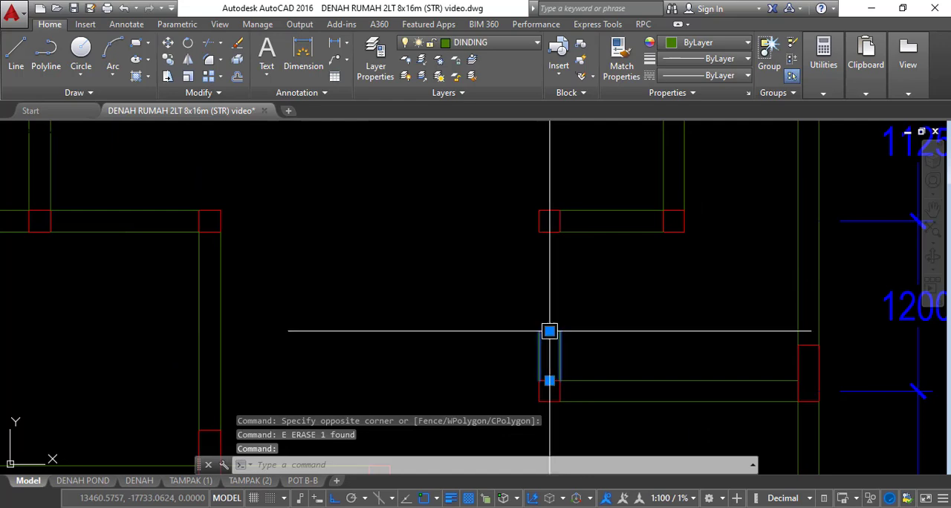
pyautogui.click(549, 331)
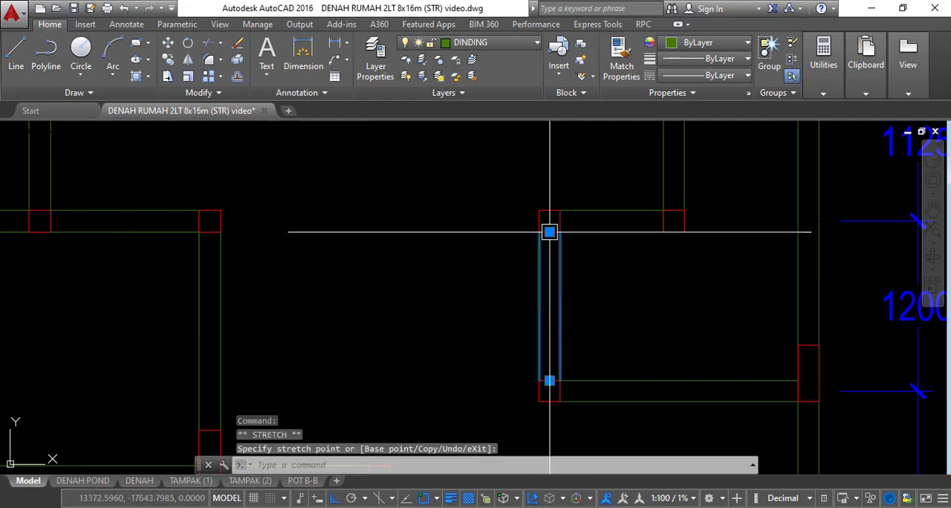
pyautogui.press('Escape')
# Offset the single horizontal wall line at grid B upward by 150
pyautogui.scroll(-4, 547, 227)
pyautogui.scroll(5, 495, 320)
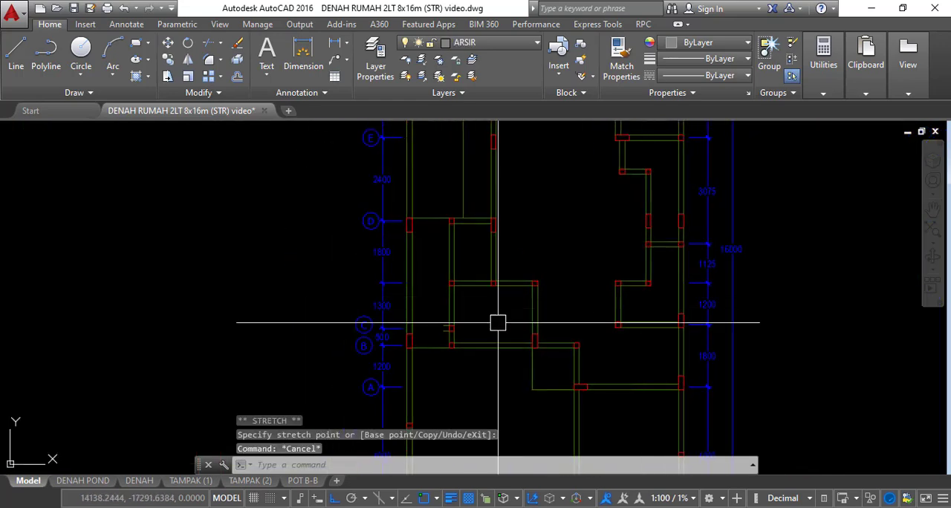
pyautogui.scroll(-2, 546, 309)
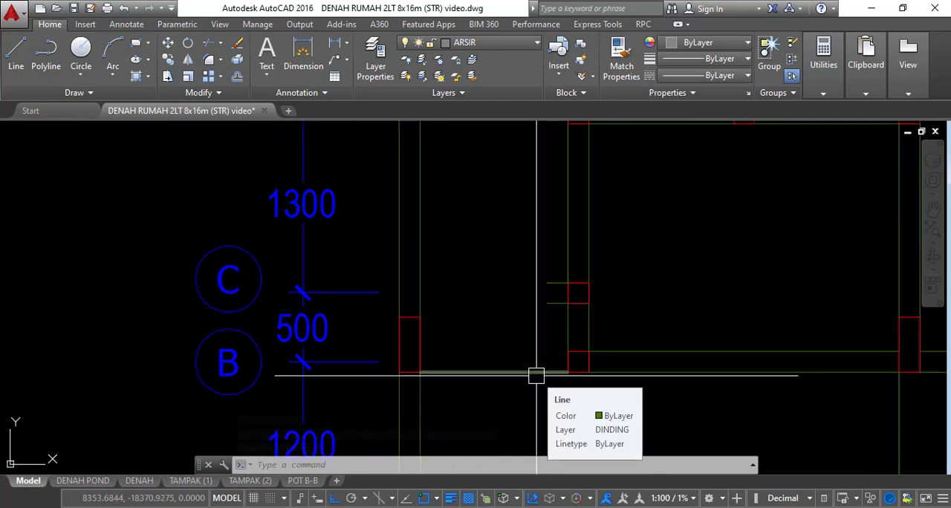
pyautogui.write('o')
pyautogui.press('Return')
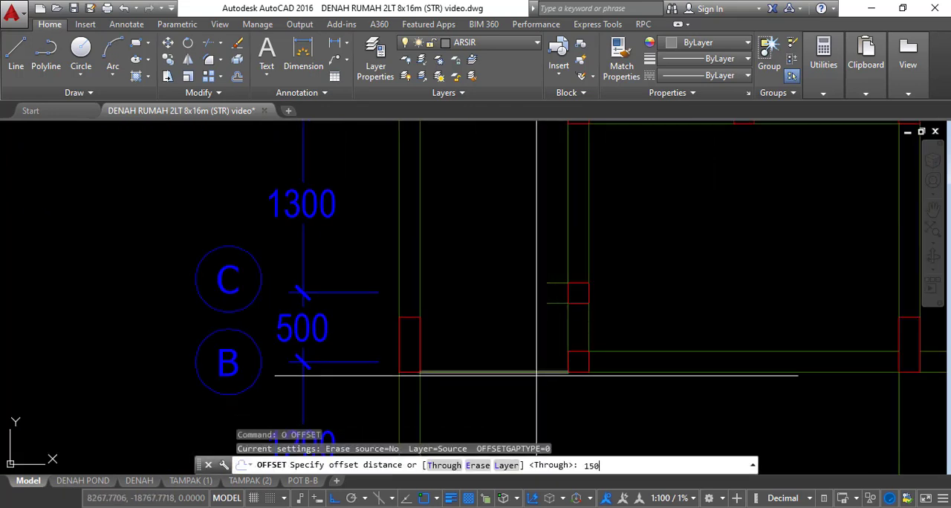
pyautogui.press('Return')
pyautogui.click(513, 372)
pyautogui.click(513, 342)
pyautogui.press('Escape')
pyautogui.press('Escape')
# Erase the short wall stub projecting west from the small column at grid C
pyautogui.scroll(2, 562, 311)
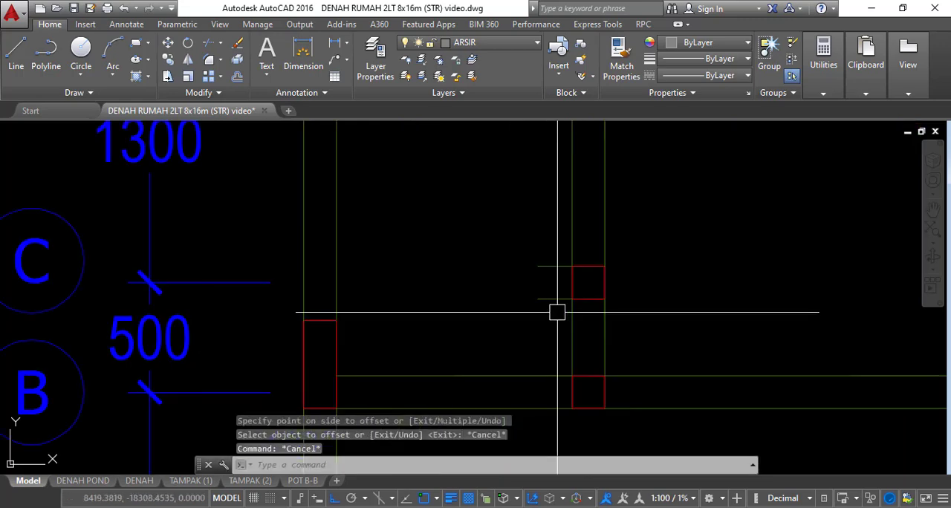
pyautogui.press('Escape')
pyautogui.click(557, 316)
pyautogui.click(541, 248)
pyautogui.write('e')
pyautogui.press('Return')
pyautogui.scroll(-5, 550, 248)
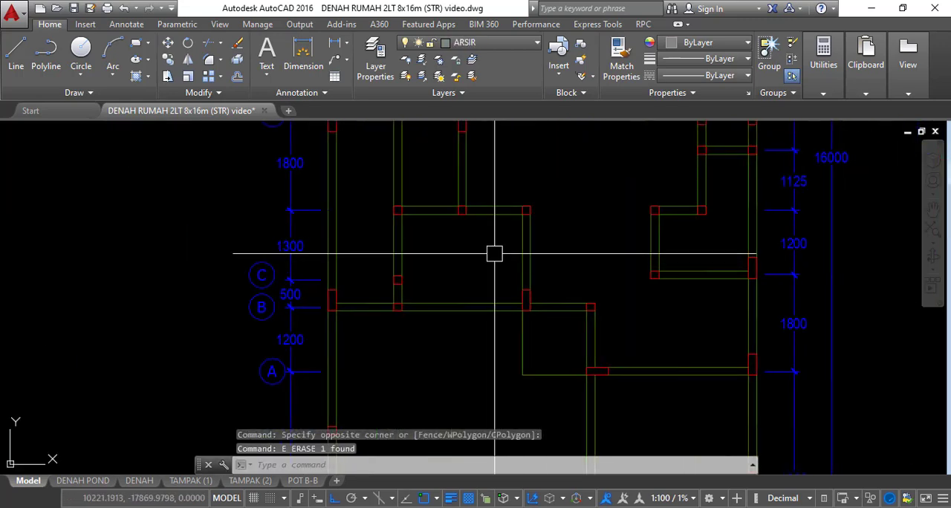
# Join the horizontal and vertical walls at axis 4 on the plan's south edge with a Corner Joint multiline edit
pyautogui.moveTo(492, 253)
pyautogui.mouseDown(button='middle')
pyautogui.moveTo(536, 256)
pyautogui.moveTo(518, 389)
pyautogui.moveTo(494, 282)
pyautogui.moveTo(537, 241)
pyautogui.mouseUp(button='middle')
pyautogui.scroll(5, 501, 323)
pyautogui.scroll(4, 511, 304)
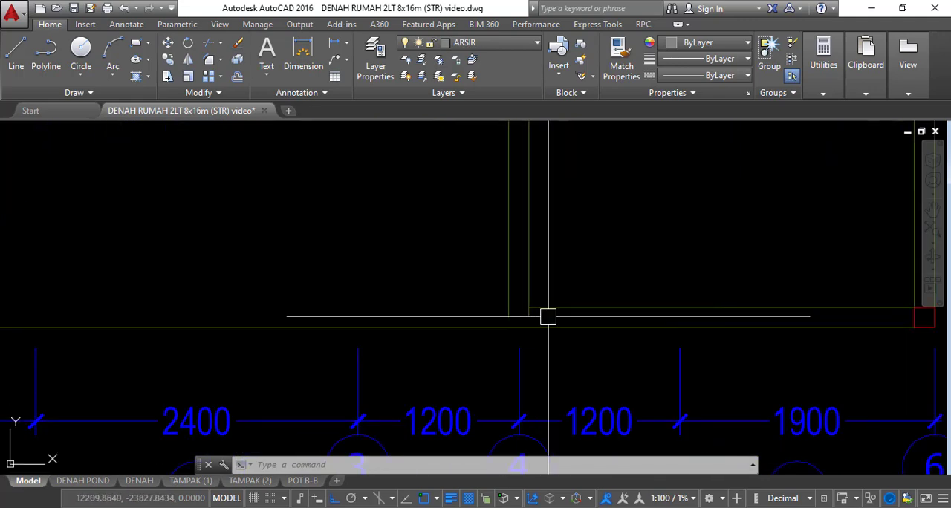
pyautogui.doubleClick(547, 308)
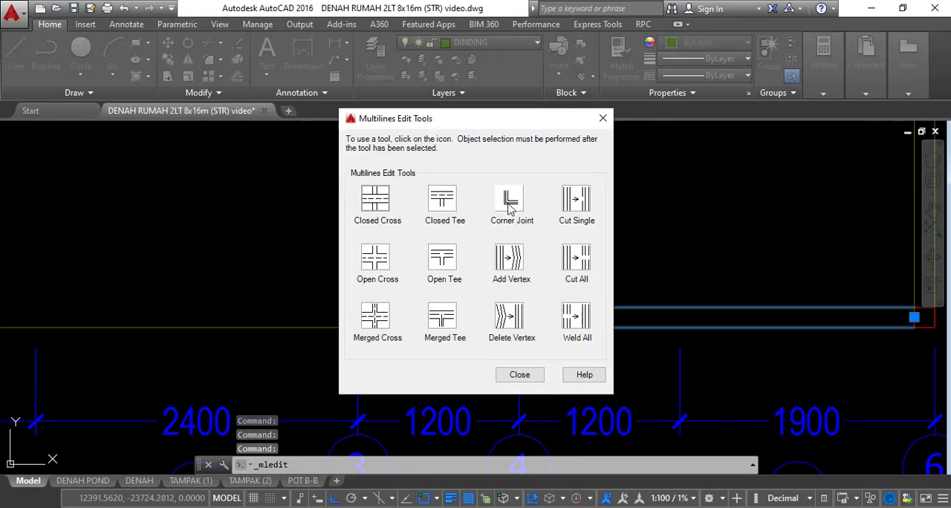
pyautogui.click(509, 199)
pyautogui.click(569, 305)
pyautogui.click(525, 281)
pyautogui.press('Escape')
pyautogui.scroll(-4, 543, 241)
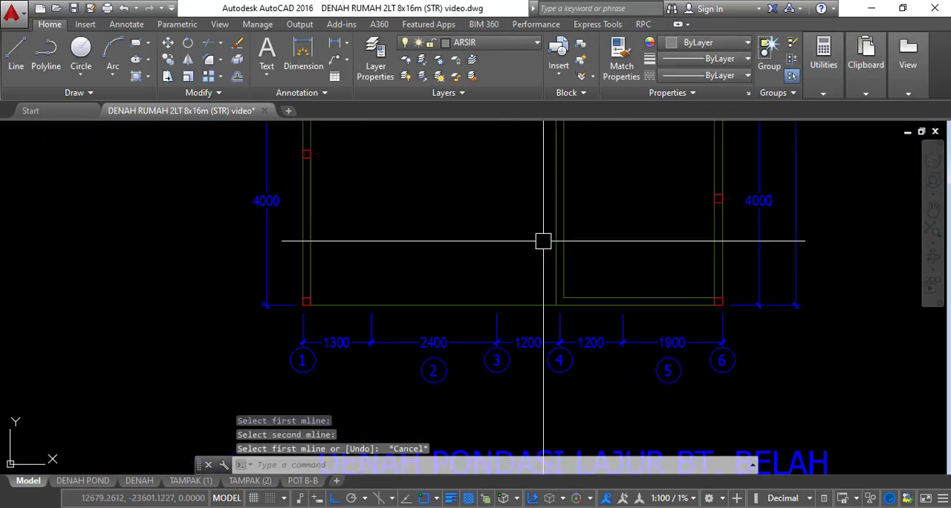
pyautogui.moveTo(542, 240); pyautogui.dragTo(542, 452, button='middle')
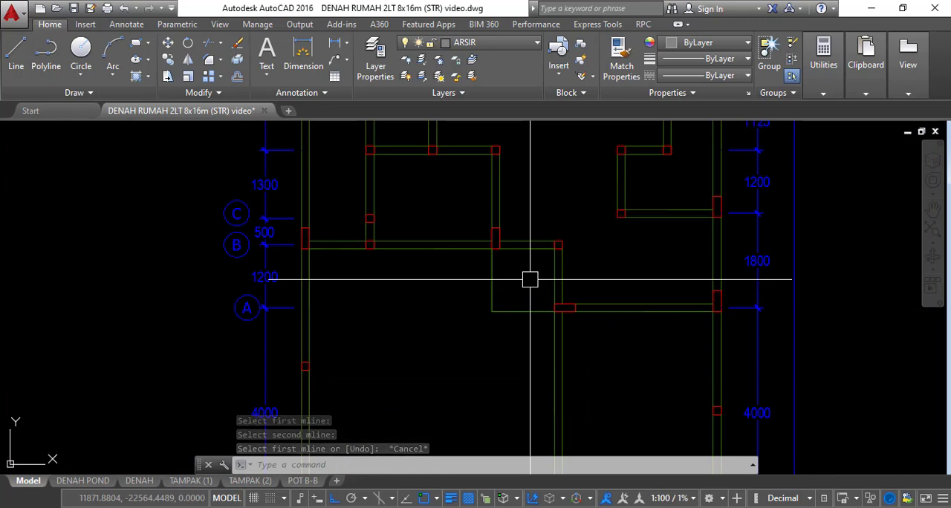
# Examine the split-stone foundation dimensions at the base of the POTONGAN A - A section
pyautogui.moveTo(502, 206); pyautogui.dragTo(520, 260, button='middle')
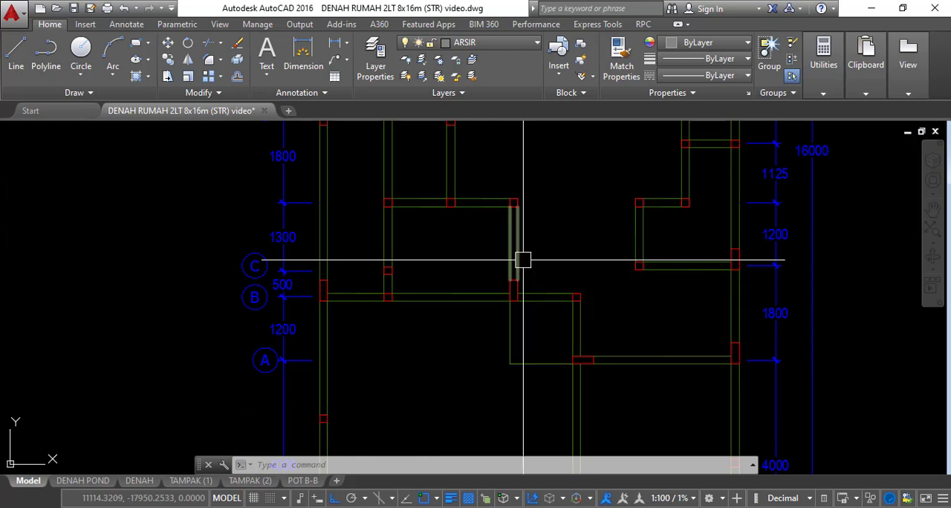
pyautogui.scroll(-10, 523, 260)
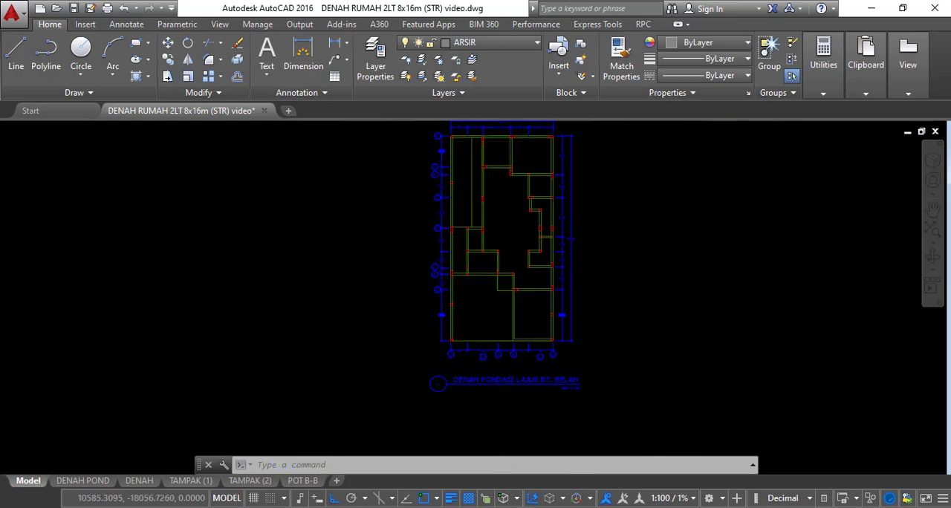
pyautogui.moveTo(493, 269); pyautogui.dragTo(465, 318, button='middle')
pyautogui.scroll(-2, 492, 272)
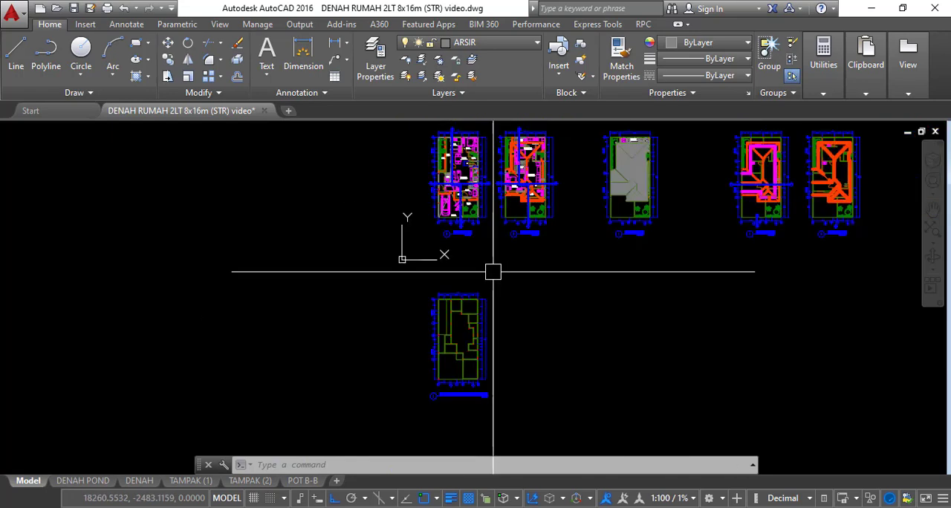
pyautogui.moveTo(526, 265); pyautogui.dragTo(403, 417, button='middle')
pyautogui.scroll(12, 409, 234)
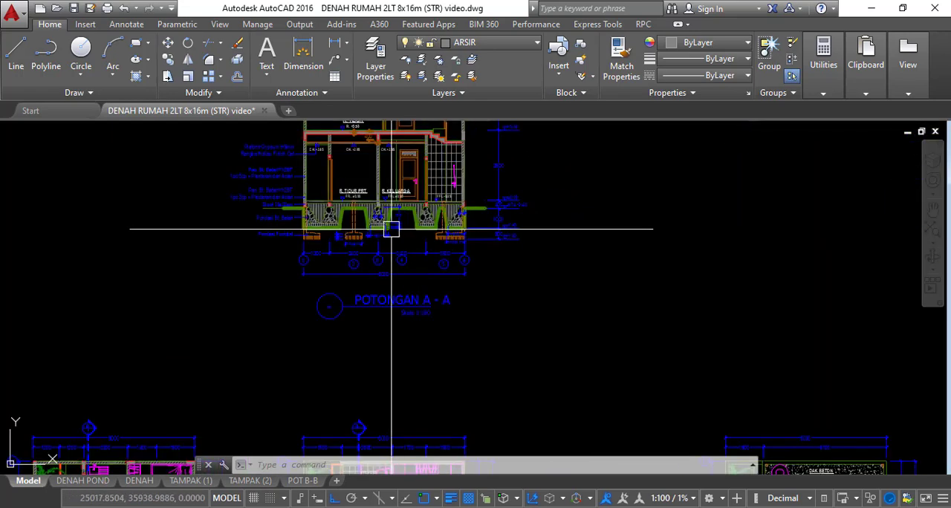
pyautogui.moveTo(444, 230)
pyautogui.mouseDown(button='middle')
pyautogui.moveTo(403, 246)
pyautogui.moveTo(415, 251)
pyautogui.moveTo(352, 258)
pyautogui.mouseUp(button='middle')
pyautogui.scroll(3, 403, 241)
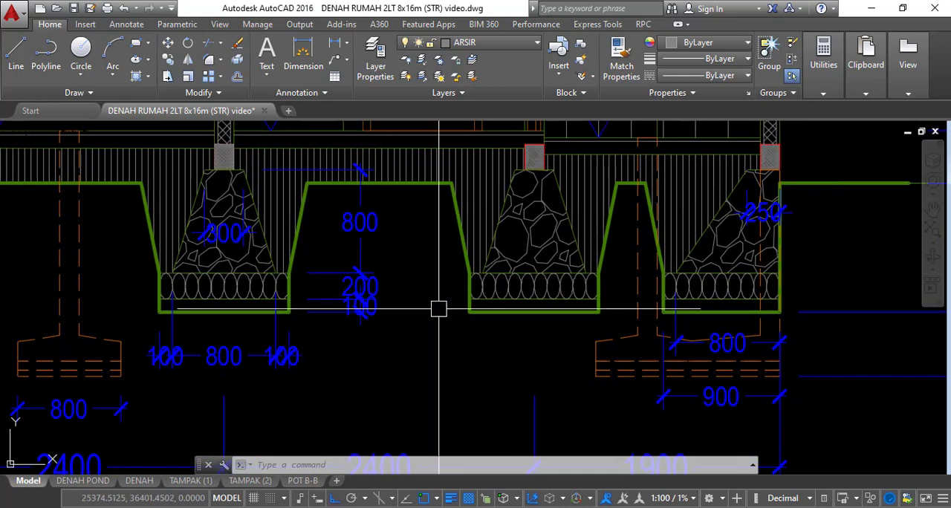
# Open the multiline style manager with the MLSTYLE command
pyautogui.write('m')
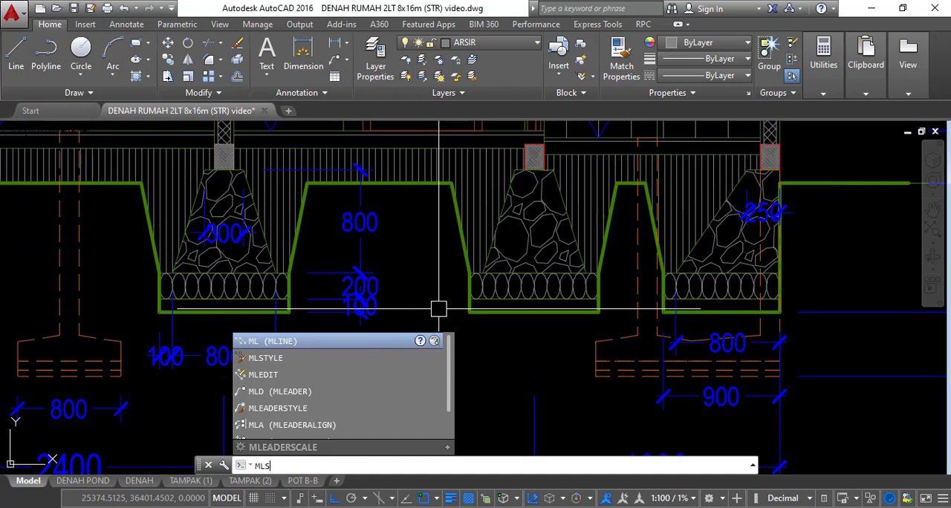
pyautogui.press('Down')
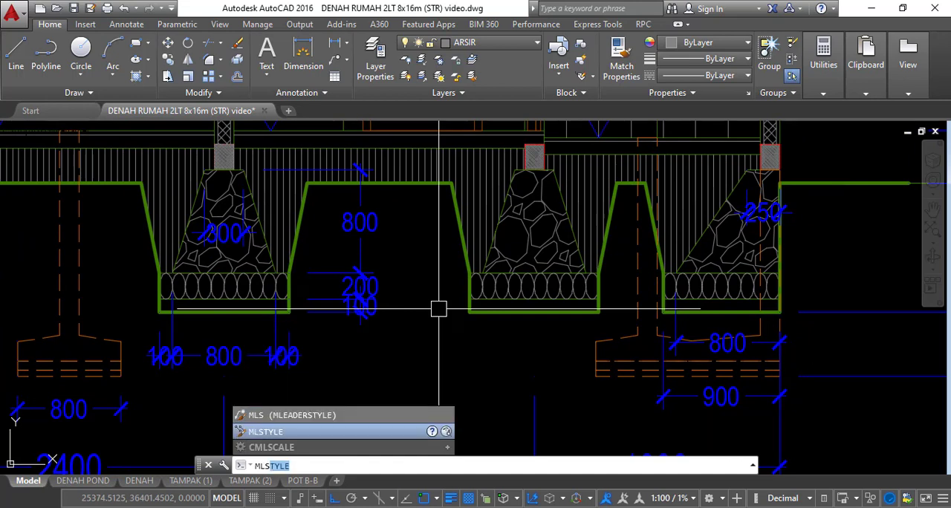
pyautogui.press('Return')
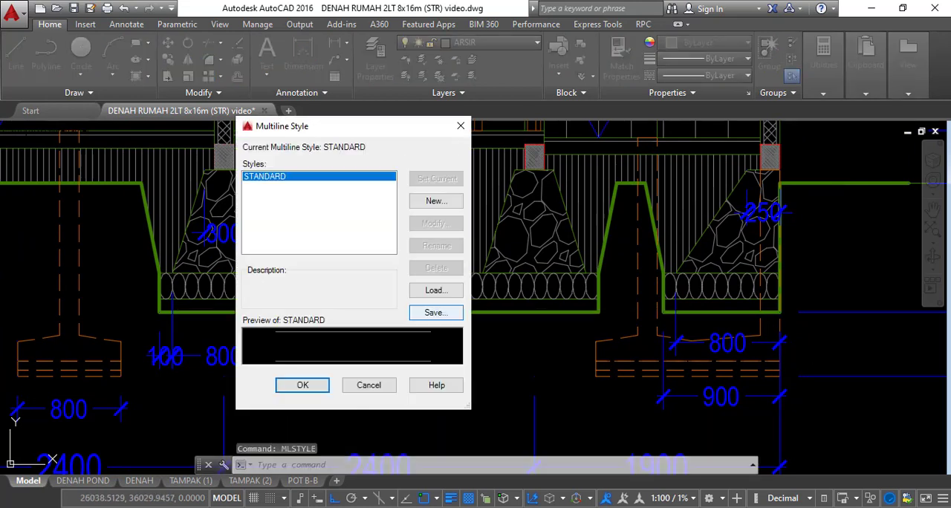
pyautogui.click(436, 201)
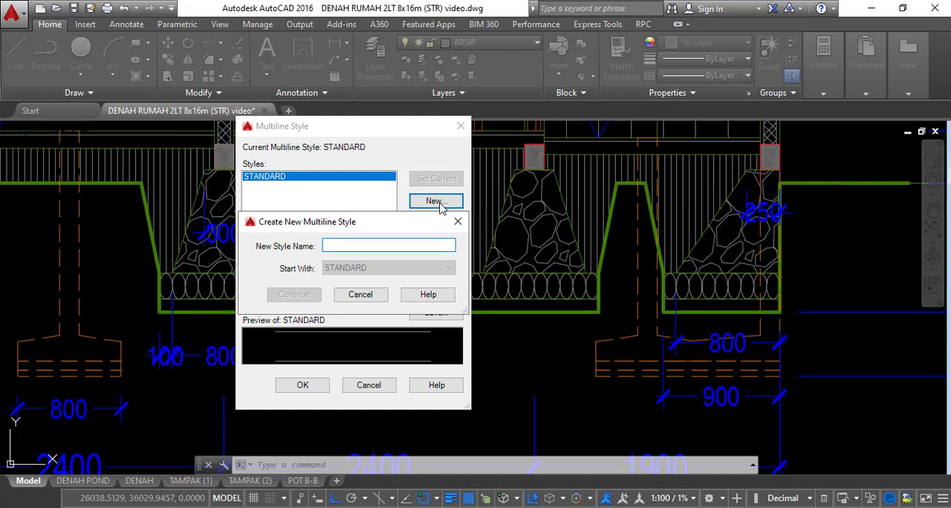
pyautogui.write('P1')
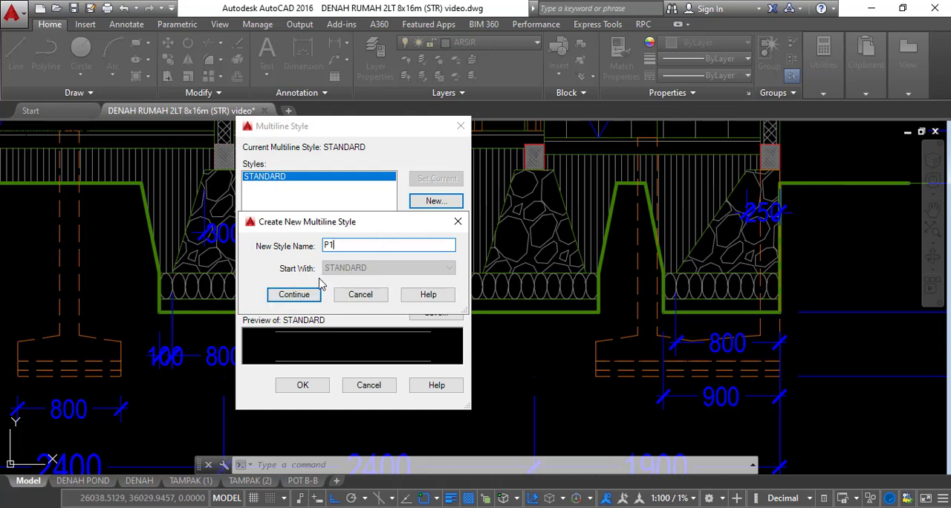
pyautogui.click(306, 293)
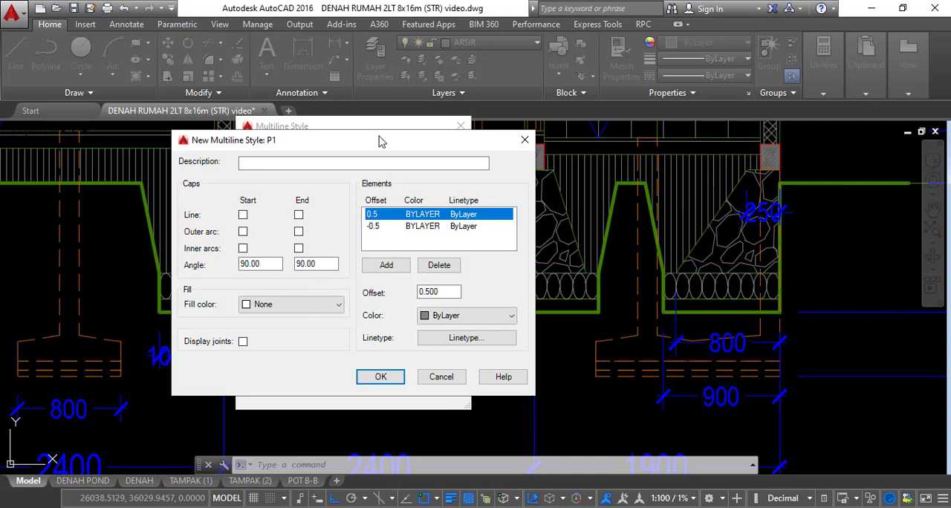
pyautogui.moveTo(379, 141); pyautogui.dragTo(598, 143)
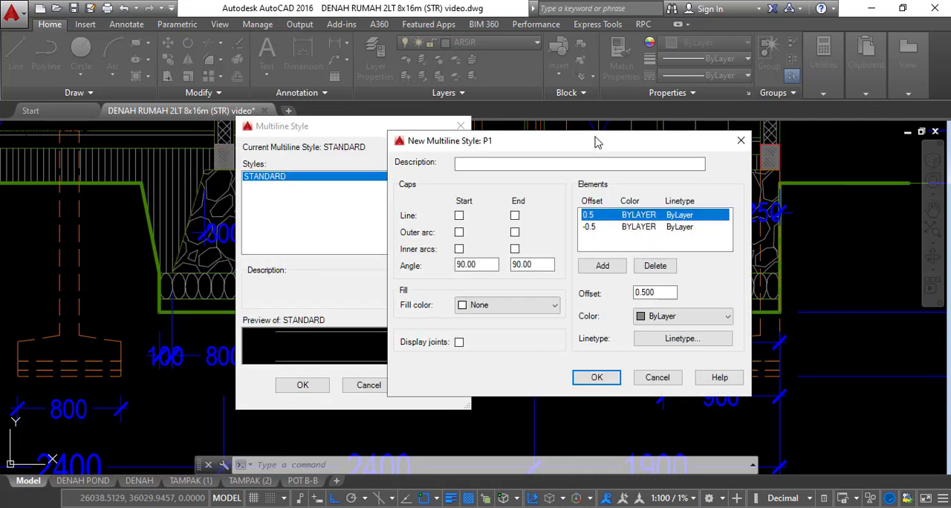
pyautogui.click(658, 377)
# Create a new multiline style named P1 based on STANDARD, keeping the foundation section's dimensions in view
pyautogui.moveTo(377, 133); pyautogui.dragTo(531, 121)
pyautogui.click(583, 187)
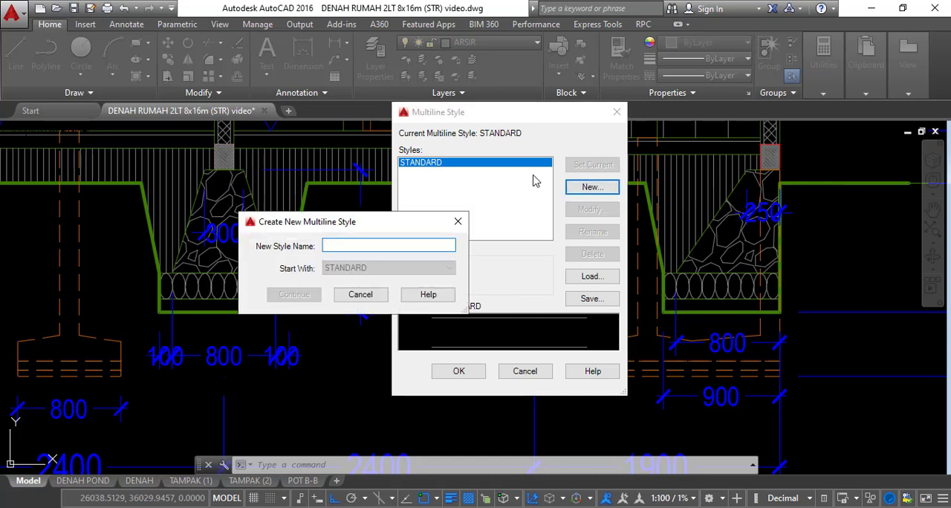
pyautogui.write('P1')
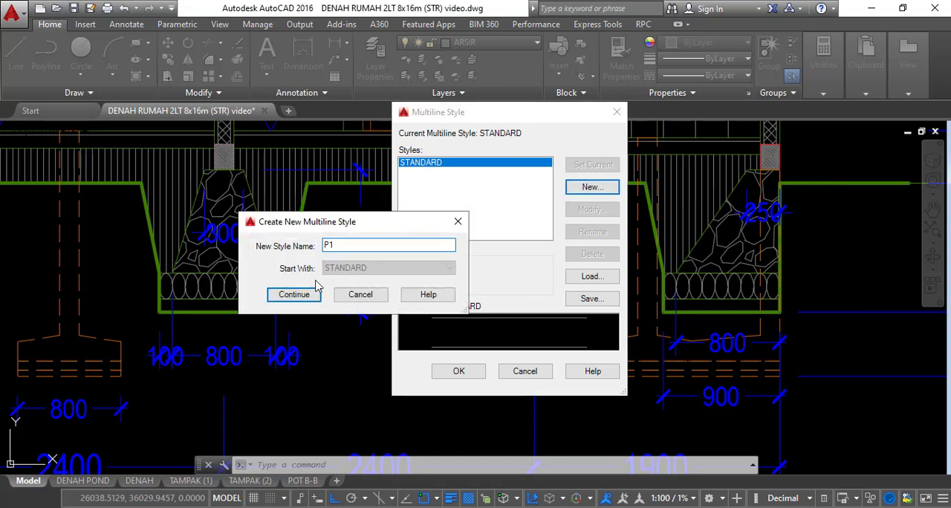
pyautogui.click(315, 289)
pyautogui.moveTo(499, 143); pyautogui.dragTo(569, 110)
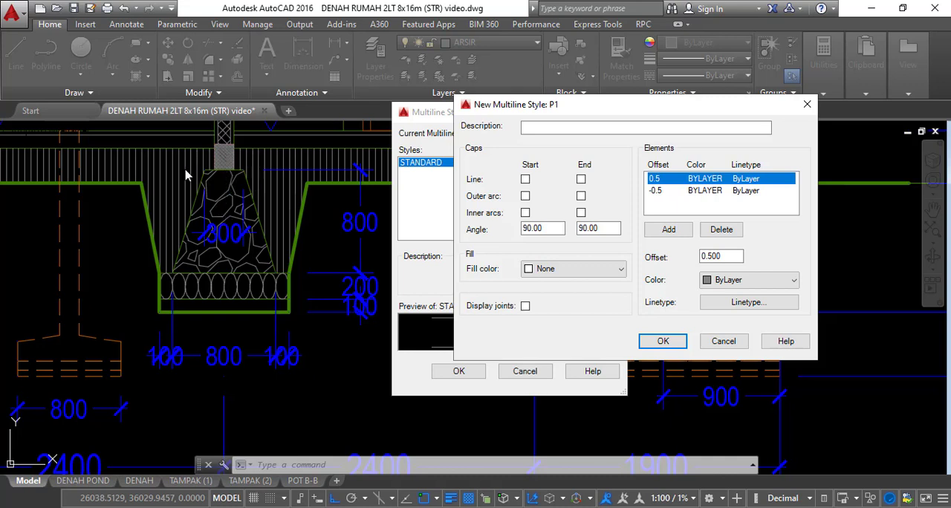
# Replace the default elements of multiline style P1 with elements at offsets 150, 400 and 500
pyautogui.click(720, 229)
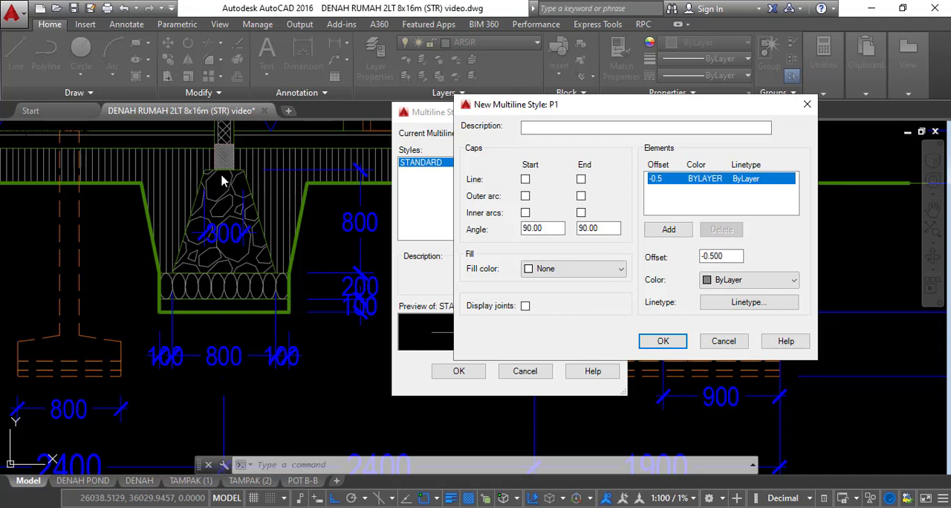
pyautogui.doubleClick(721, 256)
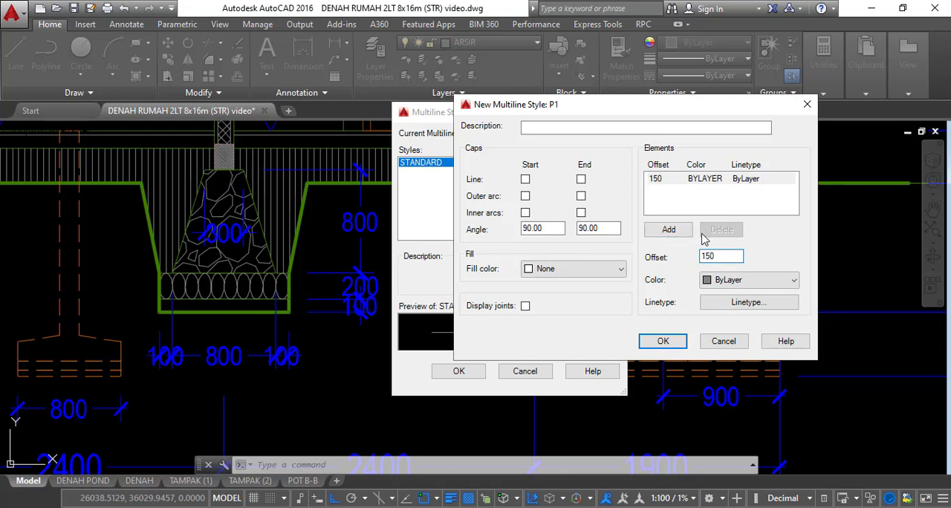
pyautogui.click(669, 229)
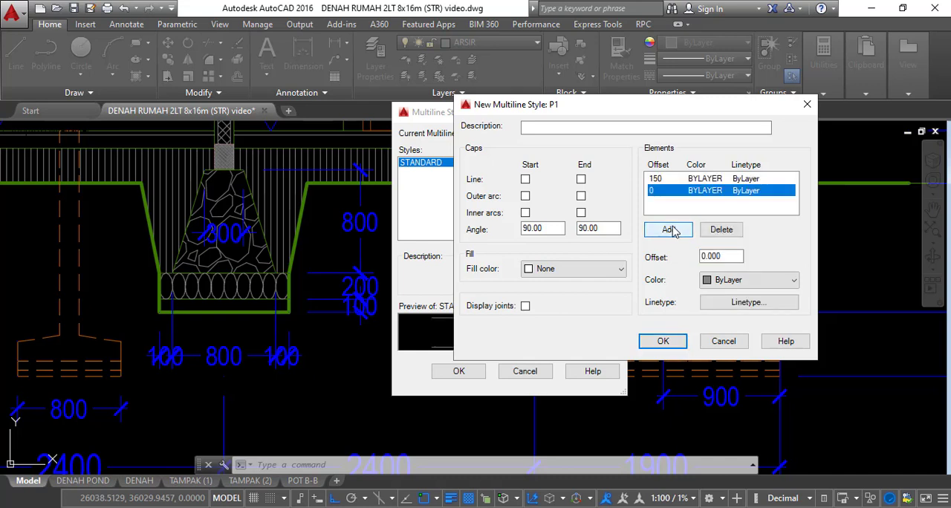
pyautogui.press('Tab')
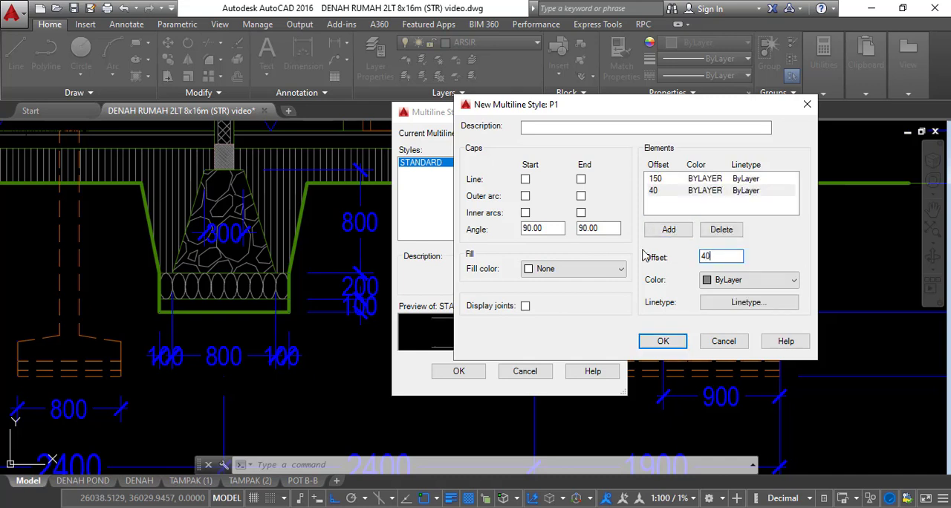
pyautogui.click(658, 233)
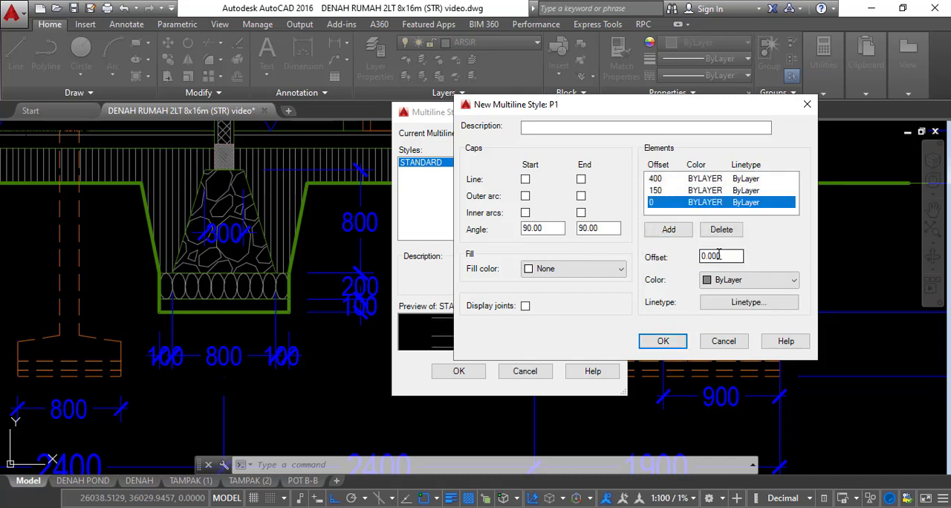
pyautogui.click(719, 255)
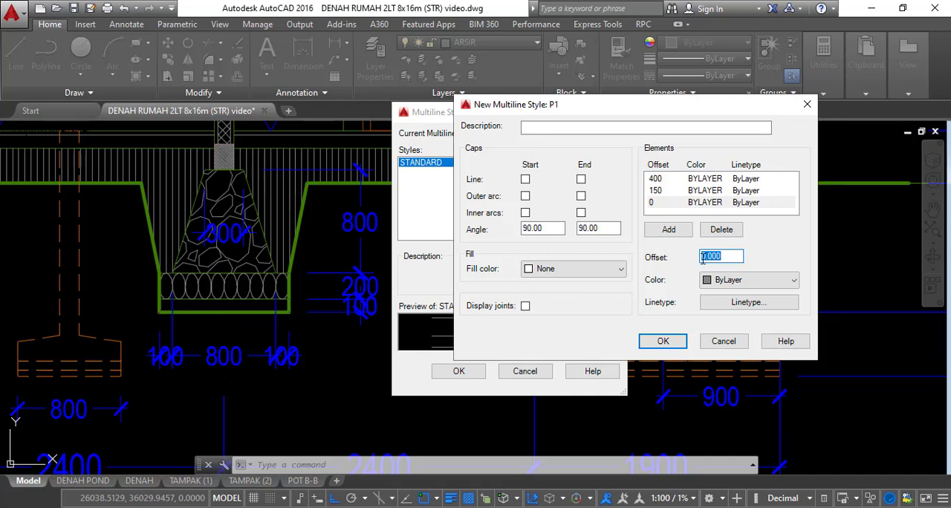
pyautogui.write('500')
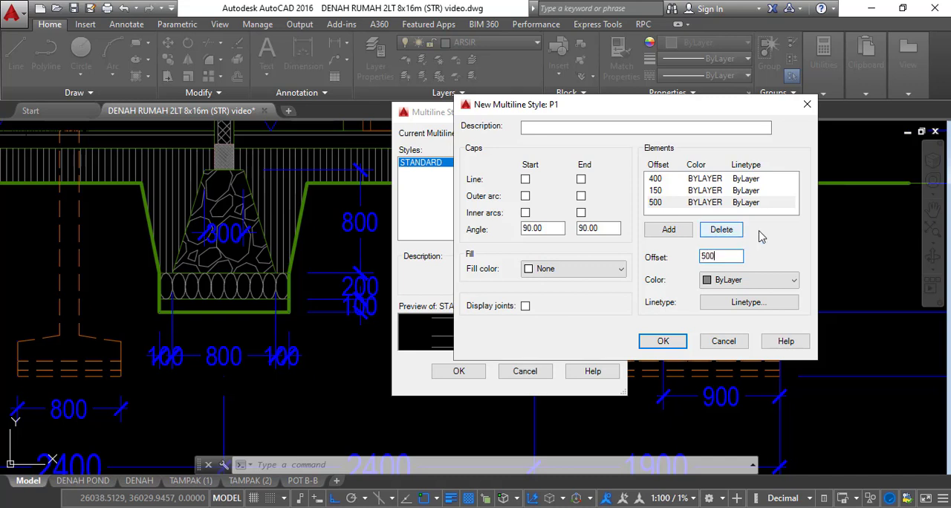
# Add the mirrored elements at offsets -150, -400 and -500 to style P1 and review the element list
pyautogui.click(668, 230)
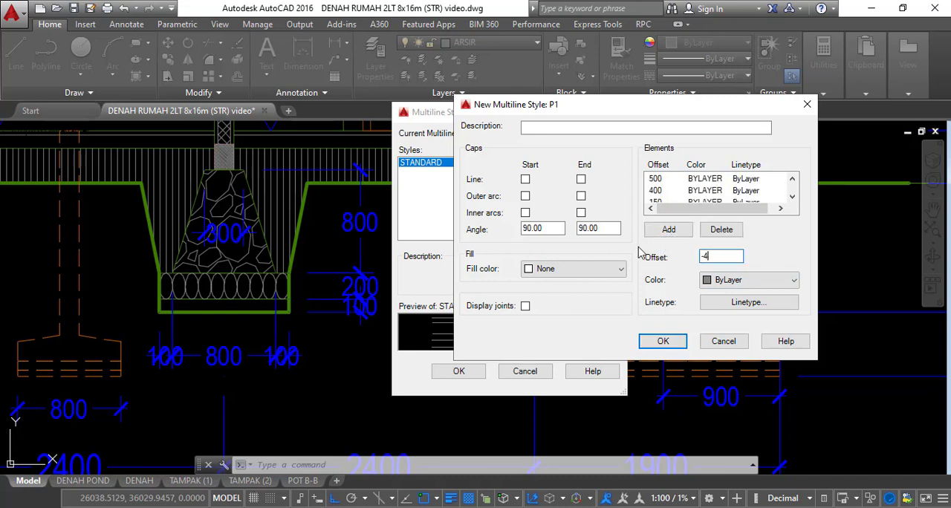
pyautogui.click(664, 230)
pyautogui.click(792, 197)
pyautogui.click(792, 198)
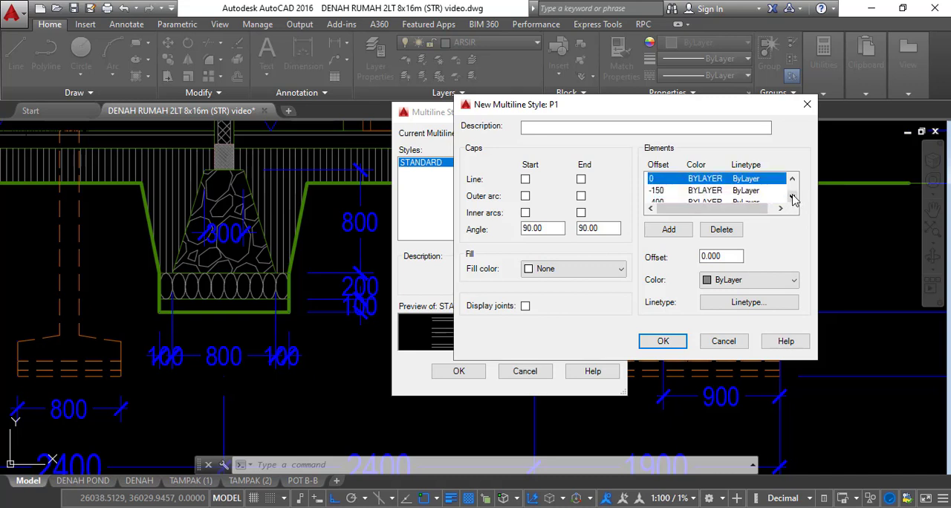
pyautogui.click(792, 180)
pyautogui.click(792, 179)
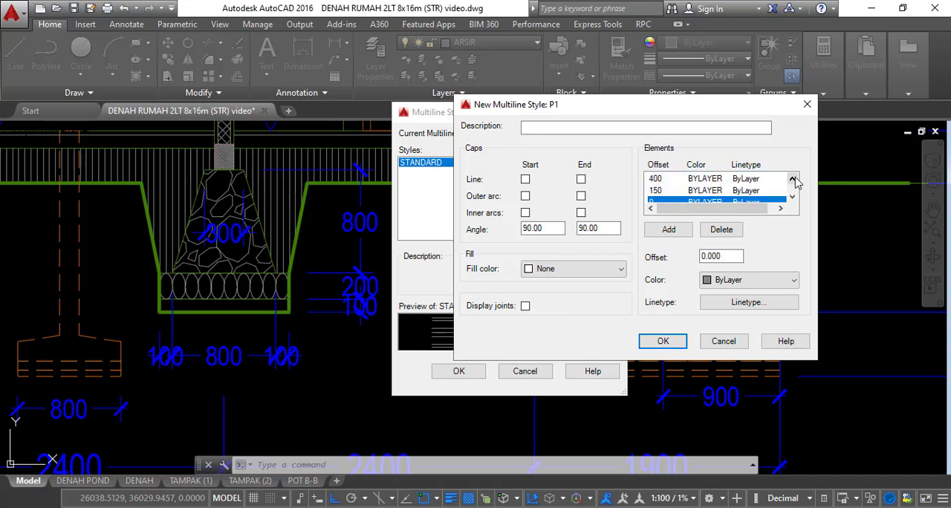
# Delete the surplus element at offset 0 from P1 and save the multiline style
pyautogui.click(792, 197)
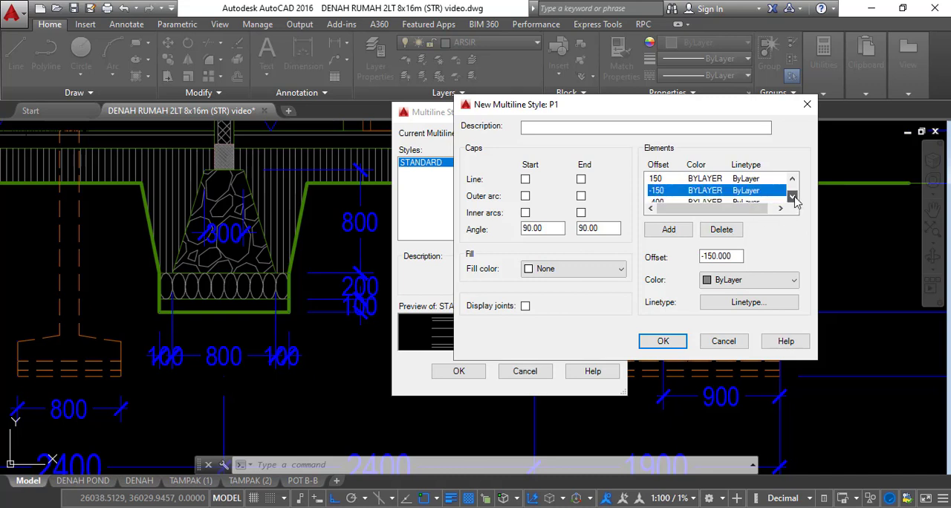
pyautogui.click(793, 197)
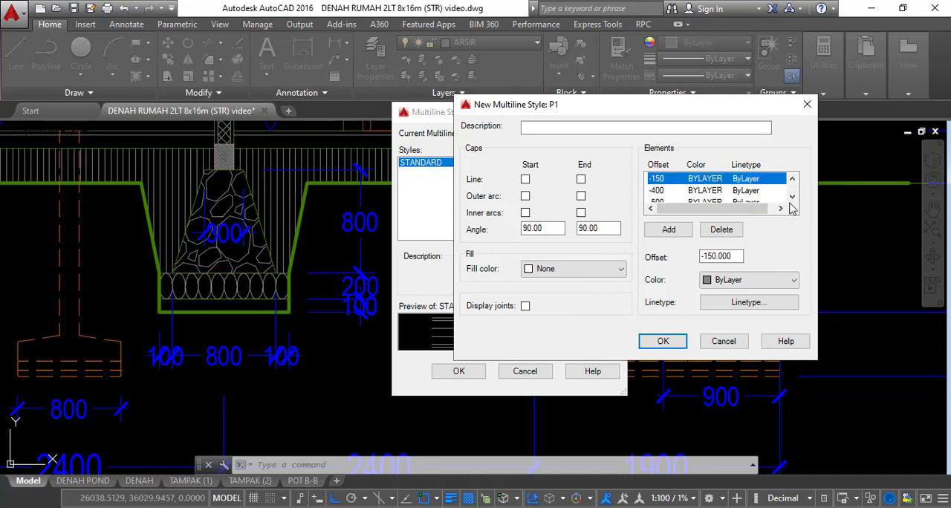
pyautogui.click(663, 342)
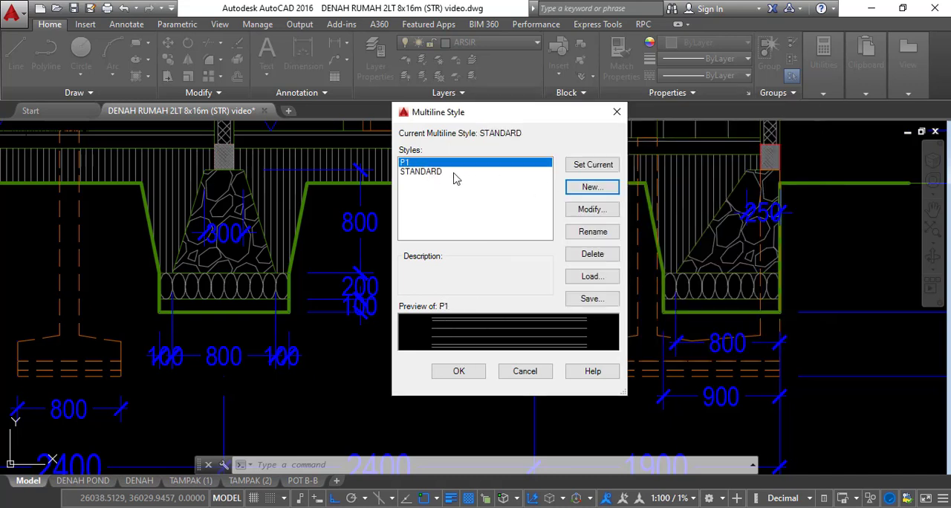
pyautogui.click(459, 371)
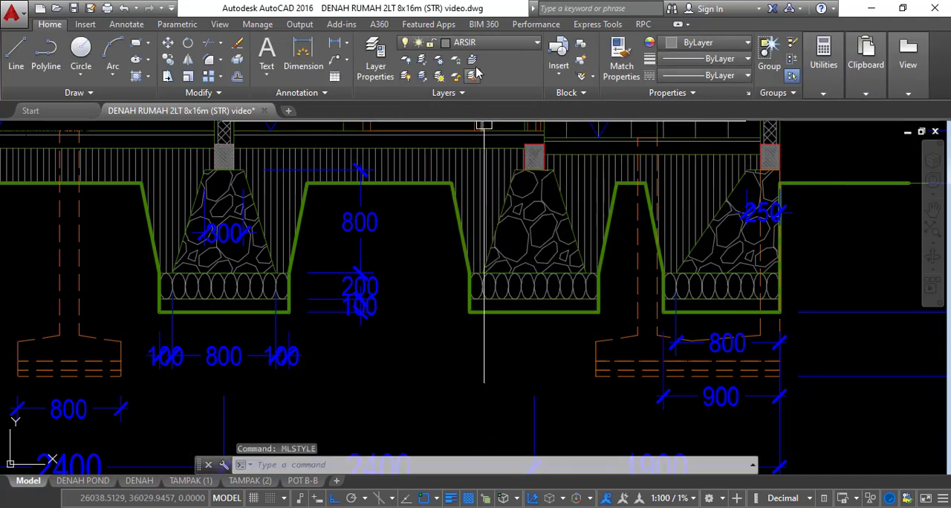
# Make layer 009 current and bring the walls of the strip foundation plan into view
pyautogui.click(487, 44)
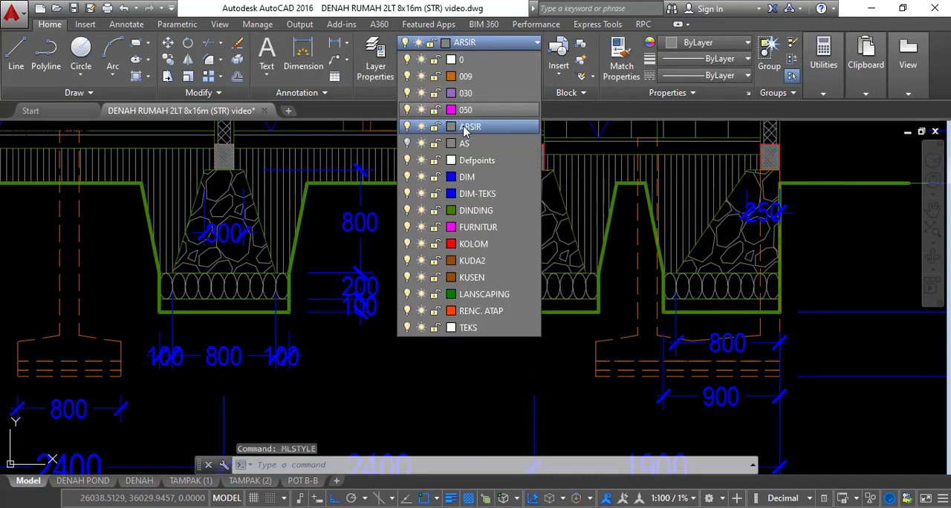
pyautogui.click(475, 77)
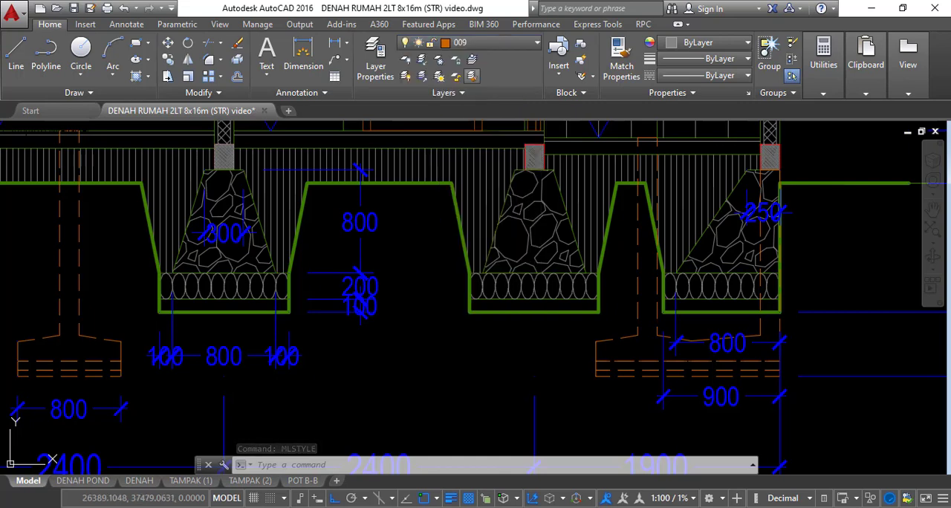
pyautogui.scroll(-8, 462, 269)
pyautogui.moveTo(465, 268); pyautogui.dragTo(479, 119, button='middle')
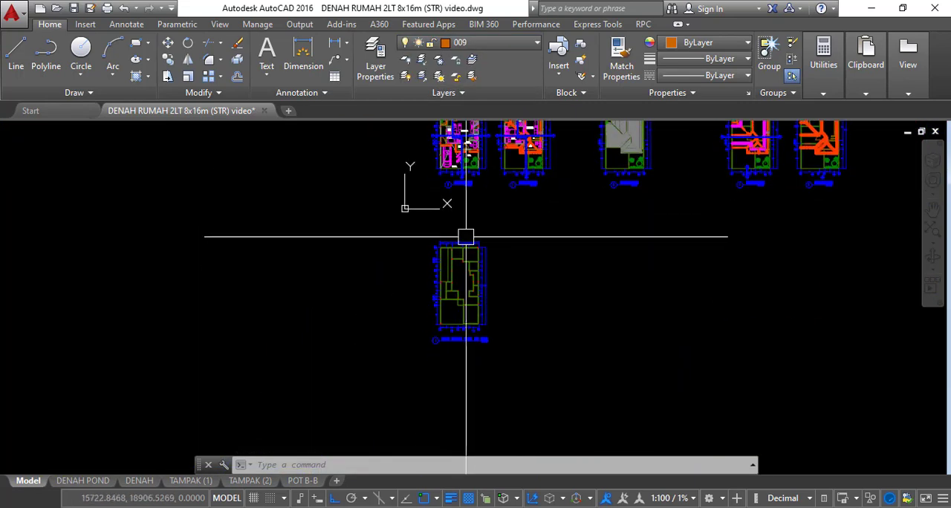
pyautogui.scroll(8, 482, 297)
pyautogui.moveTo(490, 307); pyautogui.dragTo(478, 251, button='middle')
pyautogui.scroll(3, 478, 251)
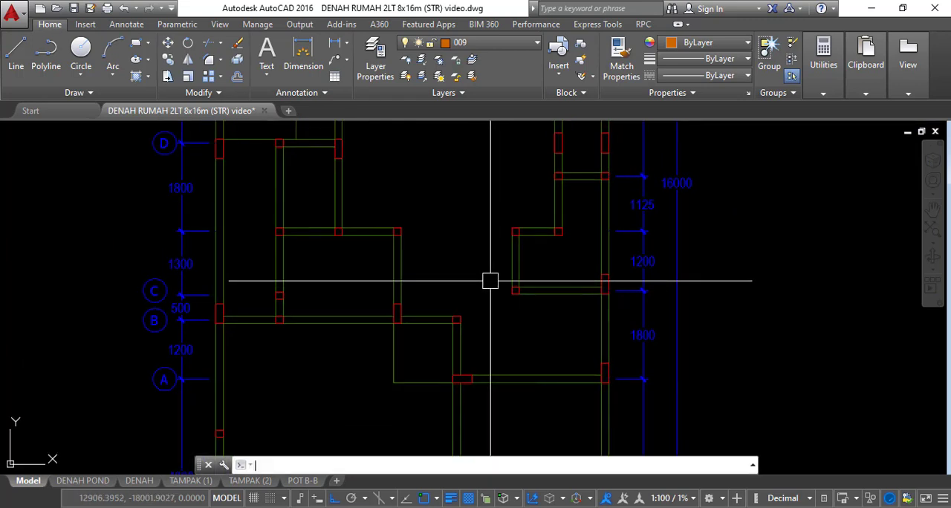
# Start a multiline in style P1 and set its scale to 1
pyautogui.write('L')
pyautogui.press('Return')
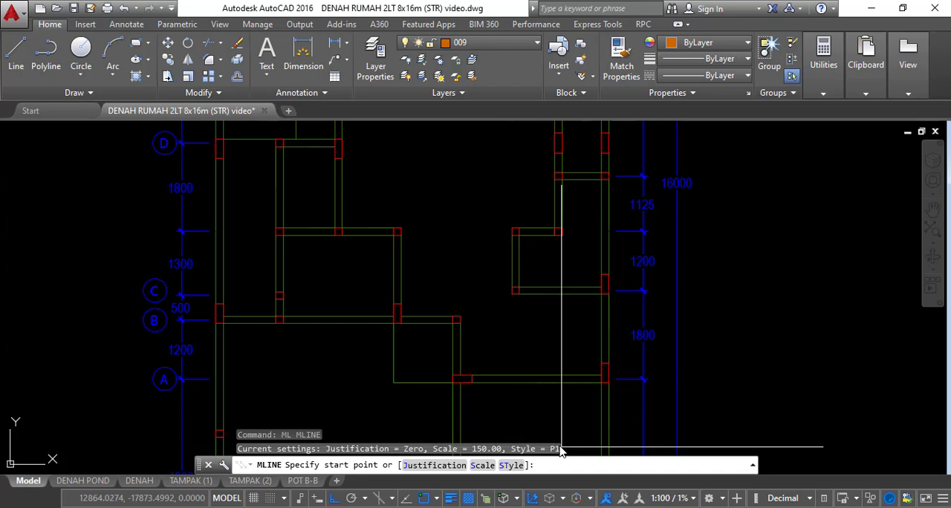
pyautogui.click(482, 465)
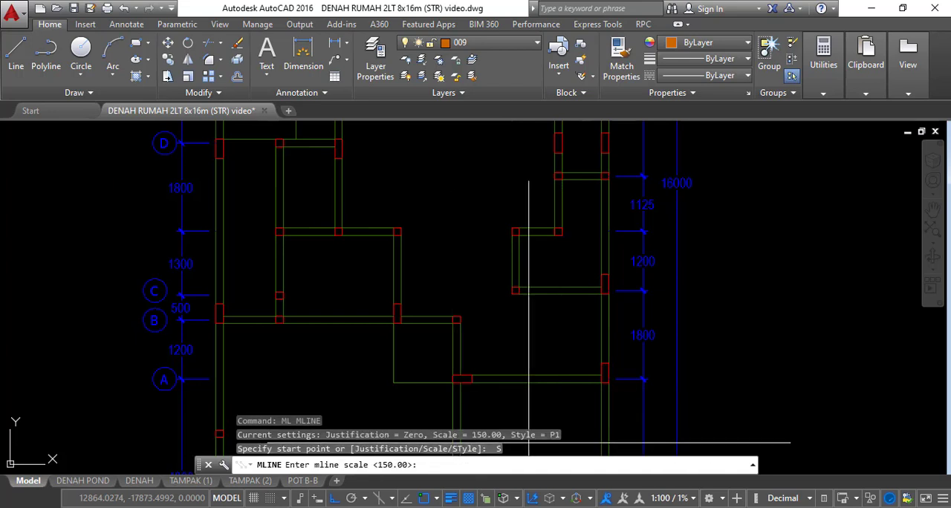
pyautogui.write('1')
pyautogui.press('Return')
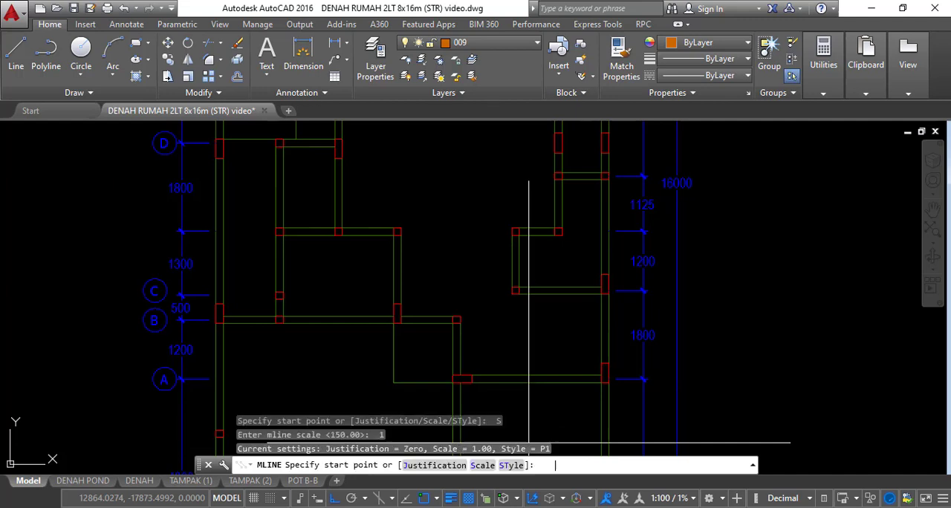
# Draw a P1 foundation strip centred on the inner vertical wall from axis B up to axis D
pyautogui.moveTo(408, 323)
pyautogui.mouseDown(button='middle')
pyautogui.moveTo(378, 287)
pyautogui.moveTo(508, 290)
pyautogui.mouseUp(button='middle')
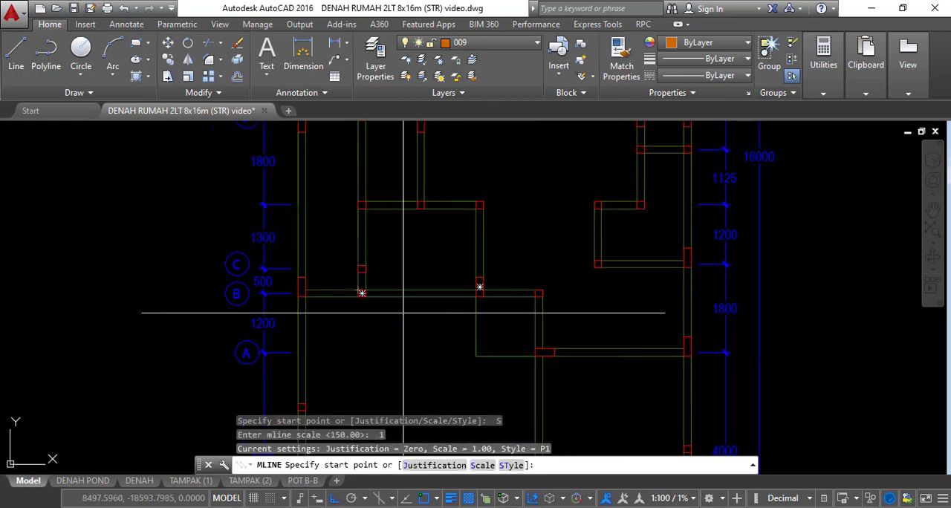
pyautogui.scroll(3, 339, 294)
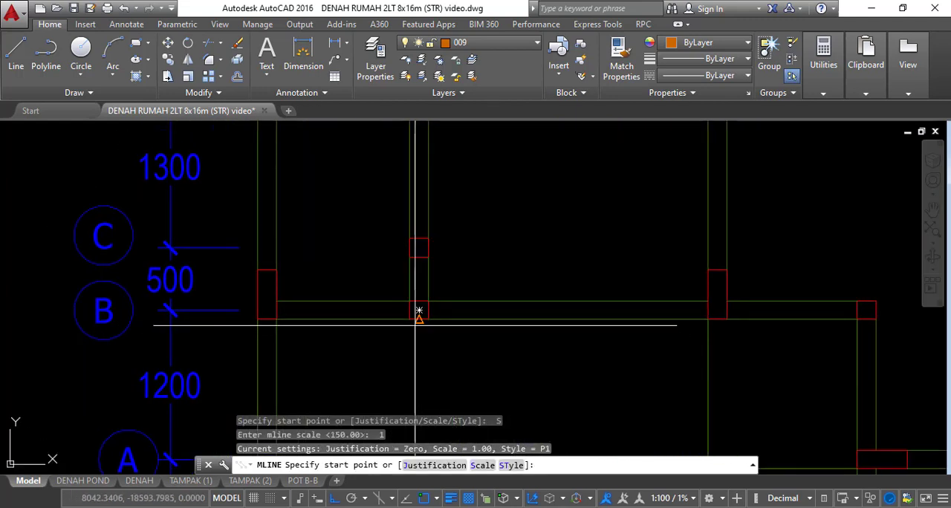
pyautogui.scroll(2, 416, 322)
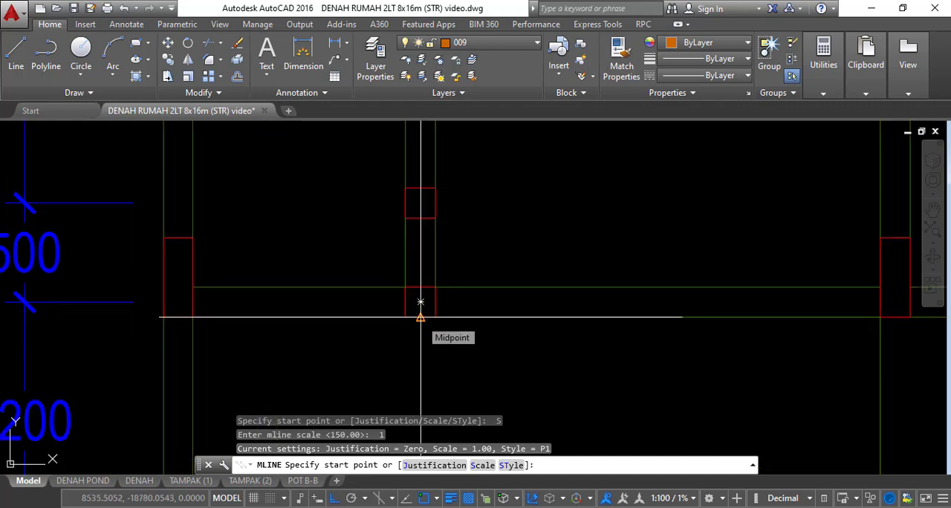
pyautogui.click(420, 317)
pyautogui.scroll(-3, 418, 312)
pyautogui.scroll(2, 409, 261)
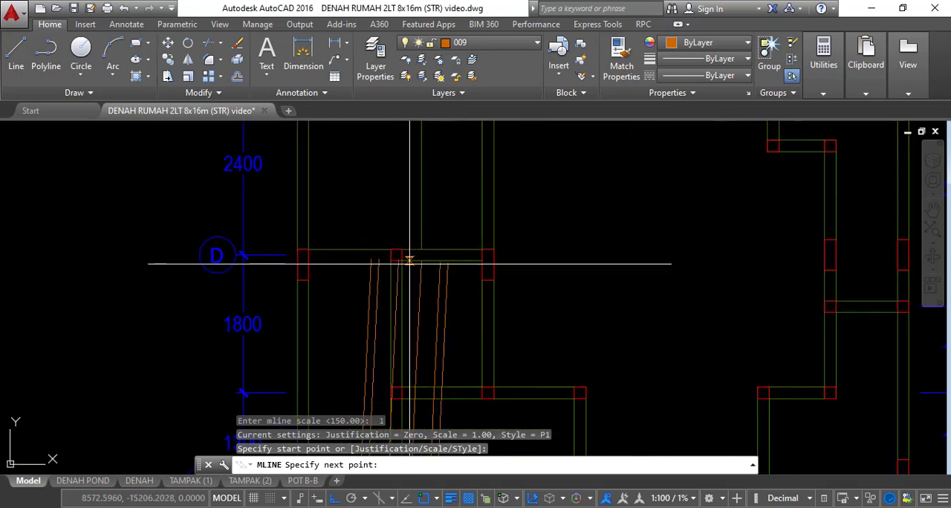
pyautogui.scroll(4, 409, 261)
pyautogui.click(376, 228)
pyautogui.scroll(-2, 446, 245)
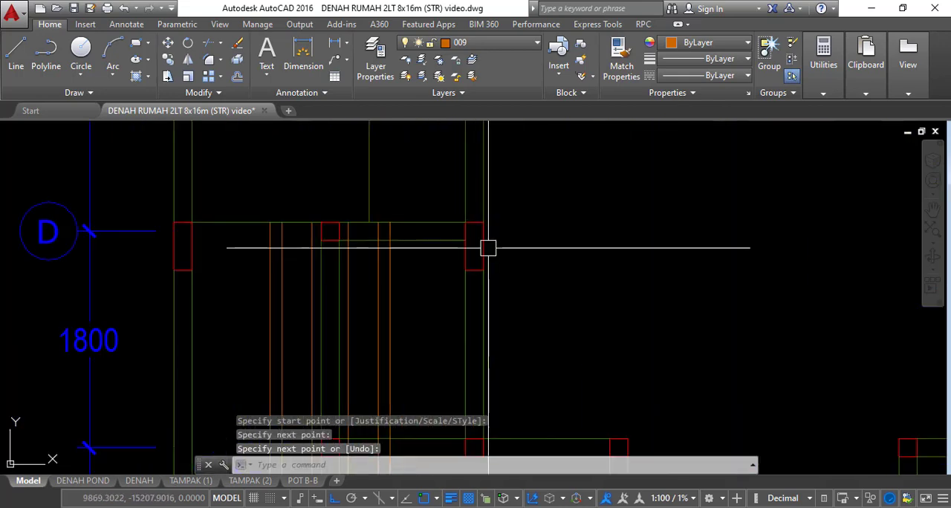
# Draw a P1 strip along the next inner vertical wall, from the wall 1800 below axis D up to the plan's rear wall
pyautogui.scroll(-8, 493, 254)
pyautogui.scroll(10, 499, 286)
pyautogui.press('space')
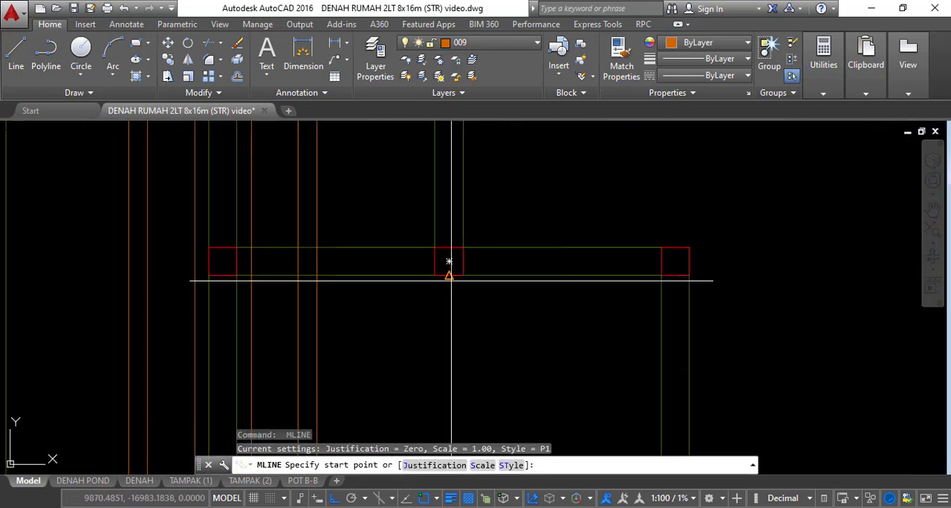
pyautogui.click(449, 262)
pyautogui.scroll(-4, 486, 315)
pyautogui.scroll(6, 468, 304)
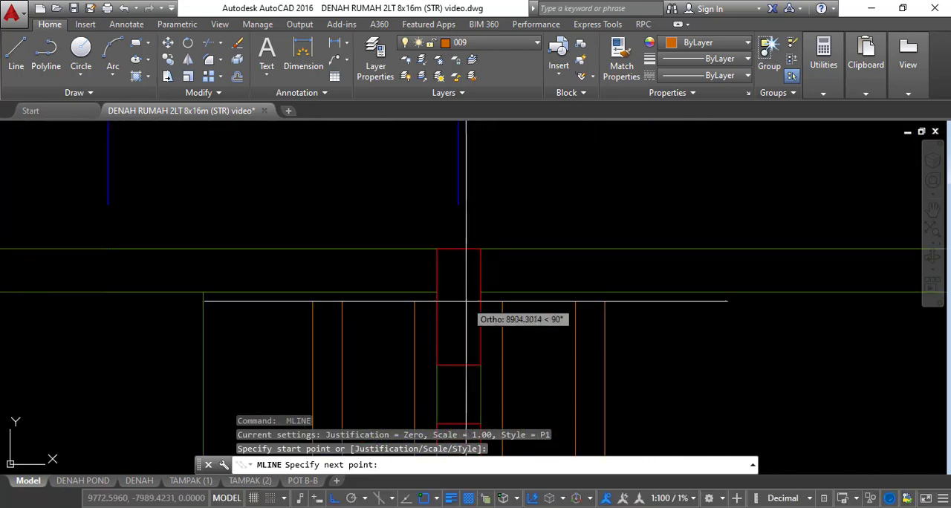
pyautogui.click(458, 248)
pyautogui.press('space')
# Draw a P1 strip along the inner vertical wall from axis F up to the outer edge of the rear wall
pyautogui.scroll(-9, 458, 237)
pyautogui.moveTo(523, 325); pyautogui.dragTo(487, 240, button='middle')
pyautogui.scroll(6, 515, 269)
pyautogui.press('space')
pyautogui.click(492, 347)
pyautogui.scroll(3, 505, 185)
pyautogui.moveTo(505, 185); pyautogui.dragTo(490, 268, button='middle')
pyautogui.click(465, 193)
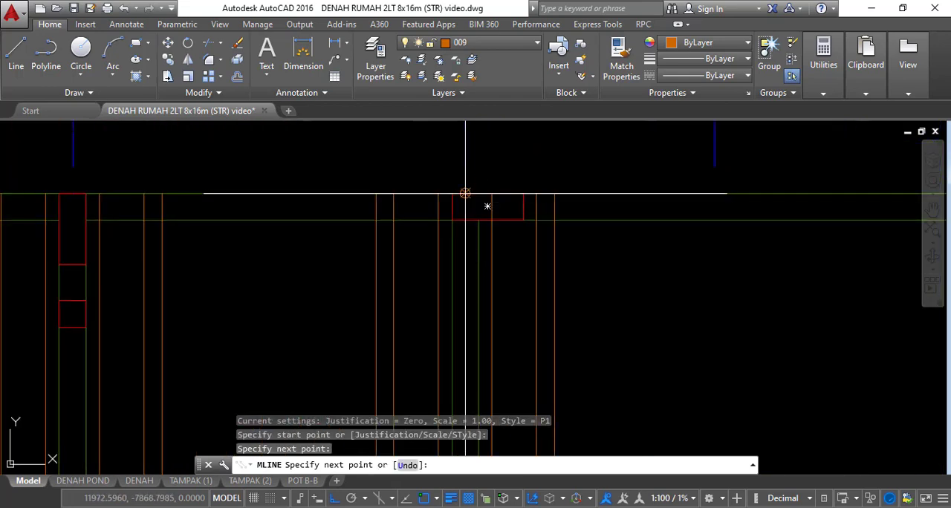
pyautogui.press('space')
# Draw a P1 strip centred on the vertical wall between axes E and F
pyautogui.scroll(-5, 468, 197)
pyautogui.scroll(5, 520, 326)
pyautogui.press('space')
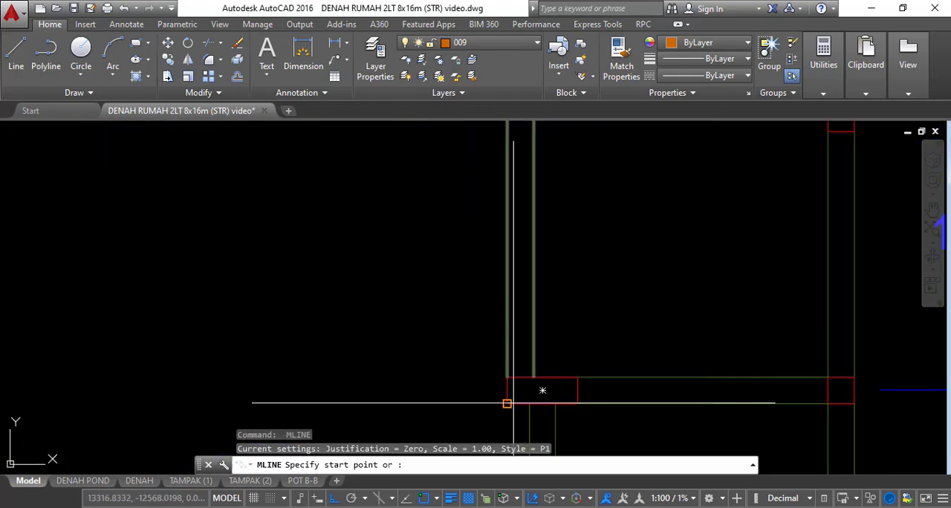
pyautogui.scroll(-5, 520, 215)
pyautogui.scroll(5, 520, 177)
pyautogui.click(519, 177)
pyautogui.scroll(-5, 518, 178)
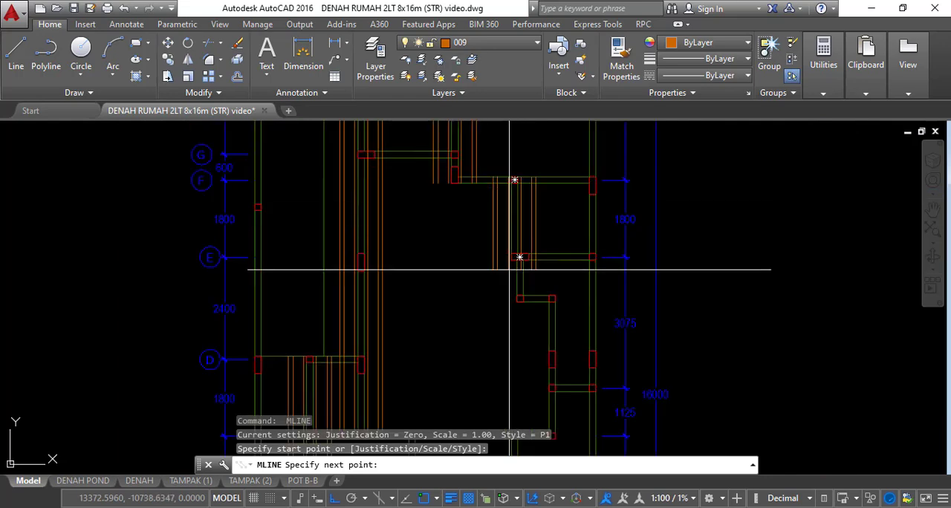
pyautogui.scroll(5, 512, 267)
pyautogui.click(521, 227)
pyautogui.press('space')
# Draw a P1 strip along the short vertical wall just below axis E, ending at the axis E column
pyautogui.scroll(-5, 521, 227)
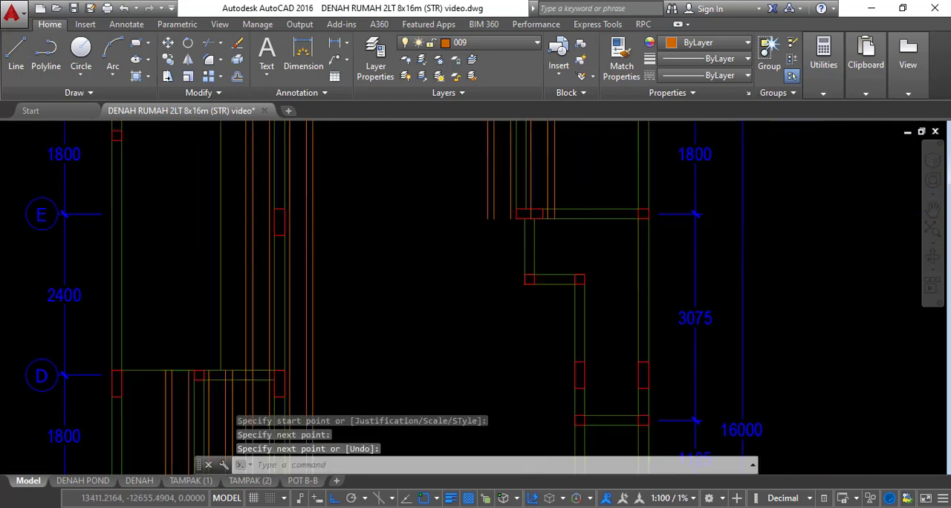
pyautogui.scroll(5, 525, 286)
pyautogui.press('space')
pyautogui.click(514, 288)
pyautogui.scroll(-5, 526, 186)
pyautogui.scroll(6, 526, 159)
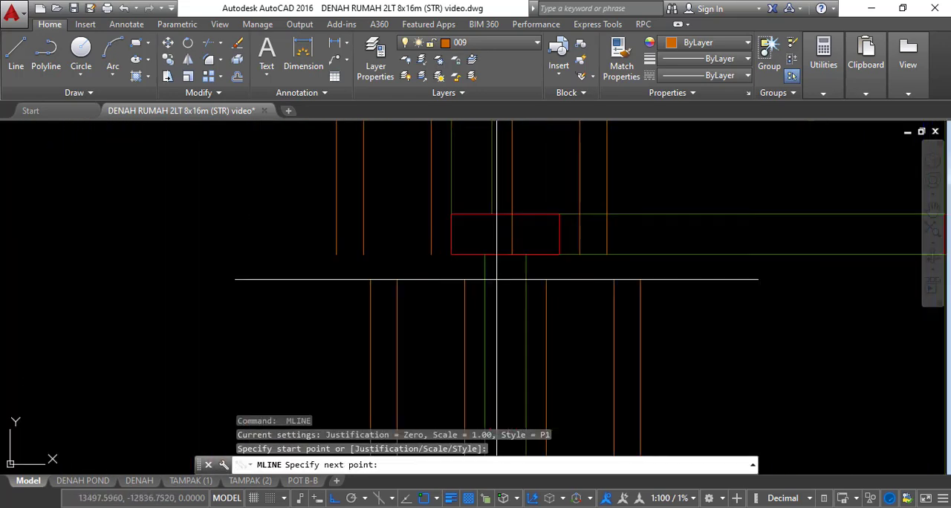
pyautogui.click(505, 234)
pyautogui.press('space')
# Draw a P1 strip along the inner vertical wall from axis B up to the horizontal wall 1300 above axis C
pyautogui.scroll(-5, 505, 222)
pyautogui.scroll(5, 542, 197)
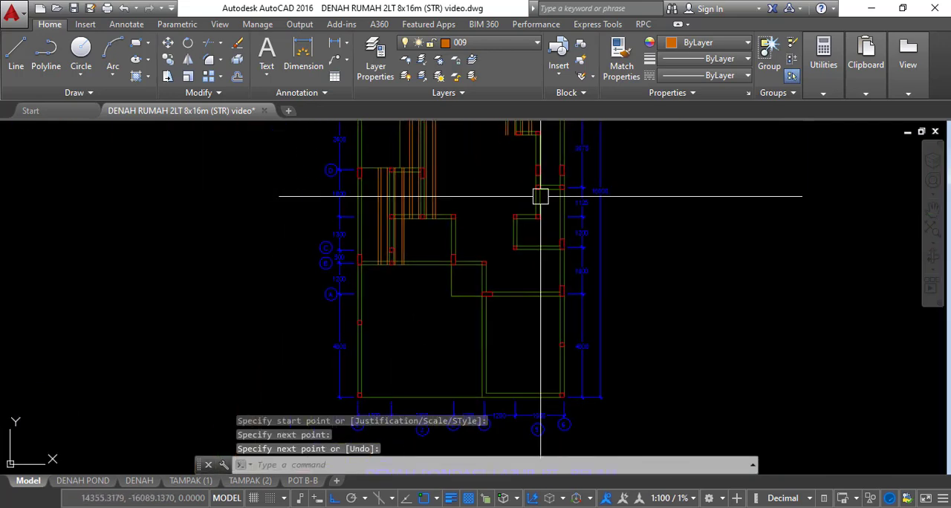
pyautogui.scroll(6, 465, 233)
pyautogui.press('space')
pyautogui.click(435, 319)
pyautogui.scroll(-6, 445, 304)
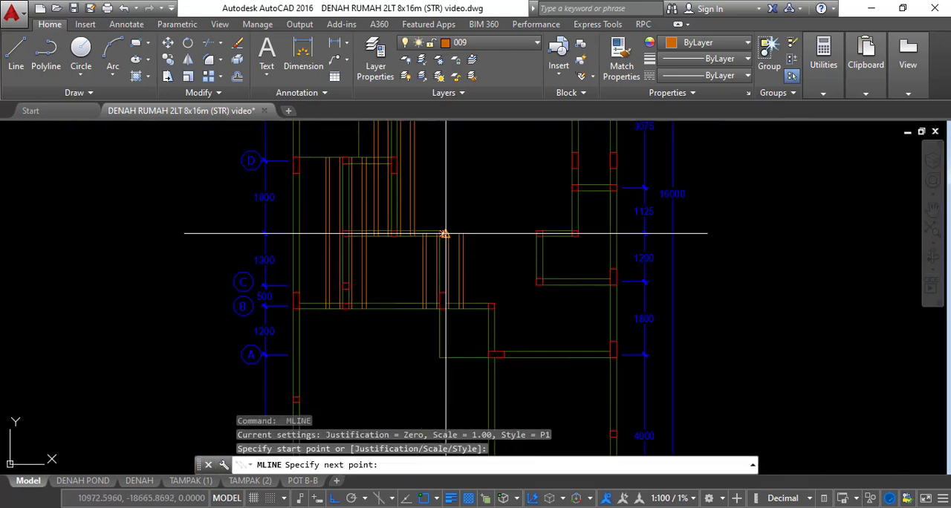
pyautogui.scroll(2, 443, 174)
pyautogui.scroll(5, 448, 255)
pyautogui.click(448, 258)
pyautogui.press('space')
# Draw a P1 strip along the vertical wall from axis B down to the wall on axis A
pyautogui.scroll(-6, 475, 191)
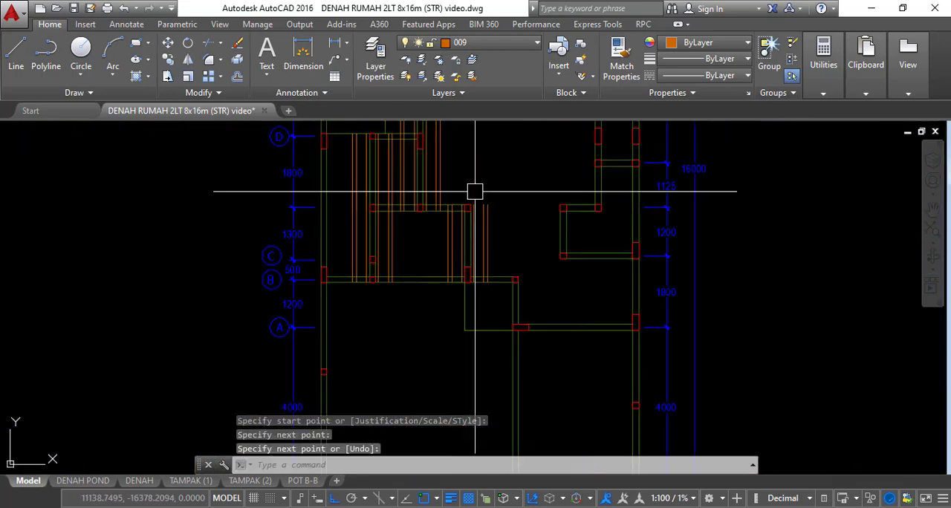
pyautogui.scroll(8, 515, 281)
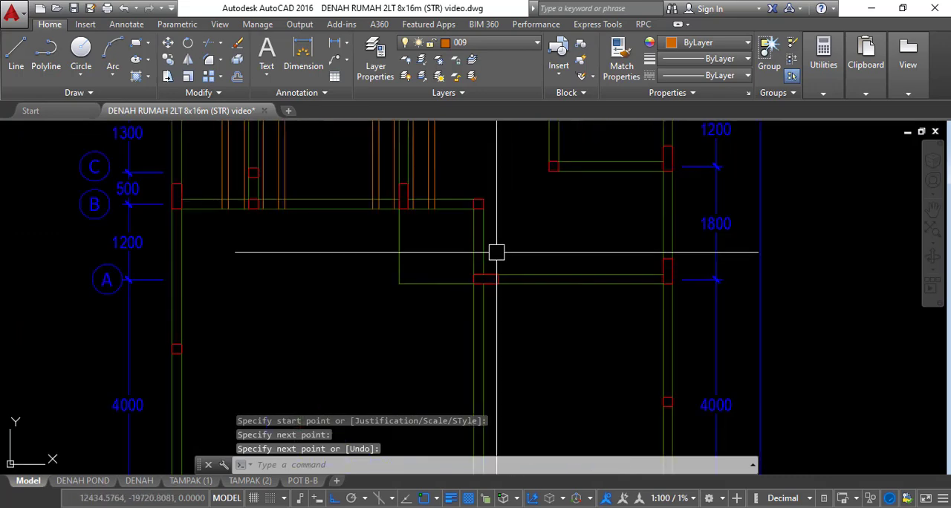
pyautogui.press('space')
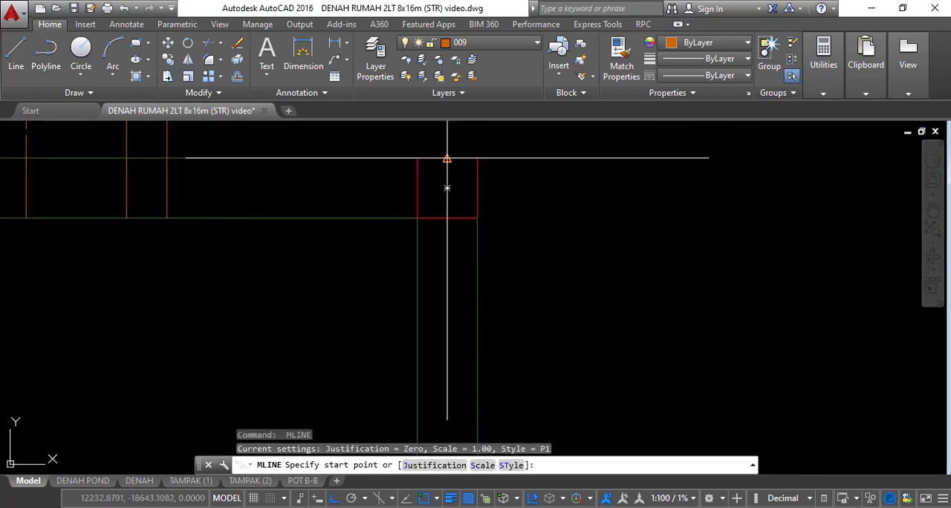
pyautogui.click(446, 158)
pyautogui.scroll(-3, 446, 159)
pyautogui.scroll(3, 438, 193)
pyautogui.click(431, 219)
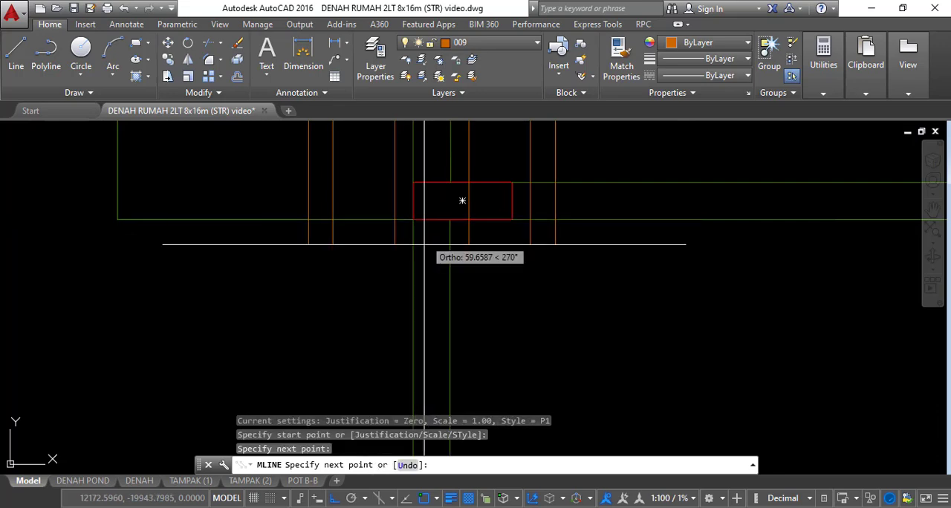
pyautogui.scroll(-3, 507, 240)
# Draw a P1 strip between the two column centres of the short vertical wall in the 1200 bay
pyautogui.scroll(4, 476, 290)
pyautogui.press('space')
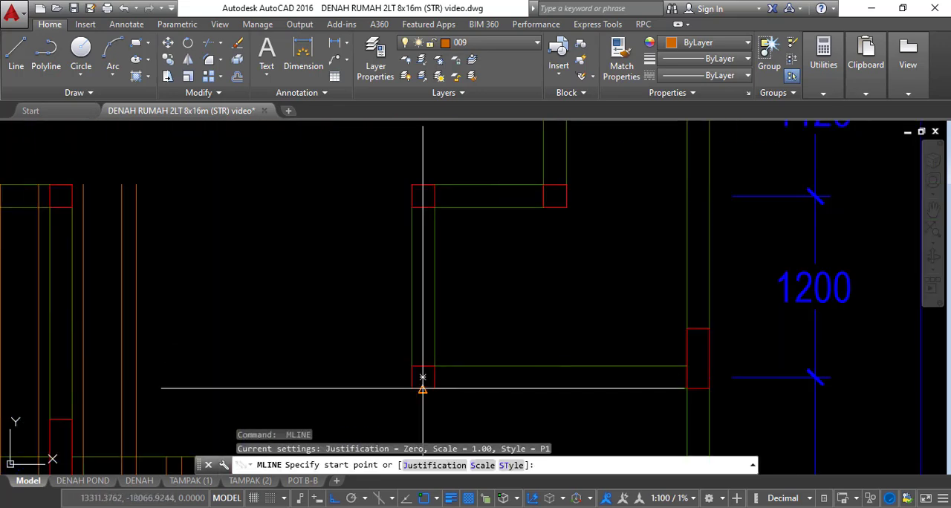
pyautogui.click(423, 377)
pyautogui.click(422, 195)
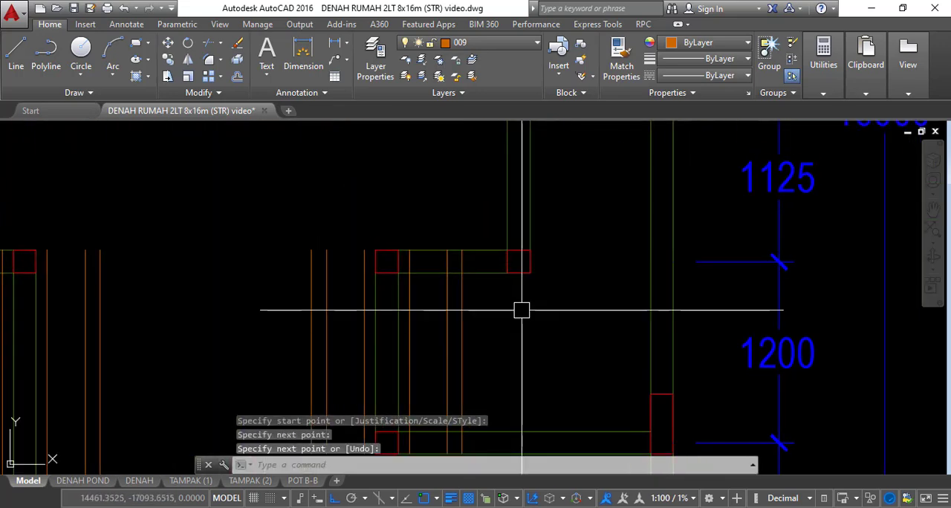
pyautogui.press('space')
pyautogui.press('space')
# Draw a P1 strip along the vertical wall from the base of the 1125 bay up to the wall jog below axis E
pyautogui.click(519, 265)
pyautogui.scroll(-6, 531, 260)
pyautogui.scroll(4, 525, 219)
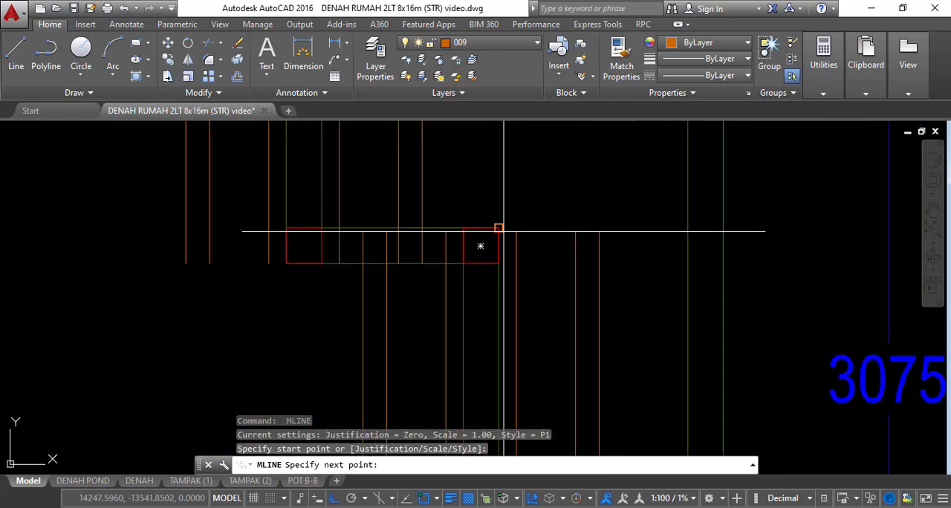
pyautogui.click(480, 228)
pyautogui.press('space')
# Draw a horizontal P1 strip along the axis G wall between the wide column and the next vertical wall
pyautogui.scroll(-5, 505, 193)
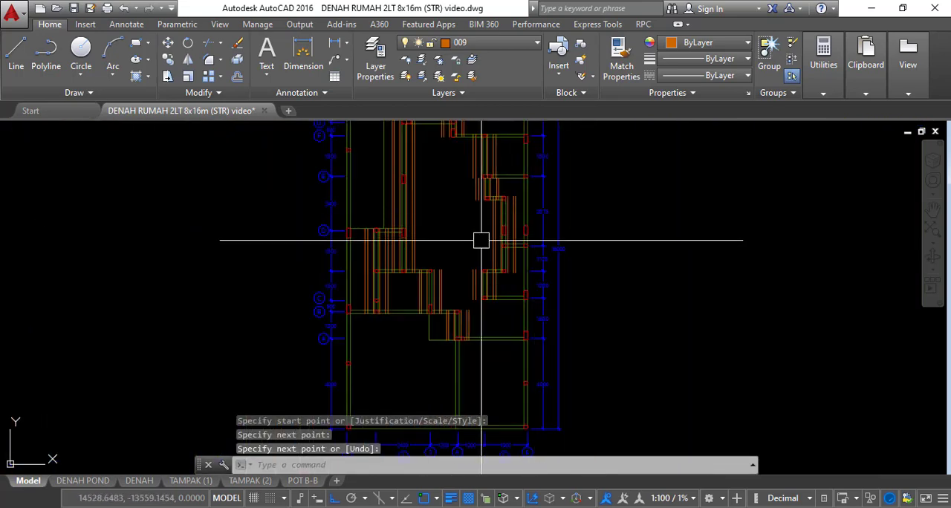
pyautogui.scroll(6, 471, 268)
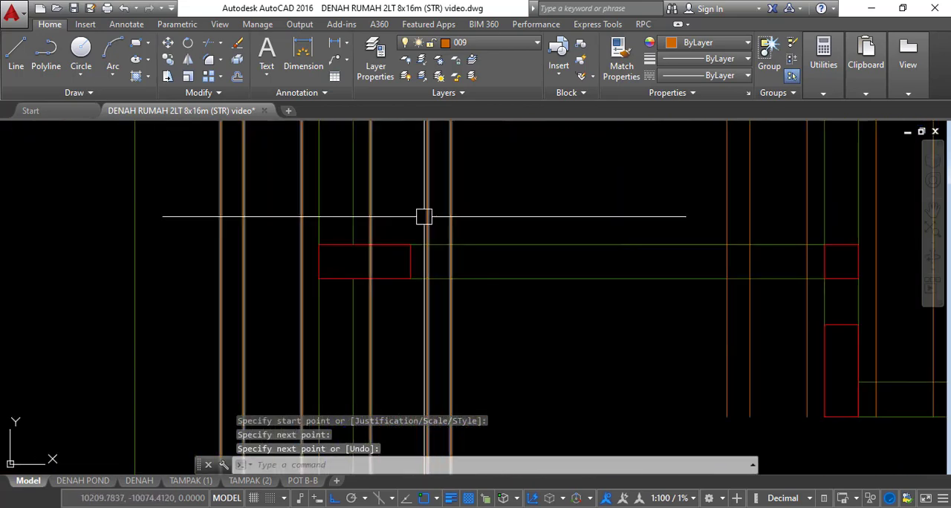
pyautogui.press('space')
pyautogui.click(321, 261)
pyautogui.moveTo(637, 262); pyautogui.dragTo(440, 264, button='middle')
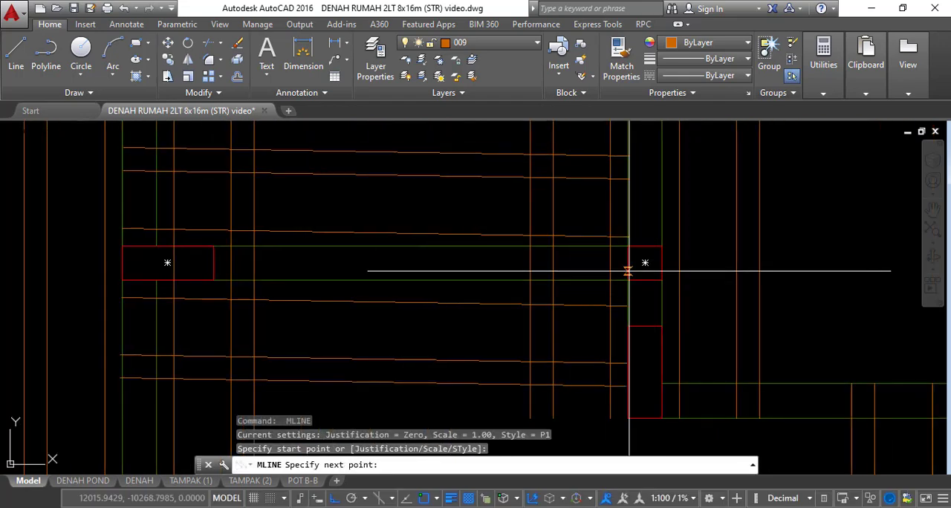
pyautogui.click(629, 263)
pyautogui.press('space')
# Draw a horizontal P1 strip along the axis F wall between the two neighbouring columns
pyautogui.scroll(-6, 520, 225)
pyautogui.moveTo(600, 272); pyautogui.dragTo(470, 278, button='middle')
pyautogui.scroll(4, 493, 256)
pyautogui.scroll(2, 509, 271)
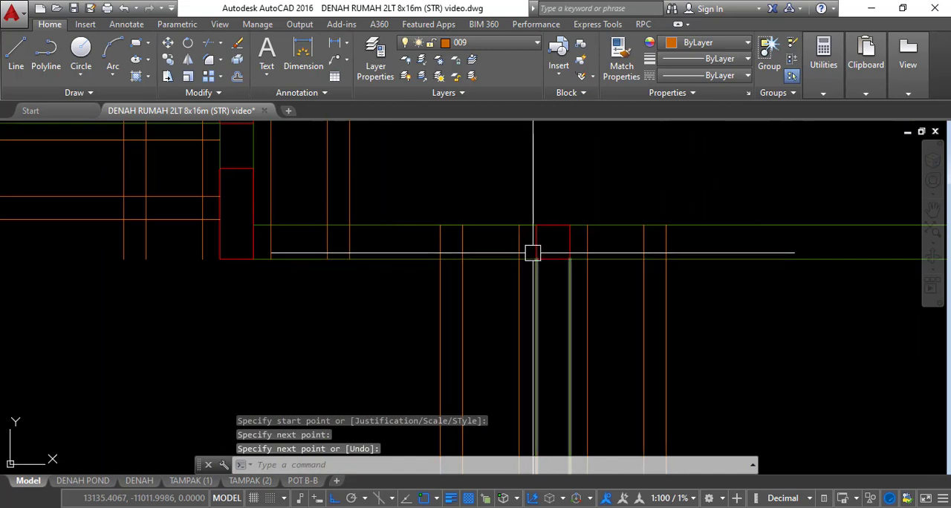
pyautogui.press('space')
pyautogui.click(551, 242)
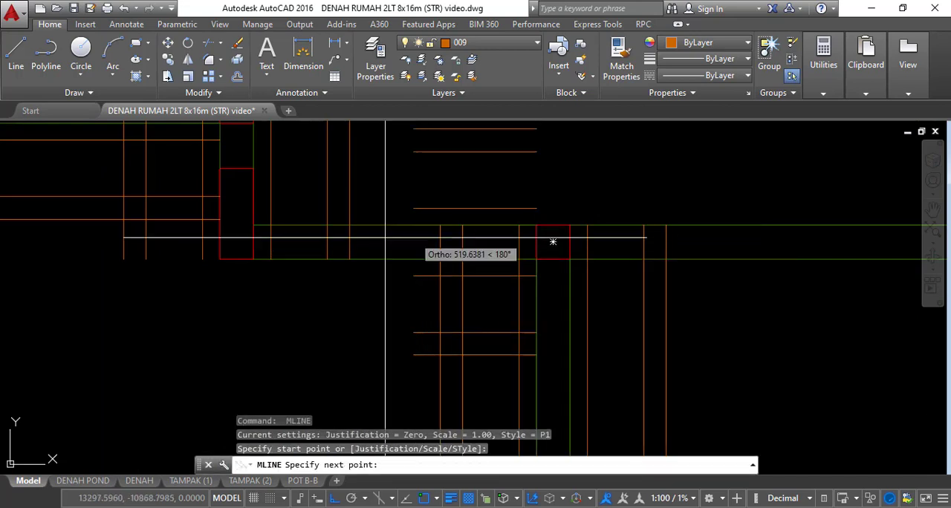
pyautogui.click(253, 241)
pyautogui.press('Escape')
# Stretch the end of the axis F P1 strip to the outer wall column at the top of the 1800 bay
pyautogui.scroll(-4, 272, 248)
pyautogui.click(372, 246)
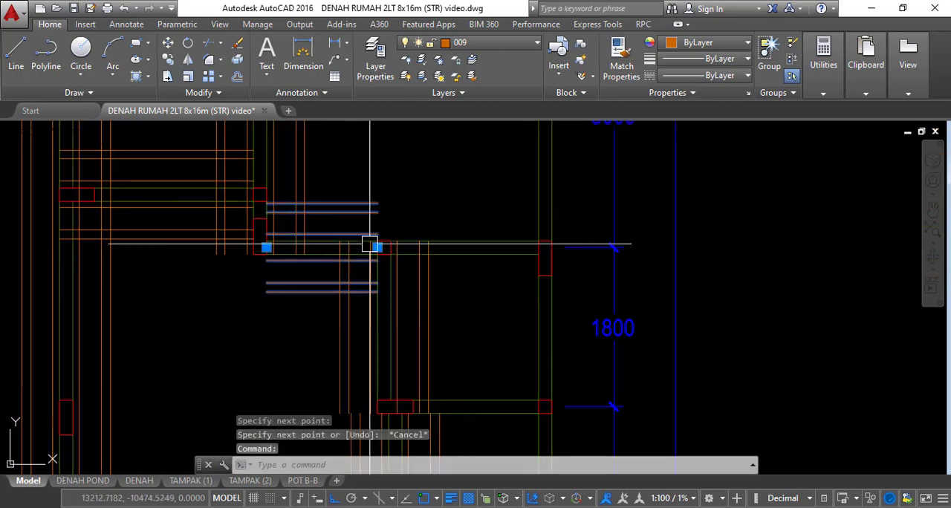
pyautogui.click(377, 246)
pyautogui.scroll(2, 510, 262)
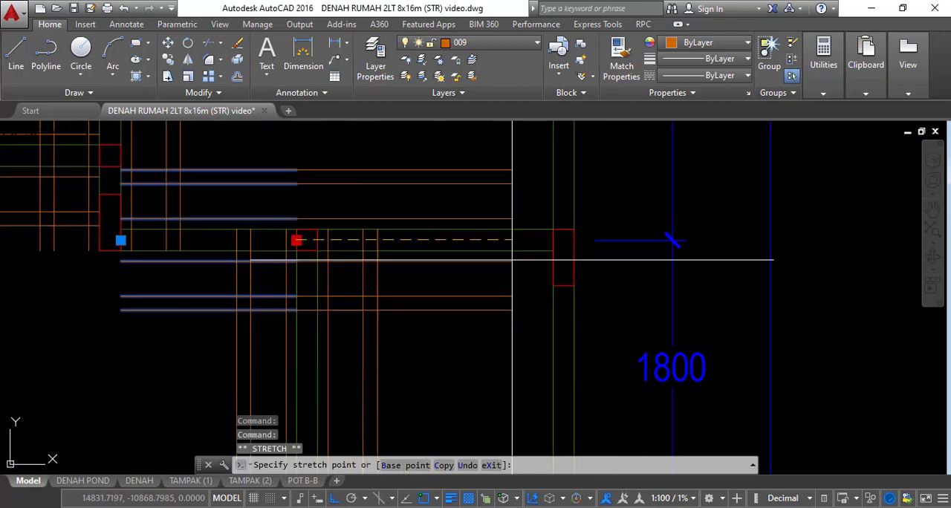
pyautogui.click(554, 240)
pyautogui.press('Escape')
# Draw a horizontal P1 strip along the axis E wall from the outer wall column to the far edge of the wide column
pyautogui.scroll(-4, 554, 239)
pyautogui.moveTo(526, 291); pyautogui.dragTo(532, 206, button='middle')
pyautogui.scroll(6, 535, 259)
pyautogui.press('space')
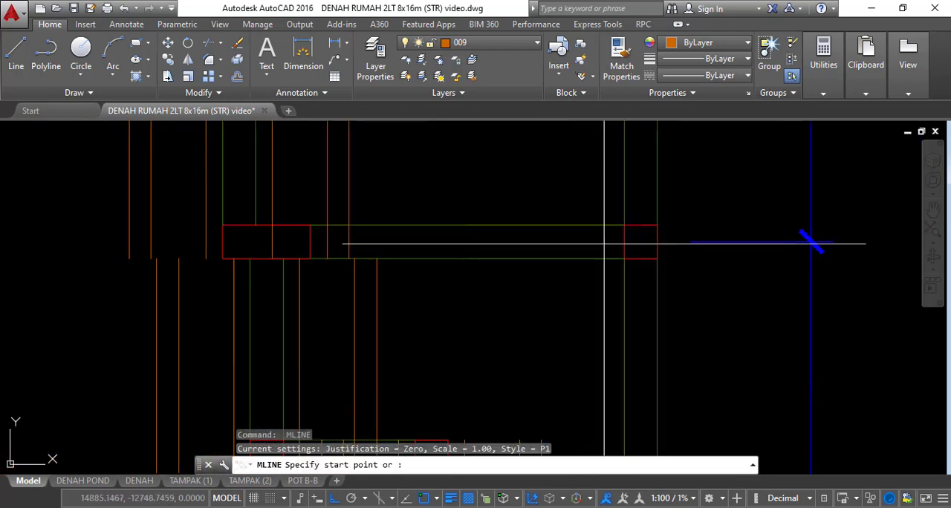
pyautogui.click(624, 242)
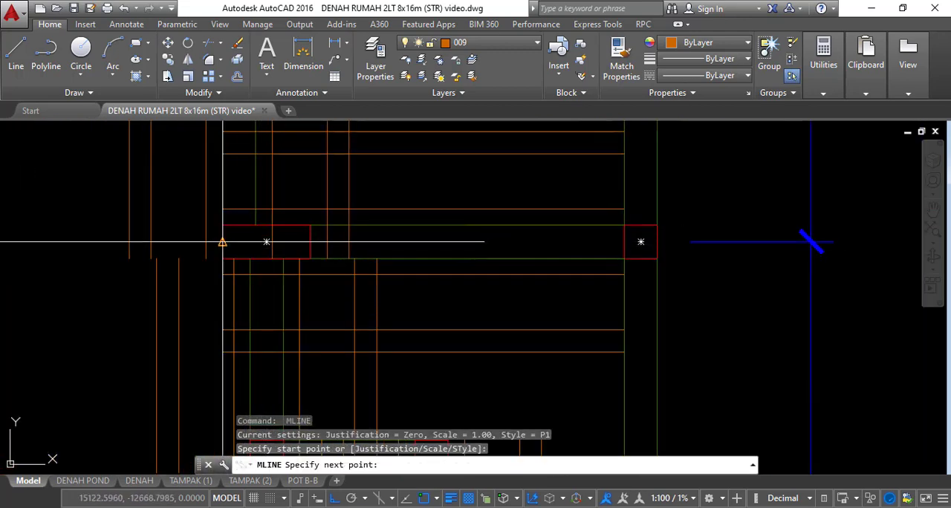
pyautogui.click(222, 241)
pyautogui.press('space')
# Draw a horizontal P1 strip along the short jog wall below axis E, spanning the outer edges of its two columns
pyautogui.scroll(-4, 495, 352)
pyautogui.moveTo(494, 352); pyautogui.dragTo(512, 215, button='middle')
pyautogui.scroll(6, 485, 257)
pyautogui.press('space')
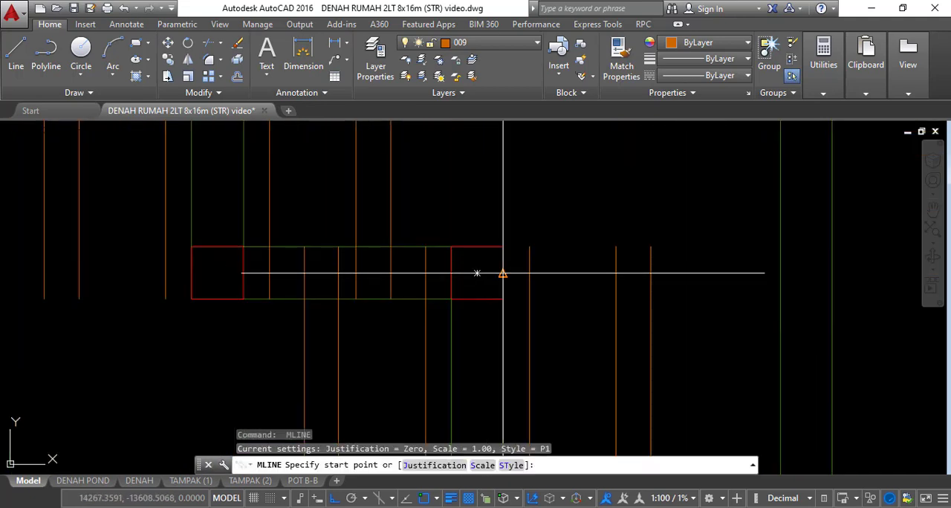
pyautogui.click(503, 274)
pyautogui.click(189, 273)
pyautogui.press('space')
# Draw a horizontal P1 strip between the two columns of the short wall separating the 1125 and 1200 bays
pyautogui.scroll(-4, 521, 223)
pyautogui.moveTo(526, 270)
pyautogui.mouseDown(button='middle')
pyautogui.moveTo(534, 251)
pyautogui.moveTo(550, 275)
pyautogui.mouseUp(button='middle')
pyautogui.scroll(6, 557, 290)
pyautogui.press('space')
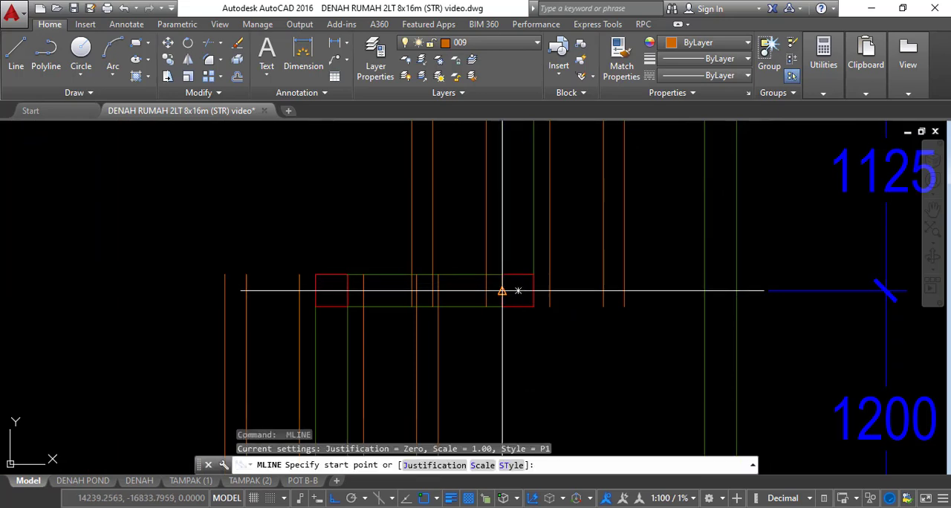
pyautogui.click(502, 290)
pyautogui.click(315, 290)
pyautogui.press('space')
# Draw a horizontal P1 strip along the wall between the 1200 and 1800 bays, from the inner column to the outer wall column
pyautogui.scroll(-4, 541, 248)
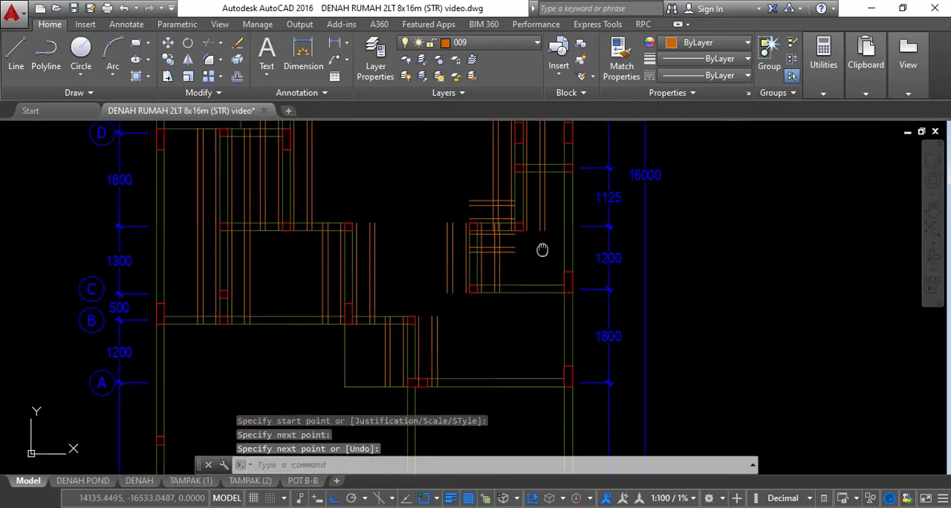
pyautogui.scroll(6, 584, 259)
pyautogui.press('space')
pyautogui.click(255, 276)
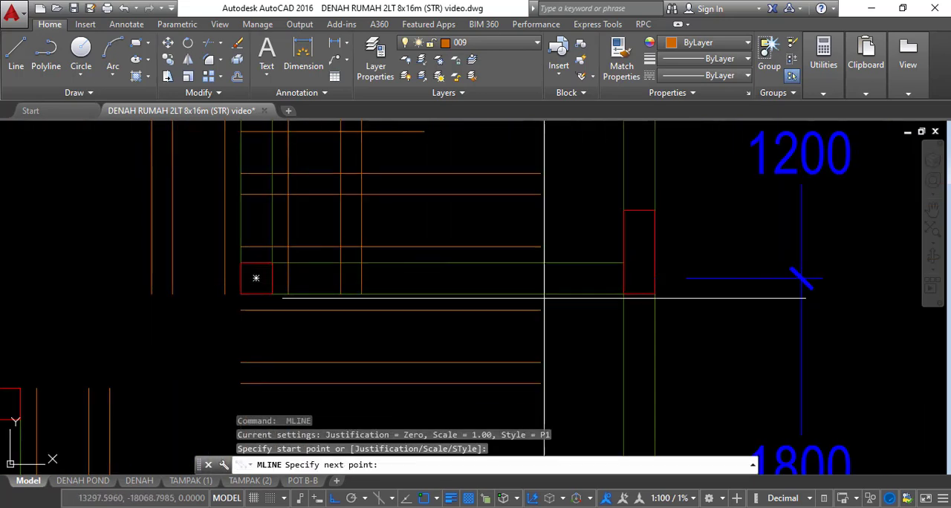
pyautogui.click(624, 276)
pyautogui.press('space')
# Draw a horizontal P1 strip along the axis D wall from the small column to the tall column
pyautogui.scroll(-5, 569, 215)
pyautogui.moveTo(418, 226); pyautogui.dragTo(522, 317, button='middle')
pyautogui.moveTo(401, 208); pyautogui.dragTo(414, 362, button='middle')
pyautogui.scroll(5, 414, 362)
pyautogui.press('space')
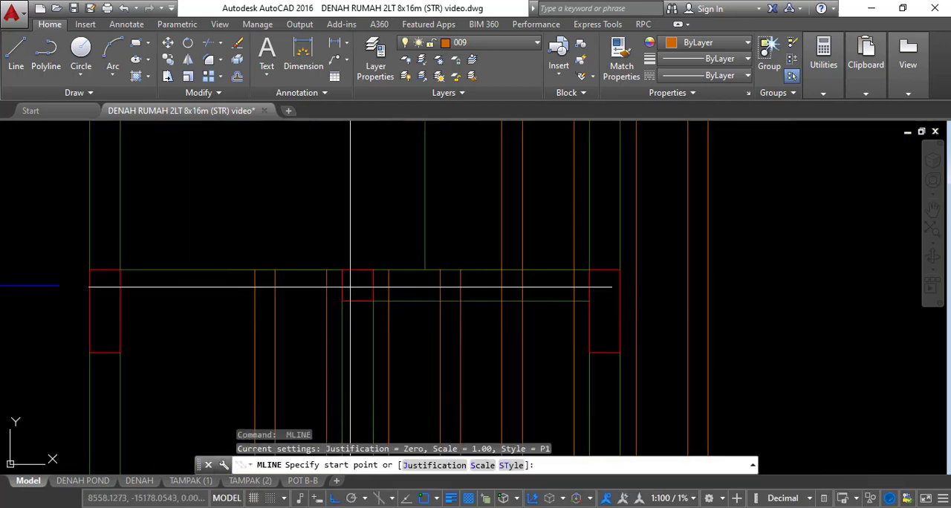
pyautogui.click(356, 286)
pyautogui.click(589, 286)
pyautogui.press('space')
# Draw a horizontal P1 strip along the three-column wall between the 1800 and 1300 bays
pyautogui.scroll(-5, 590, 285)
pyautogui.moveTo(589, 285); pyautogui.dragTo(482, 229, button='middle')
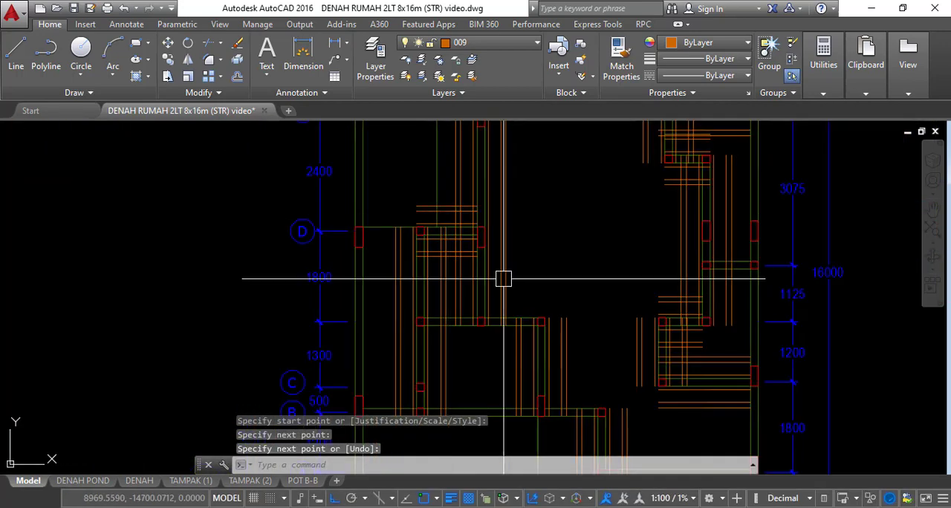
pyautogui.moveTo(503, 279); pyautogui.dragTo(503, 234, button='middle')
pyautogui.scroll(5, 455, 279)
pyautogui.press('space')
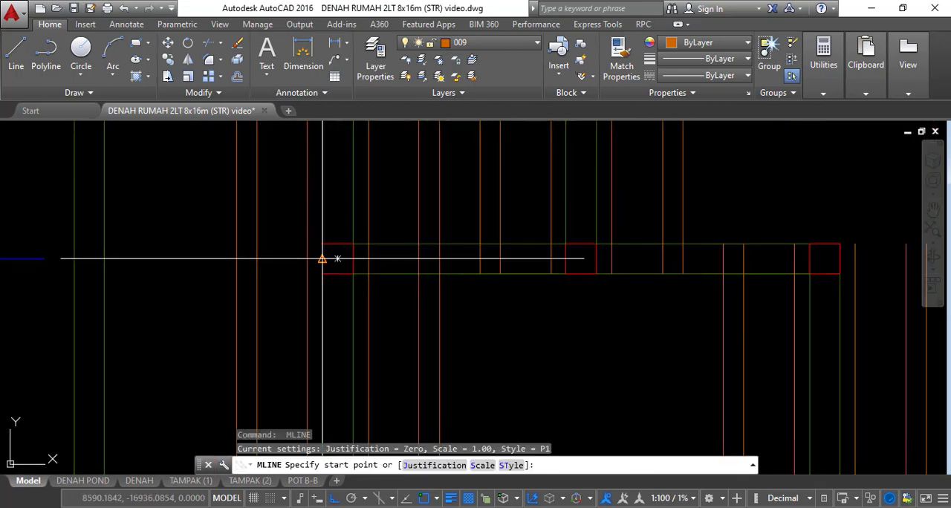
pyautogui.click(336, 259)
pyautogui.moveTo(668, 292); pyautogui.dragTo(409, 297, button='middle')
pyautogui.click(566, 264)
pyautogui.press('space')
# Draw a horizontal P1 strip along the axis B wall from the small column below axis C to the far corner column
pyautogui.scroll(-5, 501, 206)
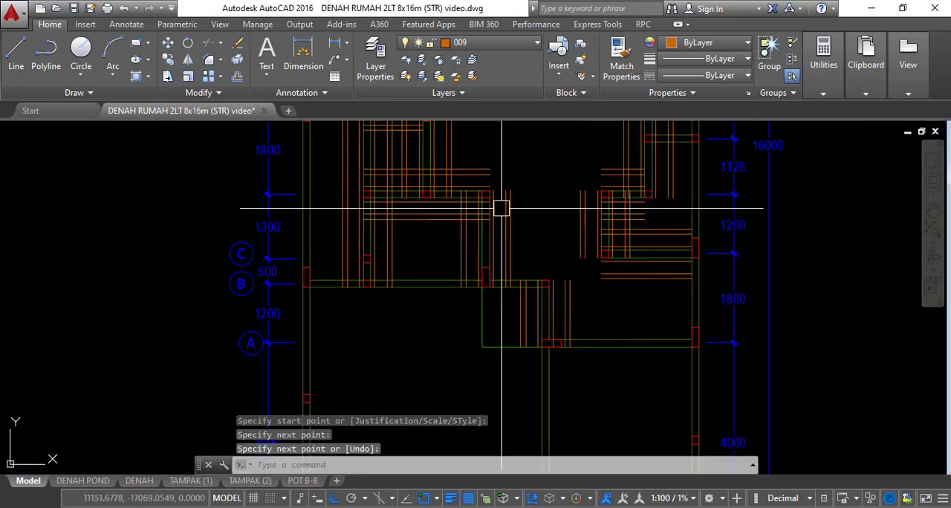
pyautogui.scroll(4, 372, 286)
pyautogui.scroll(4, 375, 285)
pyautogui.press('space')
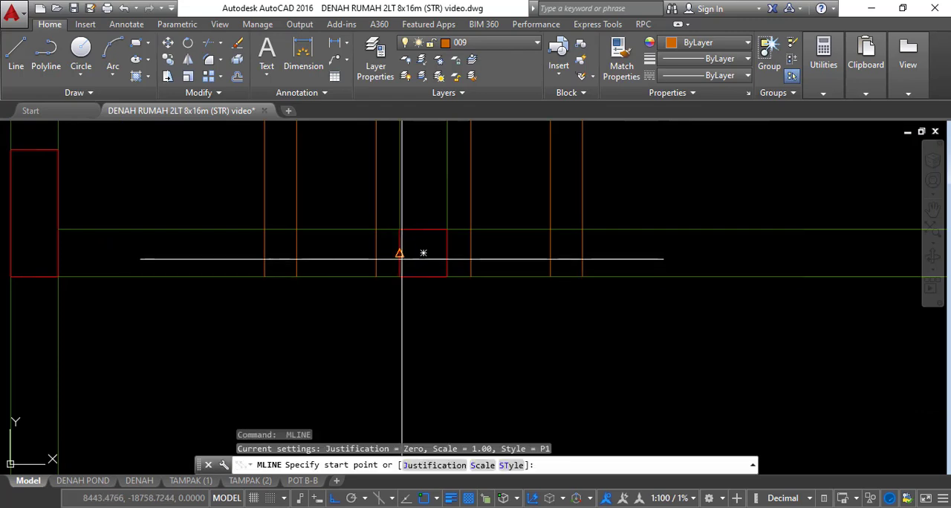
pyautogui.click(401, 259)
pyautogui.scroll(-6, 401, 277)
pyautogui.scroll(4, 671, 275)
pyautogui.click(715, 270)
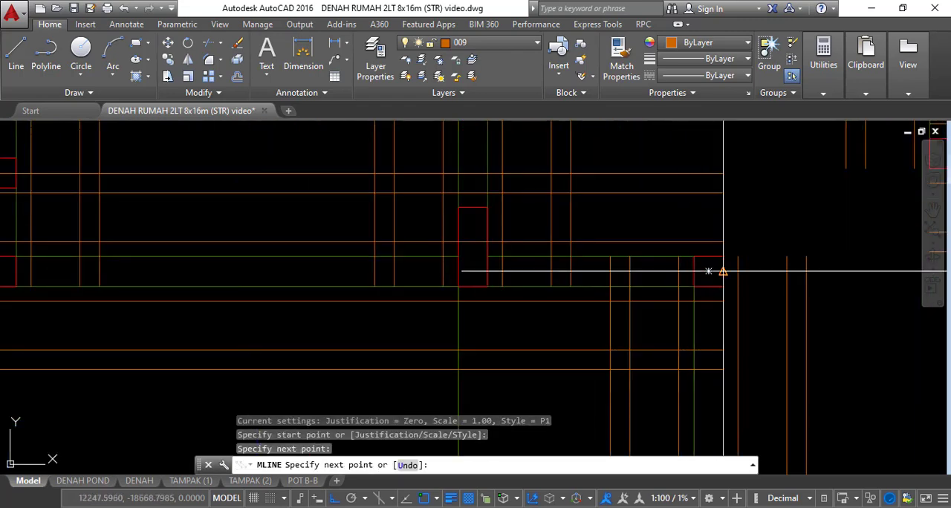
pyautogui.scroll(-4, 706, 268)
pyautogui.press('Escape')
# Stretch the near end of the axis B P1 strip to the outer wall column beside the axis B bubble
pyautogui.click(514, 238)
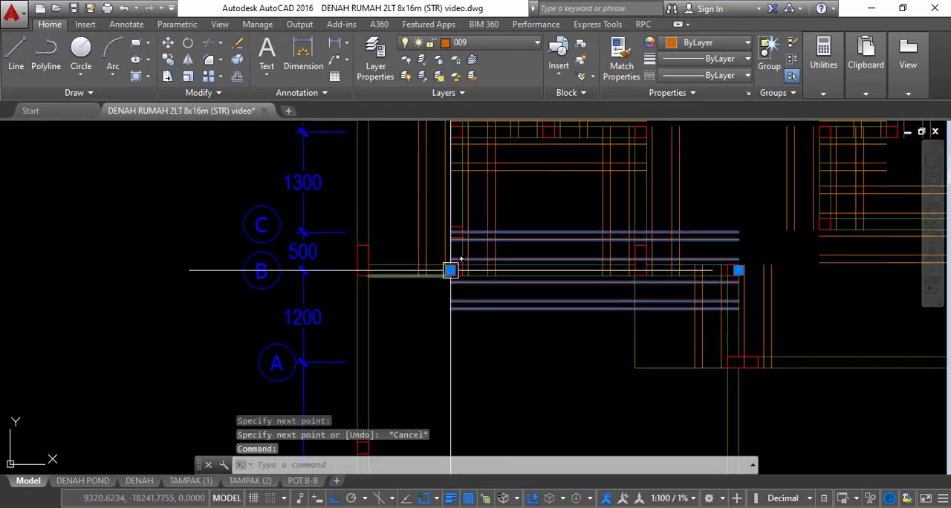
pyautogui.click(450, 270)
pyautogui.scroll(3, 373, 267)
pyautogui.click(414, 274)
pyautogui.scroll(-4, 475, 275)
pyautogui.press('Escape')
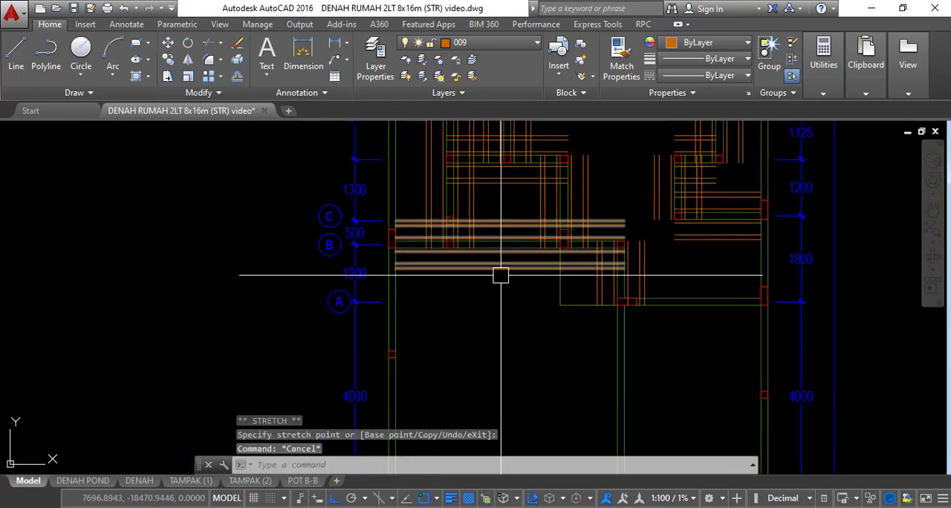
# Draw a horizontal P1 strip along the axis A wall from the wide column to the outer wall column
pyautogui.scroll(5, 500, 274)
pyautogui.press('Return')
pyautogui.click(438, 294)
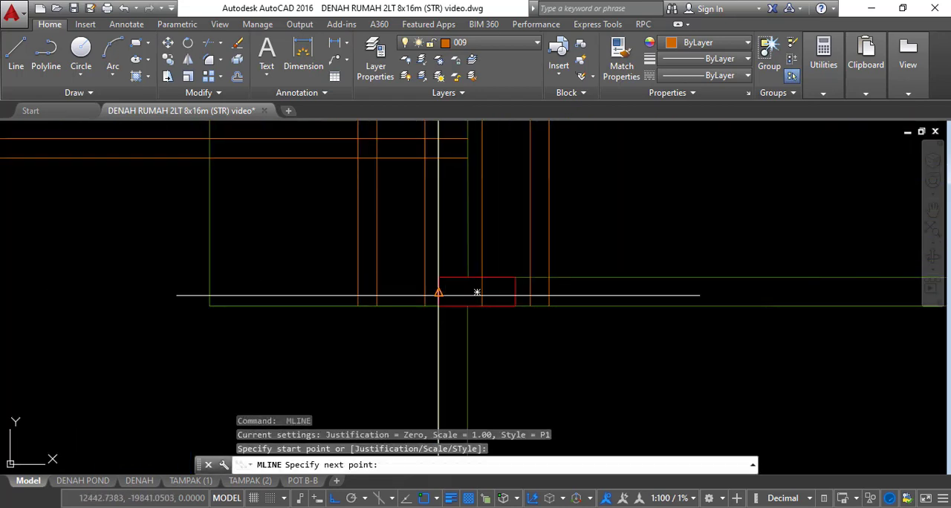
pyautogui.moveTo(770, 317); pyautogui.dragTo(407, 291, button='middle')
pyautogui.scroll(2, 659, 285)
pyautogui.click(646, 253)
pyautogui.press('Return')
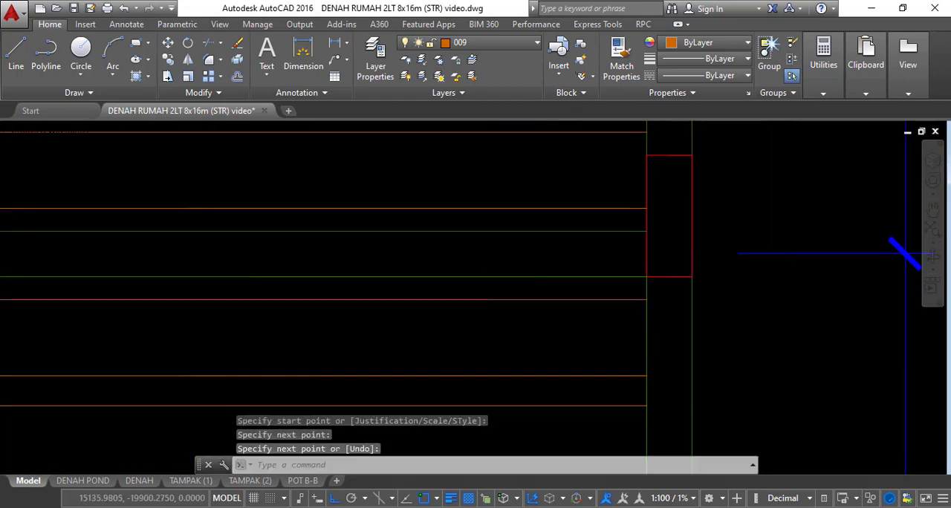
# Examine the foundation plan for P1 strips that overlap or remain unjoined at wall corners between axes G and A
pyautogui.scroll(-3, 672, 283)
pyautogui.scroll(2, 547, 244)
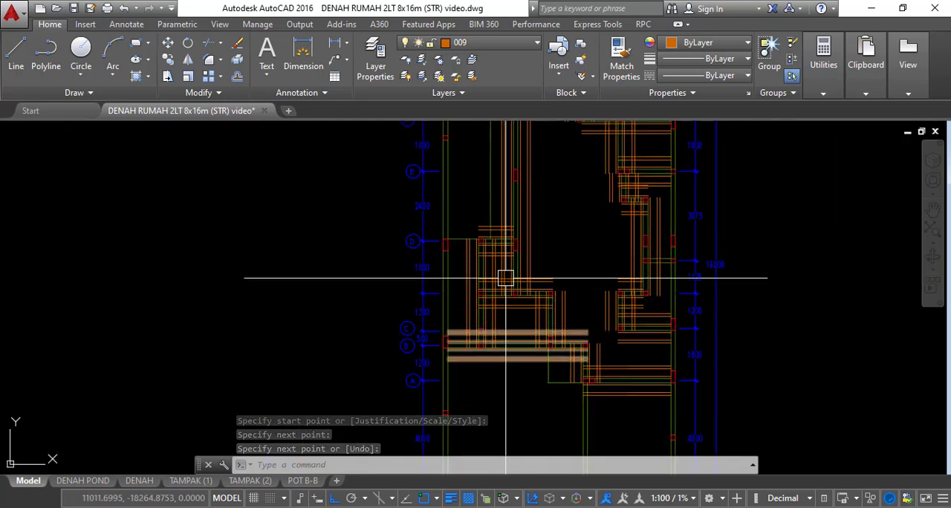
pyautogui.moveTo(583, 238)
pyautogui.mouseDown(button='middle')
pyautogui.moveTo(535, 279)
pyautogui.moveTo(475, 251)
pyautogui.mouseUp(button='middle')
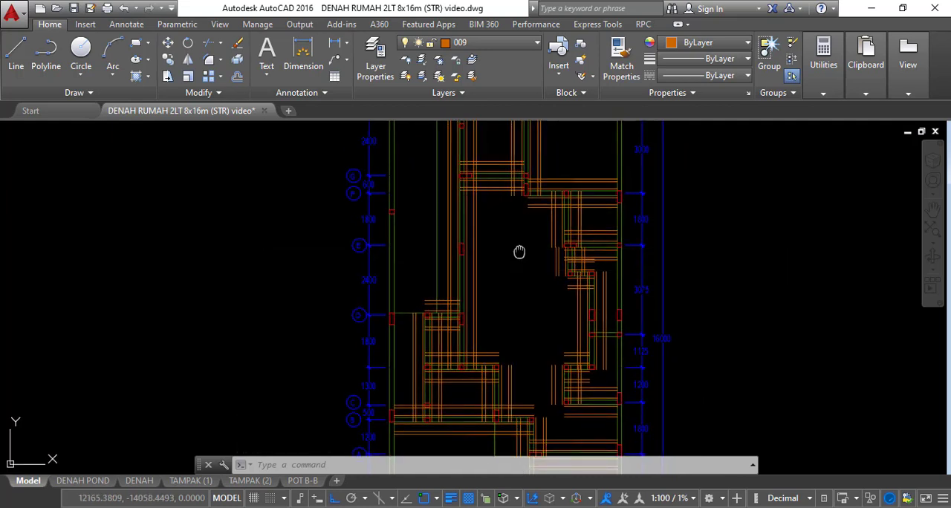
pyautogui.moveTo(519, 252); pyautogui.dragTo(519, 267, button='middle')
pyautogui.moveTo(489, 344); pyautogui.dragTo(500, 302, button='middle')
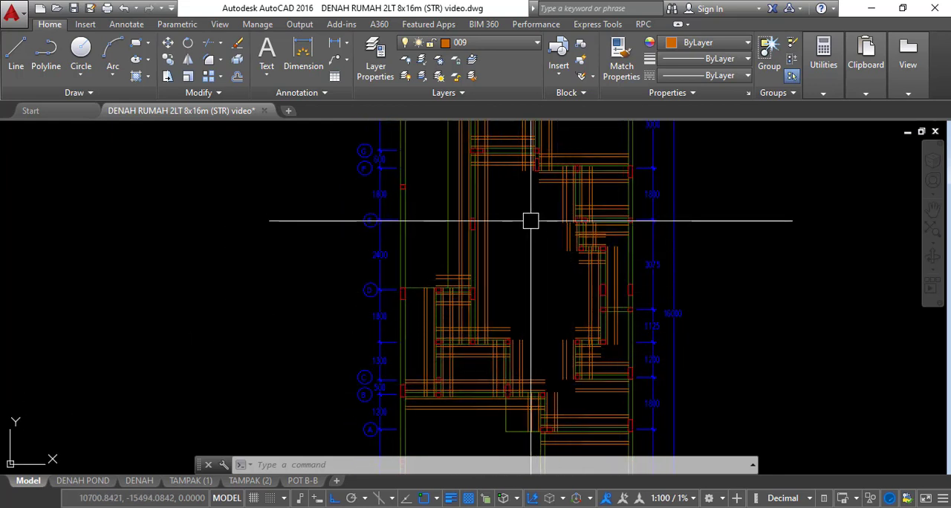
pyautogui.scroll(8, 505, 341)
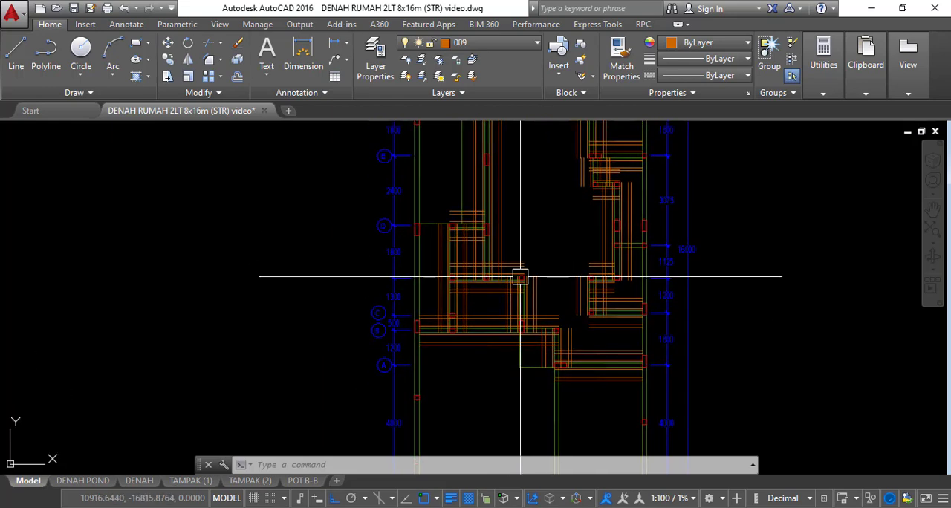
pyautogui.scroll(-4, 571, 369)
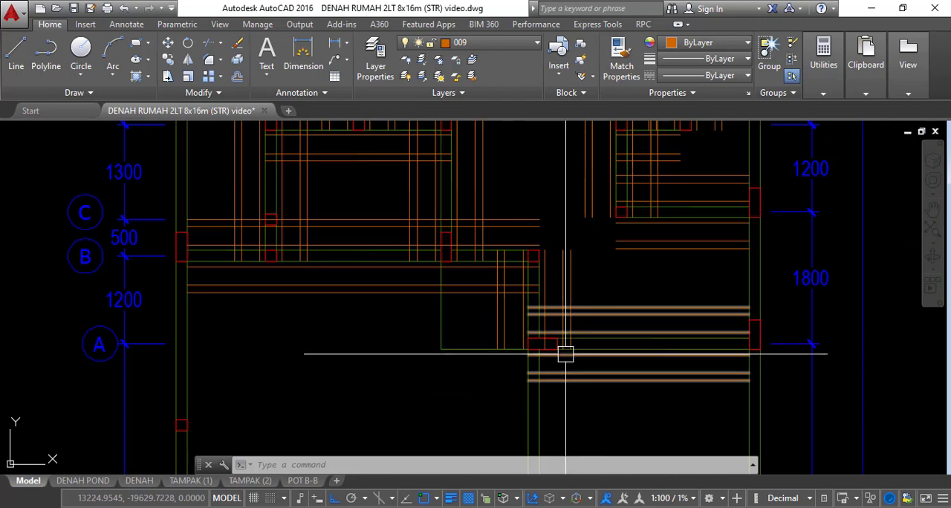
pyautogui.moveTo(490, 291); pyautogui.dragTo(509, 316, button='middle')
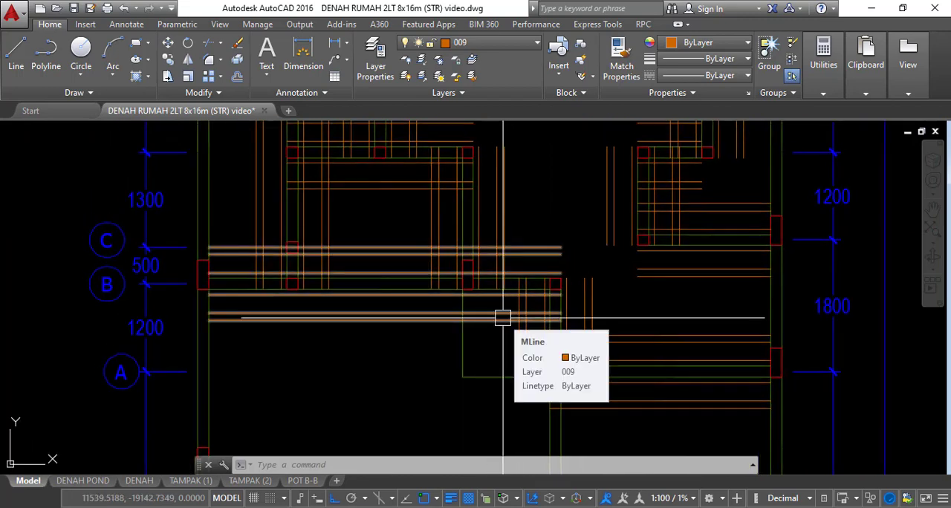
# Use Corner Joint to join the short vertical strip between axes A and B to the axis A and axis B strips
pyautogui.moveTo(611, 322)
pyautogui.mouseDown(button='middle')
pyautogui.moveTo(592, 269)
pyautogui.moveTo(598, 293)
pyautogui.moveTo(551, 268)
pyautogui.mouseUp(button='middle')
pyautogui.scroll(3, 602, 291)
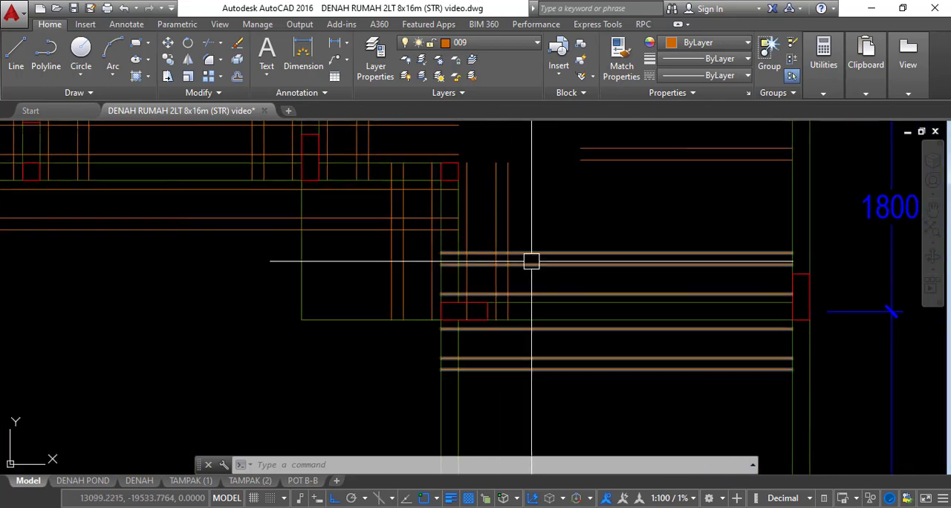
pyautogui.doubleClick(539, 263)
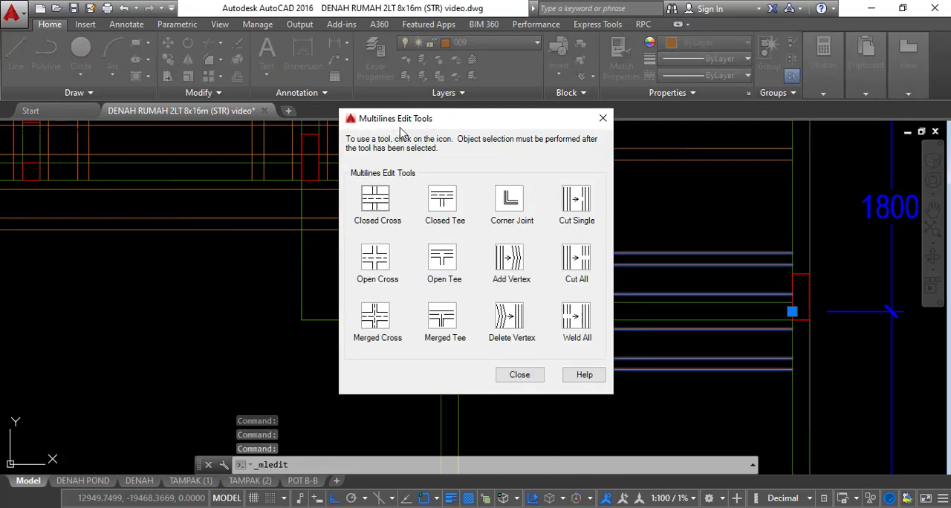
pyautogui.click(510, 199)
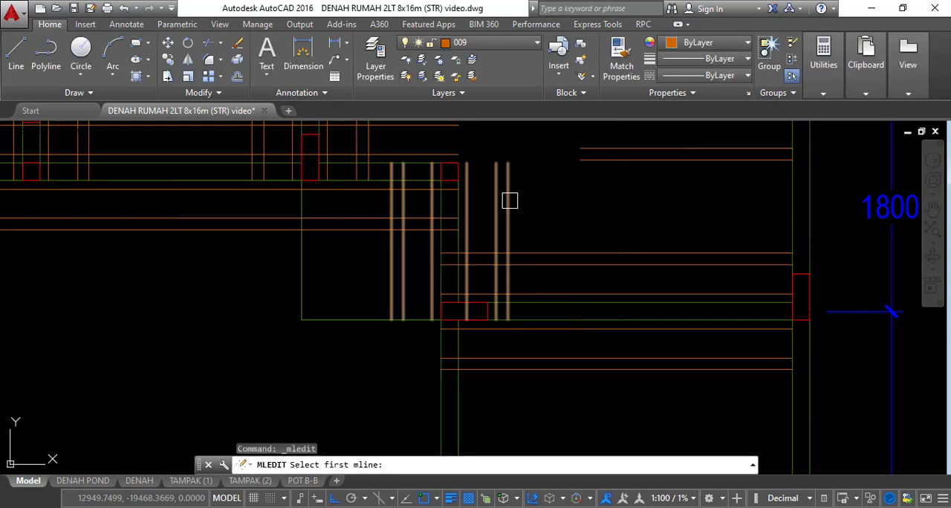
pyautogui.click(533, 264)
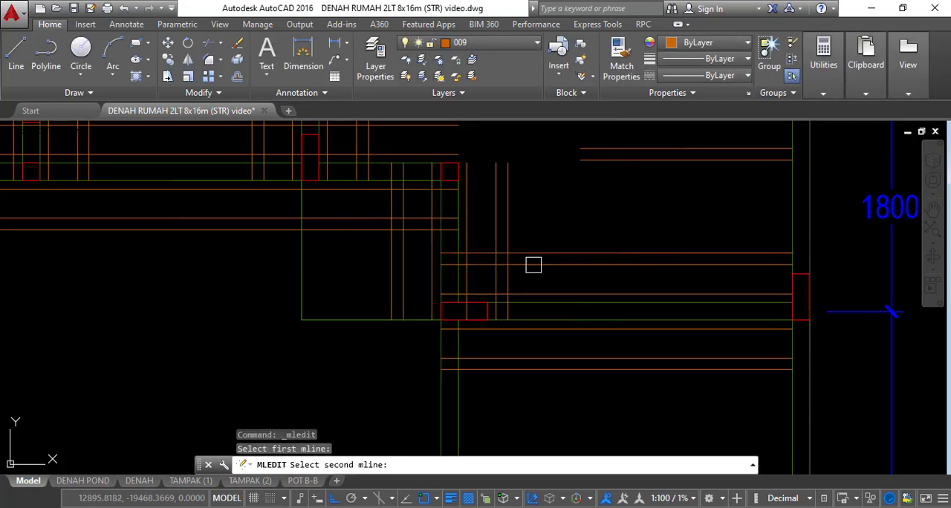
pyautogui.click(503, 222)
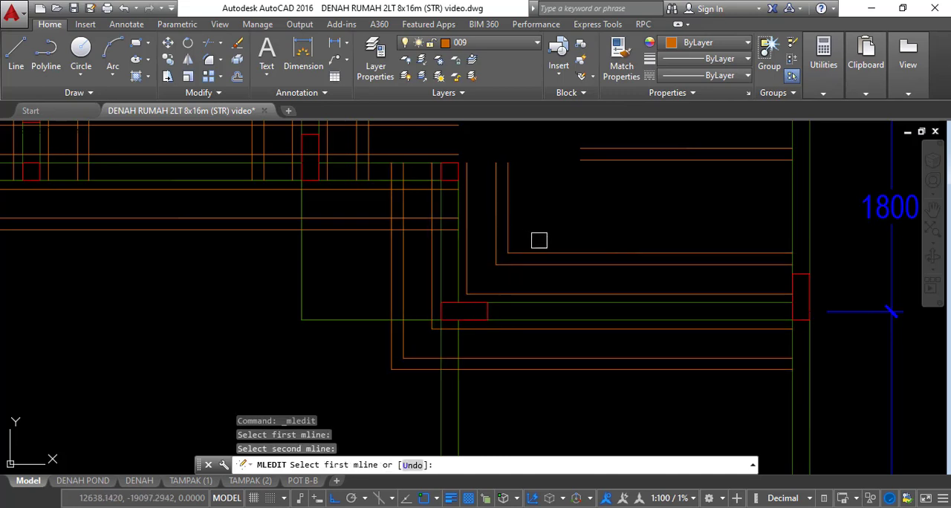
pyautogui.moveTo(594, 249); pyautogui.dragTo(715, 348, button='middle')
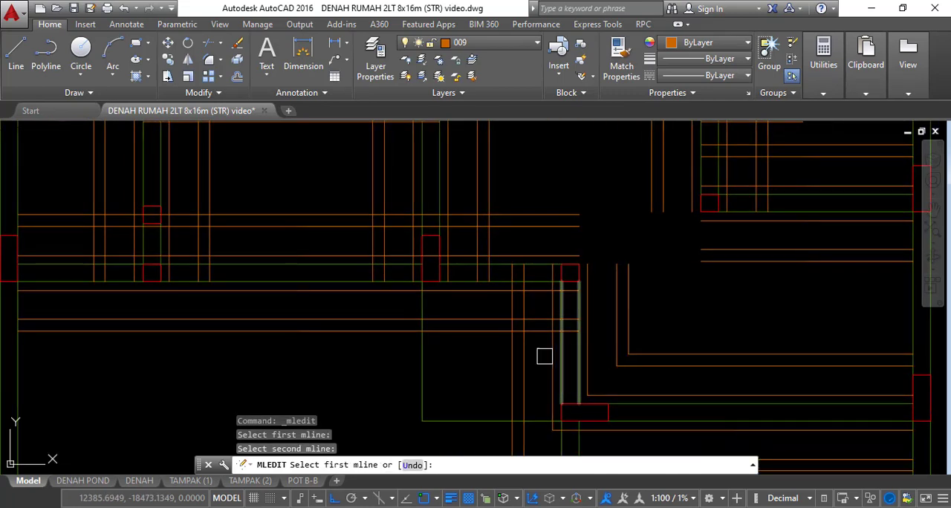
pyautogui.click(496, 331)
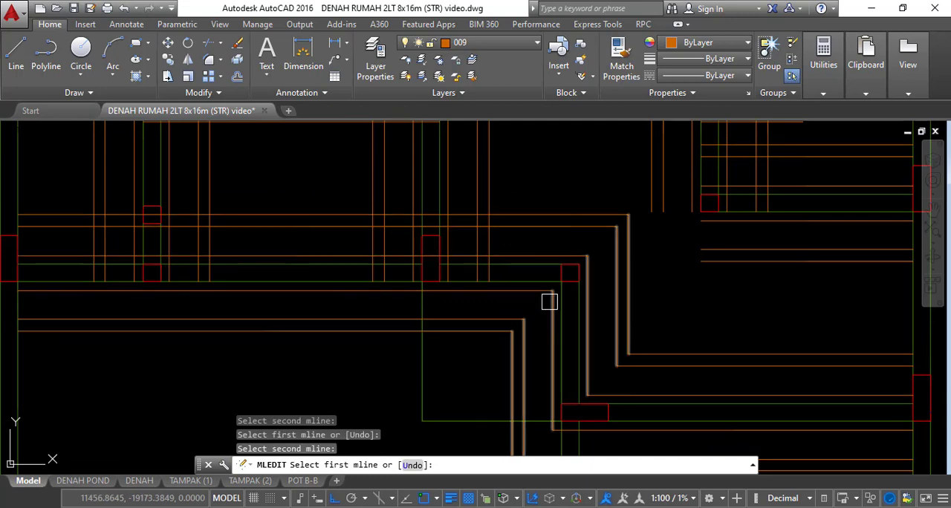
# Corner-join the vertical strip of the 1200 bay to the horizontal strips at its lower and upper ends
pyautogui.scroll(-2, 551, 301)
pyautogui.moveTo(410, 272); pyautogui.dragTo(314, 299, button='middle')
pyautogui.click(571, 307)
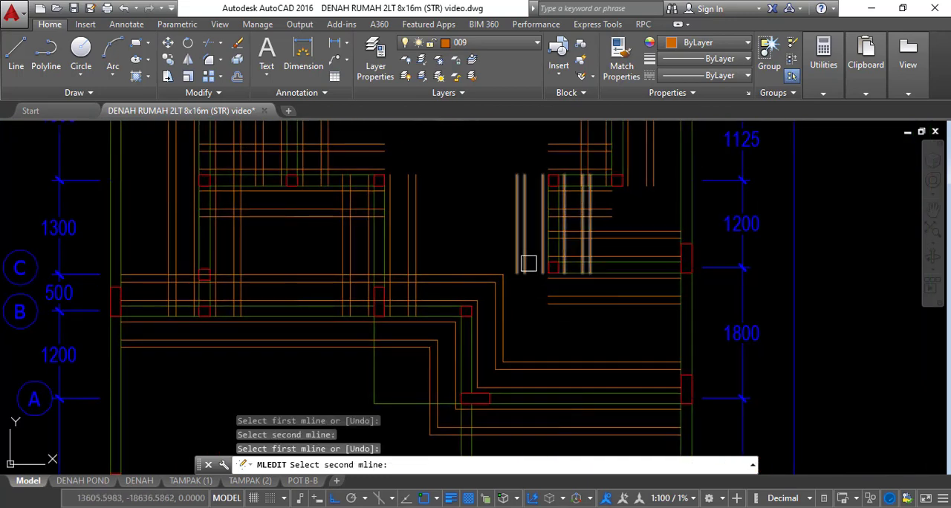
pyautogui.click(523, 253)
pyautogui.moveTo(561, 255); pyautogui.dragTo(525, 315, button='middle')
pyautogui.scroll(2, 524, 315)
pyautogui.click(558, 273)
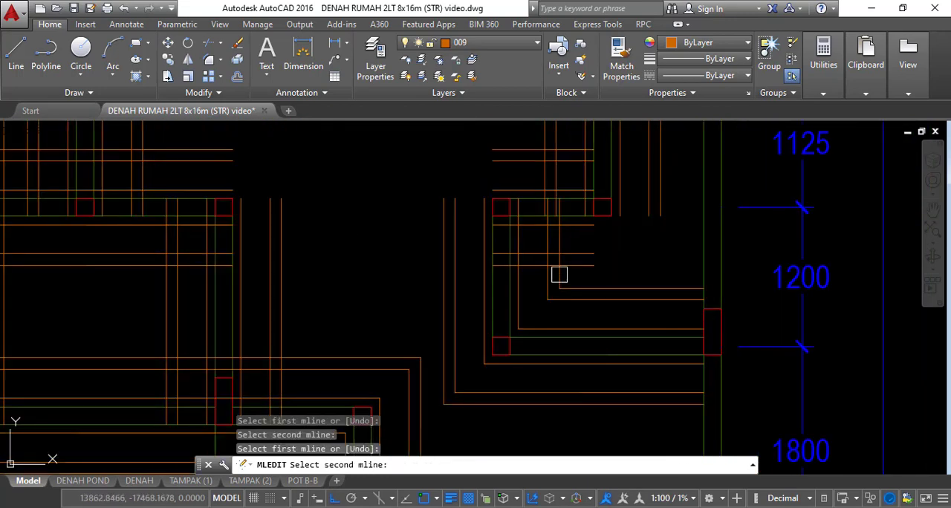
pyautogui.click(577, 266)
# Corner-join the vertical strip through the 1125 bay to the horizontal strips atop the 1200 bay and at the jog below axis E
pyautogui.moveTo(627, 256); pyautogui.dragTo(606, 292, button='middle')
pyautogui.click(636, 234)
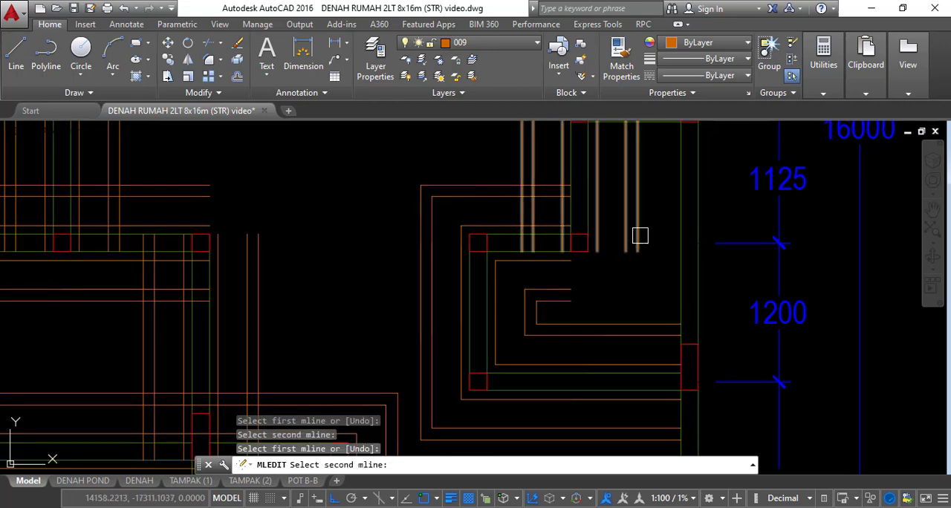
pyautogui.click(628, 227)
pyautogui.scroll(-2, 632, 236)
pyautogui.moveTo(632, 236); pyautogui.dragTo(523, 322, button='middle')
pyautogui.scroll(2, 582, 246)
pyautogui.click(576, 240)
pyautogui.click(561, 214)
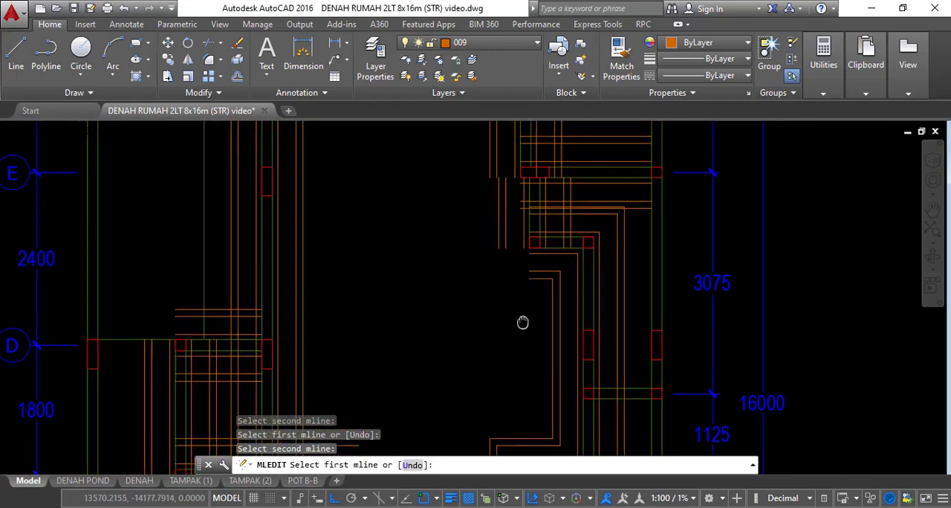
# Corner-join the horizontal strip between the 1800 and 1300 bays to the short vertical strip at its inner end
pyautogui.scroll(2, 520, 290)
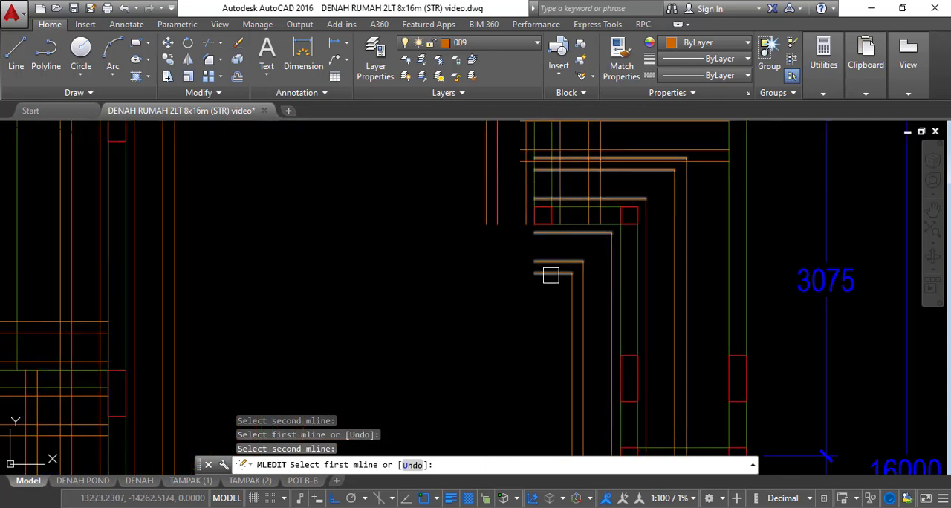
pyautogui.moveTo(550, 275)
pyautogui.mouseDown(button='middle')
pyautogui.moveTo(531, 309)
pyautogui.moveTo(508, 303)
pyautogui.moveTo(586, 146)
pyautogui.mouseUp(button='middle')
pyautogui.scroll(-3, 520, 293)
pyautogui.scroll(3, 523, 221)
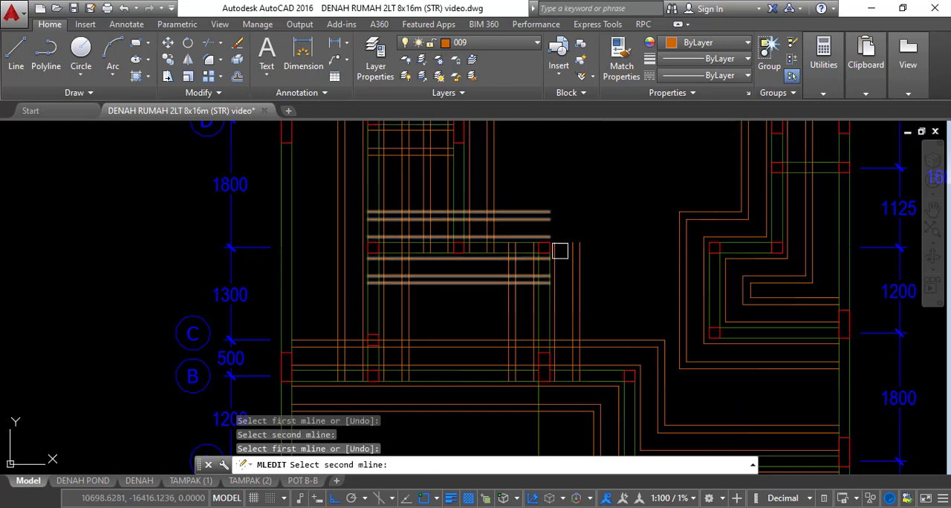
pyautogui.click(559, 251)
# Corner-join the axis D strip to the vertical strip running from axis D down to axis B
pyautogui.moveTo(569, 259); pyautogui.dragTo(503, 297, button='middle')
pyautogui.scroll(3, 381, 233)
pyautogui.click(357, 223)
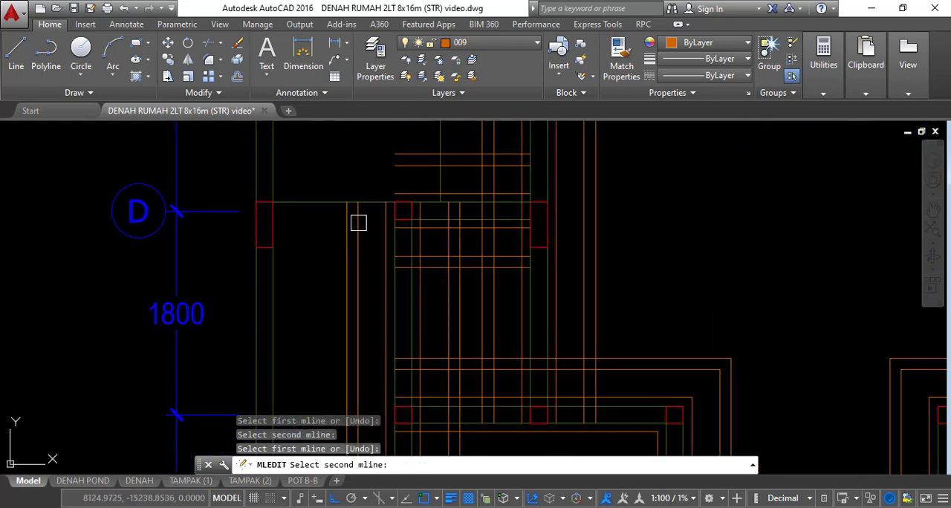
pyautogui.click(405, 168)
# Corner-join the axis F strip to the vertical strip coming down from axis H between the 2200 and 1400 bays
pyautogui.scroll(-3, 434, 232)
pyautogui.moveTo(509, 206); pyautogui.dragTo(494, 370, button='middle')
pyautogui.moveTo(544, 206); pyautogui.dragTo(524, 294, button='middle')
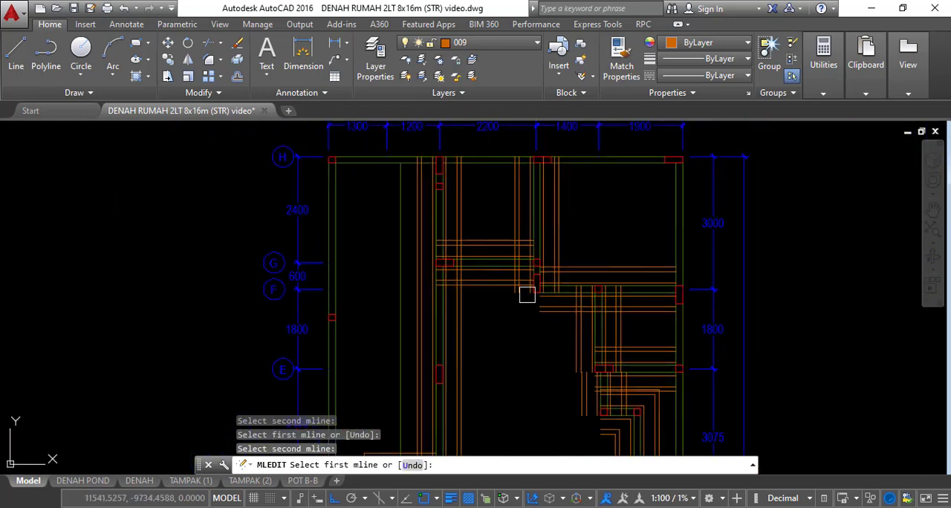
pyautogui.scroll(3, 520, 270)
pyautogui.click(620, 267)
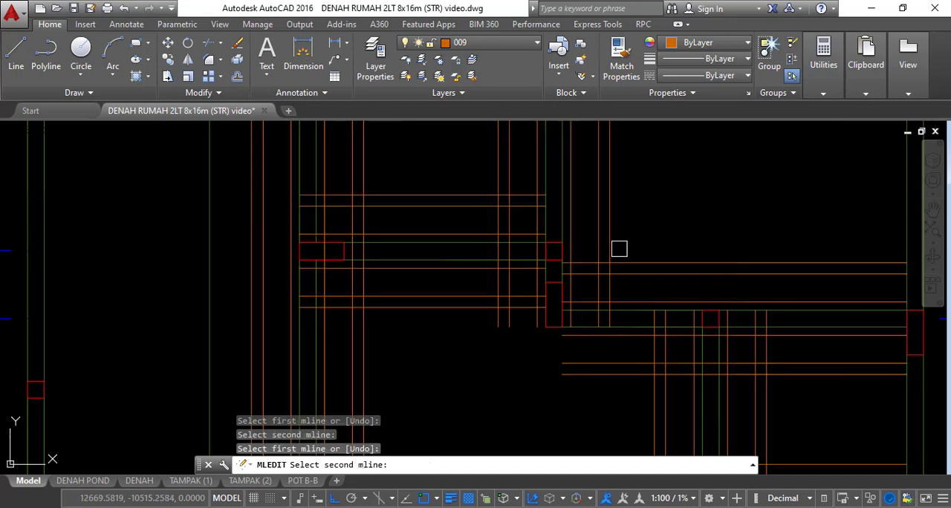
pyautogui.click(611, 238)
pyautogui.click(477, 304)
pyautogui.click(498, 324)
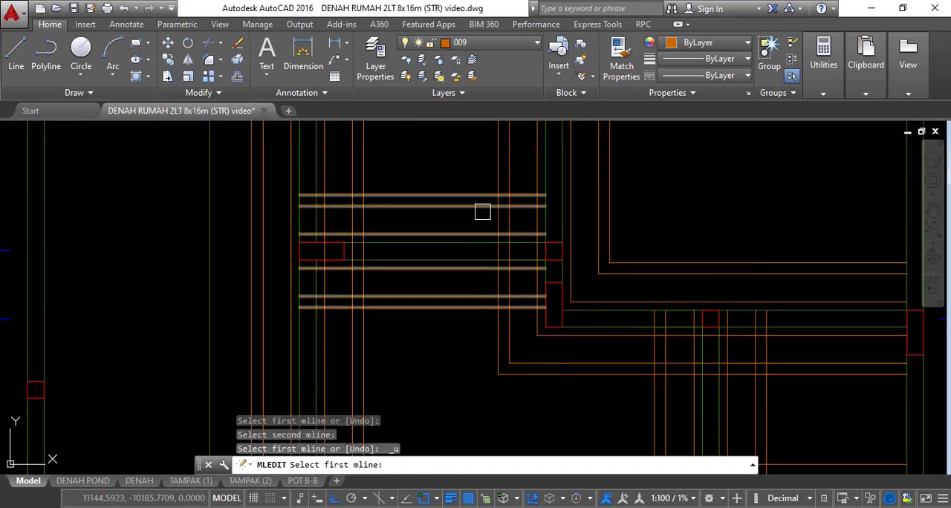
# Corner-join the vertical strip between axes F and E to the axis E strip, and the strips at the jog just below axis E
pyautogui.scroll(-5, 490, 208)
pyautogui.moveTo(590, 270); pyautogui.dragTo(547, 319, button='middle')
pyautogui.scroll(5, 571, 253)
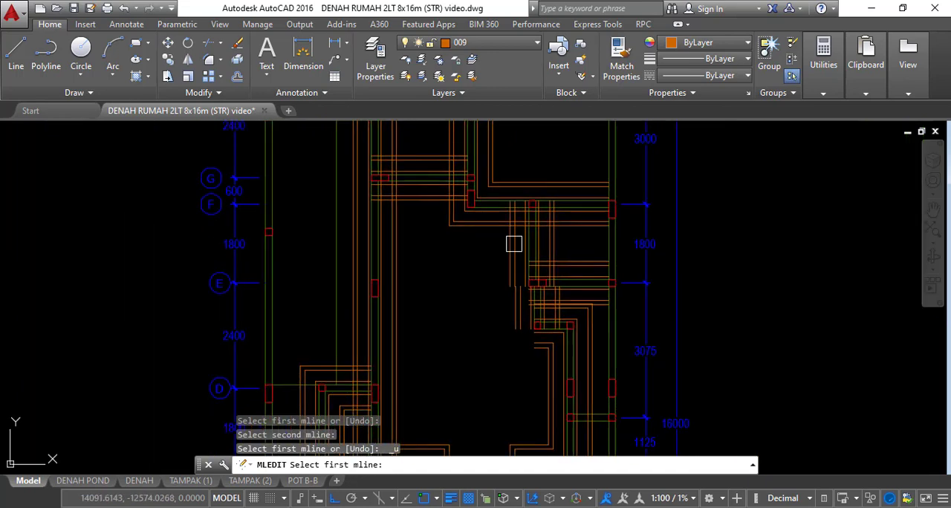
pyautogui.click(587, 247)
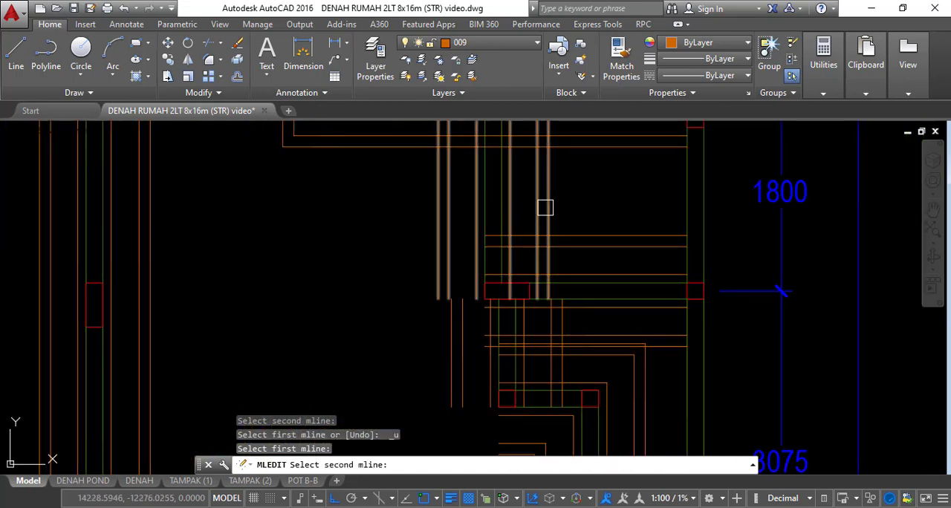
pyautogui.click(545, 207)
pyautogui.scroll(-4, 528, 189)
pyautogui.scroll(4, 541, 309)
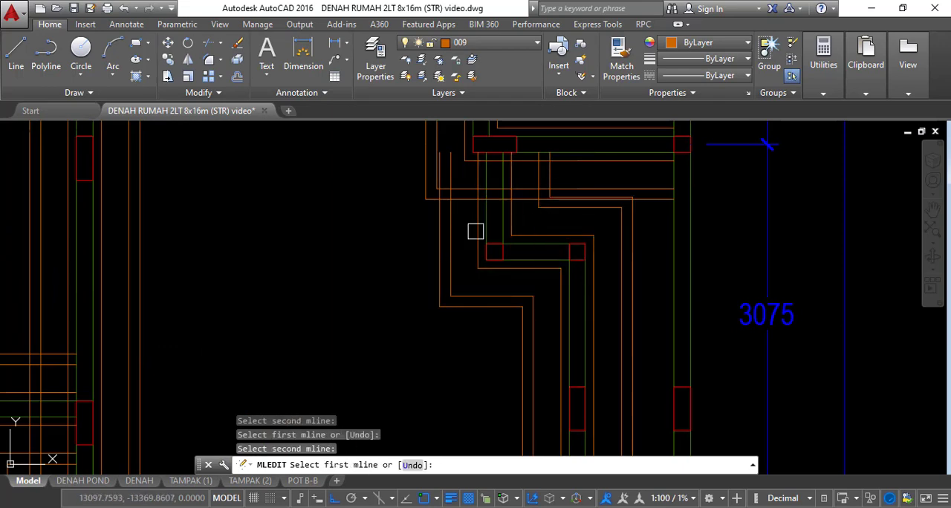
pyautogui.scroll(-3, 609, 263)
pyautogui.moveTo(609, 263); pyautogui.dragTo(612, 243, button='middle')
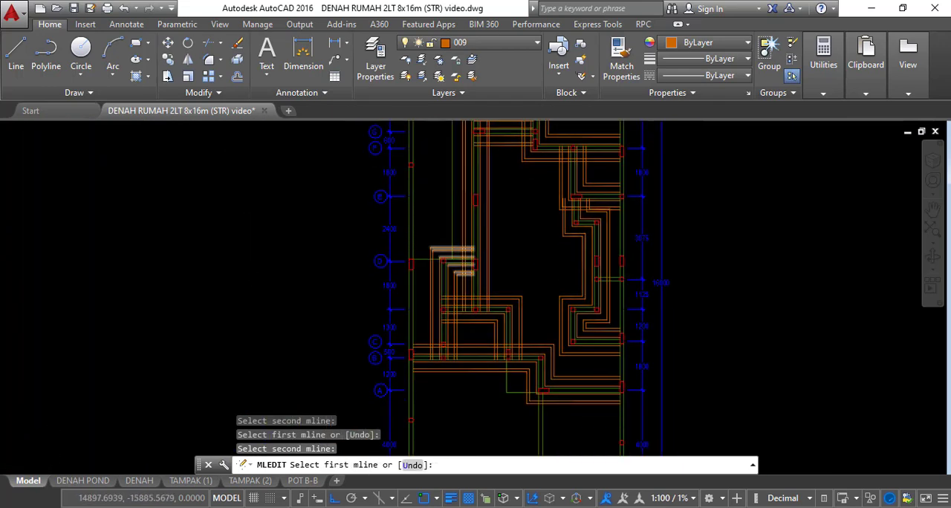
pyautogui.scroll(4, 481, 274)
pyautogui.moveTo(579, 312); pyautogui.dragTo(539, 213, button='middle')
pyautogui.moveTo(551, 286); pyautogui.dragTo(557, 232, button='middle')
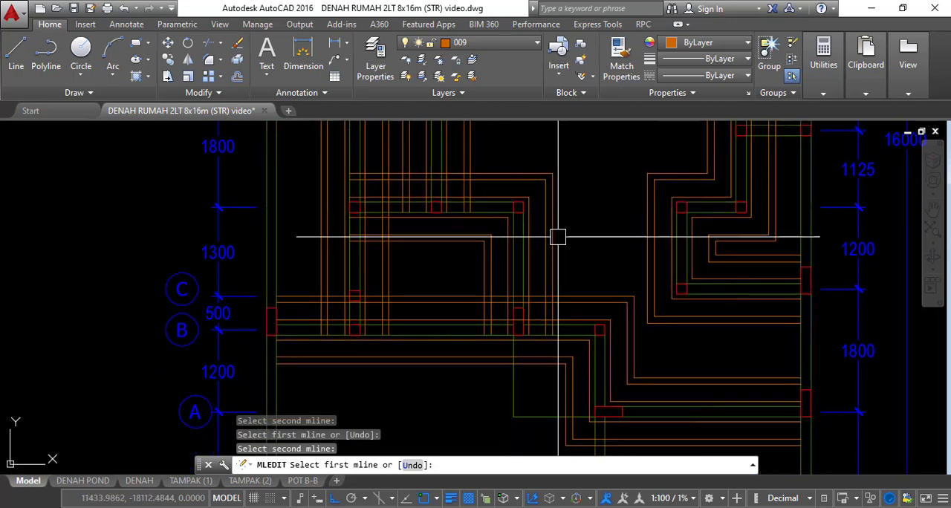
pyautogui.press('Escape')
# Use Merged Tee to join both vertical strips bordering the 1300 bay to the axis B strip
pyautogui.scroll(3, 518, 261)
pyautogui.scroll(1, 518, 292)
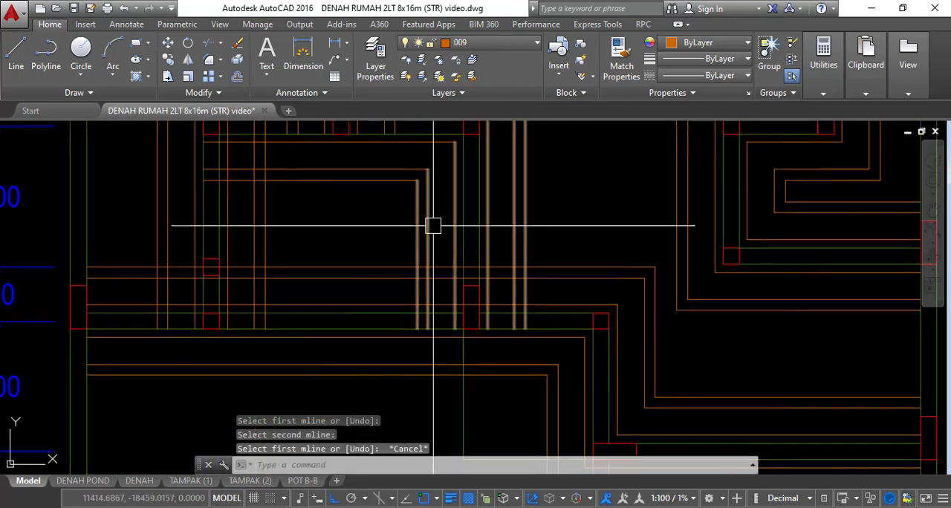
pyautogui.doubleClick(517, 240)
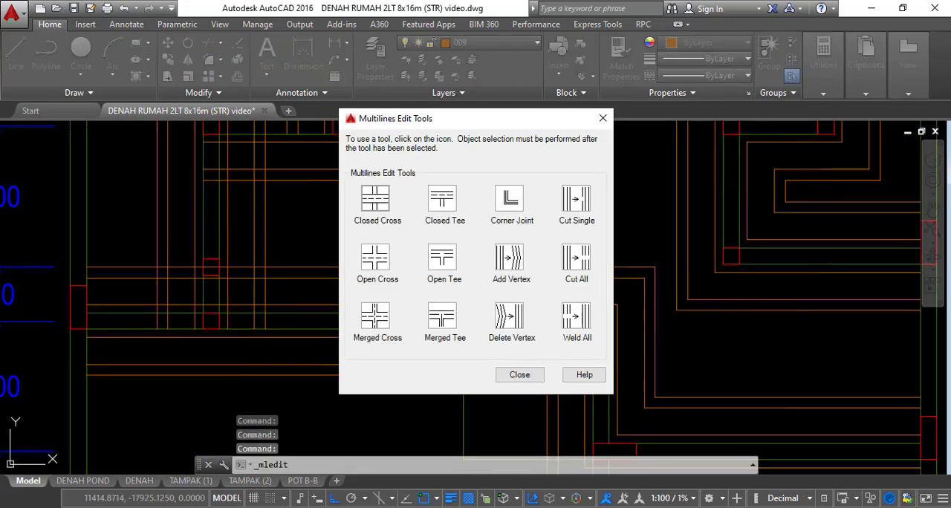
pyautogui.click(448, 321)
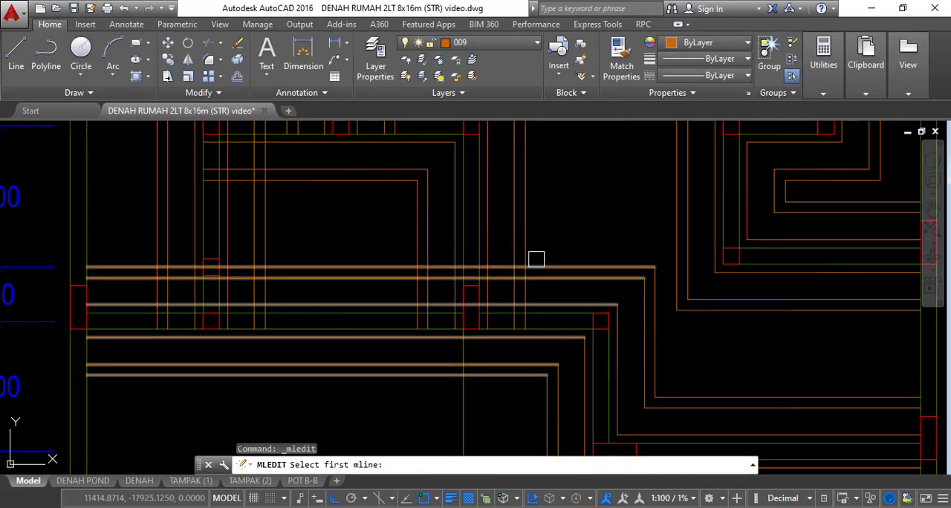
pyautogui.click(518, 225)
pyautogui.click(543, 267)
pyautogui.scroll(-2, 320, 238)
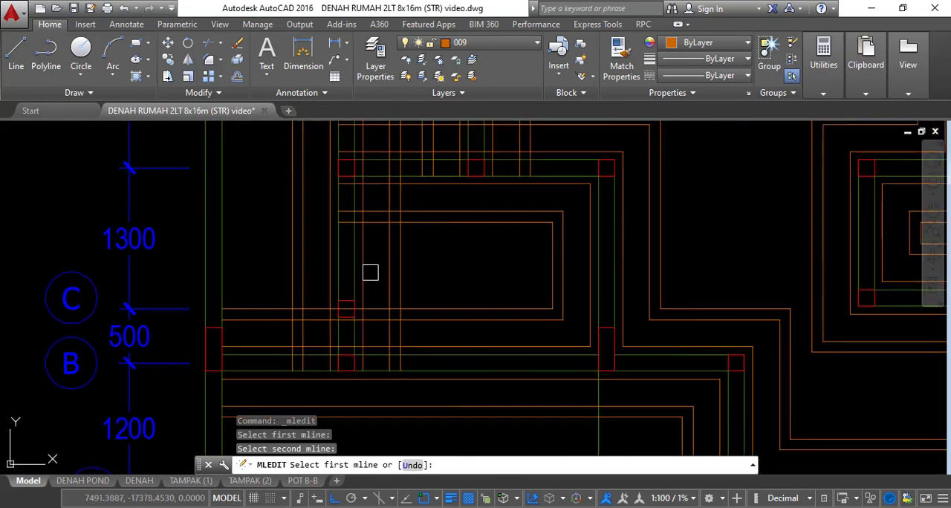
pyautogui.click(391, 267)
pyautogui.click(426, 294)
# Merge the strip between the 1800 and 1300 bays as tees with the vertical strip from above and the D-to-B vertical strip
pyautogui.moveTo(433, 253); pyautogui.dragTo(439, 361, button='middle')
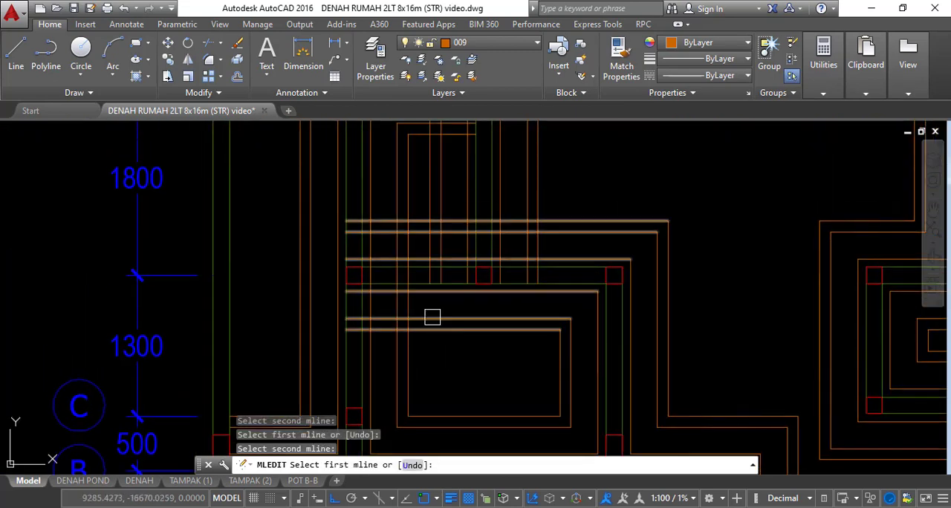
pyautogui.moveTo(474, 282); pyautogui.dragTo(480, 334, button='middle')
pyautogui.click(561, 271)
pyautogui.click(562, 269)
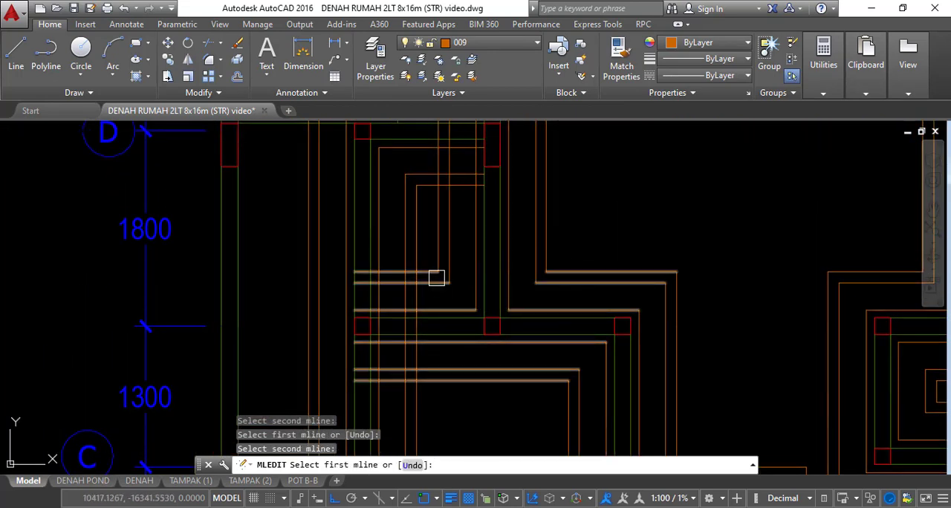
pyautogui.scroll(2, 438, 277)
pyautogui.click(425, 283)
pyautogui.click(407, 260)
# Merge the axis D strip as a tee with the long vertical strip coming down from axis H
pyautogui.scroll(-2, 431, 277)
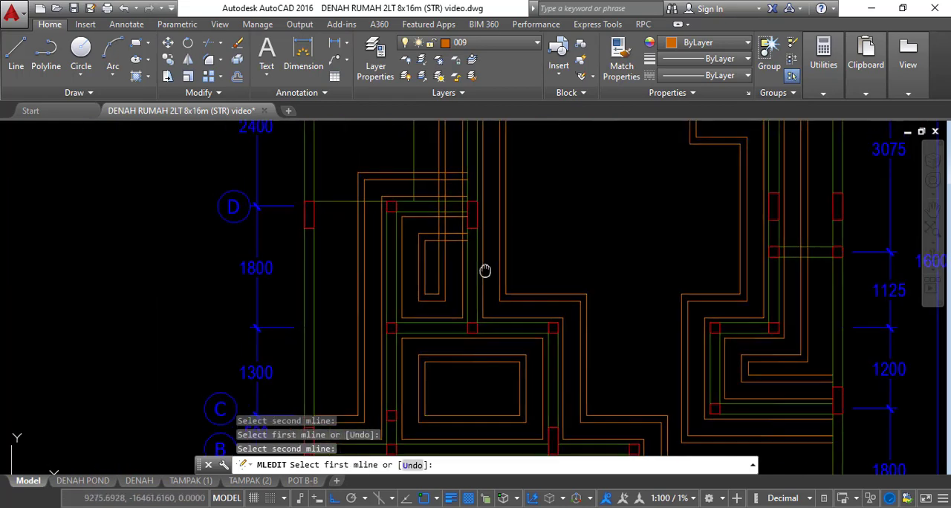
pyautogui.scroll(2, 475, 267)
pyautogui.click(411, 188)
pyautogui.click(427, 161)
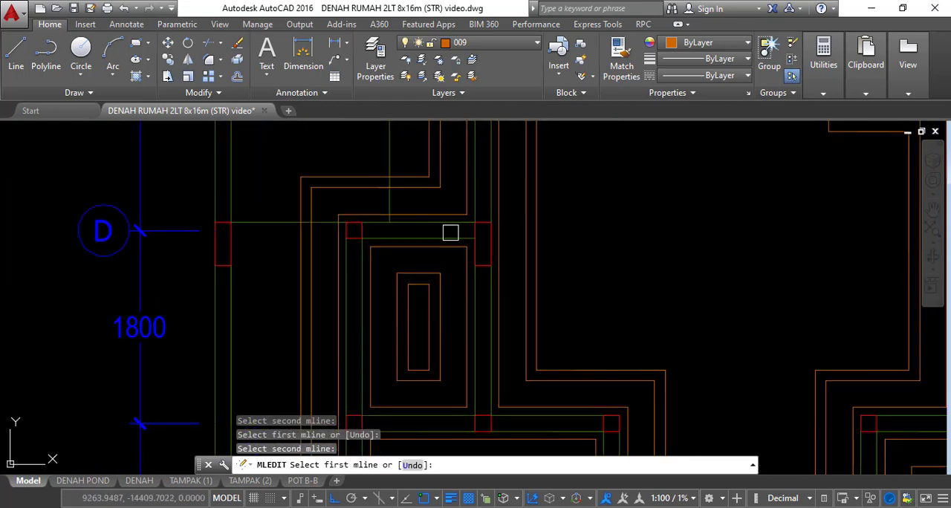
# Merge the axis G strip as tees with the vertical strips at both of its ends
pyautogui.scroll(-2, 450, 232)
pyautogui.moveTo(543, 264); pyautogui.dragTo(484, 420, button='middle')
pyautogui.scroll(4, 431, 222)
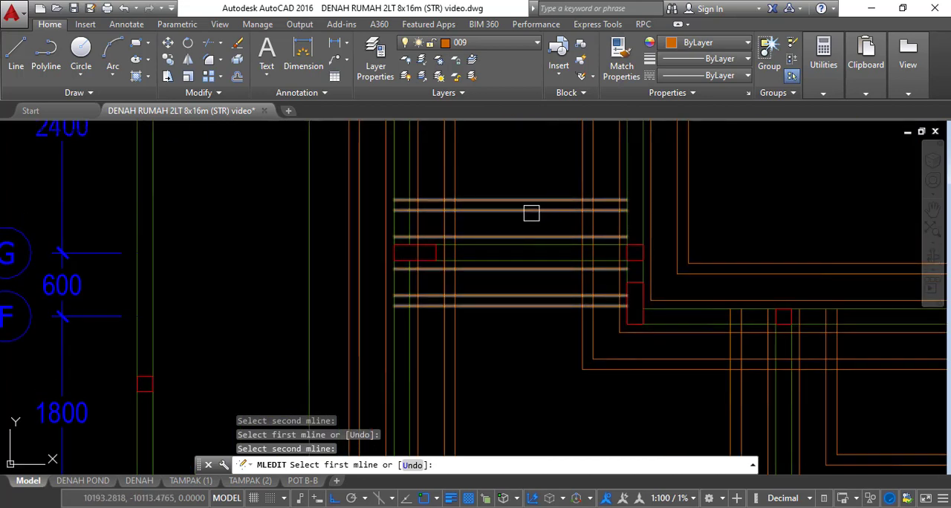
pyautogui.click(531, 214)
pyautogui.scroll(-5, 442, 159)
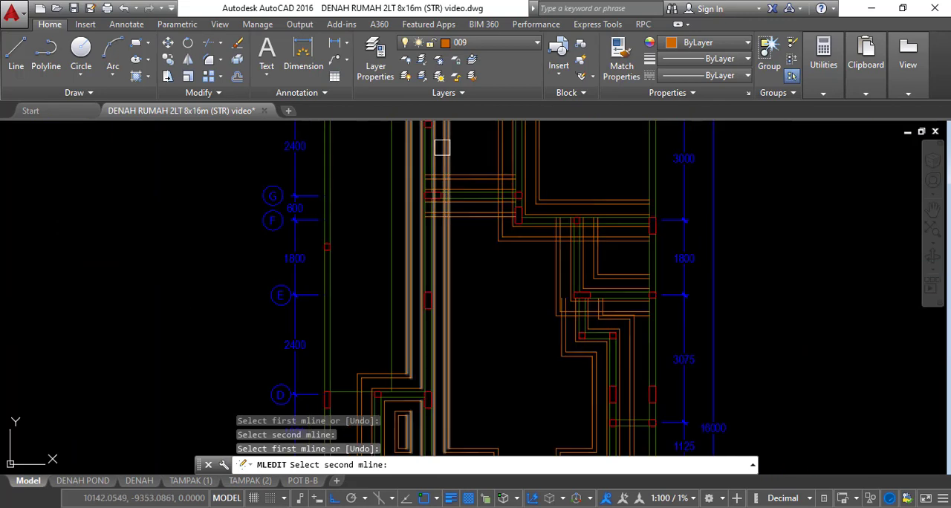
pyautogui.click(443, 154)
pyautogui.scroll(2, 475, 167)
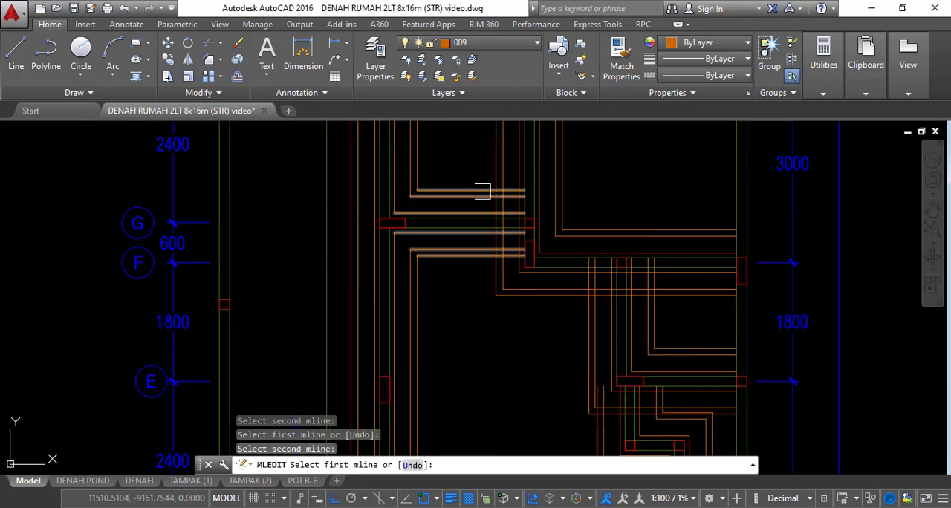
pyautogui.click(495, 171)
pyautogui.click(498, 170)
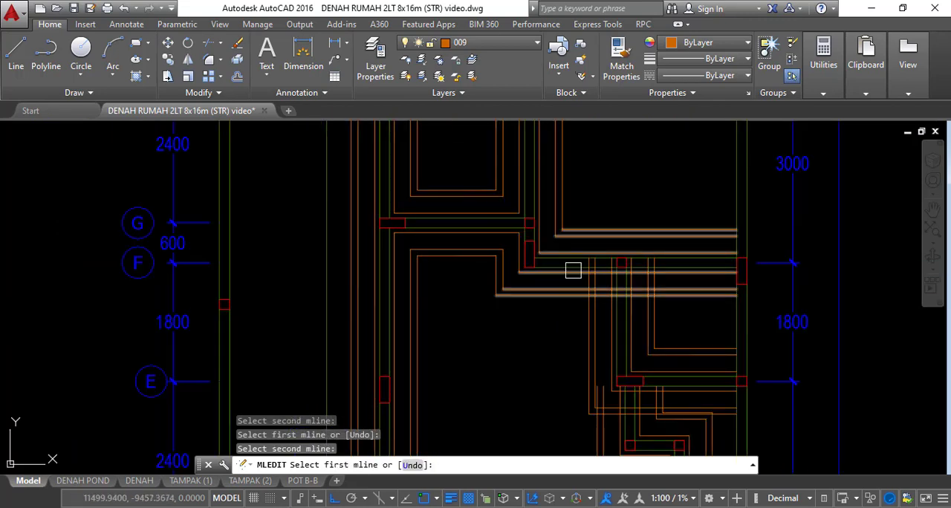
# Merge the vertical strip between axes F and E as a tee into the axis F strip
pyautogui.scroll(2, 594, 282)
pyautogui.moveTo(594, 282); pyautogui.dragTo(532, 211, button='middle')
pyautogui.click(533, 262)
pyautogui.click(494, 225)
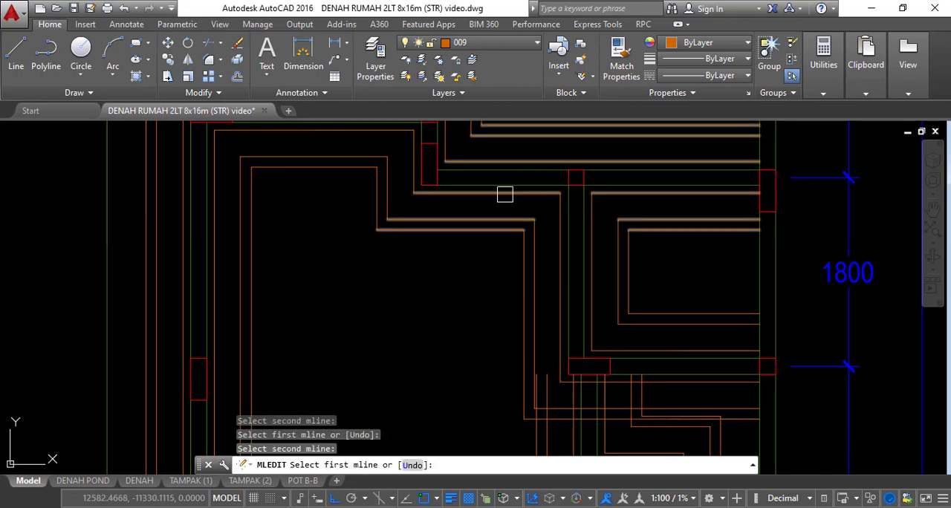
# Merge the short vertical strip of the jog below axis E as a tee into the axis E strip and end the multiline editing
pyautogui.scroll(-2, 534, 277)
pyautogui.scroll(2, 532, 301)
pyautogui.scroll(2, 582, 282)
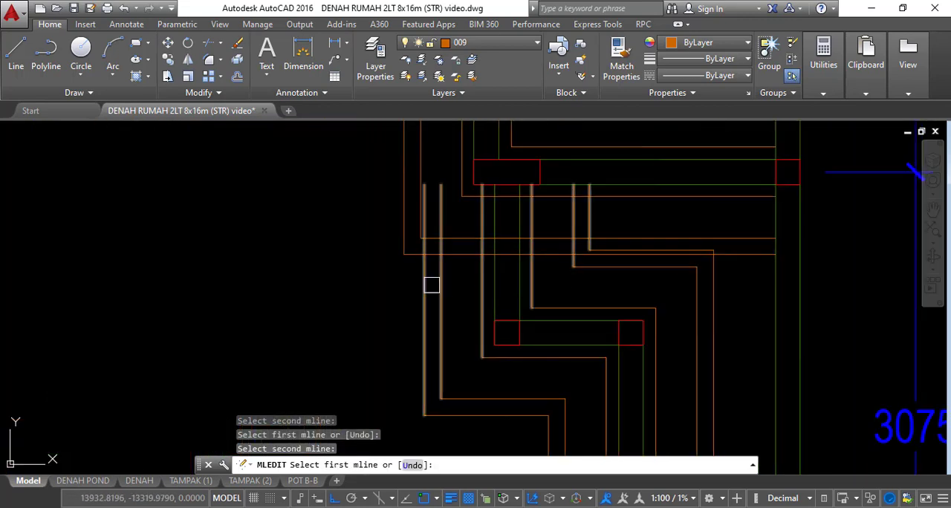
pyautogui.click(444, 275)
pyautogui.moveTo(563, 243); pyautogui.dragTo(543, 279, button='middle')
pyautogui.click(592, 237)
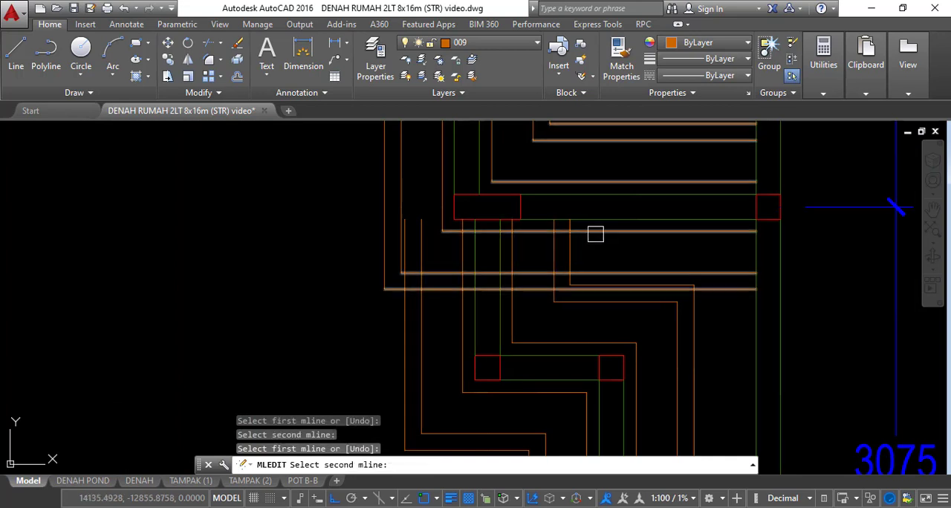
pyautogui.click(592, 237)
pyautogui.scroll(3, 568, 279)
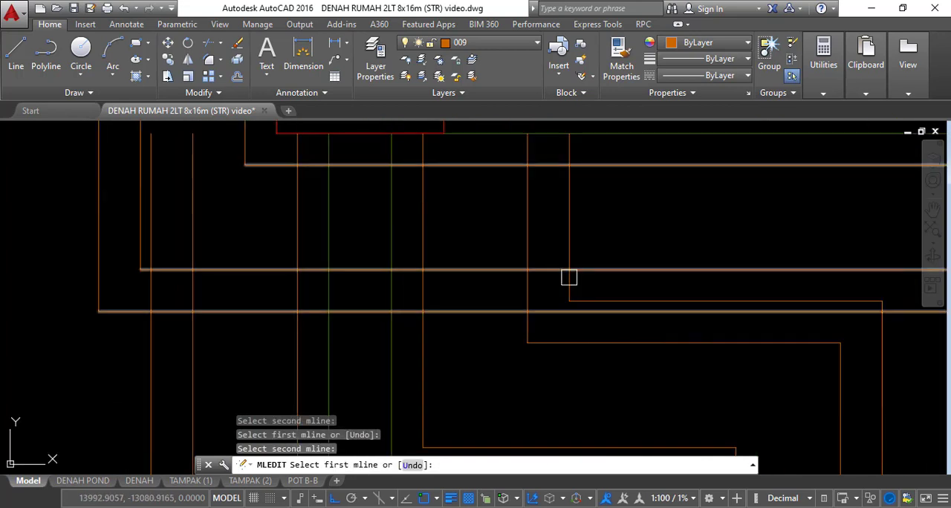
pyautogui.click(525, 330)
pyautogui.click(488, 276)
pyautogui.scroll(-2, 487, 251)
pyautogui.scroll(-1, 592, 245)
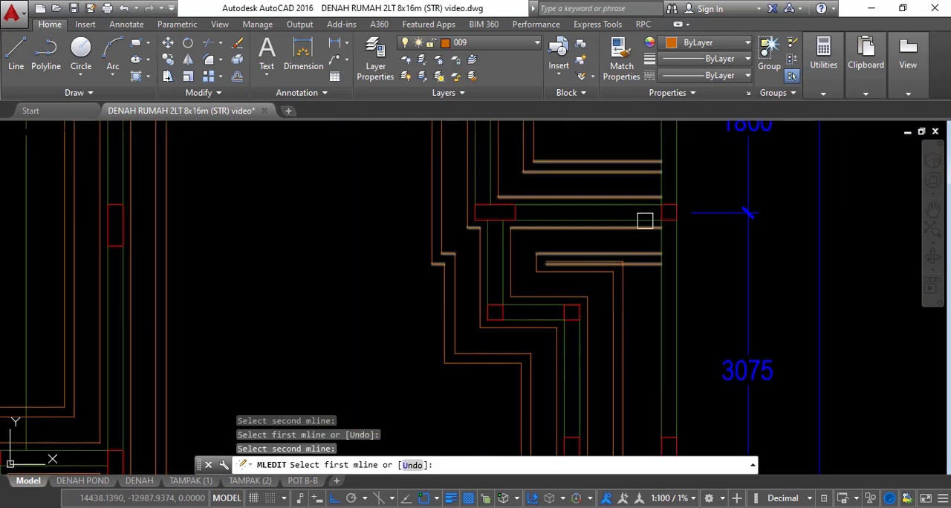
pyautogui.scroll(-2, 644, 221)
pyautogui.press('Escape')
pyautogui.press('Escape')
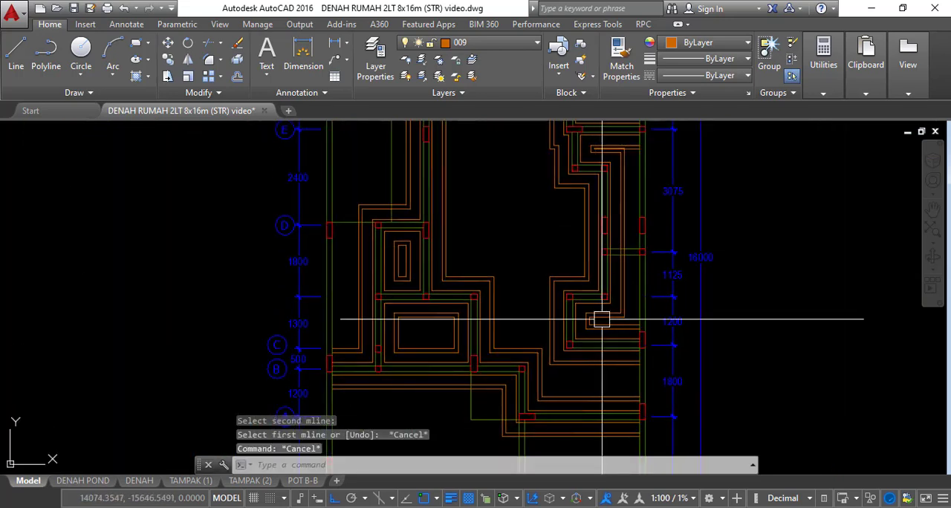
# Examine the joined foundation strips between axes E and A, especially the bend between axes B and A
pyautogui.moveTo(602, 319)
pyautogui.mouseDown(button='middle')
pyautogui.moveTo(594, 220)
pyautogui.moveTo(633, 440)
pyautogui.mouseUp(button='middle')
pyautogui.moveTo(593, 284)
pyautogui.mouseDown(button='middle')
pyautogui.moveTo(594, 433)
pyautogui.moveTo(596, 225)
pyautogui.mouseUp(button='middle')
pyautogui.moveTo(567, 318); pyautogui.dragTo(567, 179, button='middle')
pyautogui.scroll(4, 568, 291)
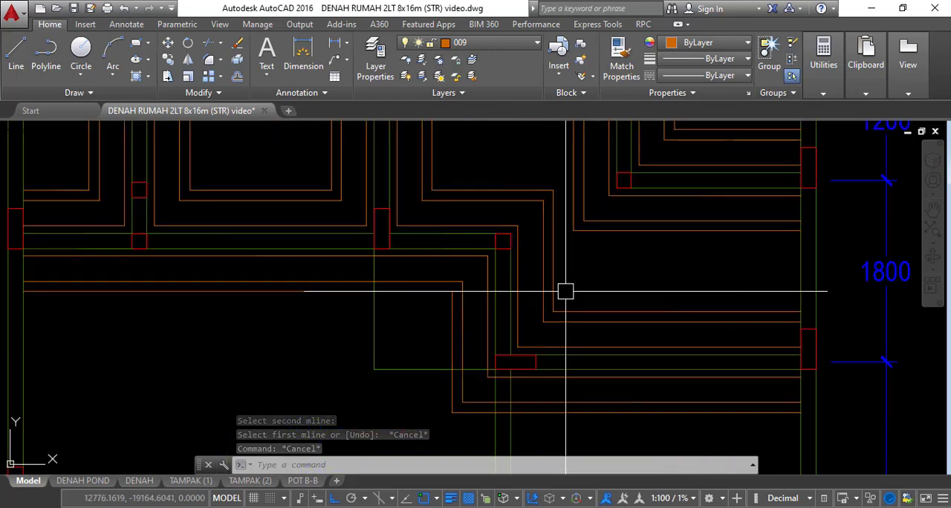
pyautogui.moveTo(501, 373); pyautogui.dragTo(500, 347, button='middle')
pyautogui.scroll(2, 476, 379)
pyautogui.scroll(-3, 575, 255)
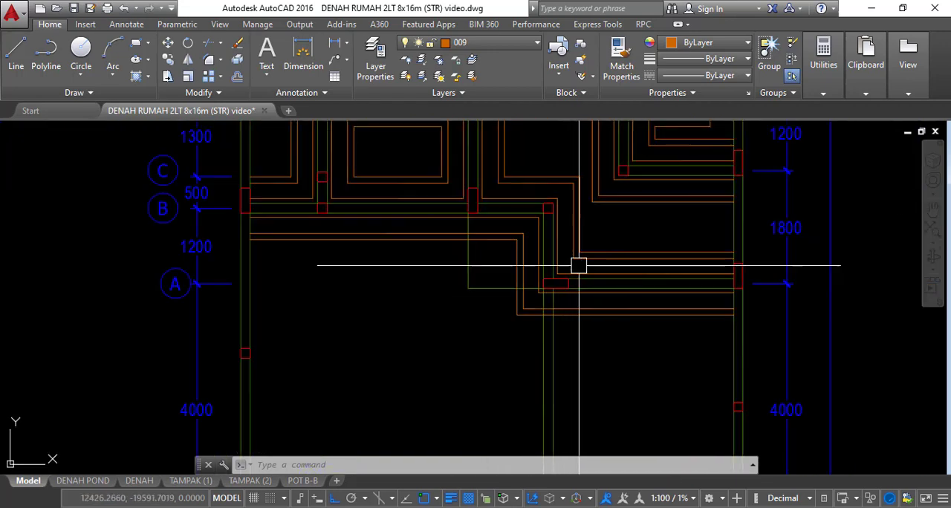
pyautogui.moveTo(577, 266); pyautogui.dragTo(520, 323, button='middle')
pyautogui.scroll(3, 512, 358)
pyautogui.moveTo(512, 357); pyautogui.dragTo(513, 321, button='middle')
pyautogui.scroll(-4, 514, 323)
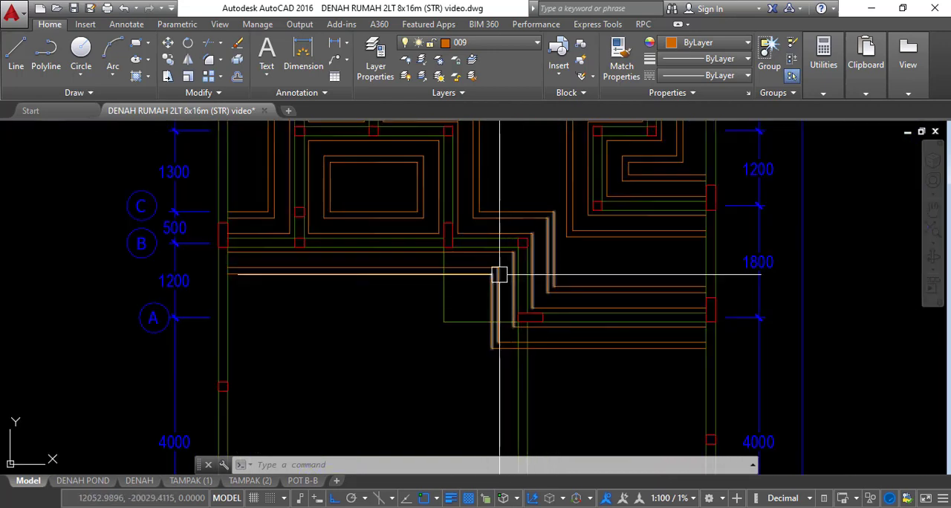
pyautogui.scroll(2, 516, 271)
# Draw a diagonal line across the strip's lower bend at axis A, from the middle line's corner to the inner line's corner
pyautogui.moveTo(605, 331); pyautogui.dragTo(558, 306, button='middle')
pyautogui.scroll(2, 573, 295)
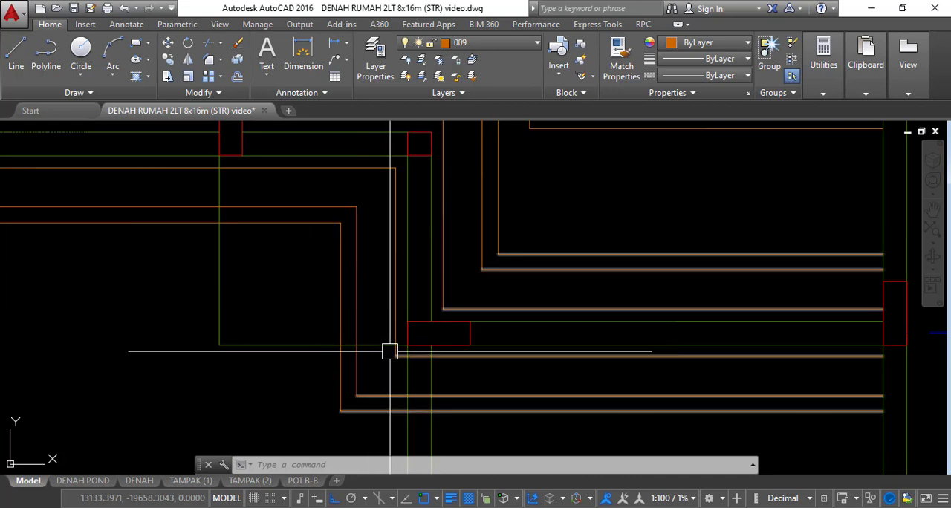
pyautogui.write('L')
pyautogui.press('Return')
pyautogui.scroll(2, 384, 367)
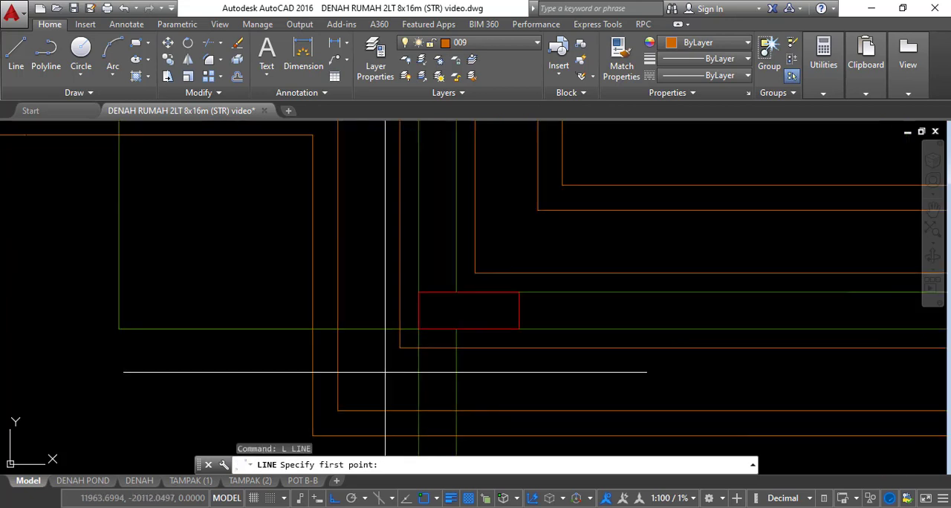
pyautogui.click(337, 411)
pyautogui.click(399, 349)
pyautogui.press('Return')
pyautogui.scroll(-2, 412, 371)
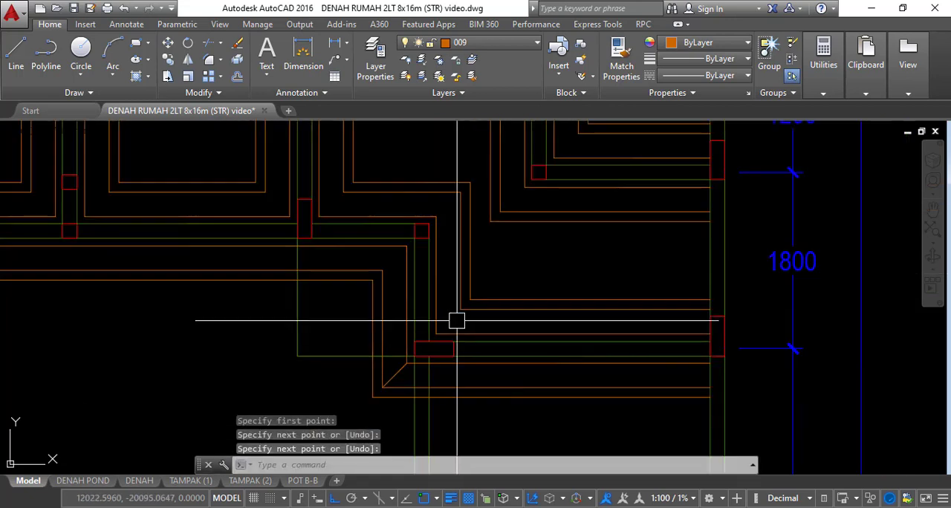
# Draw a diagonal across the upper side of the strip's lower bend at axis A, from line corner to line corner
pyautogui.scroll(2, 457, 321)
pyautogui.press('Return')
pyautogui.click(422, 342)
pyautogui.click(462, 303)
pyautogui.press('Return')
pyautogui.scroll(-4, 494, 331)
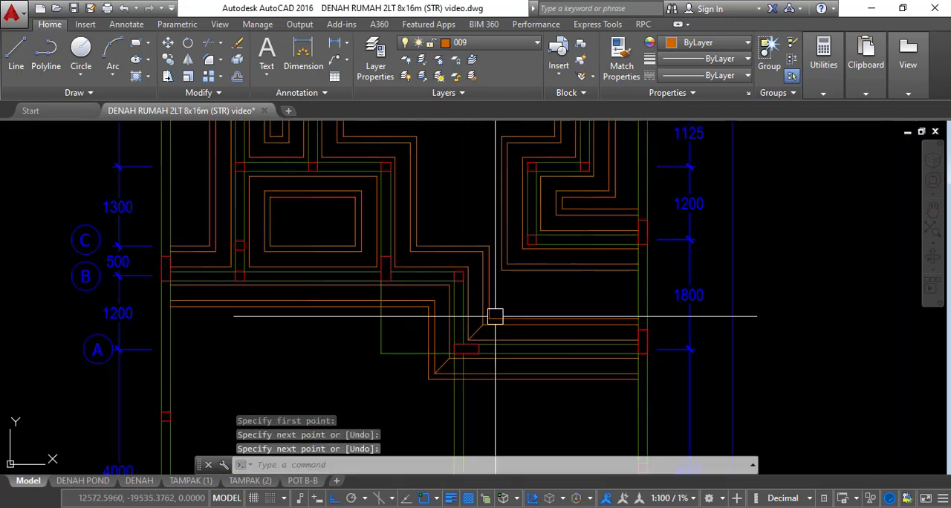
# Draw corner-to-corner diagonals on both sides of the strip's upper bend near axis B
pyautogui.scroll(2, 494, 317)
pyautogui.press('Return')
pyautogui.click(461, 283)
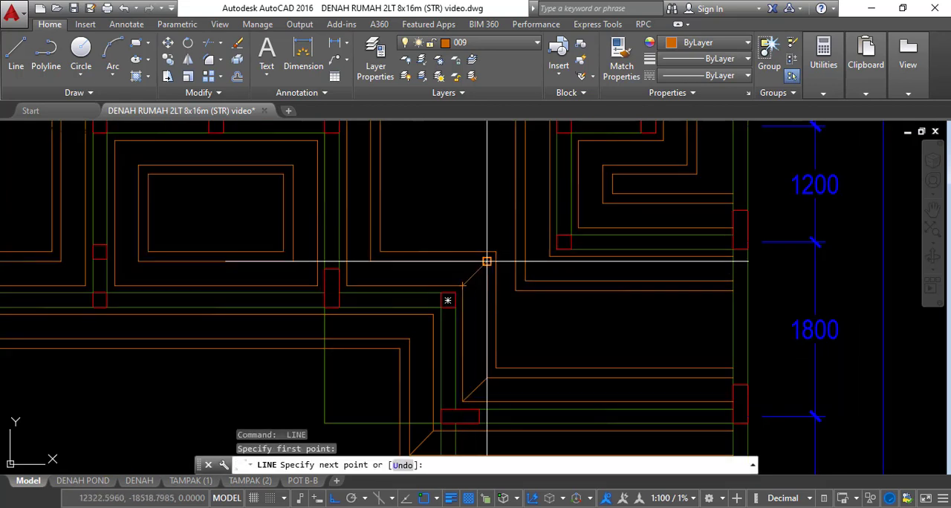
pyautogui.press('Return')
pyautogui.press('Return')
pyautogui.click(406, 338)
pyautogui.click(433, 314)
pyautogui.press('Return')
# Draw diagonals across the outer and inner corners of the right-hand strip's bend where the 1200 and 1800 dimensions meet
pyautogui.scroll(2, 545, 274)
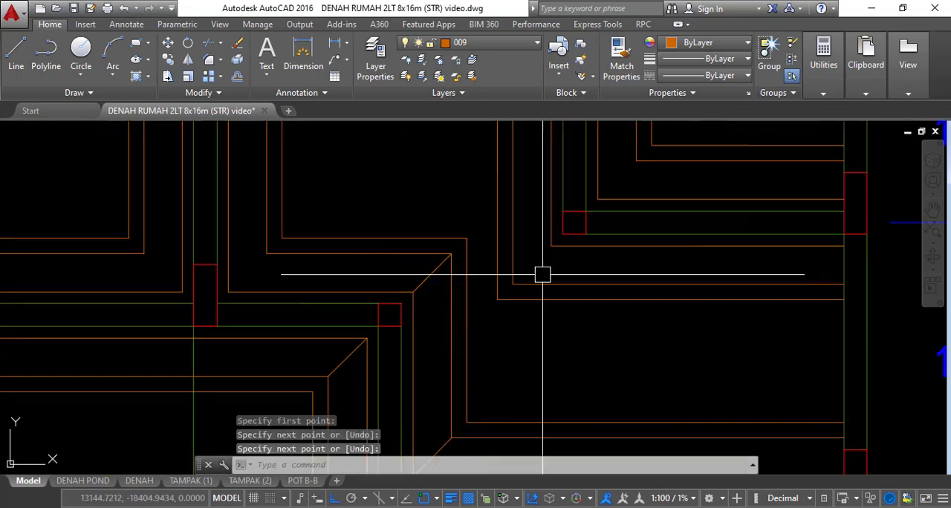
pyautogui.press('Return')
pyautogui.click(512, 283)
pyautogui.press('Return')
pyautogui.scroll(-2, 500, 374)
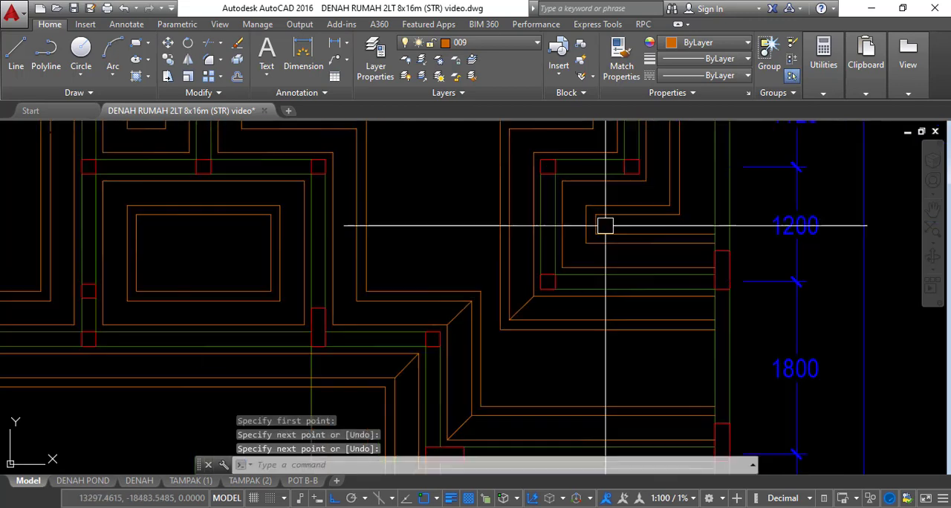
pyautogui.scroll(2, 605, 225)
pyautogui.press('Return')
pyautogui.click(534, 292)
pyautogui.click(571, 253)
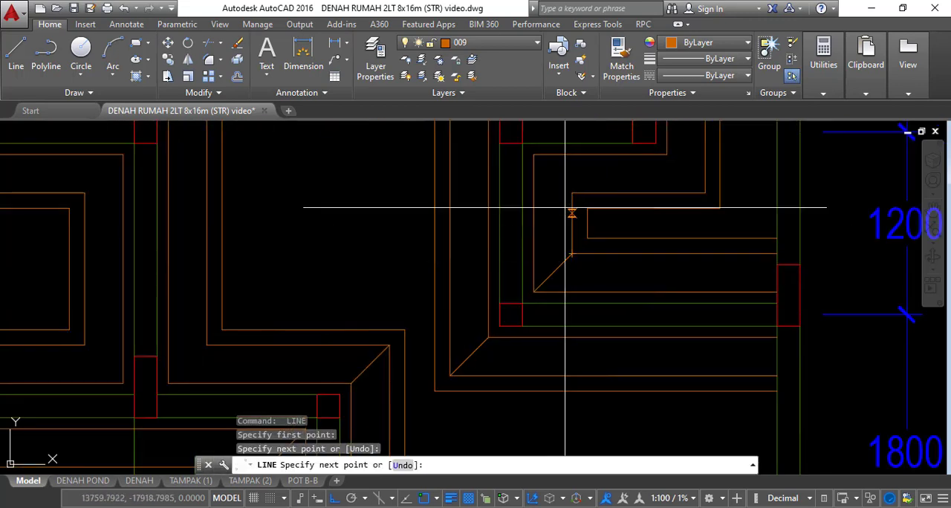
pyautogui.press('Return')
# Draw diagonals across the inner and outer sides of the right-hand strip's next bend up, at the left column between dimensions 1200 and 1125
pyautogui.moveTo(545, 157); pyautogui.dragTo(530, 245, button='middle')
pyautogui.press('Return')
pyautogui.click(519, 244)
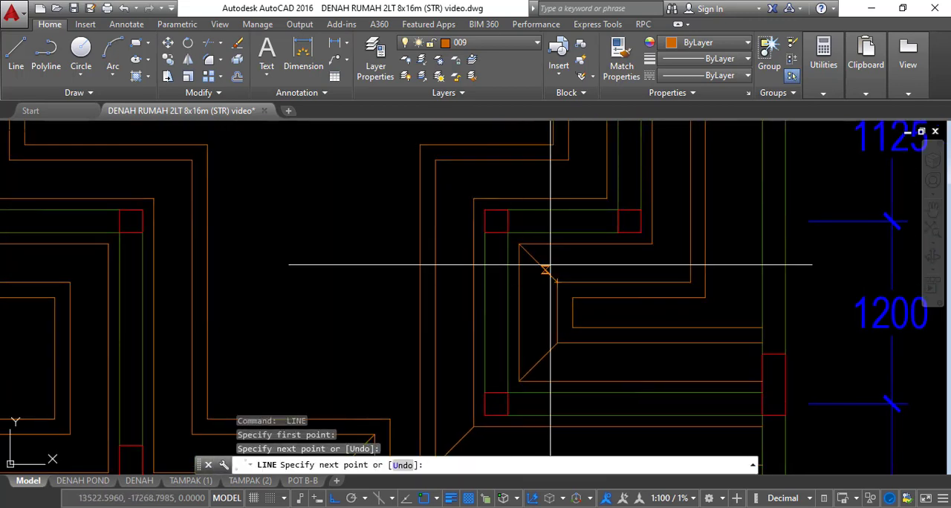
pyautogui.press('Return')
pyautogui.scroll(2, 467, 176)
pyautogui.press('Return')
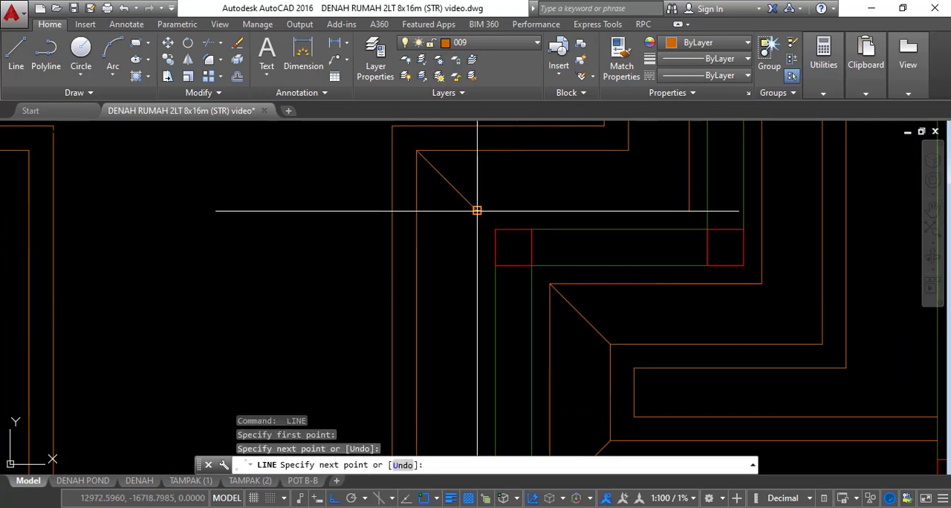
pyautogui.press('Return')
# Draw diagonals on both sides of the right-hand strip's adjacent bend, at the right column between dimensions 1200 and 1125
pyautogui.moveTo(590, 212); pyautogui.dragTo(503, 257, button='middle')
pyautogui.press('Return')
pyautogui.click(540, 194)
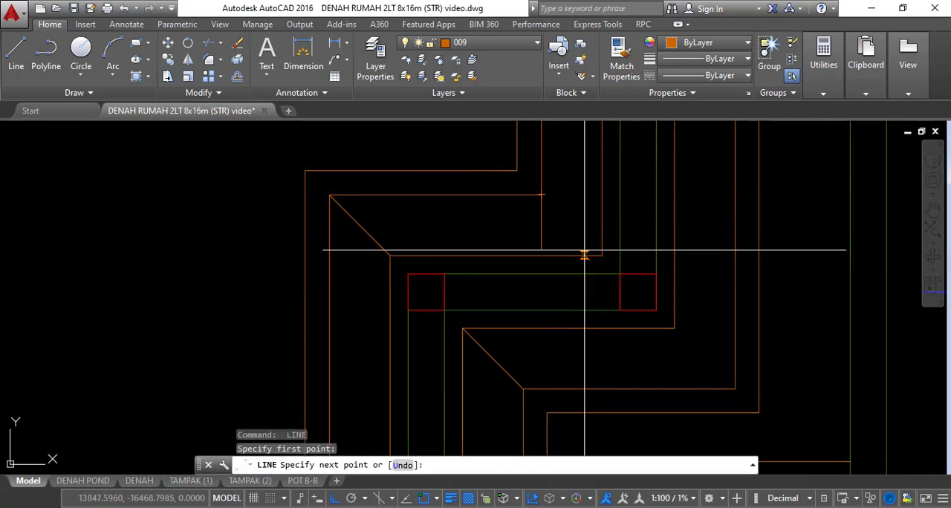
pyautogui.press('Return')
pyautogui.moveTo(699, 351); pyautogui.dragTo(632, 295, button='middle')
pyautogui.press('Return')
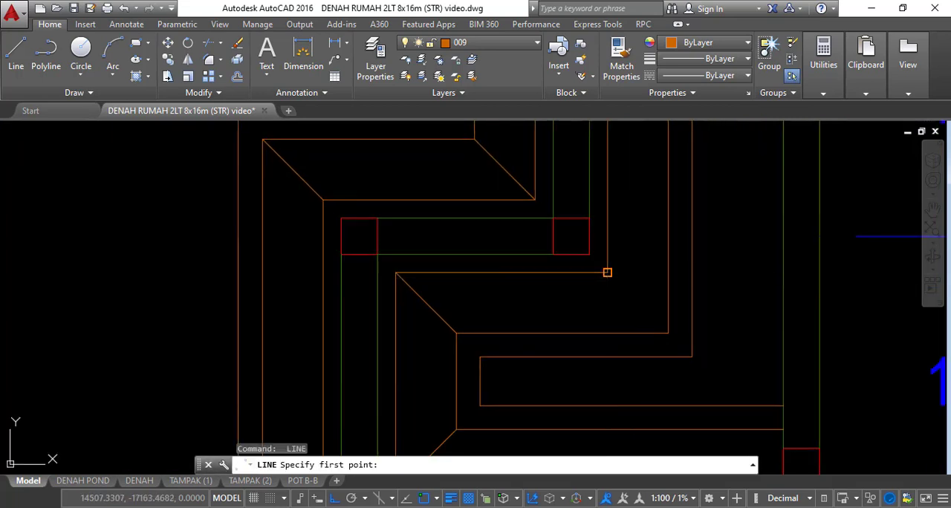
pyautogui.click(607, 272)
pyautogui.press('Return')
pyautogui.scroll(-3, 662, 303)
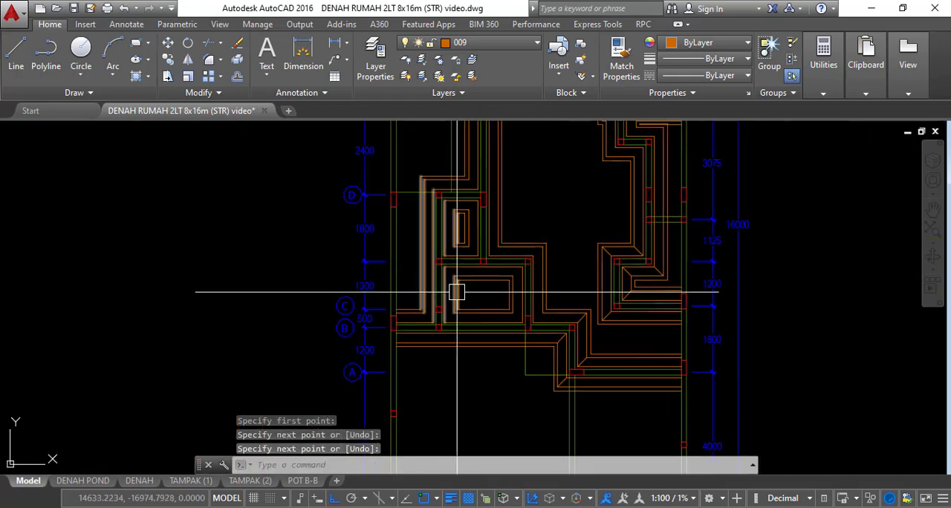
# Draw diagonals across the corners on either side of the leftmost vertical strip that meets the axis B strip
pyautogui.scroll(10, 456, 292)
pyautogui.press('Return')
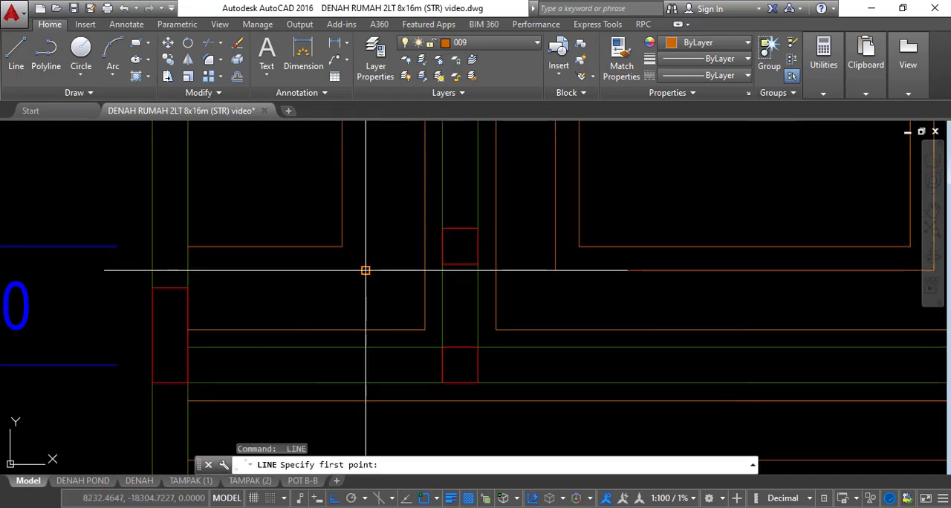
pyautogui.click(364, 271)
pyautogui.click(424, 328)
pyautogui.press('Return')
pyautogui.press('Return')
pyautogui.click(496, 329)
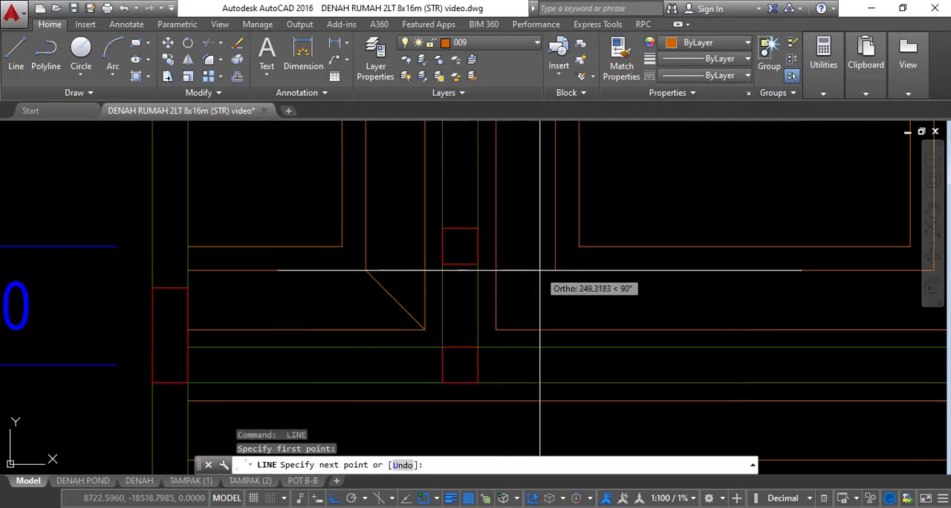
# Draw diagonals across the corners on either side of the next vertical strip that meets the axis B strip
pyautogui.press('Return')
pyautogui.scroll(-4, 477, 268)
pyautogui.scroll(2, 681, 286)
pyautogui.moveTo(681, 291); pyautogui.dragTo(562, 295, button='middle')
pyautogui.press('Return')
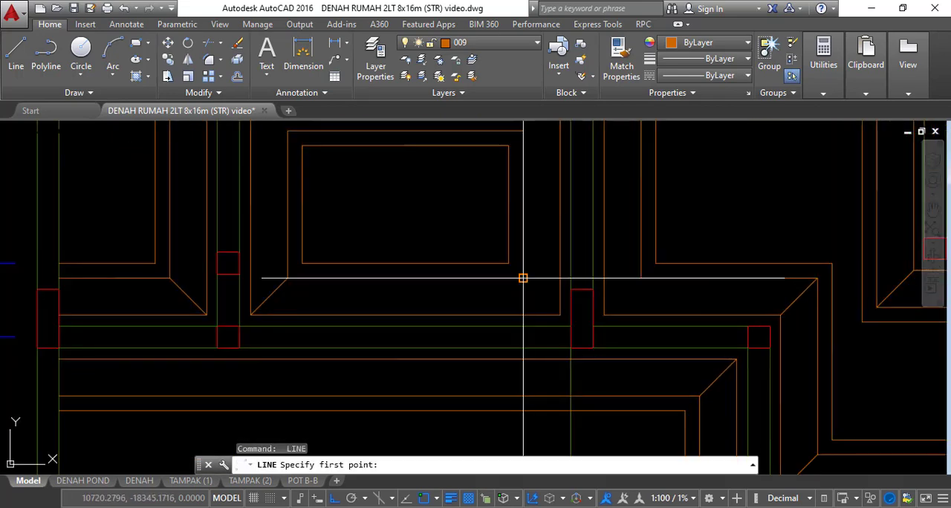
pyautogui.click(561, 316)
pyautogui.press('Return')
pyautogui.press('Return')
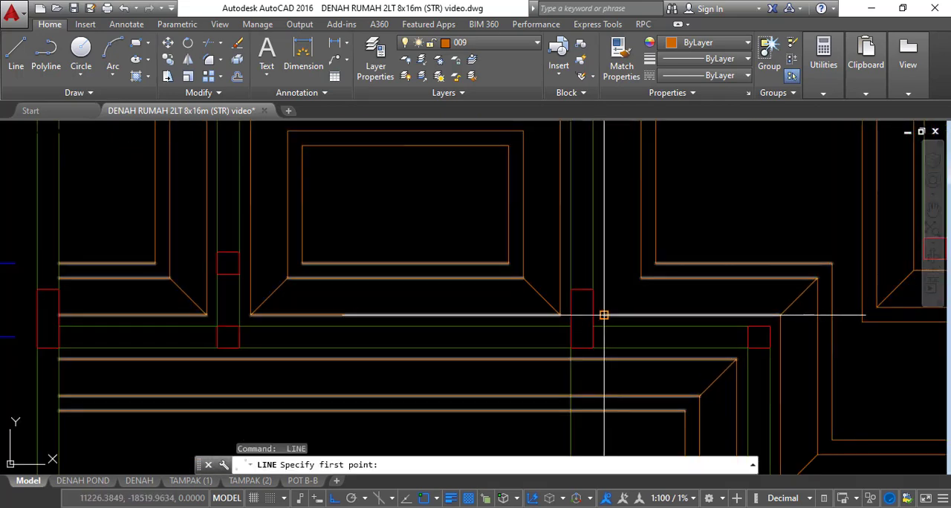
pyautogui.click(604, 315)
pyautogui.click(641, 279)
pyautogui.scroll(-4, 628, 318)
# Draw diagonals across the two upper corners of the rectangular panel above axis B
pyautogui.press('Return')
pyautogui.scroll(4, 510, 219)
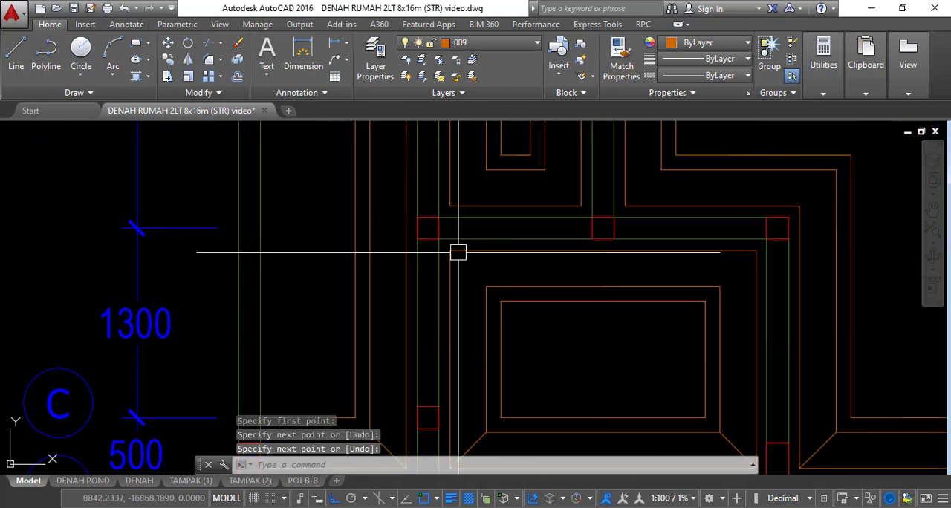
pyautogui.press('Return')
pyautogui.click(486, 286)
pyautogui.press('Return')
pyautogui.moveTo(678, 254); pyautogui.dragTo(528, 308, button='middle')
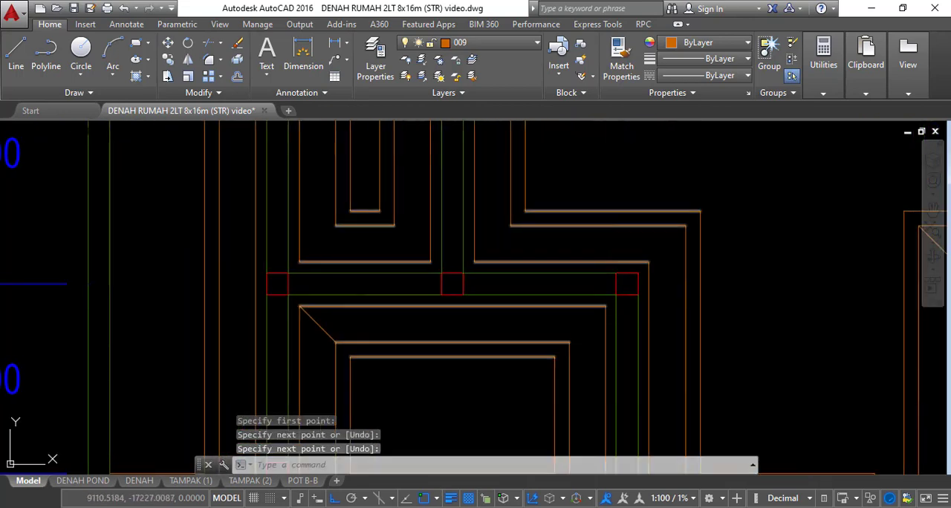
pyautogui.press('Return')
pyautogui.click(605, 306)
# Draw a diagonal across the outer strip bend just beyond the rectangular panel's upper-right corner
pyautogui.press('Return')
pyautogui.press('Return')
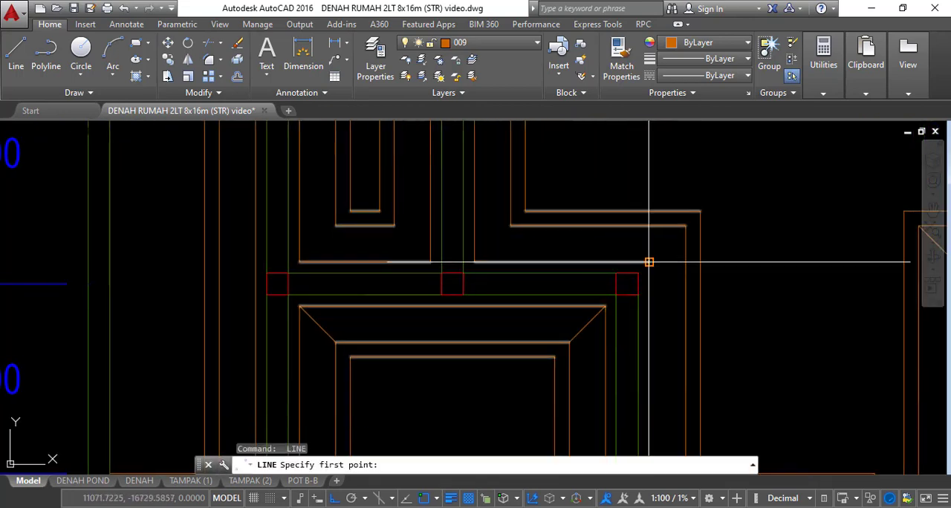
pyautogui.click(648, 261)
# Draw diagonals across the narrow panel's two lower corners and the strip corner on the other side of the vertical strip
pyautogui.press('Return')
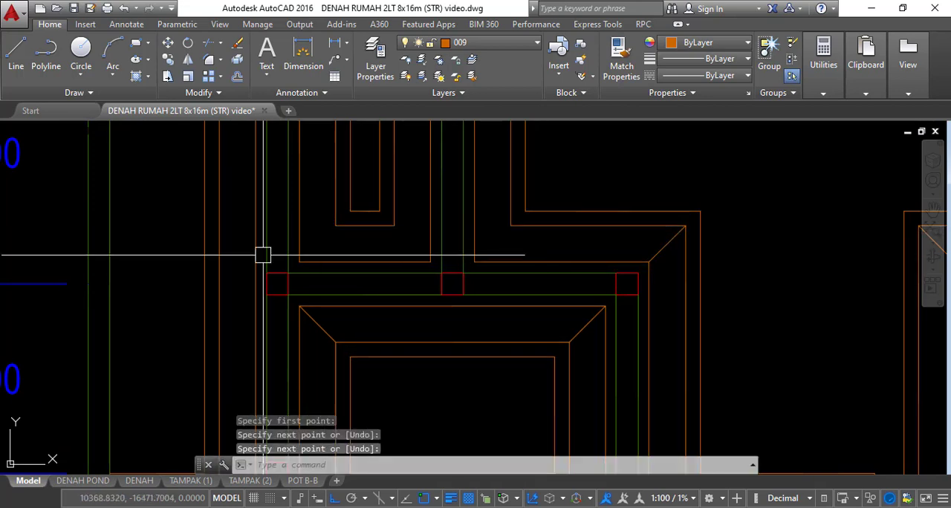
pyautogui.press('Return')
pyautogui.click(298, 260)
pyautogui.click(335, 225)
pyautogui.click(393, 233)
pyautogui.press('Return')
pyautogui.press('Return')
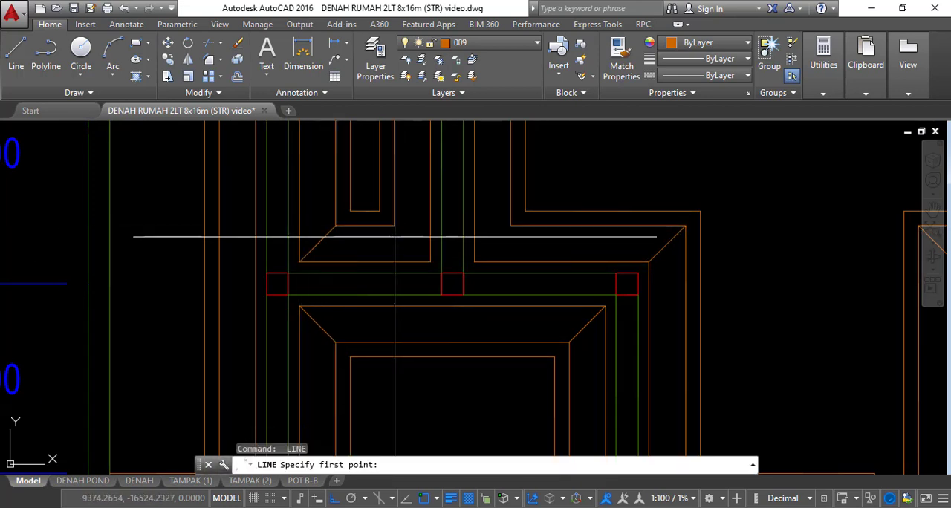
pyautogui.click(430, 261)
pyautogui.press('Return')
pyautogui.press('Return')
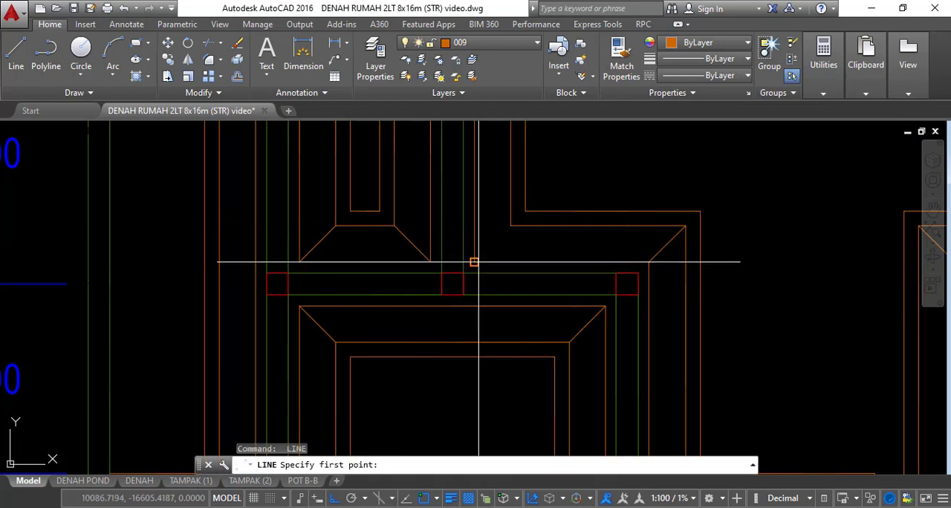
# Draw a diagonal across the outer upper-left bend of the strip at axis D
pyautogui.press('Return')
pyautogui.scroll(-6, 505, 257)
pyautogui.moveTo(544, 218); pyautogui.dragTo(545, 273, button='middle')
pyautogui.scroll(6, 426, 254)
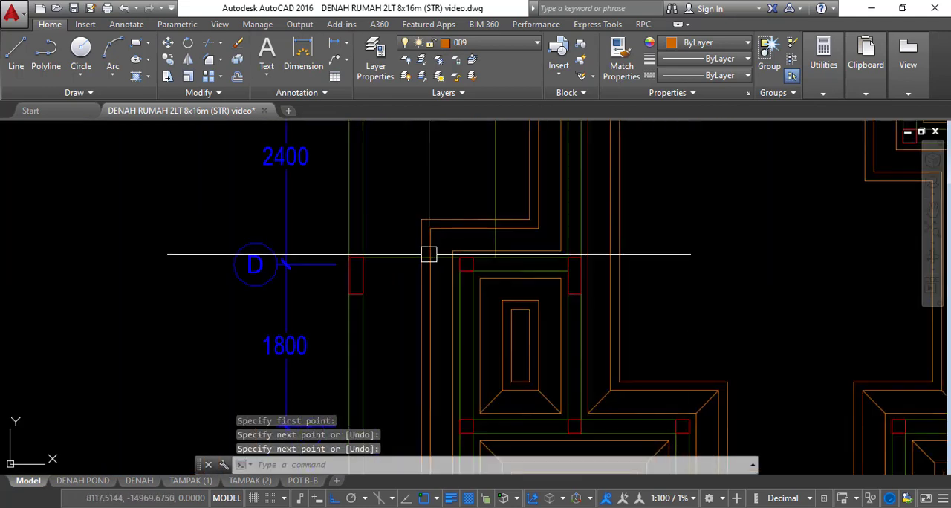
pyautogui.press('Return')
pyautogui.click(426, 214)
pyautogui.click(462, 250)
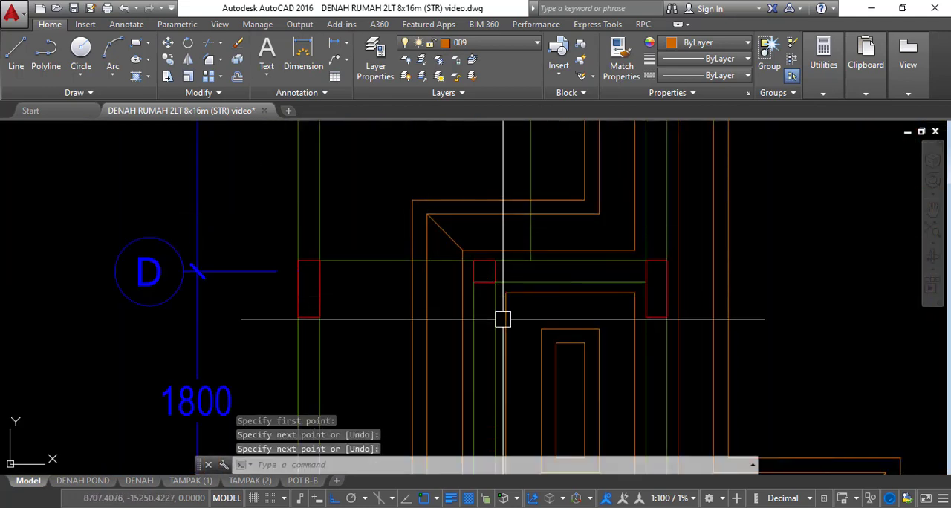
pyautogui.press('Return')
pyautogui.press('Return')
# Draw diagonals across the two upper corners of the narrow panel below axis D
pyautogui.click(505, 293)
pyautogui.click(540, 329)
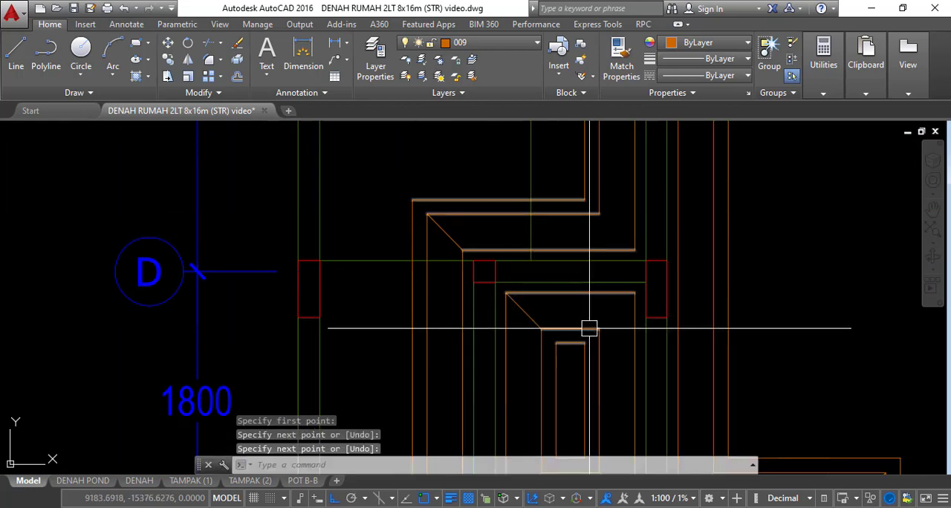
pyautogui.click(600, 327)
pyautogui.press('Return')
pyautogui.press('Return')
pyautogui.click(627, 293)
pyautogui.press('Return')
# Draw a diagonal across the next strip corner above axis D, from line corner to line corner
pyautogui.moveTo(606, 207); pyautogui.dragTo(484, 410, button='middle')
pyautogui.scroll(2, 524, 240)
pyautogui.press('Return')
pyautogui.click(513, 252)
pyautogui.press('Return')
# Draw a diagonal across the lower-left corner of the panel above axis G
pyautogui.scroll(-4, 511, 271)
pyautogui.moveTo(512, 206); pyautogui.dragTo(505, 237, button='middle')
pyautogui.scroll(3, 505, 237)
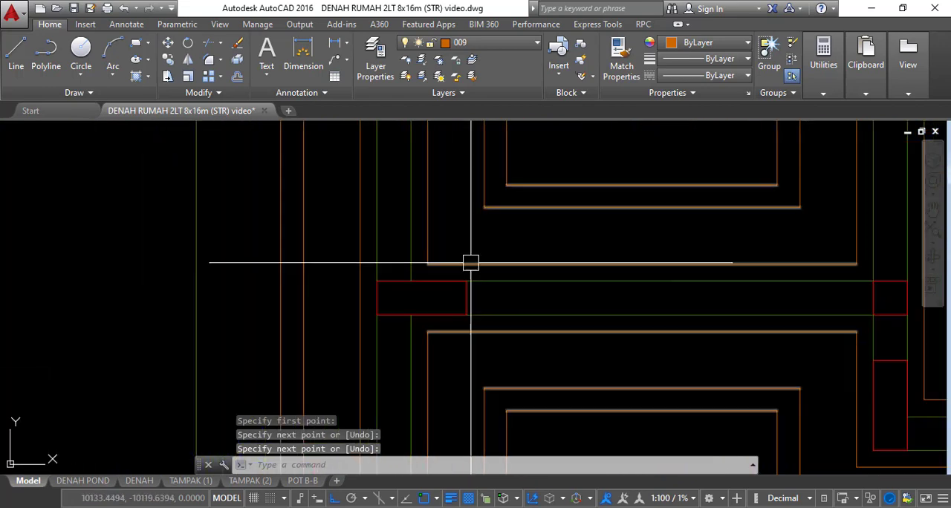
pyautogui.press('Return')
pyautogui.click(426, 263)
pyautogui.click(483, 207)
pyautogui.scroll(-3, 479, 223)
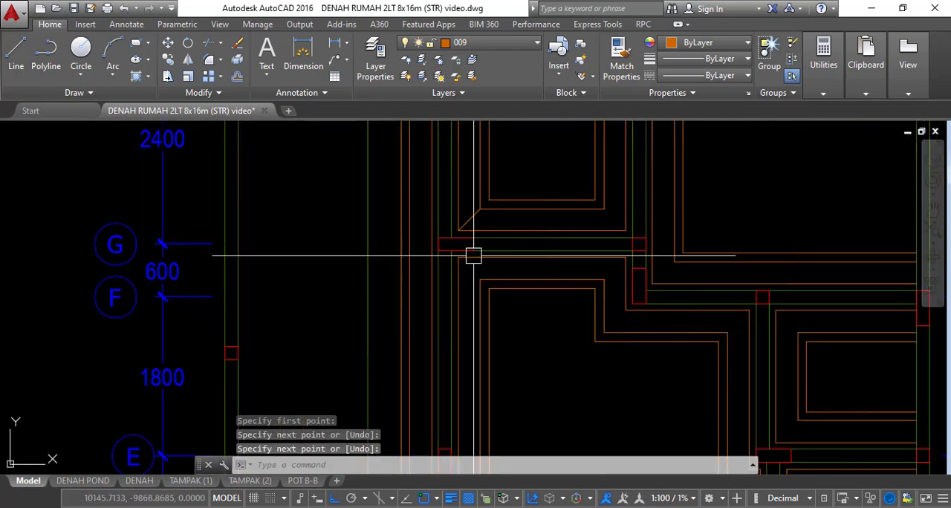
pyautogui.scroll(3, 465, 275)
pyautogui.press('Return')
pyautogui.press('Return')
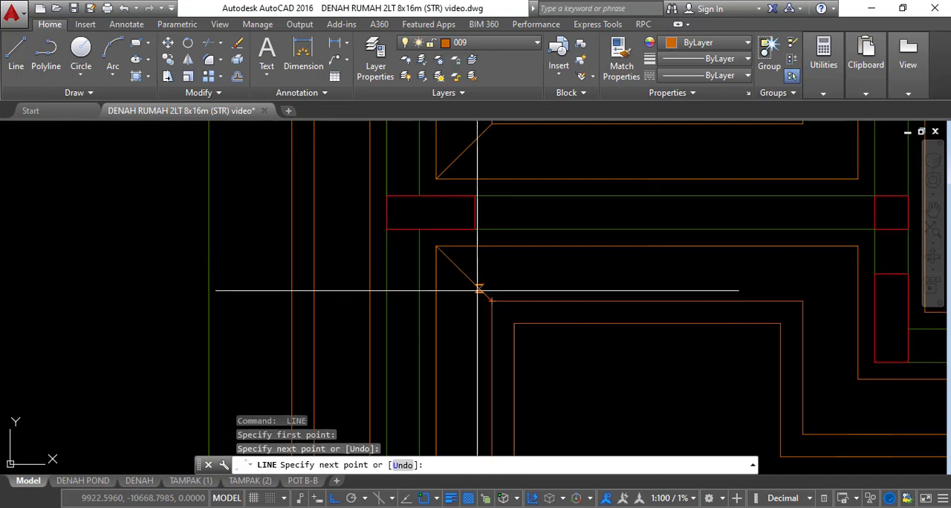
# Draw diagonals across the two upper corners of the panel below axis G and dismiss the autosave message
pyautogui.press('Return')
pyautogui.scroll(-3, 405, 239)
pyautogui.moveTo(556, 254); pyautogui.dragTo(494, 263, button='middle')
pyautogui.scroll(3, 495, 266)
pyautogui.press('Return')
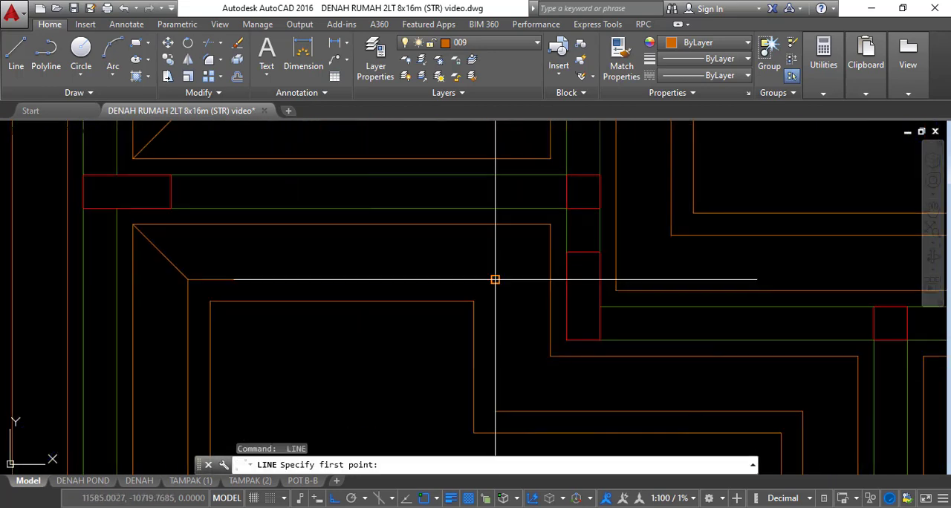
pyautogui.press('Return')
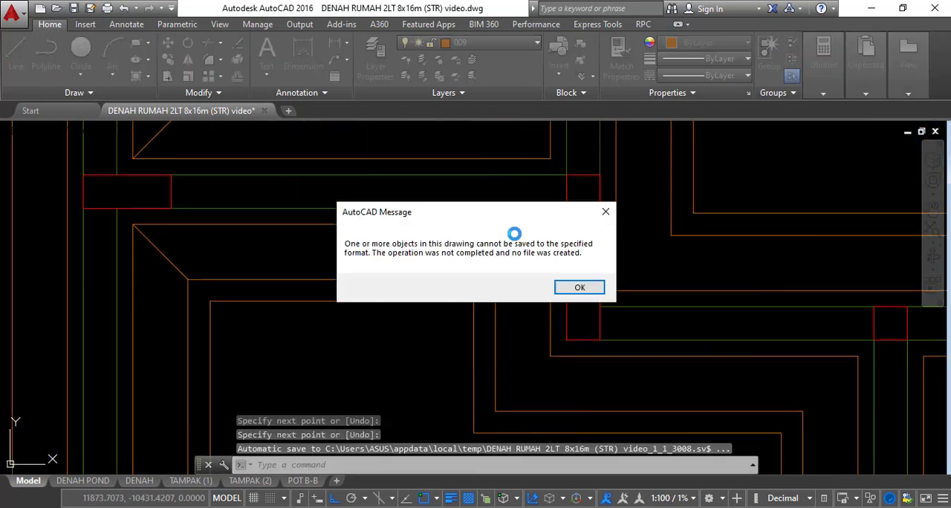
pyautogui.click(577, 286)
# Draw a diagonal across the lower-right corner of the panel above axis G
pyautogui.moveTo(587, 198); pyautogui.dragTo(564, 281, button='middle')
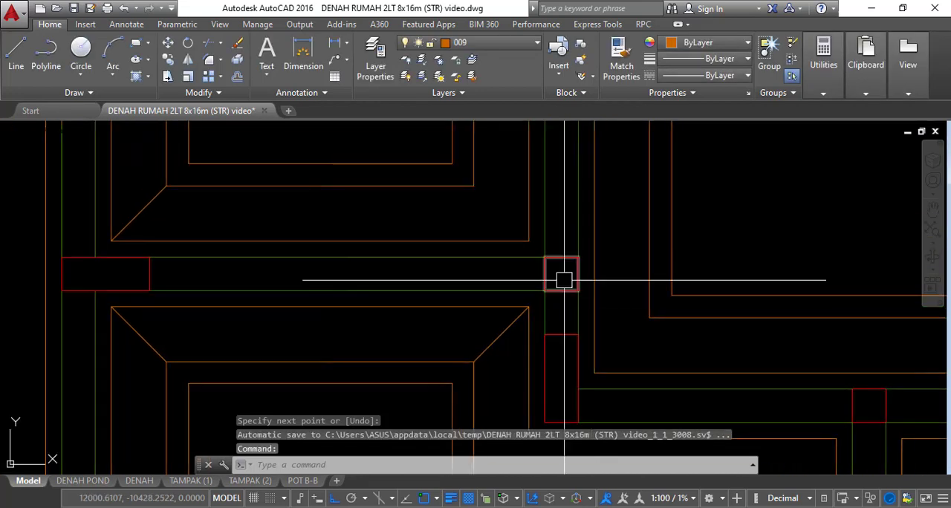
pyautogui.press('Return')
pyautogui.click(466, 185)
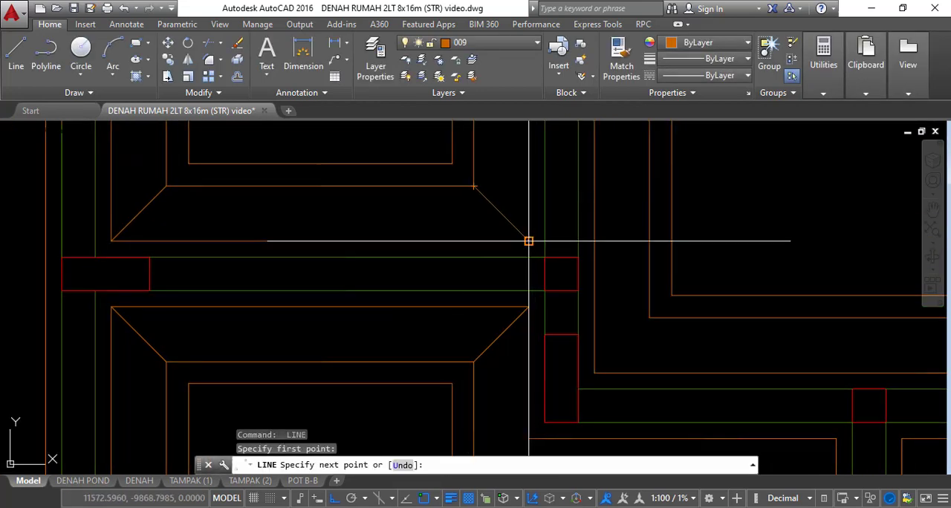
pyautogui.click(528, 240)
pyautogui.scroll(-4, 531, 235)
pyautogui.press('Return')
# Draw a diagonal across the lower-left corner of the large panel above axis F
pyautogui.scroll(2, 565, 263)
pyautogui.press('Return')
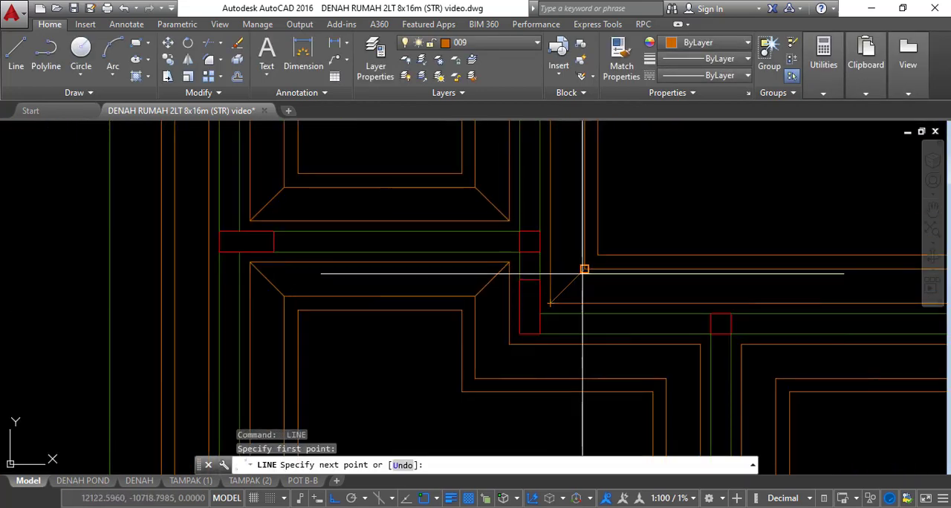
pyautogui.click(584, 269)
pyautogui.scroll(-3, 573, 267)
pyautogui.scroll(2, 522, 333)
pyautogui.press('Return')
pyautogui.press('Return')
# Draw a diagonal across the lower side of the strip's jog at axis F
pyautogui.click(487, 354)
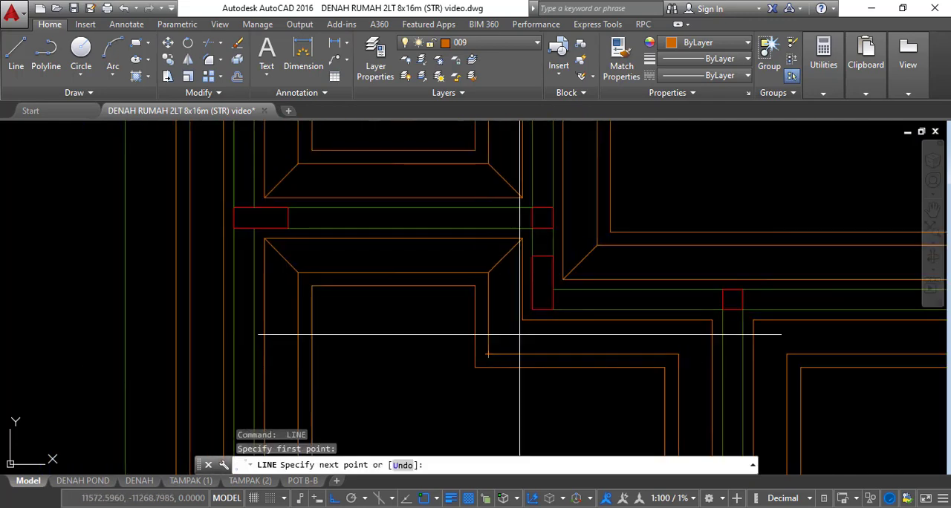
pyautogui.click(522, 320)
pyautogui.press('Return')
# Draw diagonals across the corners on either side of the vertical strip that meets the axis F strip from below
pyautogui.scroll(-3, 479, 264)
pyautogui.scroll(4, 554, 285)
pyautogui.press('Return')
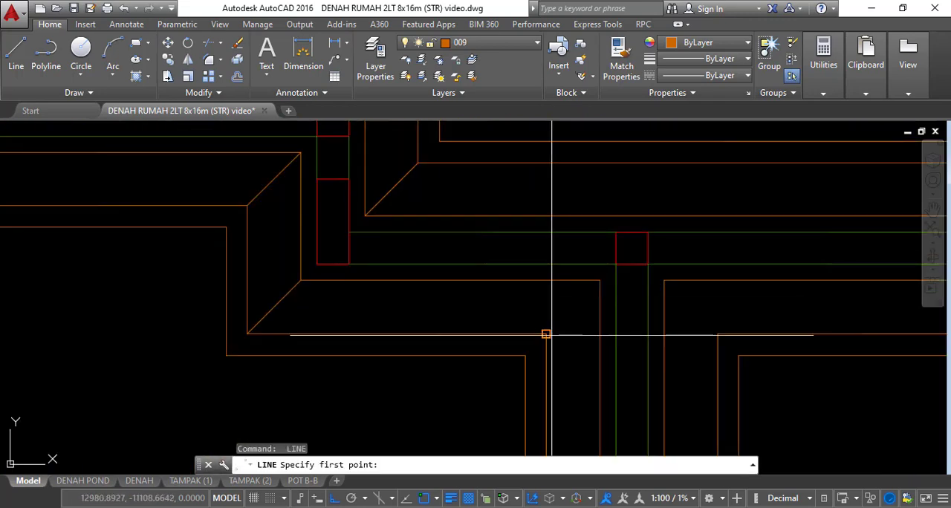
pyautogui.click(599, 282)
pyautogui.click(663, 281)
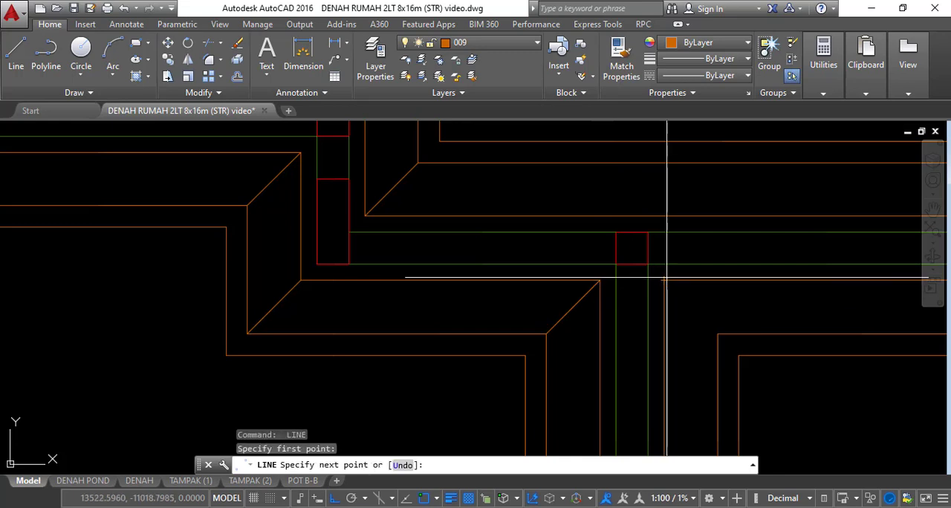
pyautogui.click(717, 334)
pyautogui.scroll(-8, 611, 243)
pyautogui.press('space')
pyautogui.moveTo(656, 274); pyautogui.dragTo(655, 262, button='middle')
pyautogui.scroll(6, 655, 262)
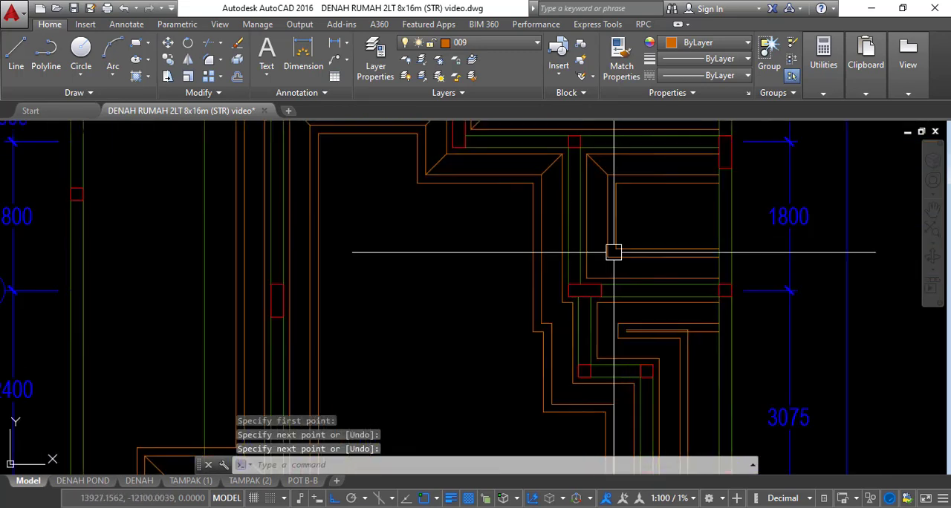
# Draw a diagonal across the upper bend of the strip's small jog beside the axis E column
pyautogui.write('l')
pyautogui.press('space')
pyautogui.click(469, 396)
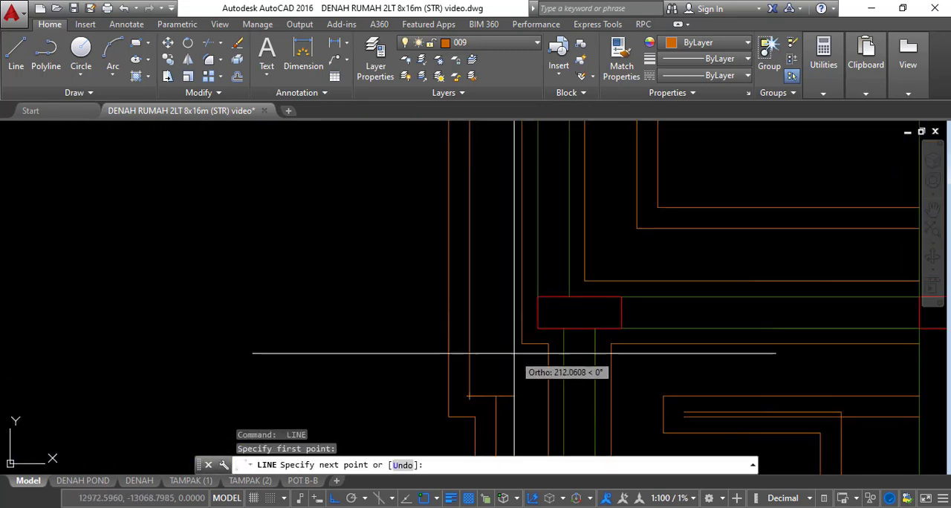
pyautogui.click(520, 344)
pyautogui.press('space')
# Draw a second diagonal across the lower bend of the strip's small jog at axis E
pyautogui.moveTo(509, 376); pyautogui.dragTo(508, 301, button='middle')
pyautogui.scroll(2, 508, 303)
pyautogui.write('l')
pyautogui.press('space')
pyautogui.click(488, 331)
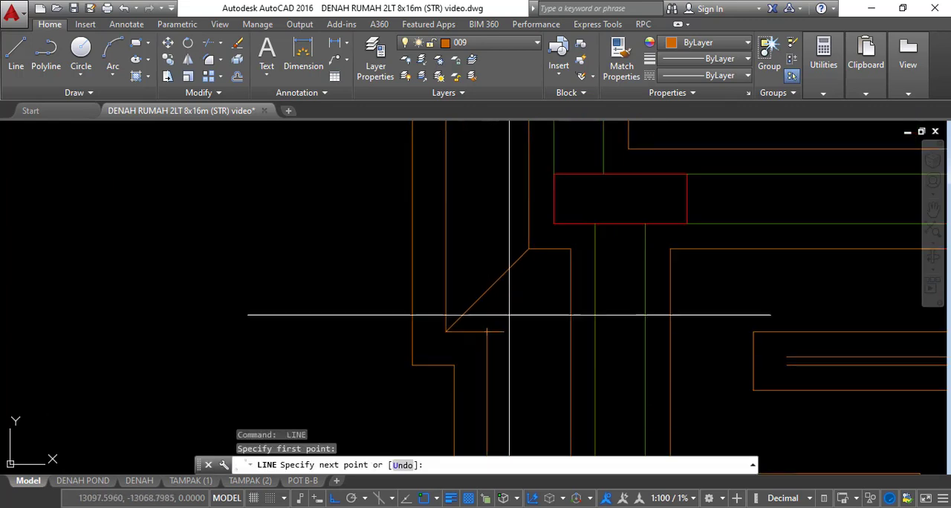
pyautogui.click(570, 250)
pyautogui.press('space')
# Draw a diagonal across the lower-left corner of the panel just above axis E
pyautogui.scroll(-4, 489, 251)
pyautogui.moveTo(599, 245); pyautogui.dragTo(556, 289, button='middle')
pyautogui.scroll(2, 512, 243)
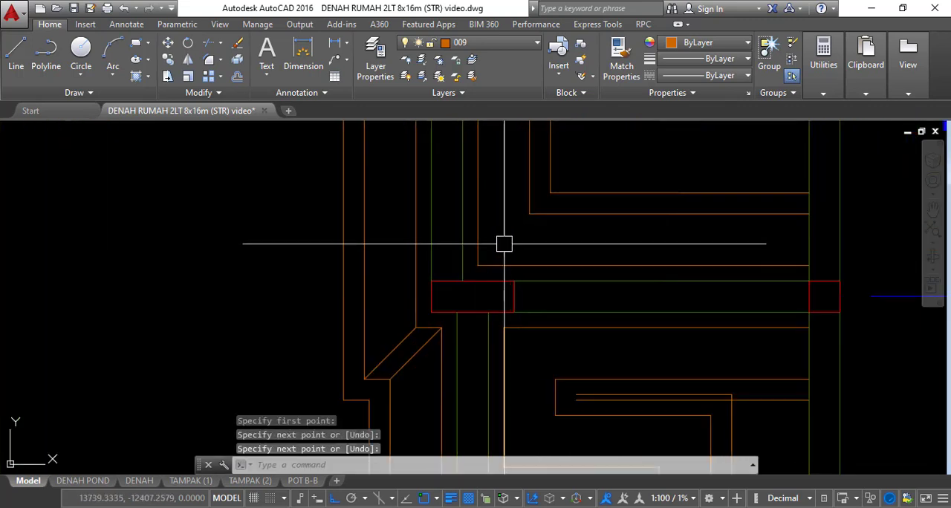
pyautogui.write('l')
pyautogui.press('space')
pyautogui.click(478, 264)
pyautogui.press('space')
# Draw a diagonal across the lower-left corner of the stepped panel just below axis E
pyautogui.scroll(-4, 520, 209)
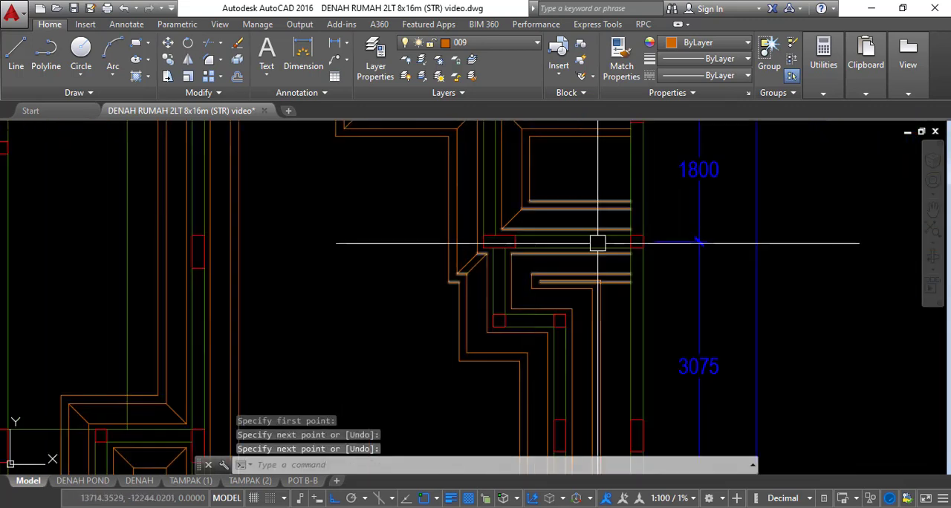
pyautogui.scroll(4, 553, 278)
pyautogui.press('space')
pyautogui.click(471, 342)
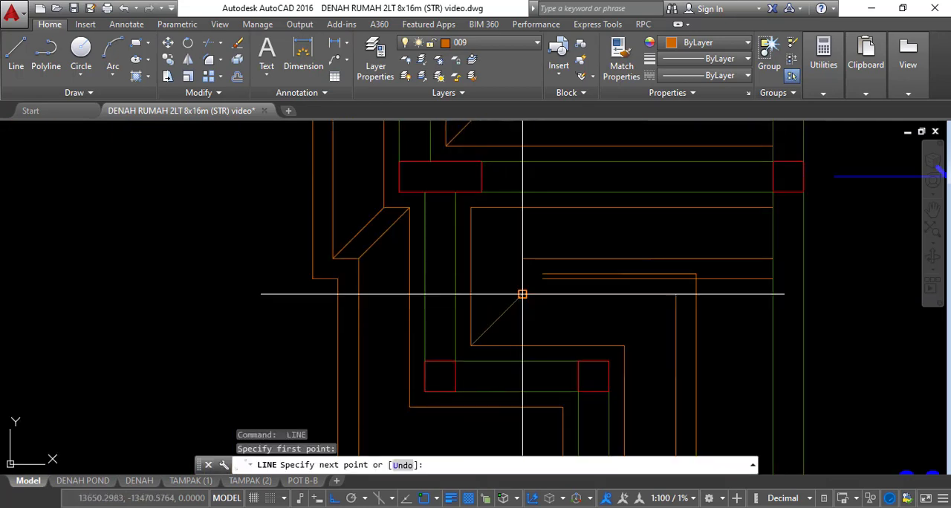
pyautogui.click(522, 294)
pyautogui.press('space')
# Draw a diagonal across the strip's lower-left bend below axis E, on the large panel's side
pyautogui.scroll(-4, 520, 239)
pyautogui.scroll(4, 460, 237)
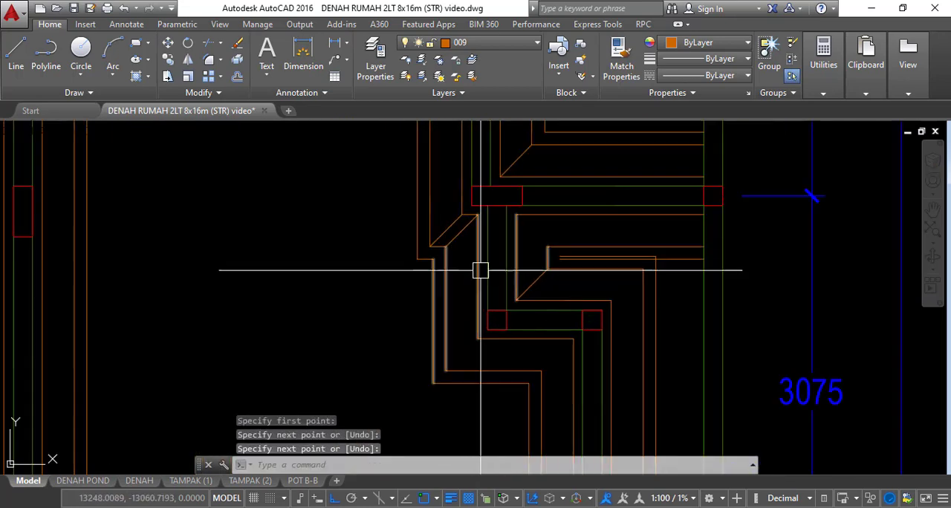
pyautogui.press('space')
pyautogui.click(444, 310)
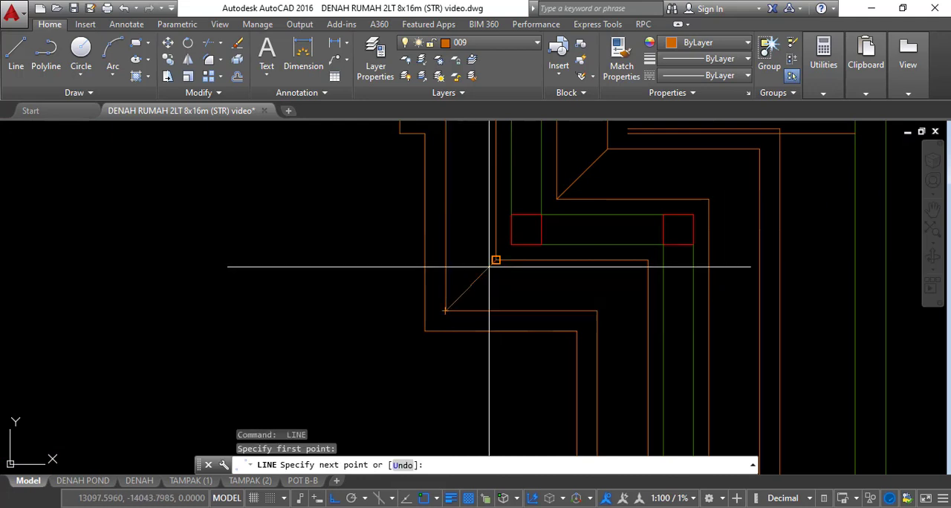
pyautogui.click(496, 260)
pyautogui.press('space')
# Draw a diagonal on the large panel's side where the stepped strip below axis E turns downward again
pyautogui.scroll(-2, 567, 257)
pyautogui.press('space')
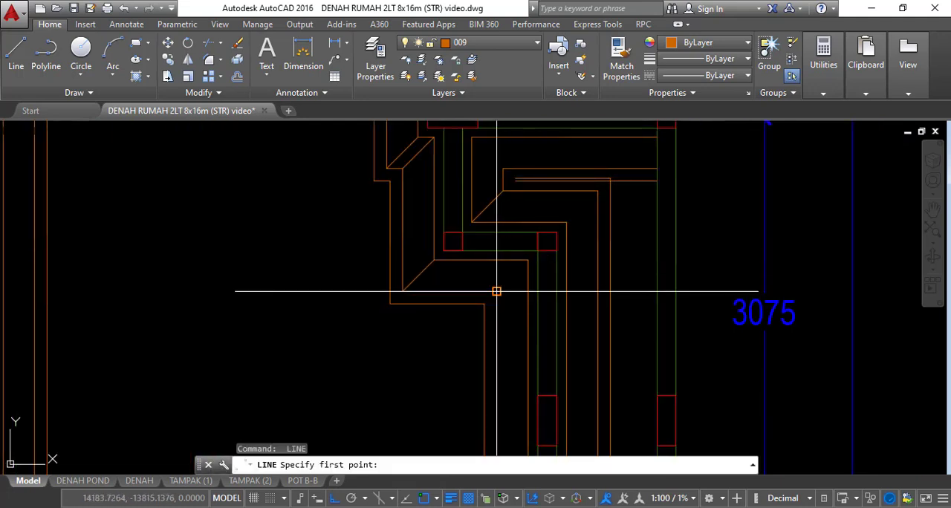
pyautogui.click(495, 289)
pyautogui.click(525, 260)
pyautogui.press('space')
# Draw a diagonal across the matching upper-right bend on the opposite side of the stepped strip below axis E
pyautogui.scroll(2, 562, 238)
pyautogui.press('space')
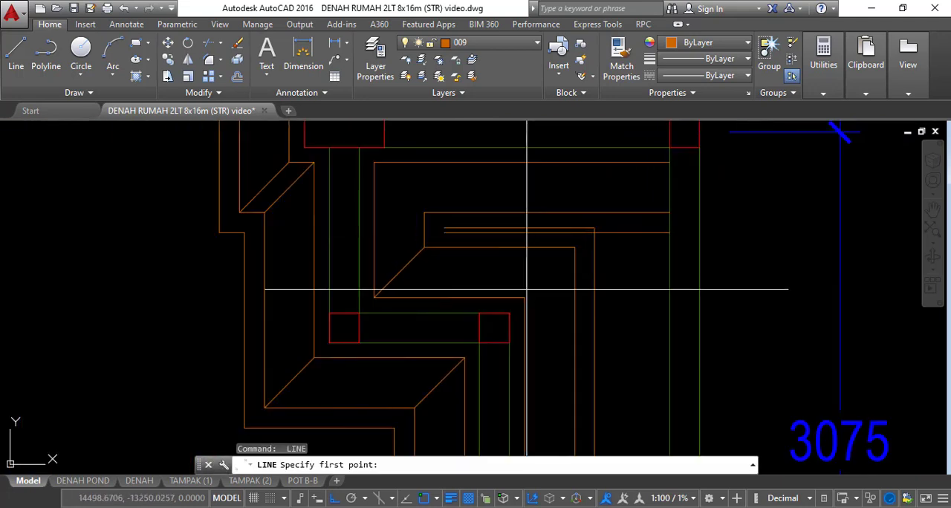
pyautogui.click(525, 297)
pyautogui.click(574, 248)
pyautogui.press('space')
# Review the strip corners across the whole foundation plan for missing diagonals
pyautogui.scroll(-5, 576, 207)
pyautogui.moveTo(627, 269); pyautogui.dragTo(617, 198, button='middle')
pyautogui.moveTo(553, 319); pyautogui.dragTo(581, 210, button='middle')
pyautogui.moveTo(538, 277); pyautogui.dragTo(548, 387, button='middle')
pyautogui.scroll(-2, 506, 257)
pyautogui.moveTo(502, 254); pyautogui.dragTo(508, 356, button='middle')
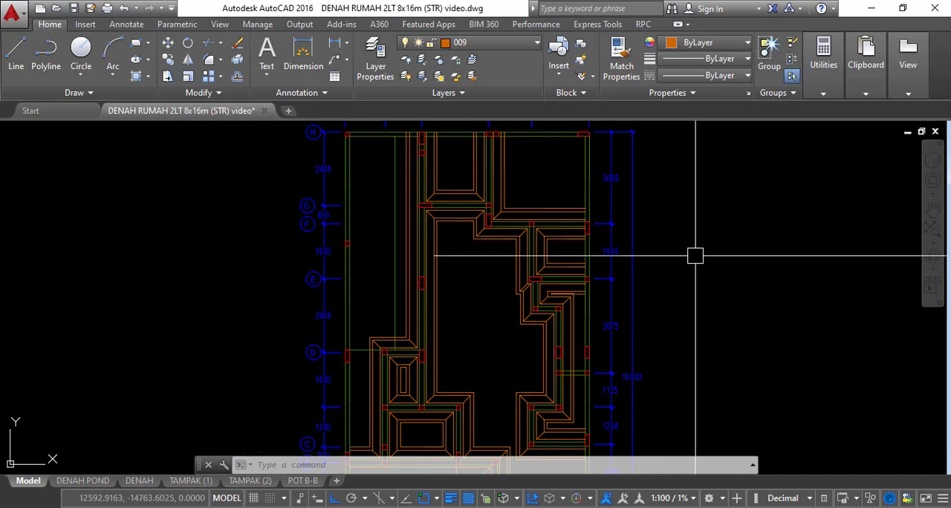
pyautogui.scroll(-5, 471, 257)
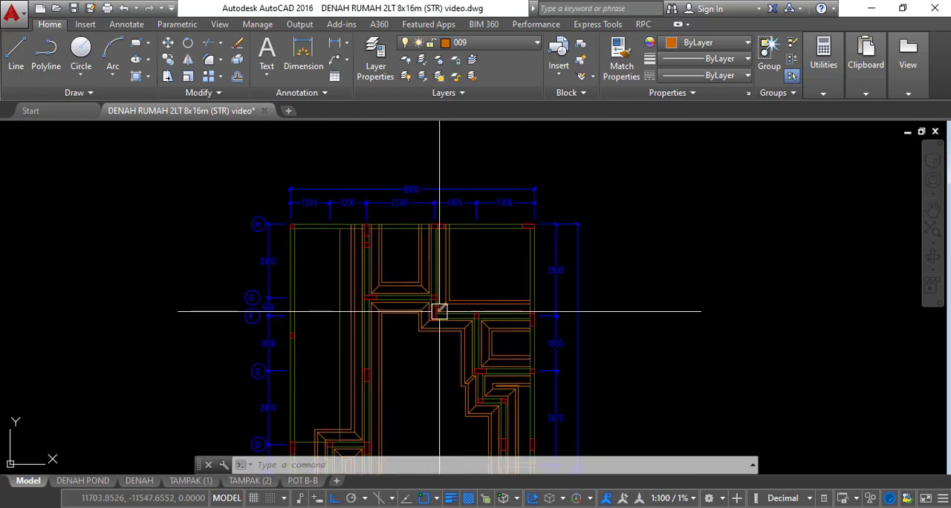
# Examine the profile and width dimensions of the edge stone foundation at the right end of the building section
pyautogui.moveTo(491, 246); pyautogui.dragTo(404, 393, button='middle')
pyautogui.scroll(-2, 458, 269)
pyautogui.moveTo(488, 235); pyautogui.dragTo(433, 327, button='middle')
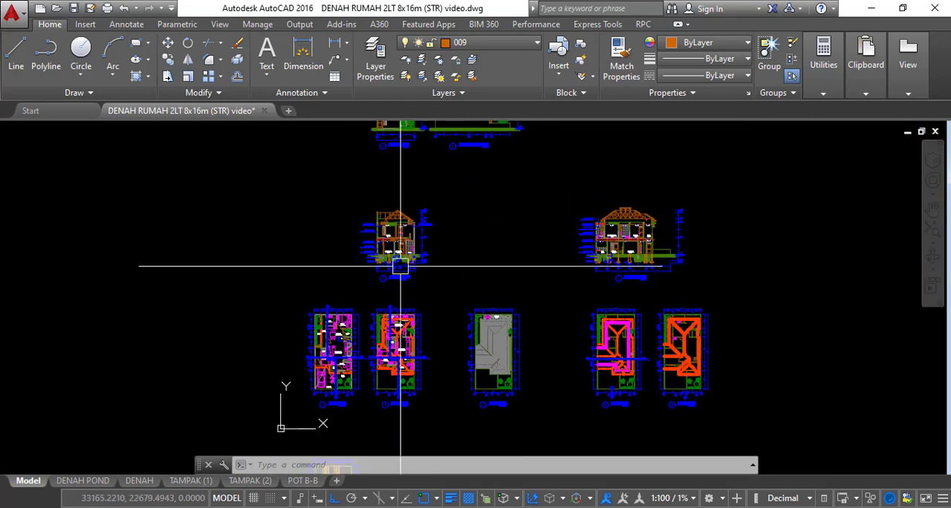
pyautogui.scroll(4, 401, 265)
pyautogui.scroll(8, 439, 212)
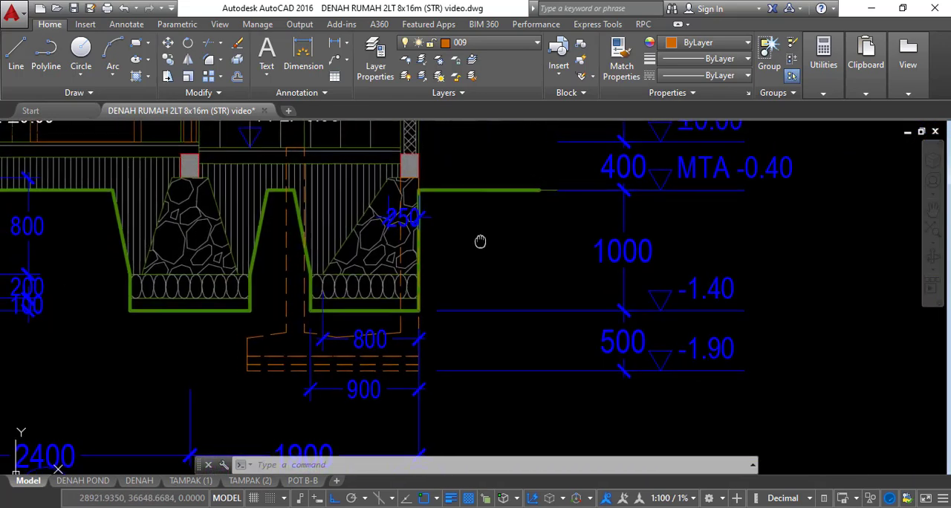
pyautogui.scroll(2, 480, 240)
pyautogui.write('p')
pyautogui.press('Return')
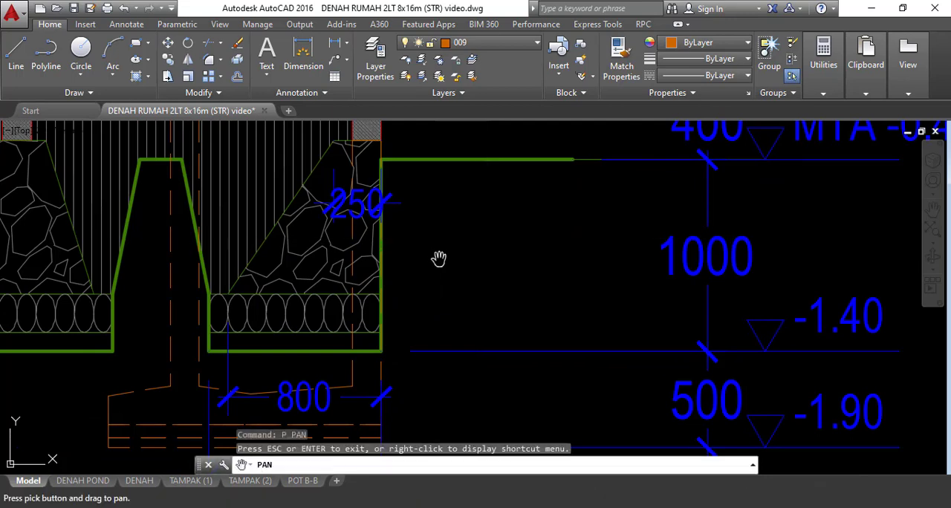
pyautogui.scroll(-2, 435, 259)
pyautogui.scroll(2, 450, 234)
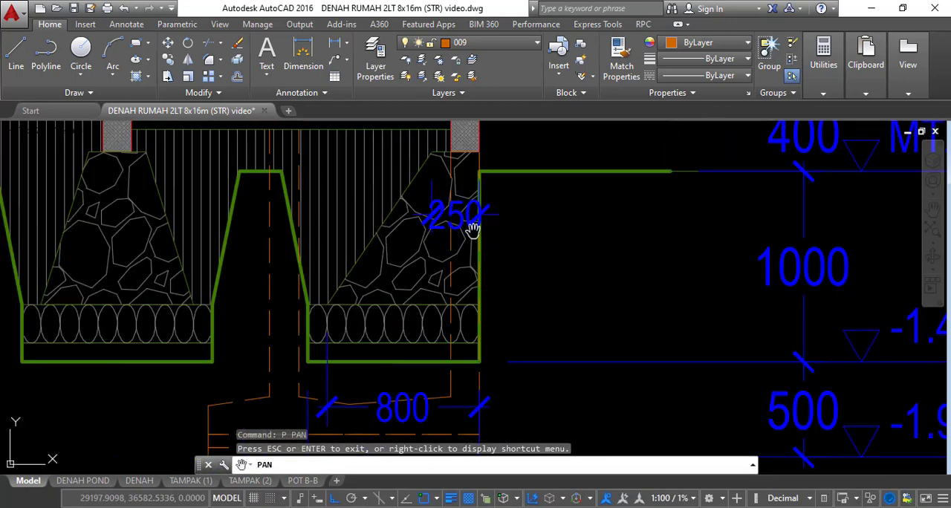
pyautogui.scroll(-2, 454, 222)
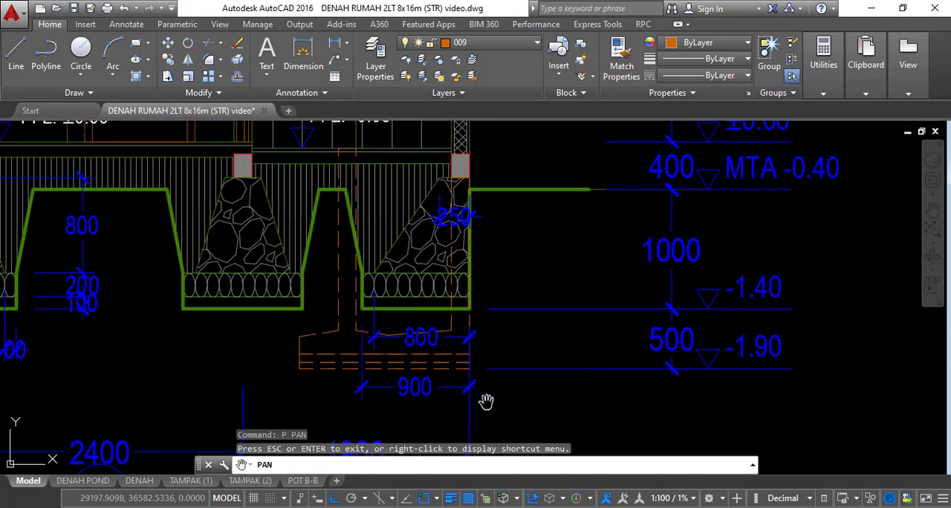
pyautogui.press('Escape')
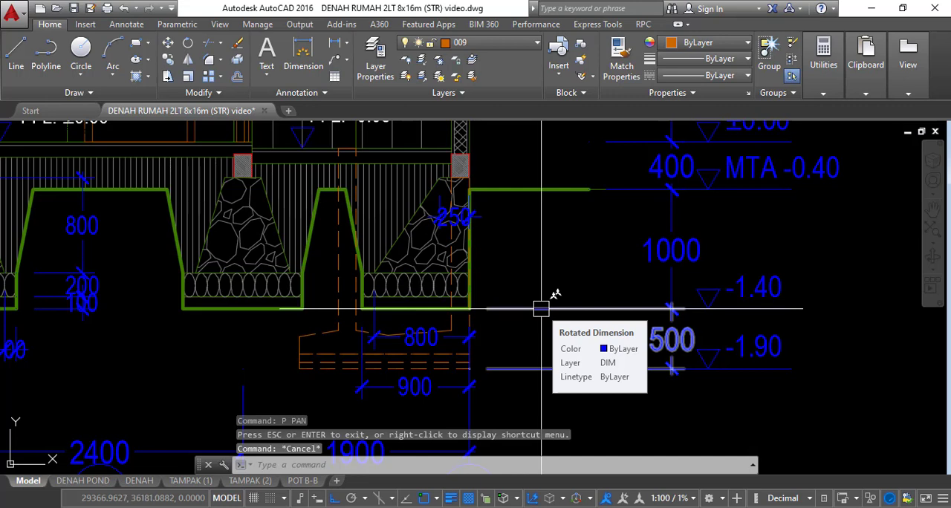
# Create a new multiline style named P2, starting from style P1
pyautogui.write('mls')
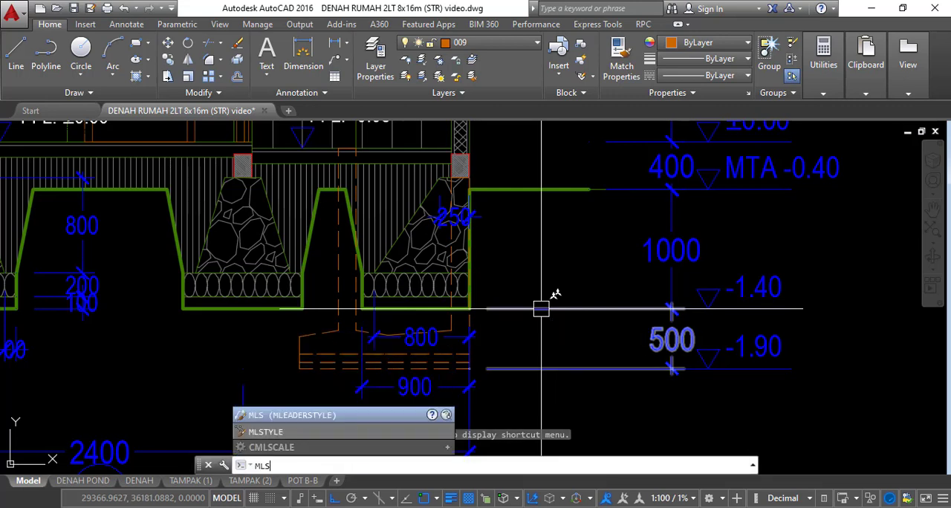
pyautogui.press('Down')
pyautogui.press('Return')
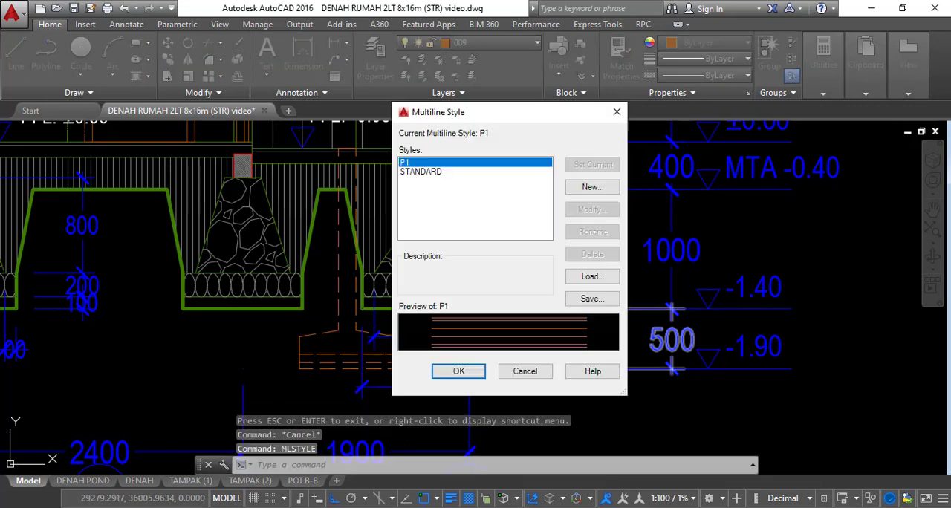
pyautogui.moveTo(473, 111); pyautogui.dragTo(479, 98)
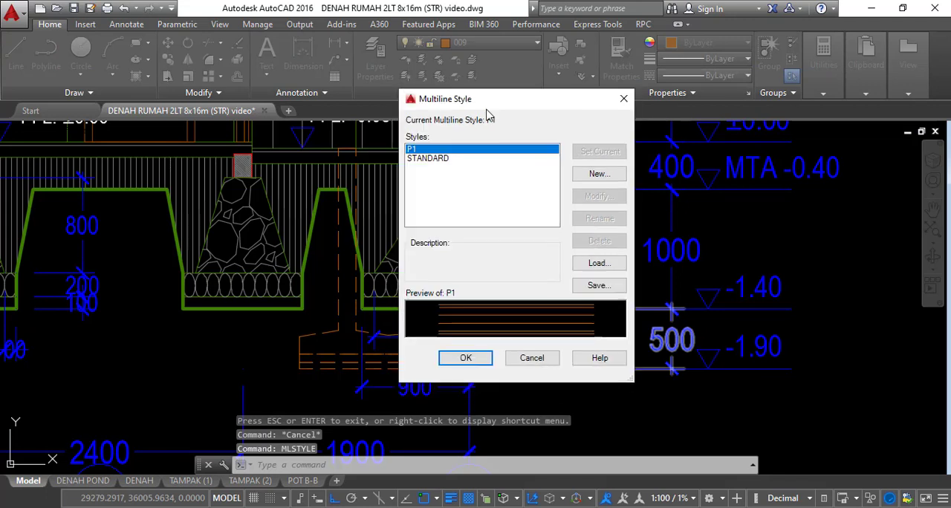
pyautogui.moveTo(555, 101); pyautogui.dragTo(681, 102)
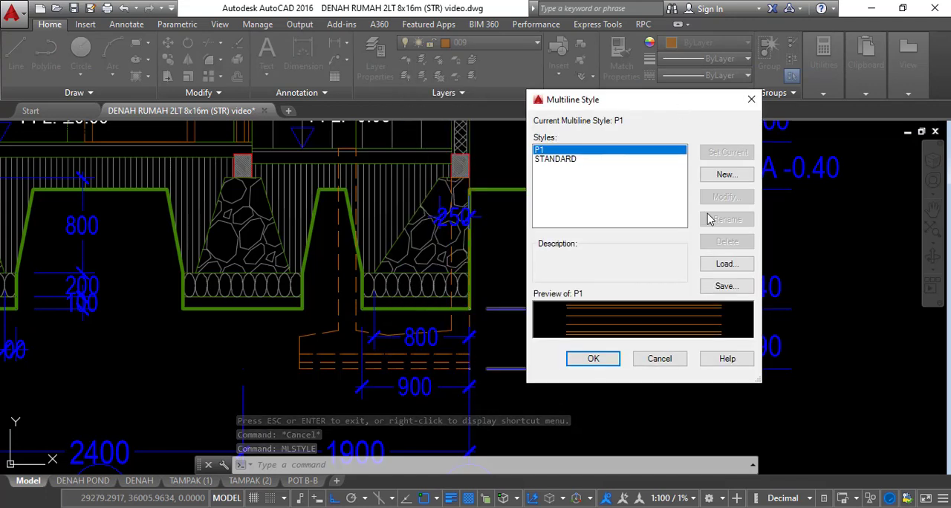
pyautogui.click(726, 175)
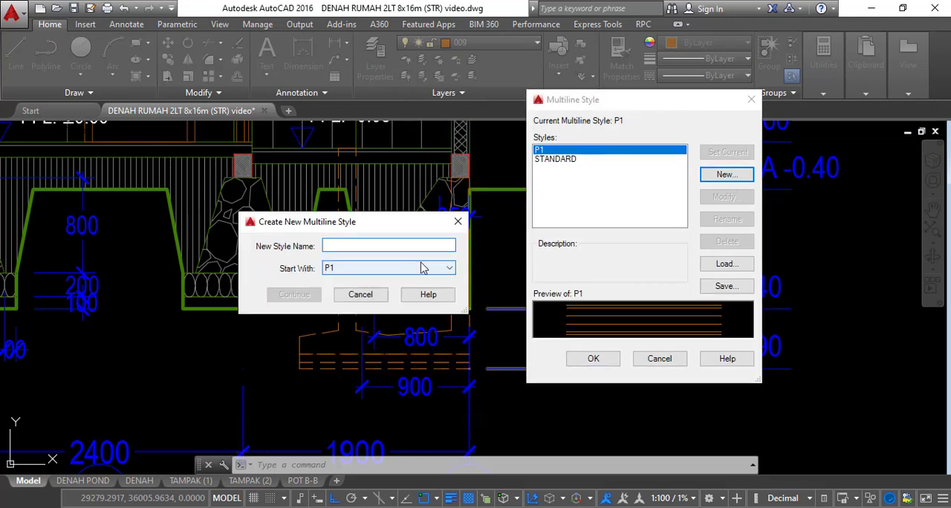
pyautogui.write('P2')
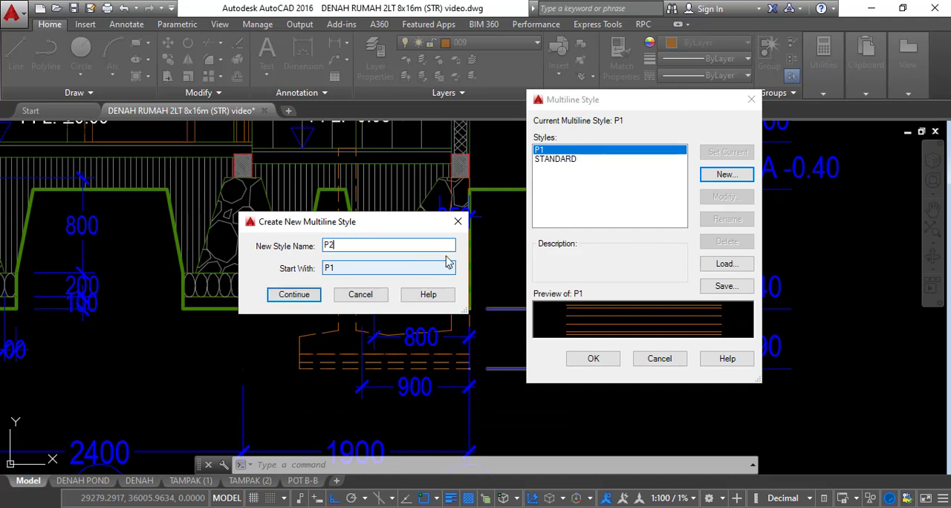
pyautogui.click(310, 295)
# Delete the elements inherited by multiline style P2, keeping only the one at offset -500
pyautogui.moveTo(572, 116); pyautogui.dragTo(644, 108)
pyautogui.click(795, 223)
pyautogui.click(795, 222)
pyautogui.click(795, 222)
pyautogui.click(795, 222)
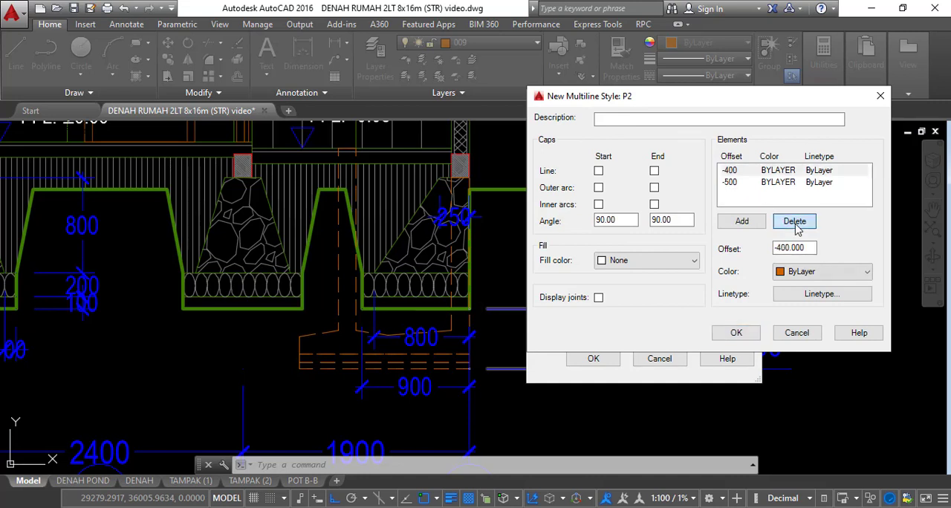
pyautogui.click(794, 222)
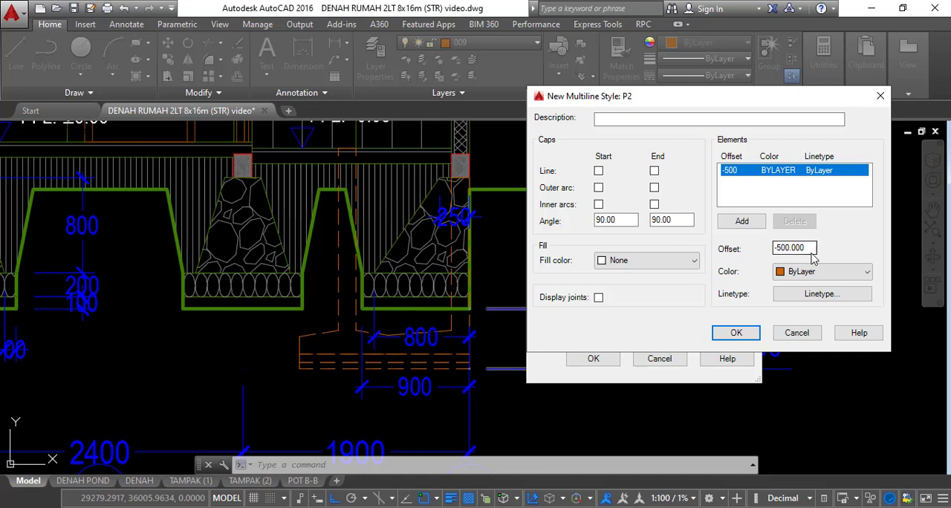
# Define the elements of multiline style P2 at offsets 175, 725 and 825, removing the surplus element at offset 0
pyautogui.moveTo(813, 250); pyautogui.dragTo(748, 248)
pyautogui.write('175')
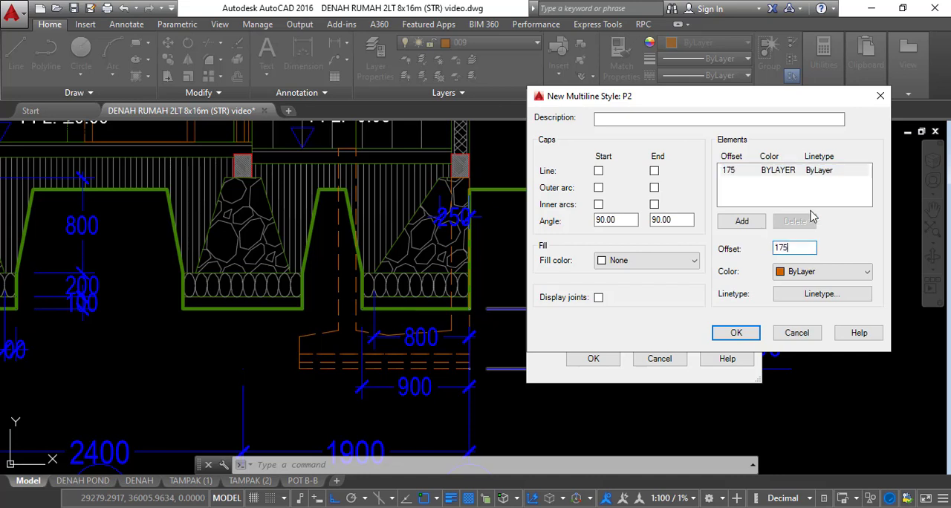
pyautogui.click(741, 221)
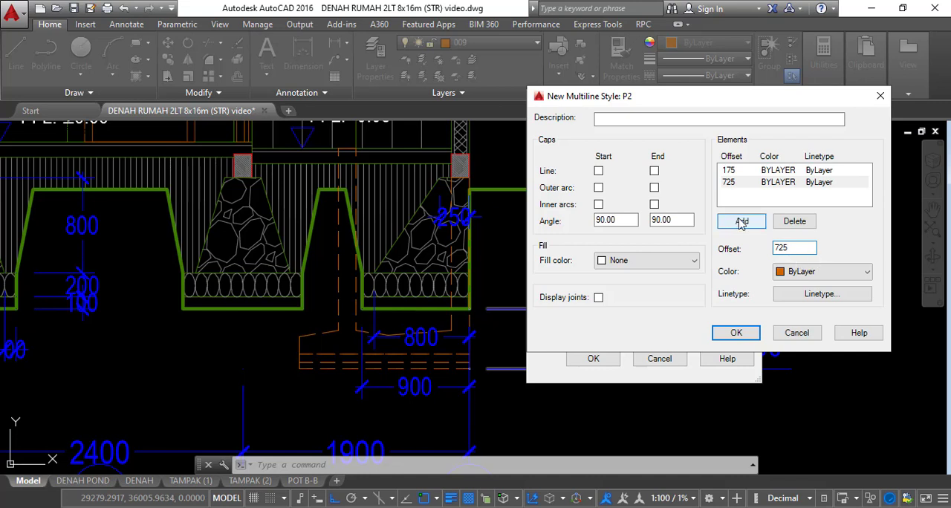
pyautogui.click(739, 221)
pyautogui.doubleClick(802, 248)
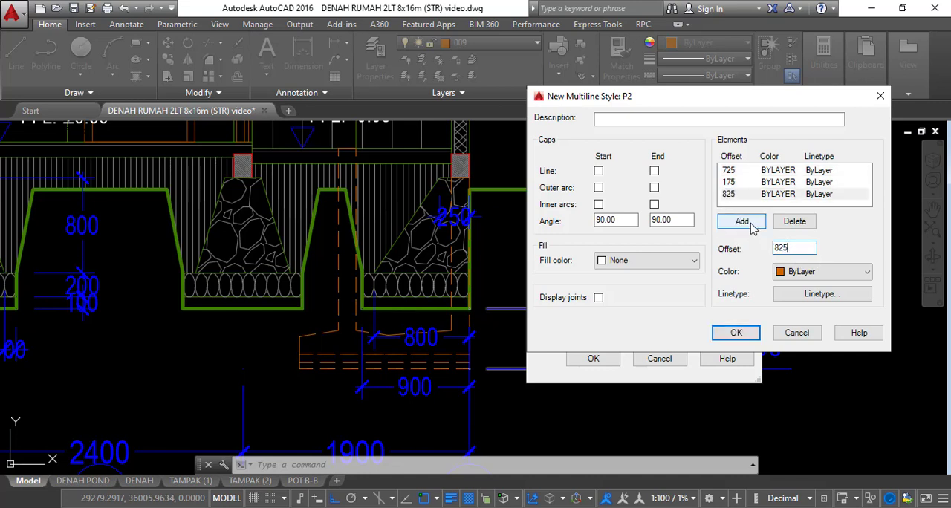
pyautogui.click(740, 221)
pyautogui.click(865, 191)
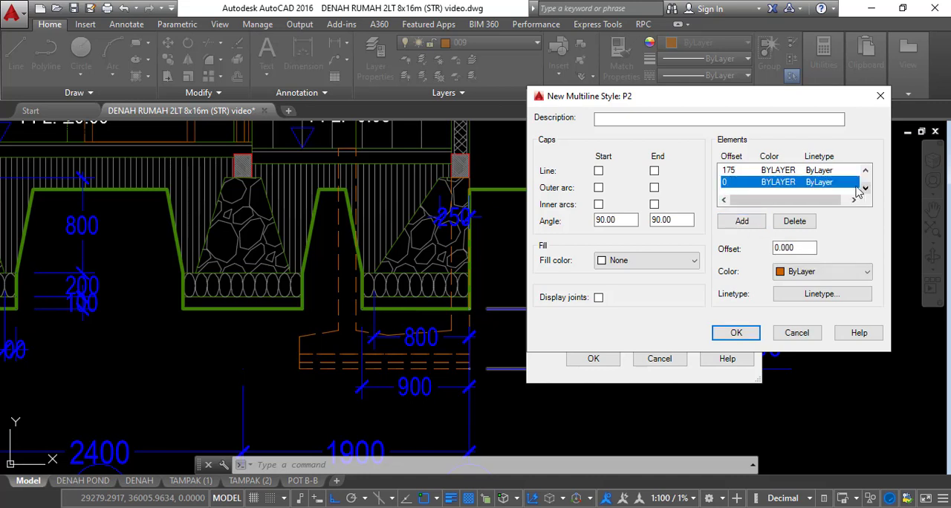
pyautogui.click(792, 221)
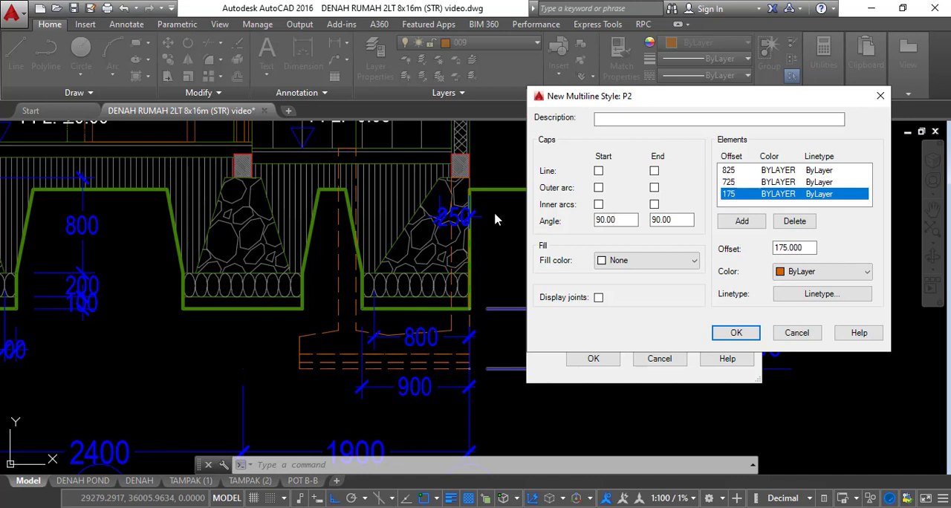
# Save multiline style P2 and make it the current multiline style
pyautogui.click(735, 332)
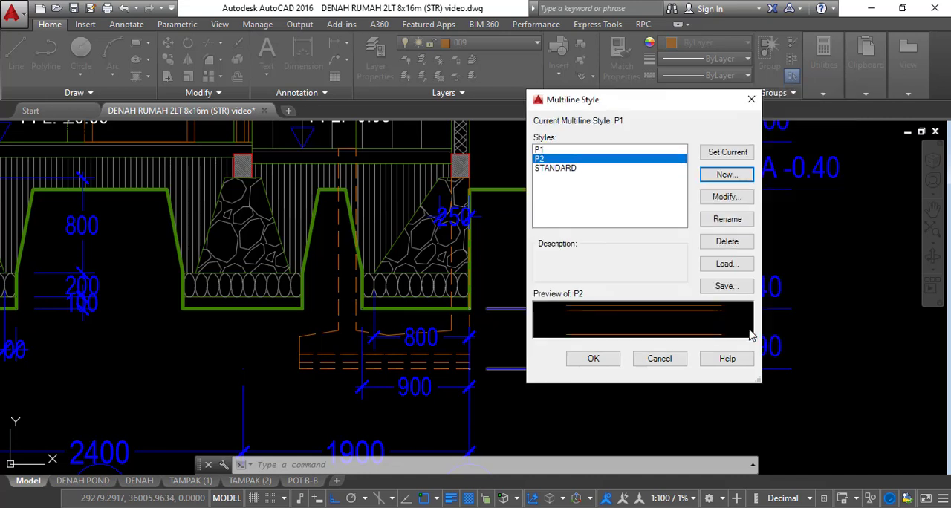
pyautogui.click(726, 154)
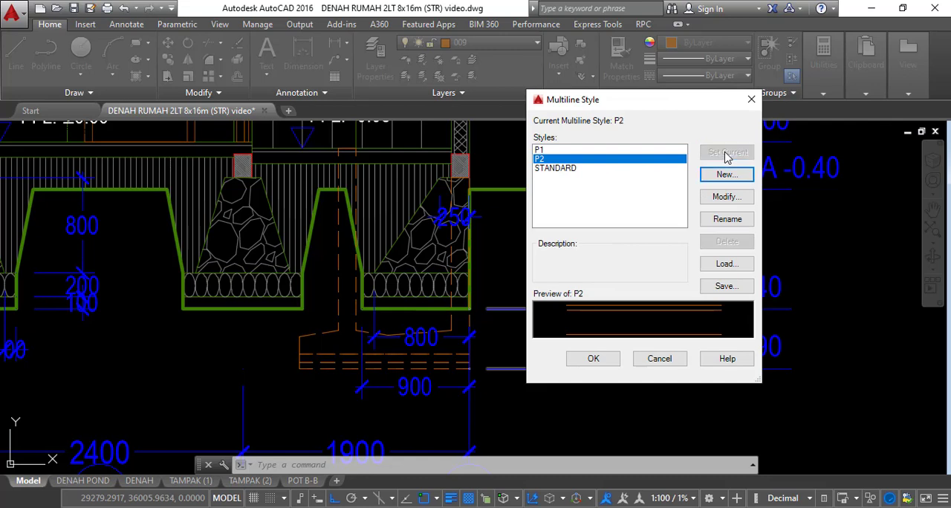
pyautogui.click(592, 360)
pyautogui.scroll(-5, 632, 229)
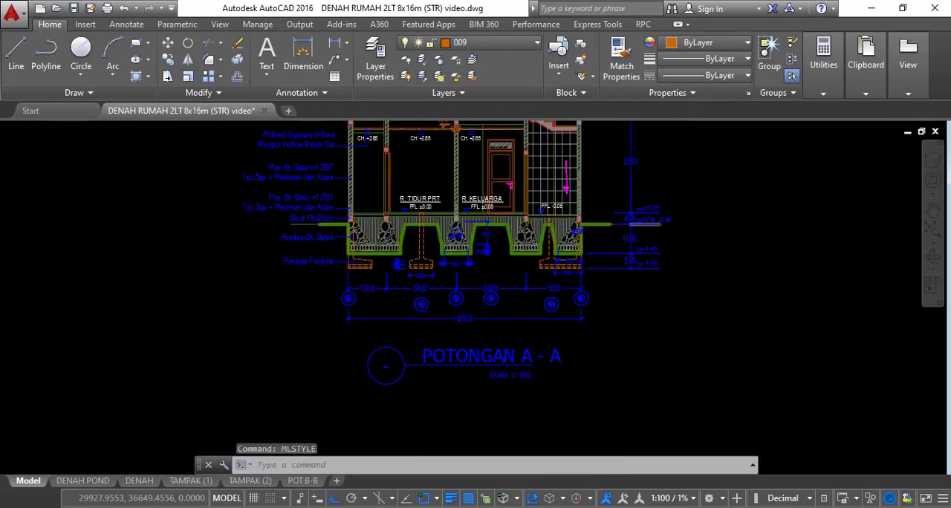
pyautogui.moveTo(555, 424); pyautogui.dragTo(558, 257, button='middle')
pyautogui.scroll(8, 566, 313)
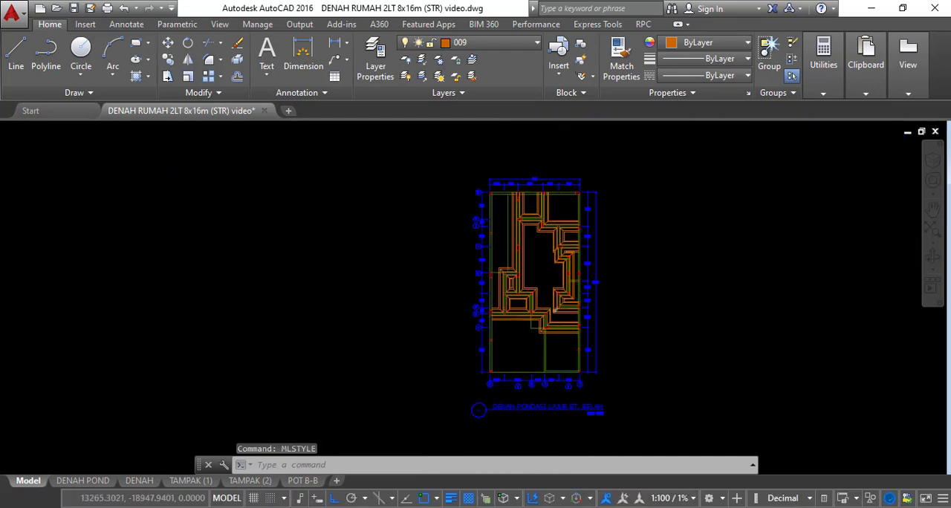
pyautogui.moveTo(572, 318); pyautogui.dragTo(558, 254, button='middle')
pyautogui.write('ML')
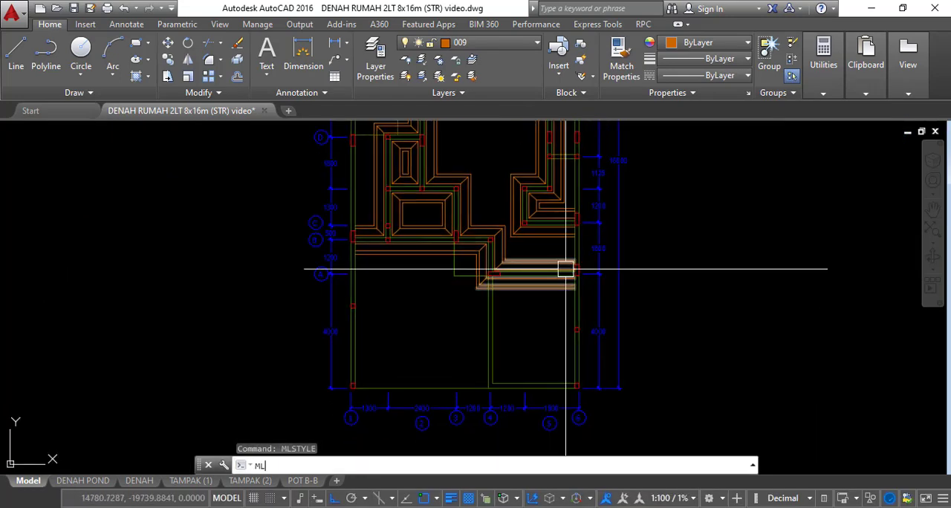
pyautogui.press('Return')
pyautogui.moveTo(398, 352); pyautogui.dragTo(484, 298, button='middle')
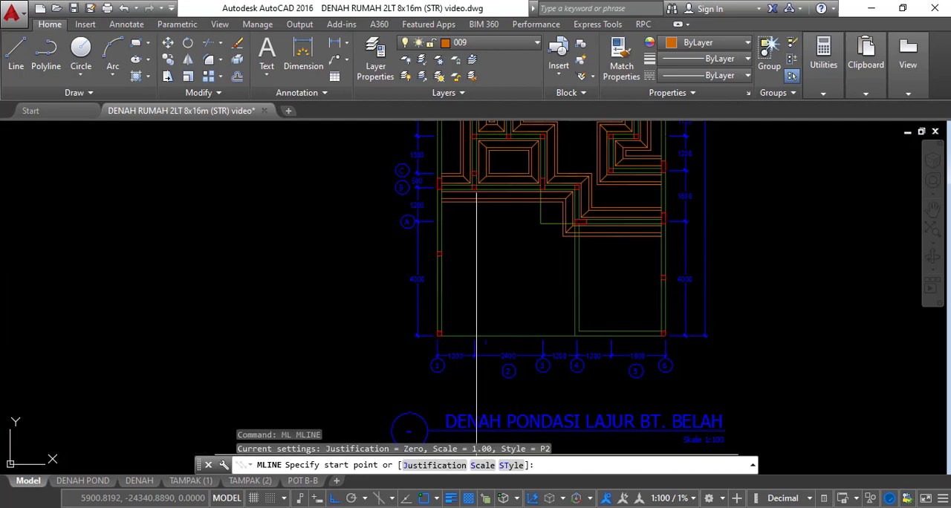
pyautogui.scroll(6, 446, 336)
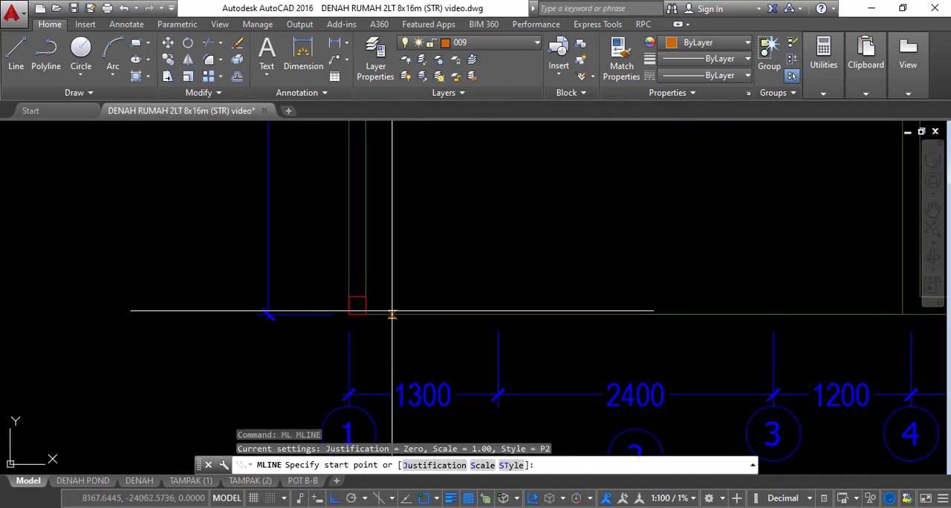
pyautogui.scroll(4, 402, 327)
pyautogui.click(427, 355)
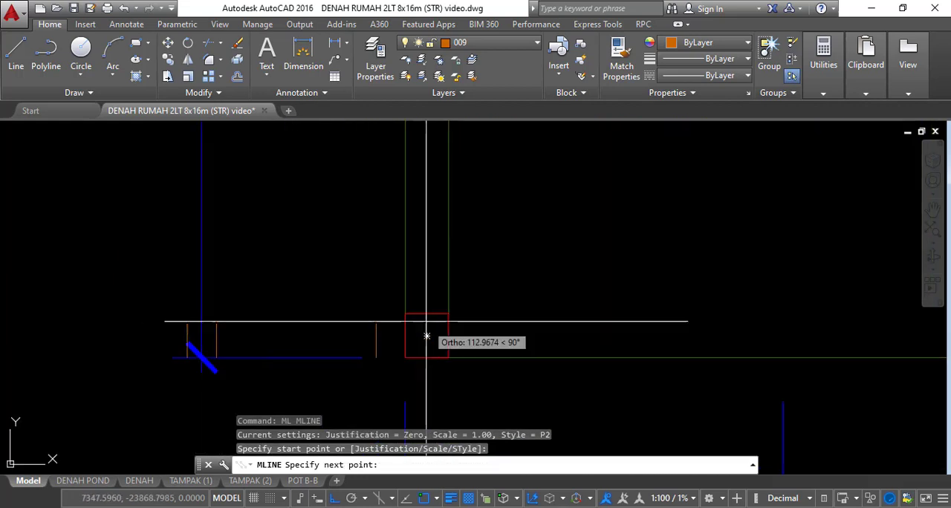
pyautogui.scroll(-3, 425, 268)
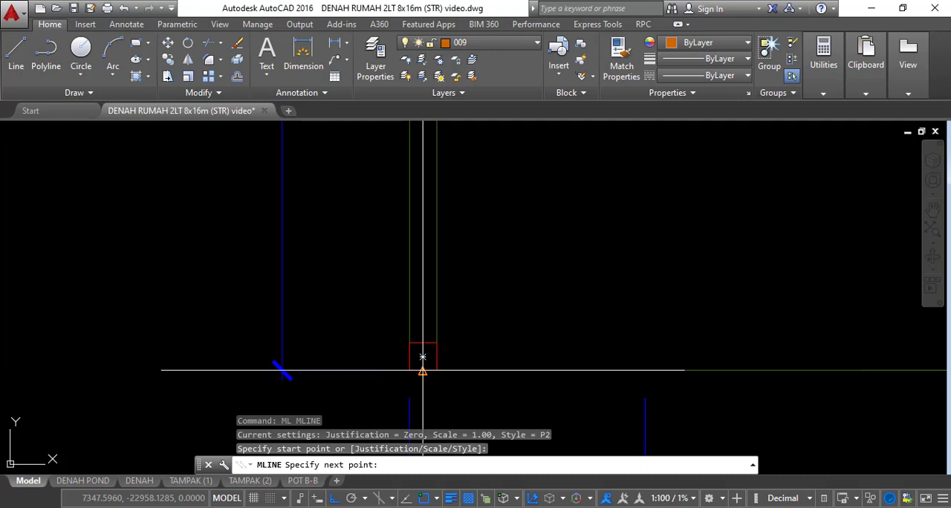
pyautogui.scroll(-4, 424, 362)
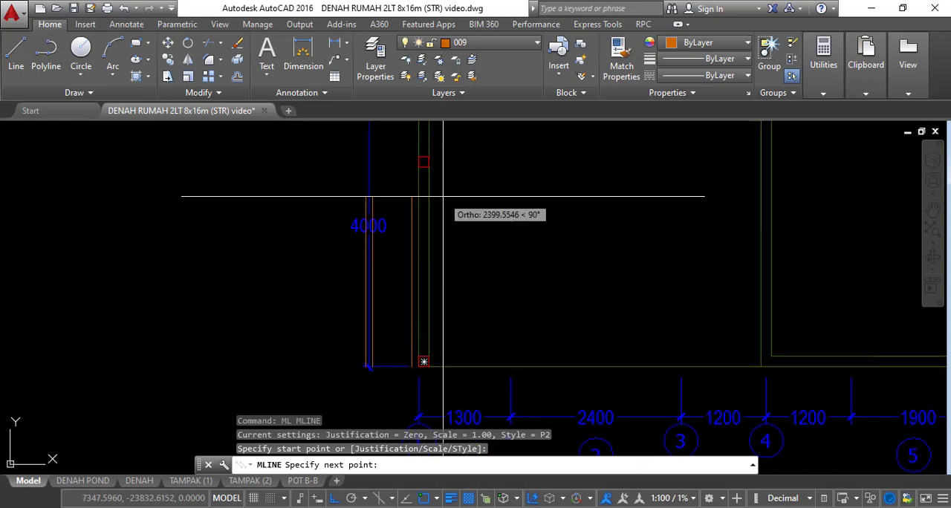
pyautogui.scroll(-2, 442, 196)
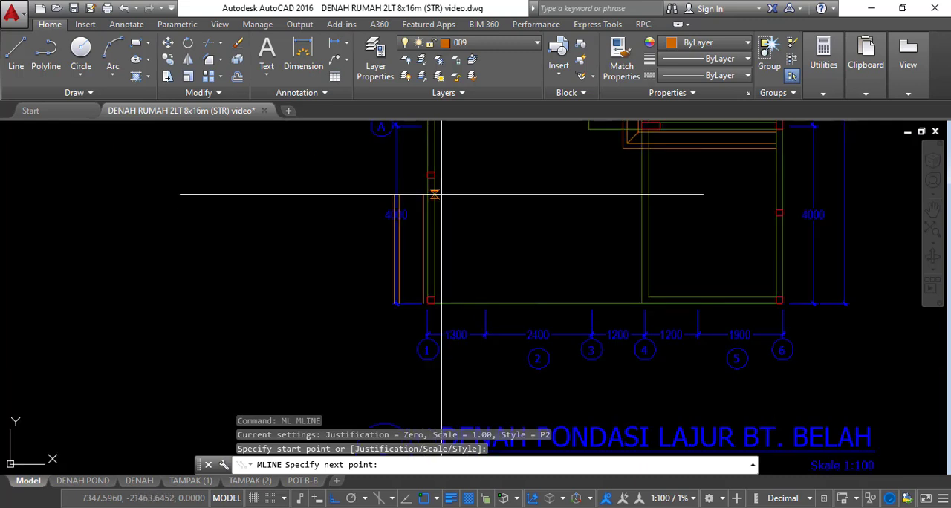
pyautogui.press('Escape')
# Draw a P2 multiline along grid line 6, from the lower-right column of the foundation plan up to grid line H
pyautogui.moveTo(638, 238); pyautogui.dragTo(392, 271, button='middle')
pyautogui.scroll(2, 537, 343)
pyautogui.scroll(2, 546, 346)
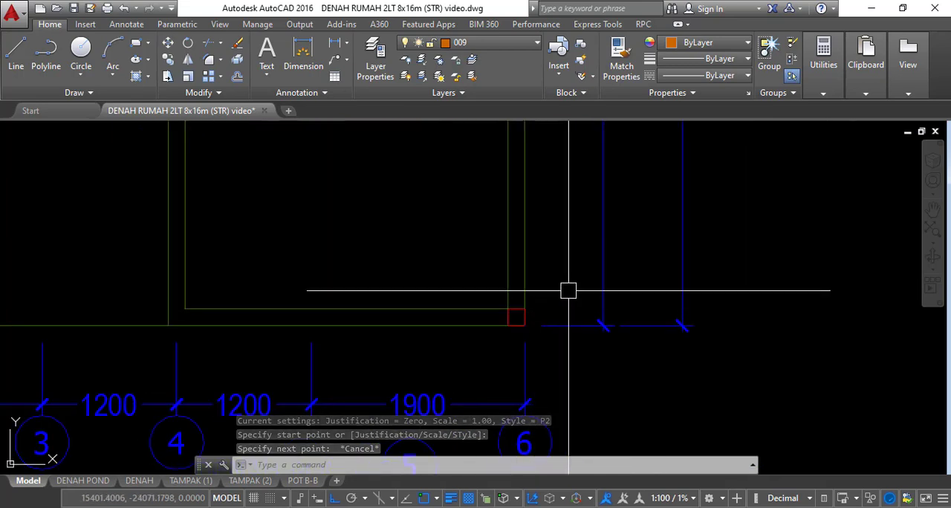
pyautogui.press('Return')
pyautogui.scroll(2, 490, 309)
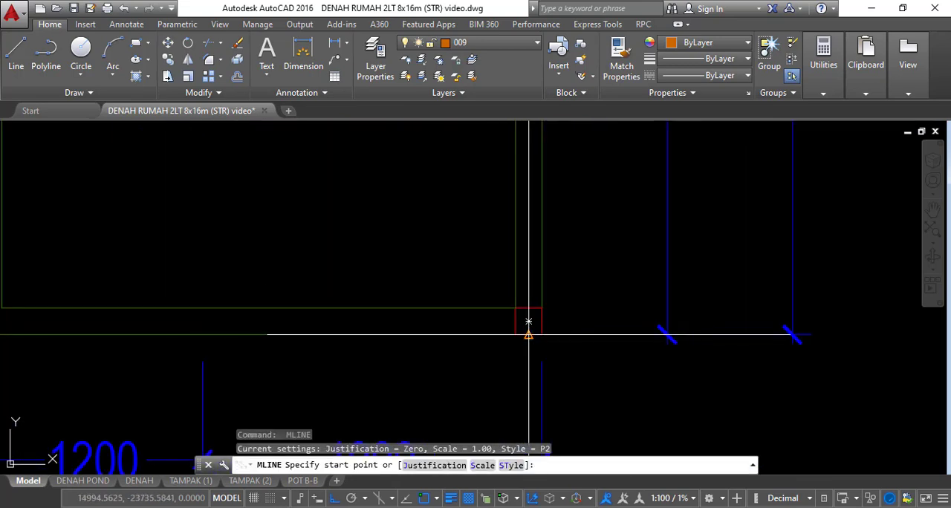
pyautogui.click(529, 334)
pyautogui.scroll(-5, 534, 255)
pyautogui.moveTo(536, 200); pyautogui.dragTo(537, 336, button='middle')
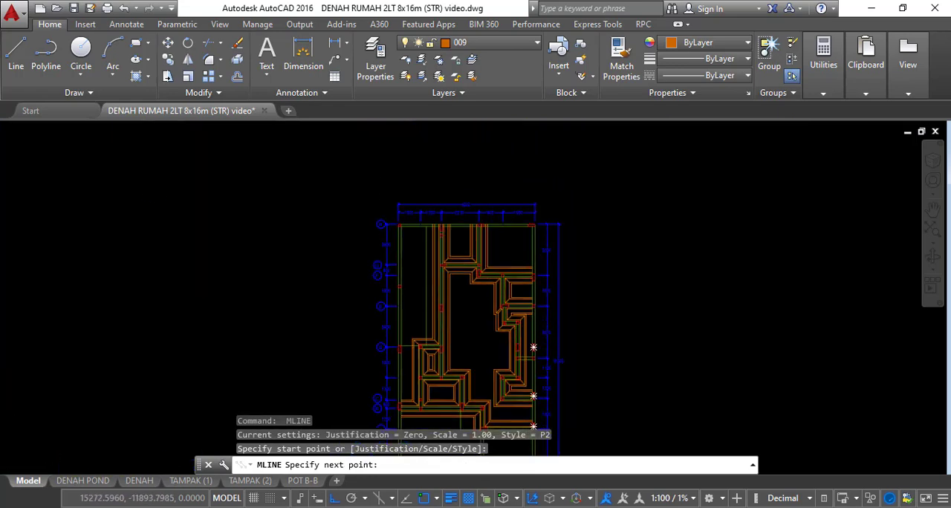
pyautogui.scroll(12, 537, 238)
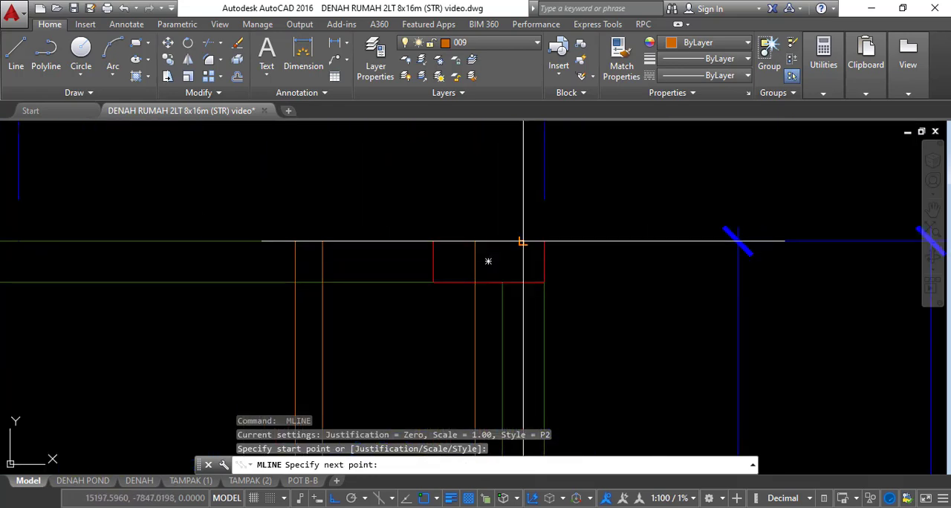
pyautogui.click(519, 240)
pyautogui.press('Escape')
# Draw a P2 multiline along grid line H, from the outer face of the column at grid line 6 to the corner column at grid line 1
pyautogui.press('Return')
pyautogui.click(543, 261)
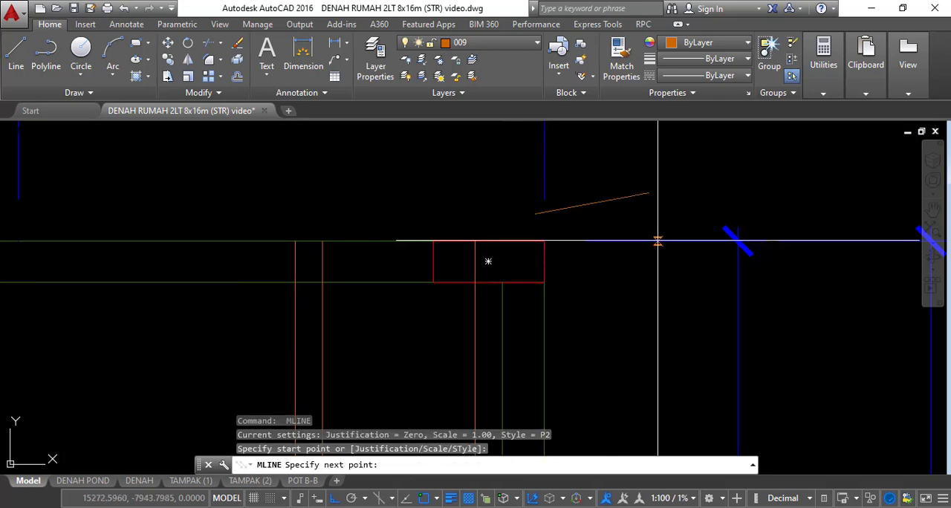
pyautogui.scroll(-8, 658, 239)
pyautogui.moveTo(370, 254); pyautogui.dragTo(488, 249, button='middle')
pyautogui.scroll(4, 439, 242)
pyautogui.scroll(3, 416, 232)
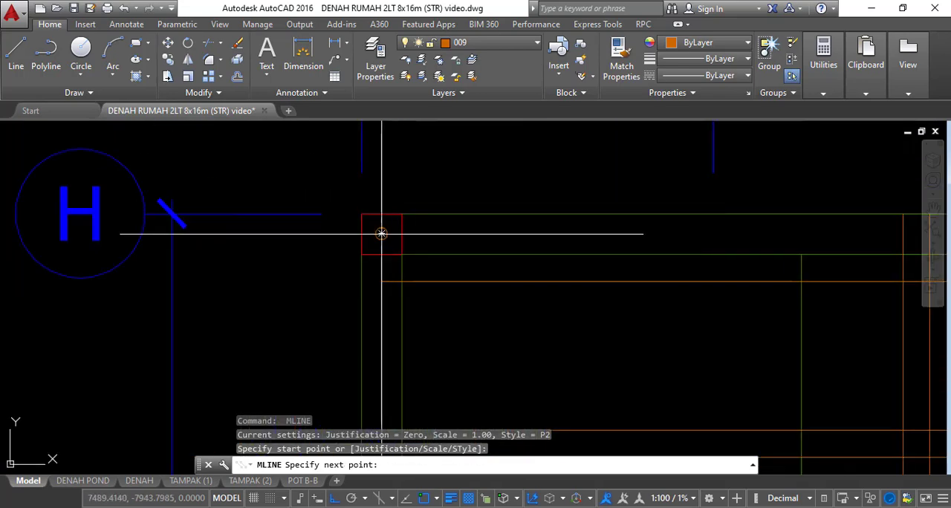
pyautogui.click(393, 225)
pyautogui.press('Escape')
# Draw a P2 multiline along grid line 1, from the corner column at grid line H down to the plan's lower-left column
pyautogui.scroll(2, 401, 215)
pyautogui.press('Return')
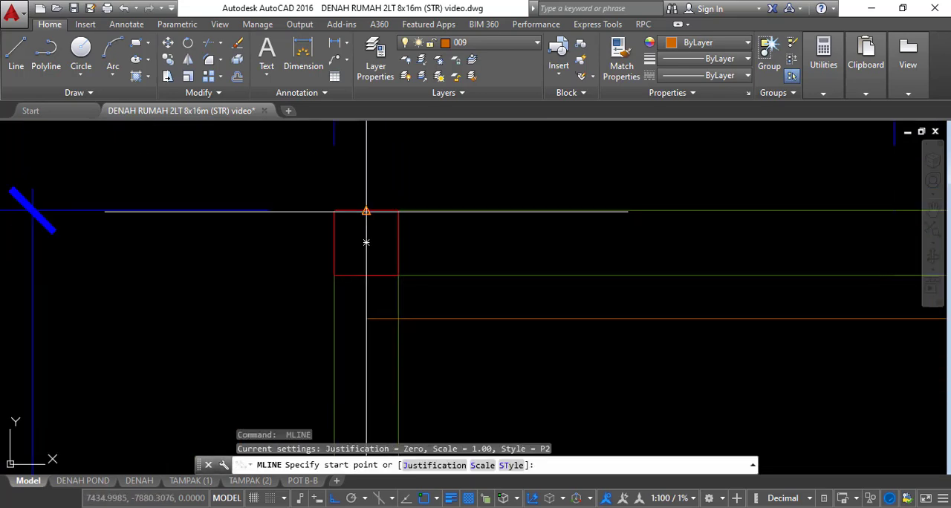
pyautogui.click(365, 212)
pyautogui.scroll(-6, 372, 223)
pyautogui.scroll(6, 377, 273)
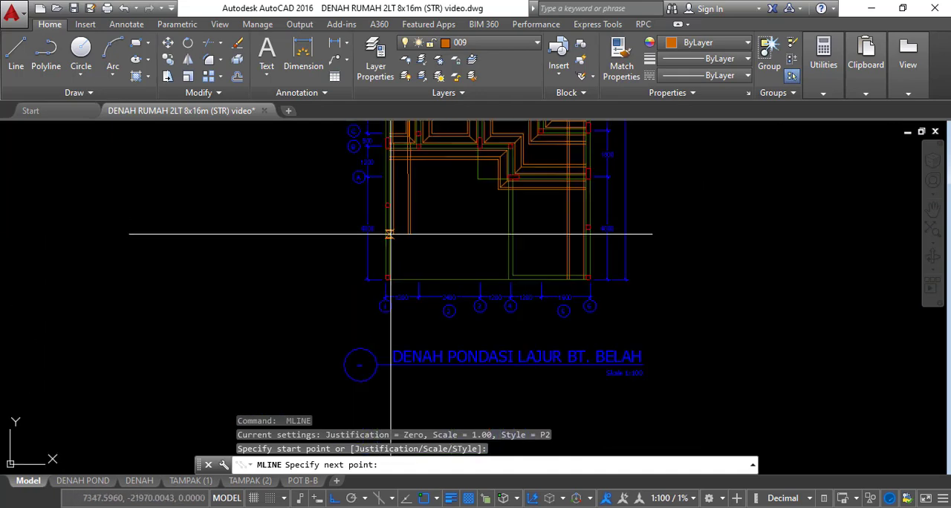
pyautogui.click(361, 320)
pyautogui.press('Return')
# Join the P2 multilines along grid lines 1 and H into a corner with multiline editing
pyautogui.scroll(-5, 362, 321)
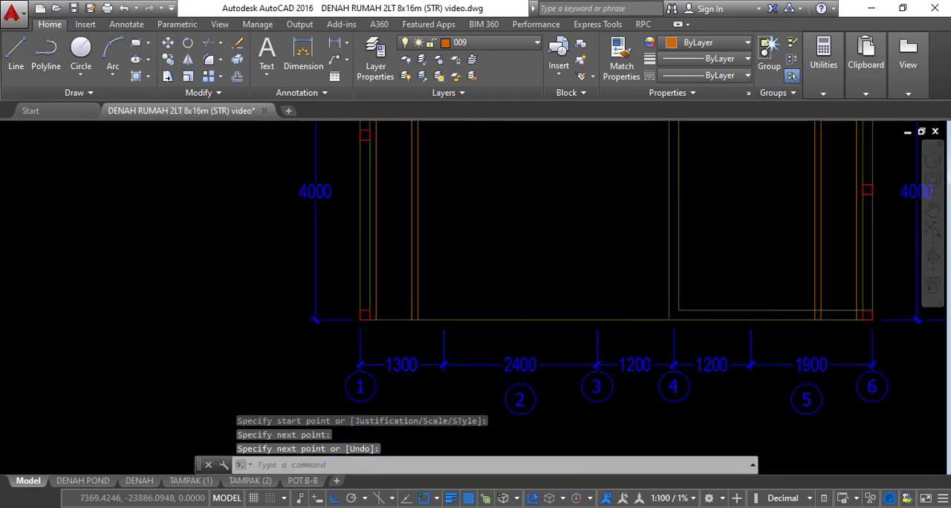
pyautogui.scroll(3, 419, 301)
pyautogui.scroll(3, 269, 344)
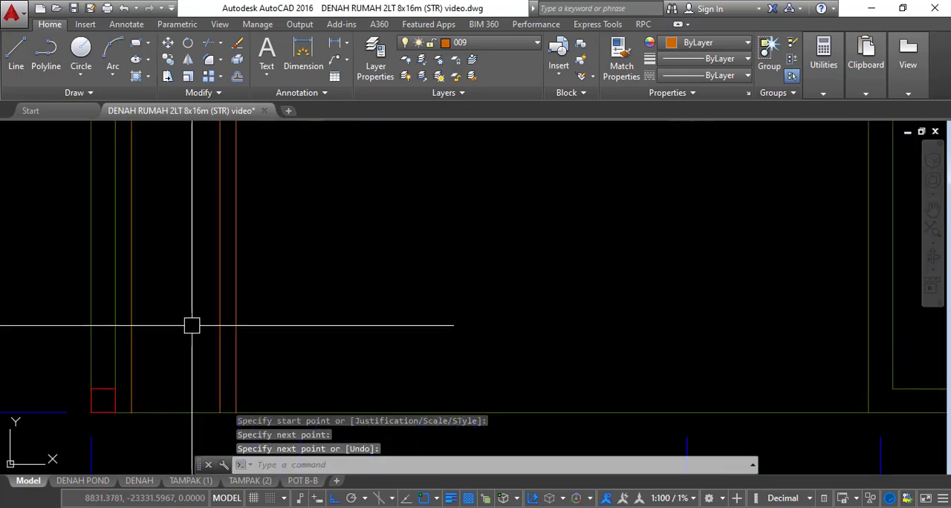
pyautogui.scroll(-5, 360, 332)
pyautogui.moveTo(475, 269); pyautogui.dragTo(486, 339, button='middle')
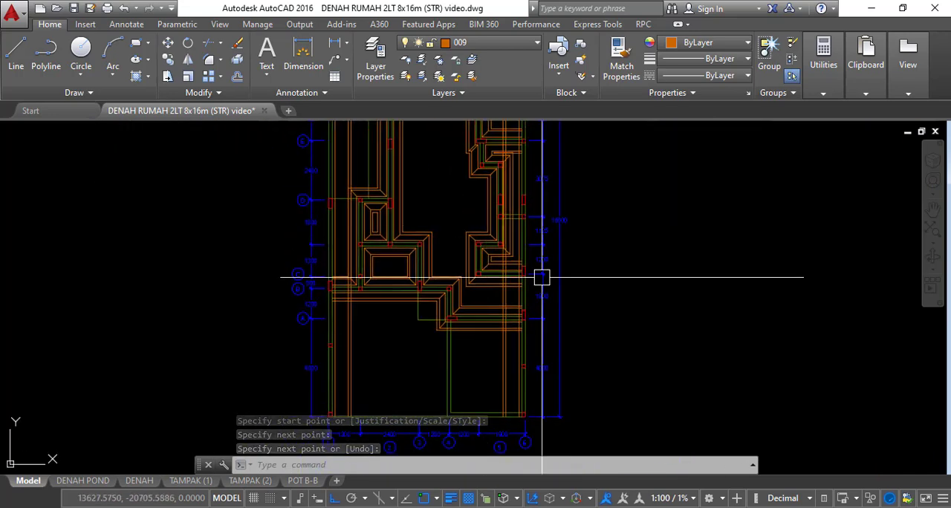
pyautogui.moveTo(541, 281); pyautogui.dragTo(529, 378, button='middle')
pyautogui.moveTo(524, 220); pyautogui.dragTo(562, 290, button='middle')
pyautogui.scroll(6, 350, 193)
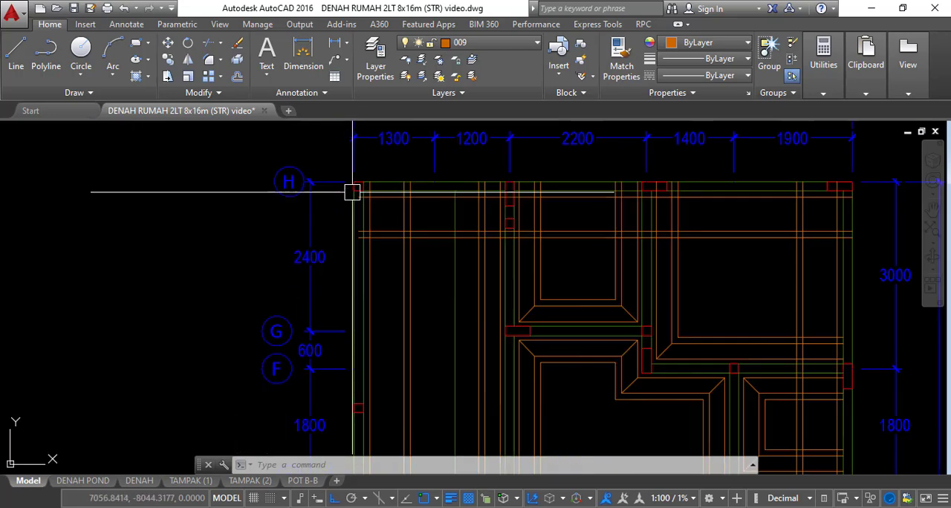
pyautogui.doubleClick(436, 295)
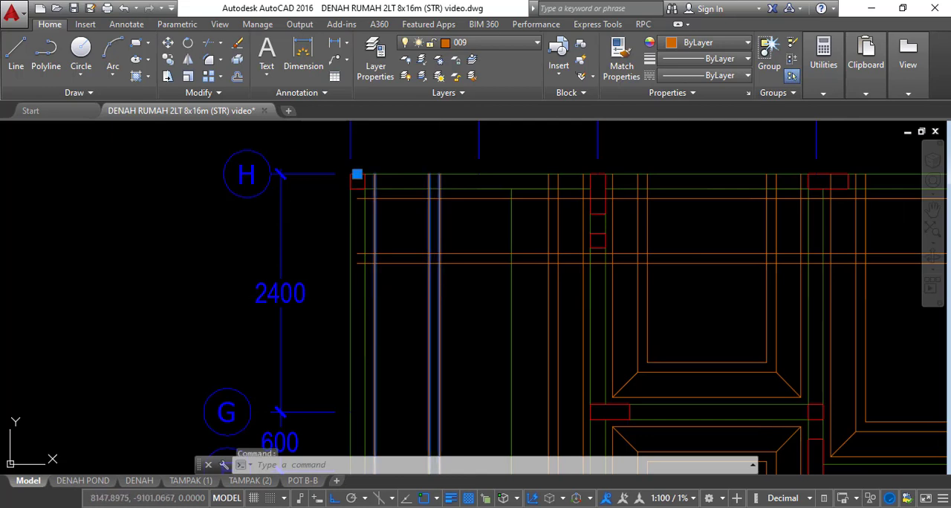
pyautogui.click(512, 211)
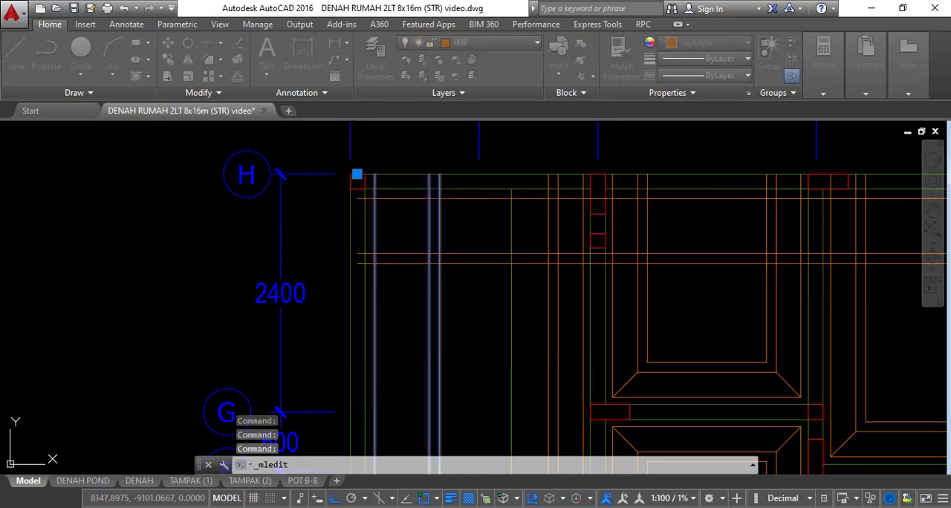
pyautogui.click(436, 284)
pyautogui.click(462, 265)
# Join the P2 multilines along grid lines 6 and H into a corner
pyautogui.scroll(-2, 577, 252)
pyautogui.scroll(2, 604, 260)
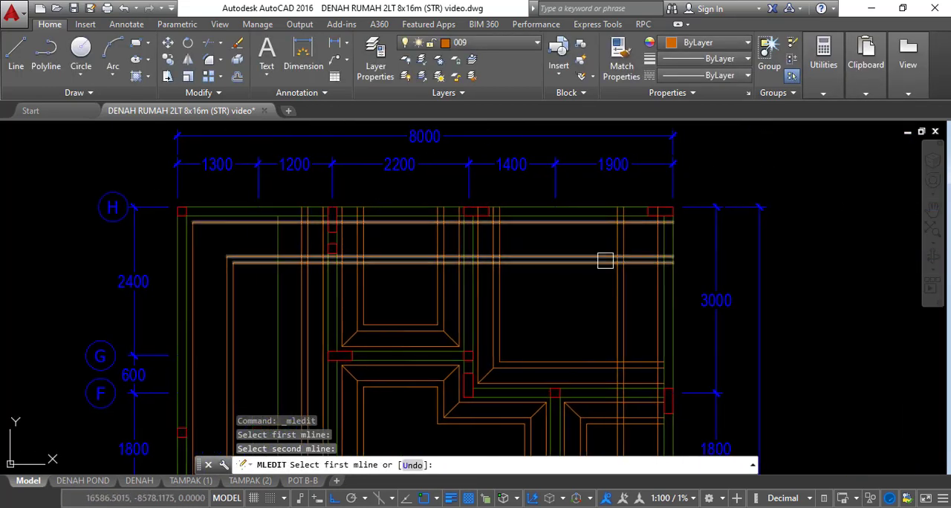
pyautogui.click(626, 279)
pyautogui.click(606, 256)
# Examine where the P2 edge strip along grid line H crosses the inner P1 strips, ending the multiline editing
pyautogui.scroll(-4, 597, 187)
pyautogui.moveTo(625, 271); pyautogui.dragTo(611, 201, button='middle')
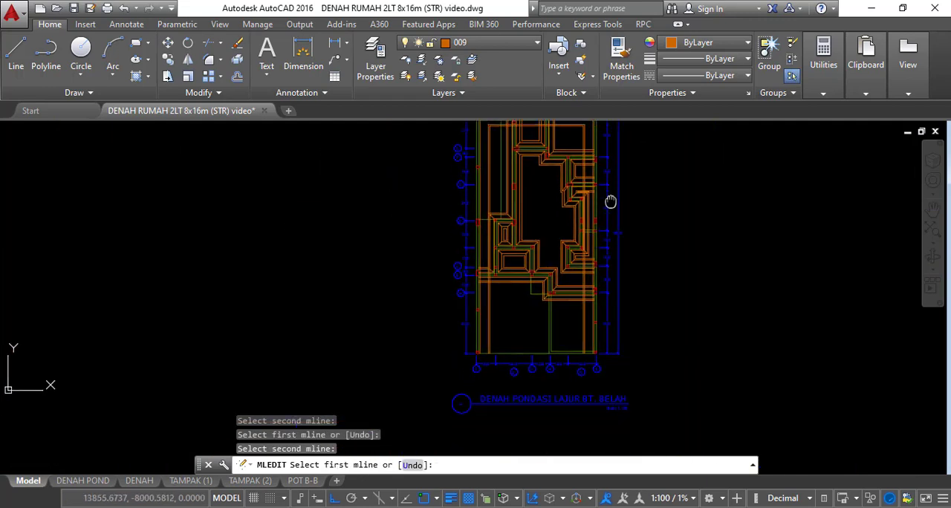
pyautogui.scroll(1, 505, 301)
pyautogui.moveTo(560, 254); pyautogui.dragTo(543, 404, button='middle')
pyautogui.scroll(3, 543, 315)
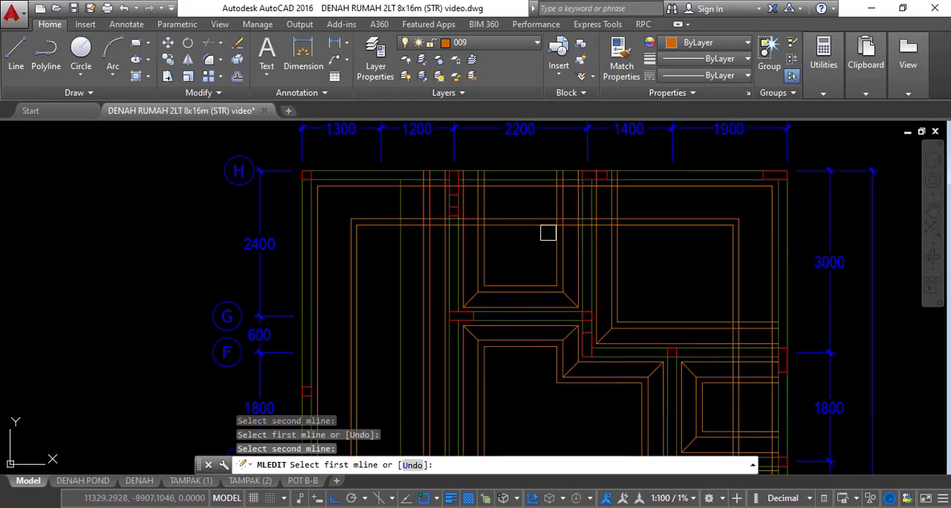
pyautogui.scroll(-2, 547, 229)
pyautogui.scroll(3, 554, 291)
pyautogui.press('Escape')
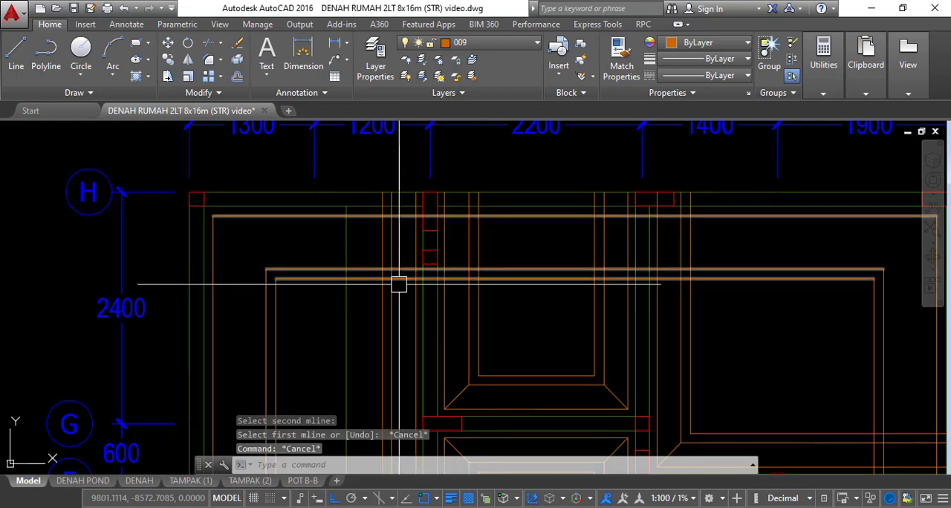
pyautogui.moveTo(398, 283); pyautogui.dragTo(393, 266, button='middle')
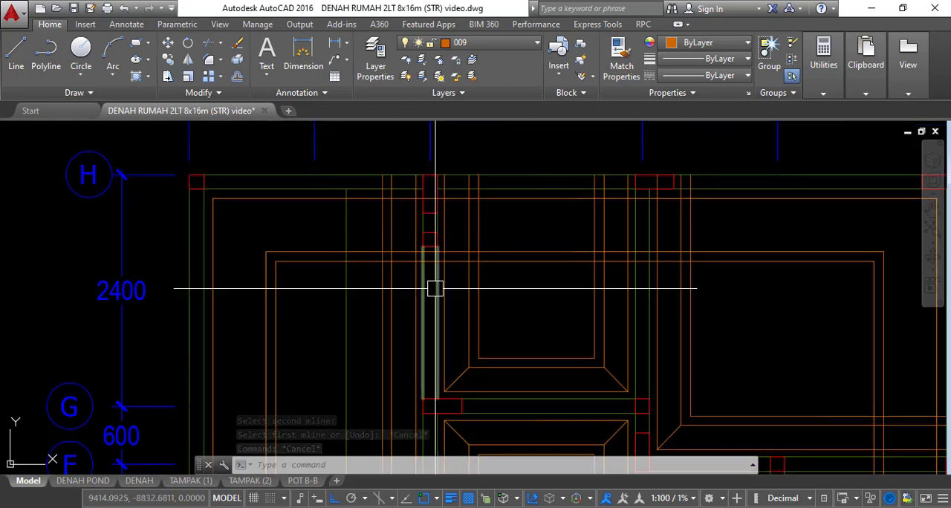
# Try to join the two inner P1 multilines to the P2 edge strip along grid line H with Merged Tee, and undo it
pyautogui.press('Return')
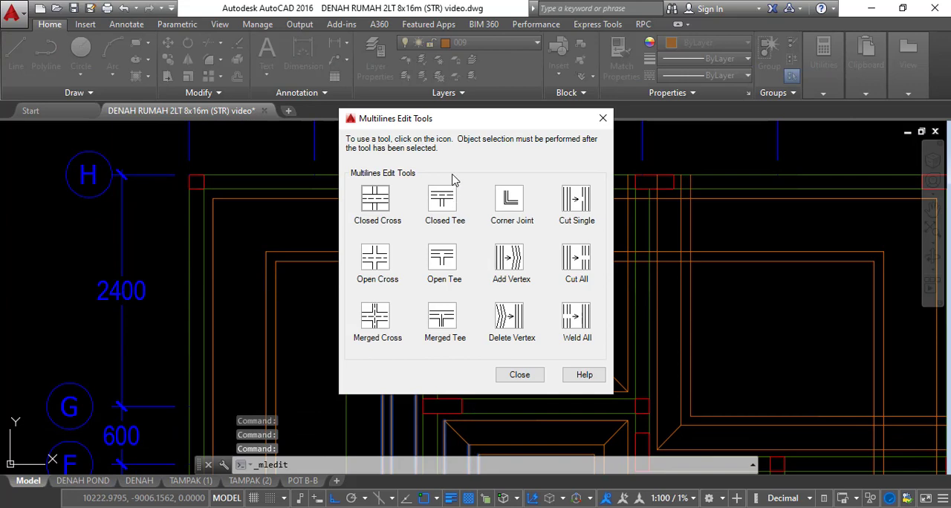
pyautogui.click(443, 320)
pyautogui.click(462, 282)
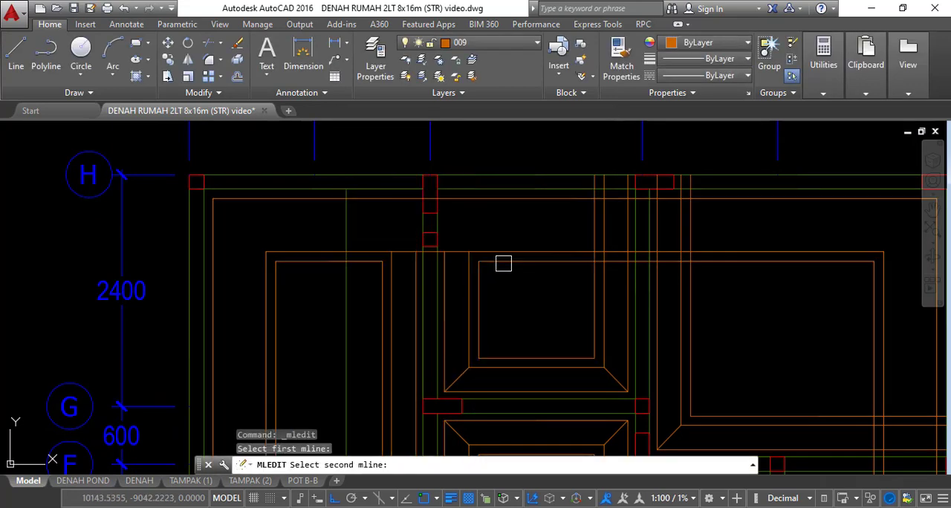
pyautogui.click(503, 263)
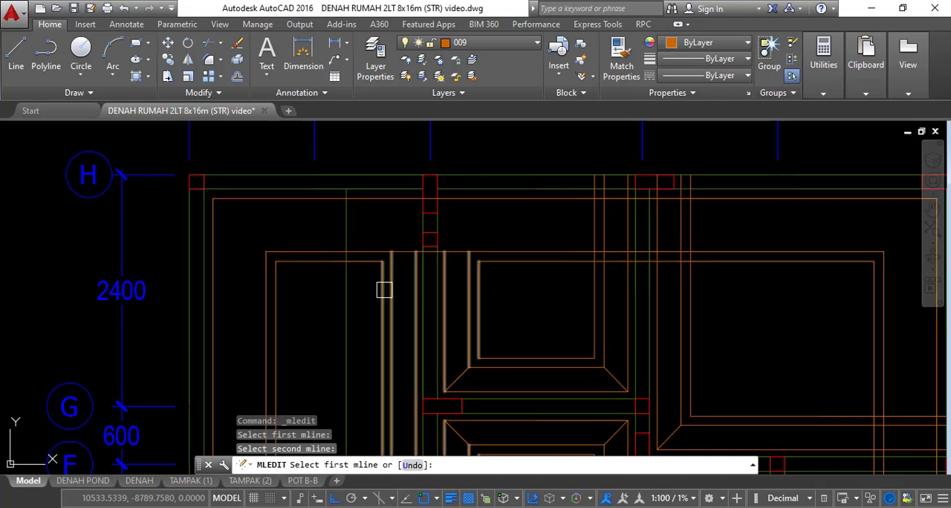
pyautogui.click(604, 278)
pyautogui.click(635, 256)
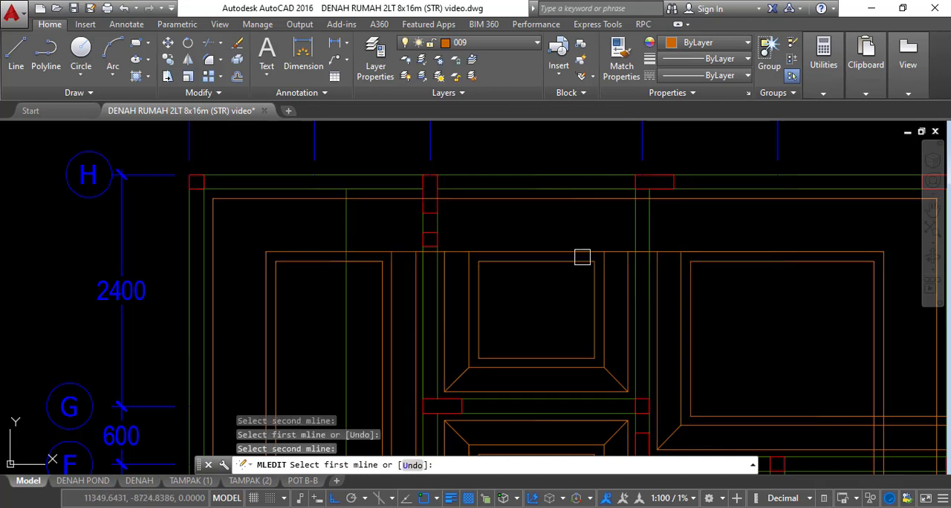
pyautogui.press('Escape')
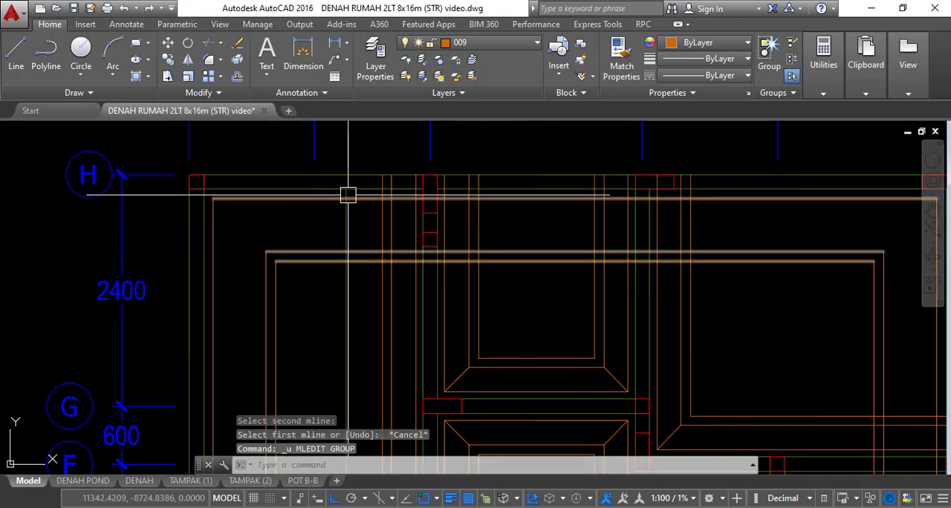
# Explode the P2 multiline along grid line H and the two inner P1 multilines that meet it
pyautogui.scroll(3, 418, 248)
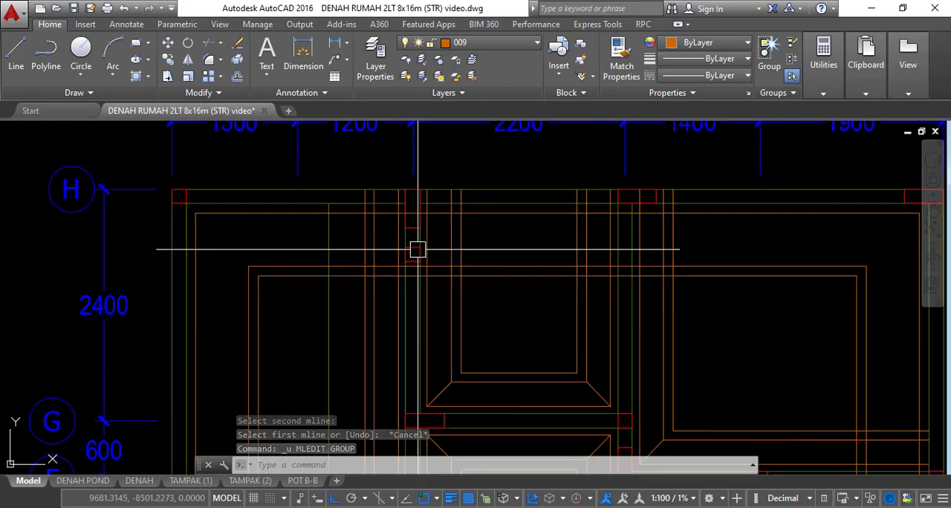
pyautogui.click(462, 241)
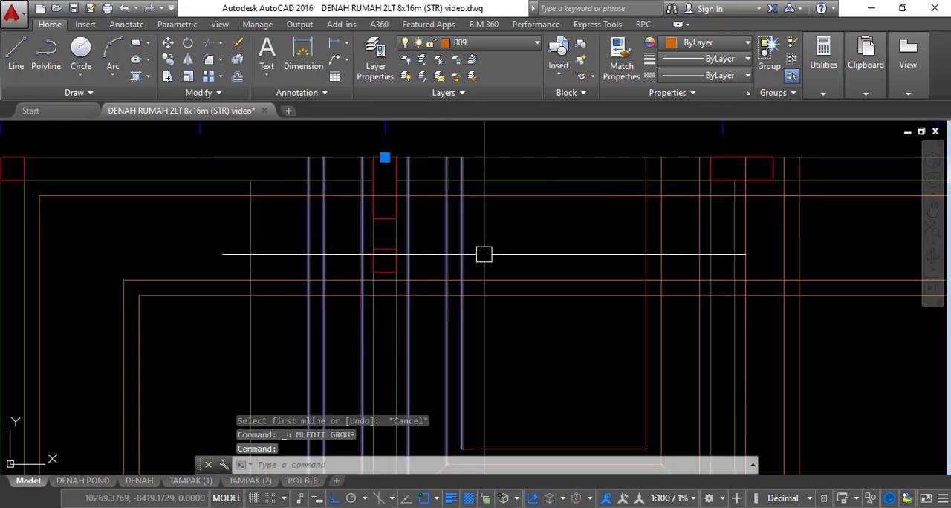
pyautogui.click(503, 282)
pyautogui.click(652, 245)
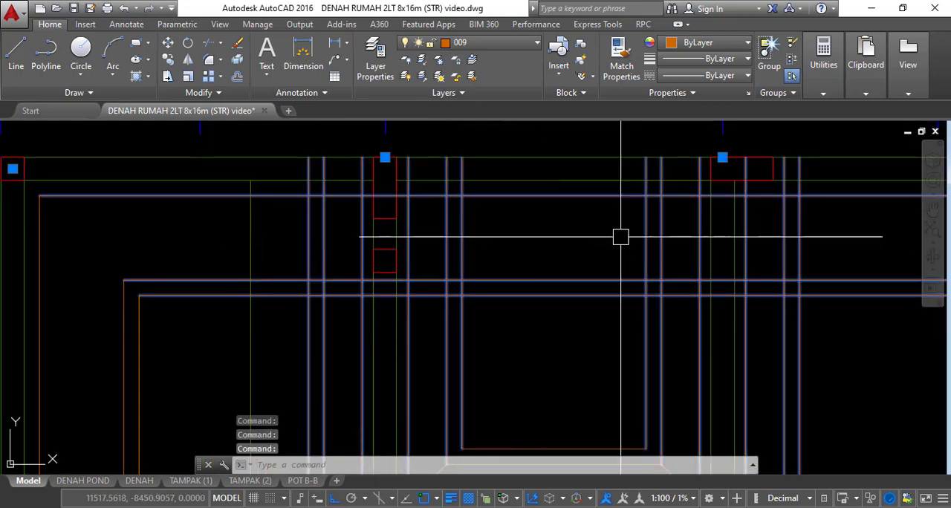
pyautogui.write('x')
pyautogui.press('Return')
pyautogui.scroll(-2, 619, 235)
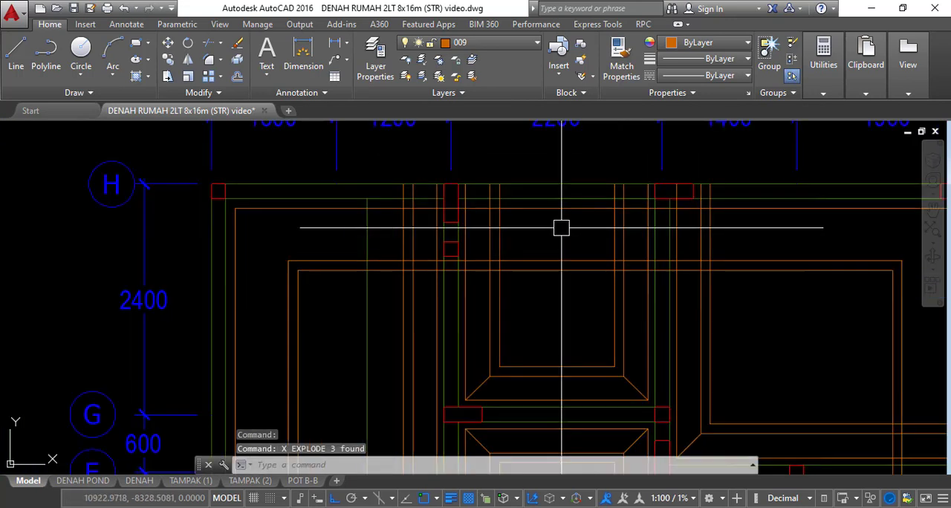
# Trim the edge strip's three horizontal lines where they cross the left half of each inner P1 strip
pyautogui.press('Escape')
pyautogui.write('tr')
pyautogui.press('Return')
pyautogui.press('Return')
pyautogui.scroll(3, 428, 279)
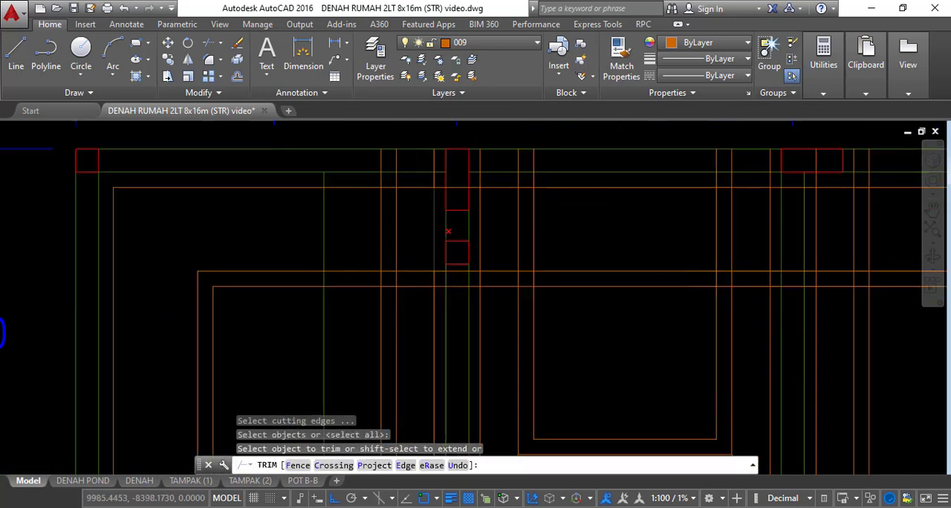
pyautogui.click(413, 332)
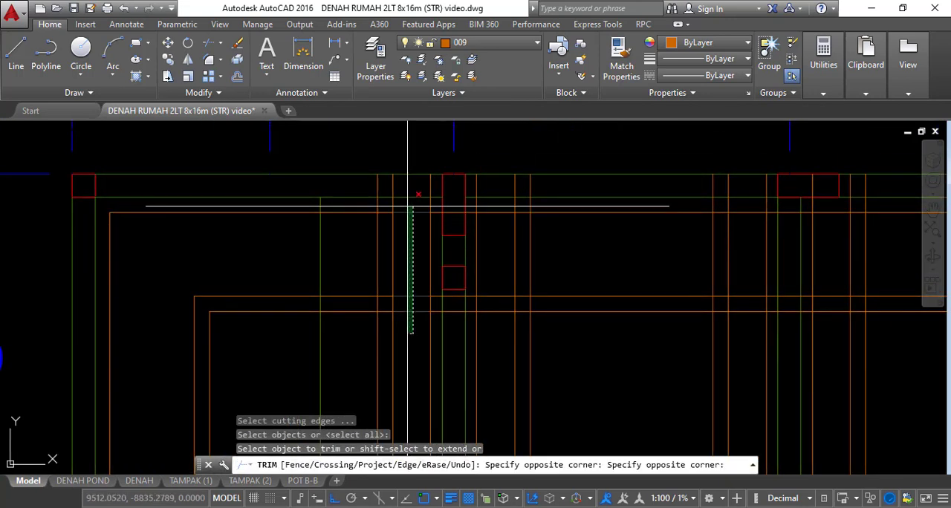
pyautogui.click(408, 206)
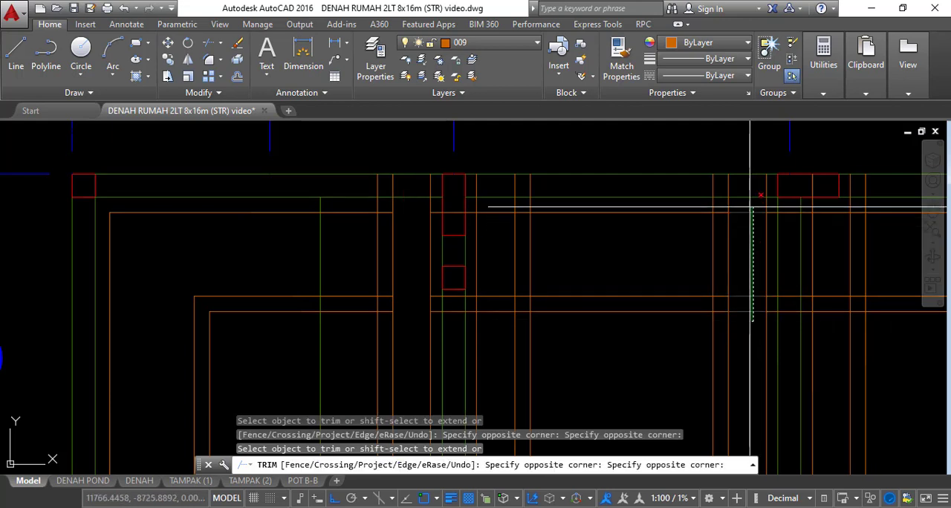
pyautogui.press('Escape')
pyautogui.press('Escape')
# Fillet the innermost lines on the right side of the left inner P1 strip, changing the fillet radius to 0
pyautogui.write('f')
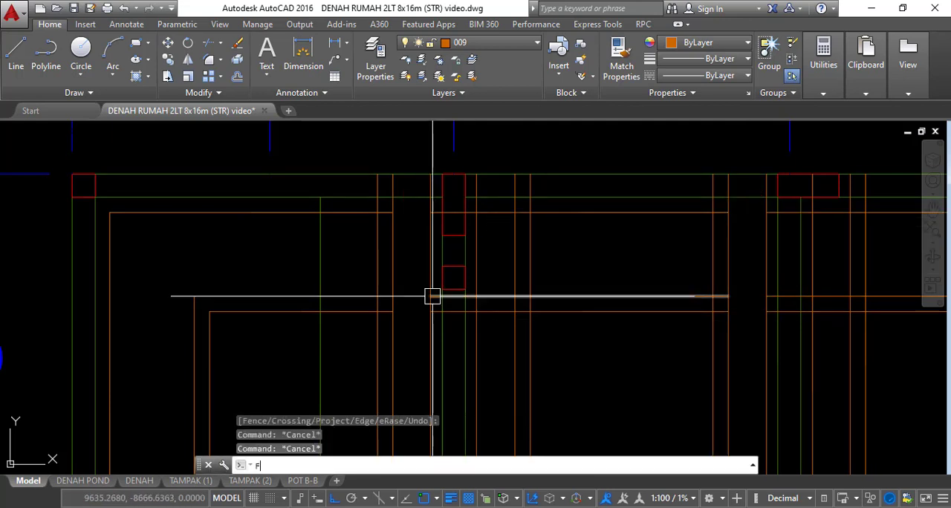
pyautogui.press('Return')
pyautogui.click(543, 311)
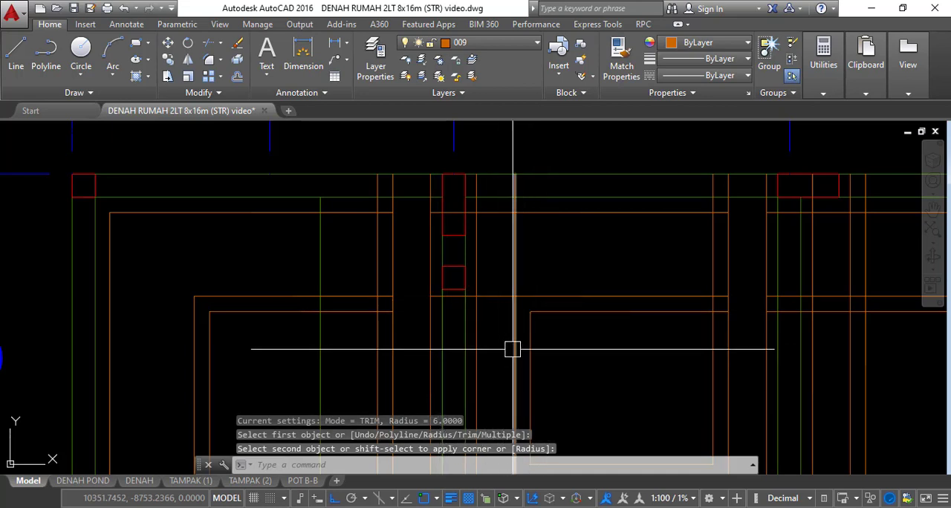
pyautogui.write('f')
pyautogui.press('Return')
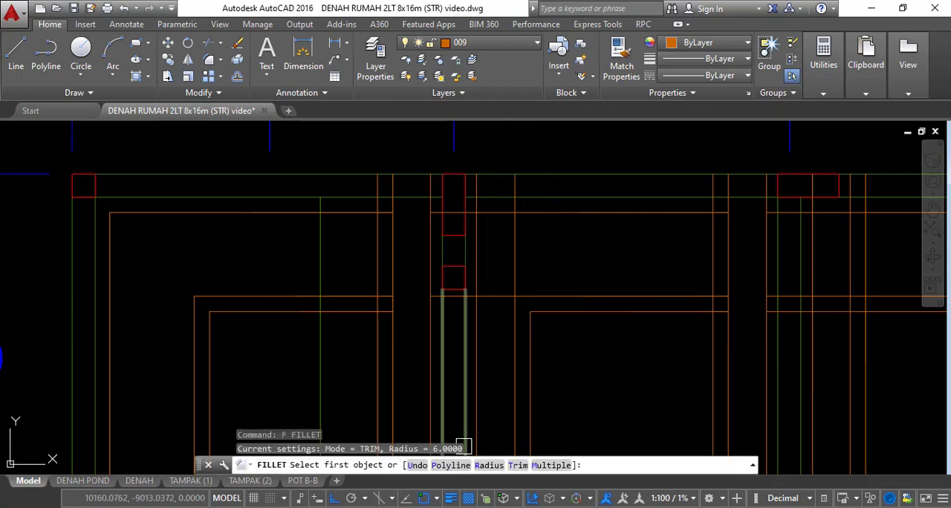
pyautogui.press('Return')
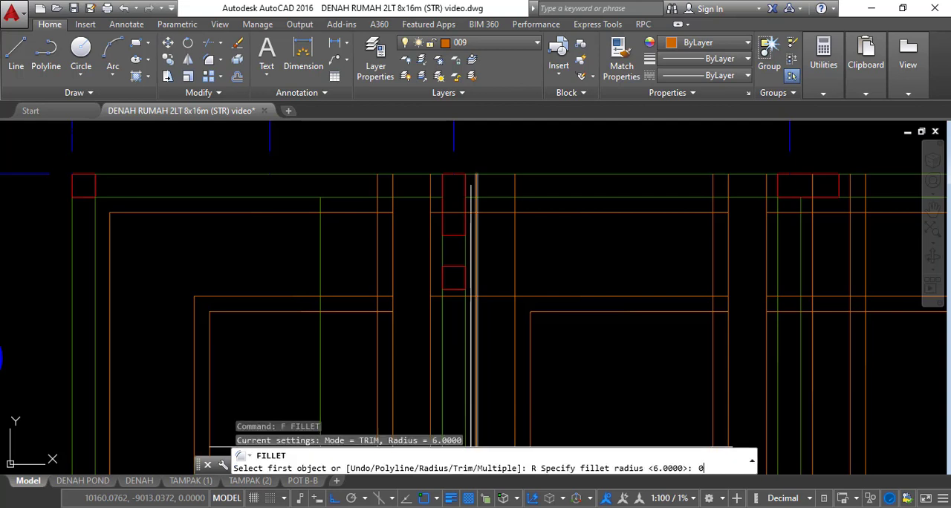
pyautogui.press('Return')
pyautogui.click(531, 335)
pyautogui.click(550, 315)
pyautogui.press('Escape')
# Erase the small leftover fillet arc at the innermost corner beside the left inner P1 strip
pyautogui.scroll(4, 533, 301)
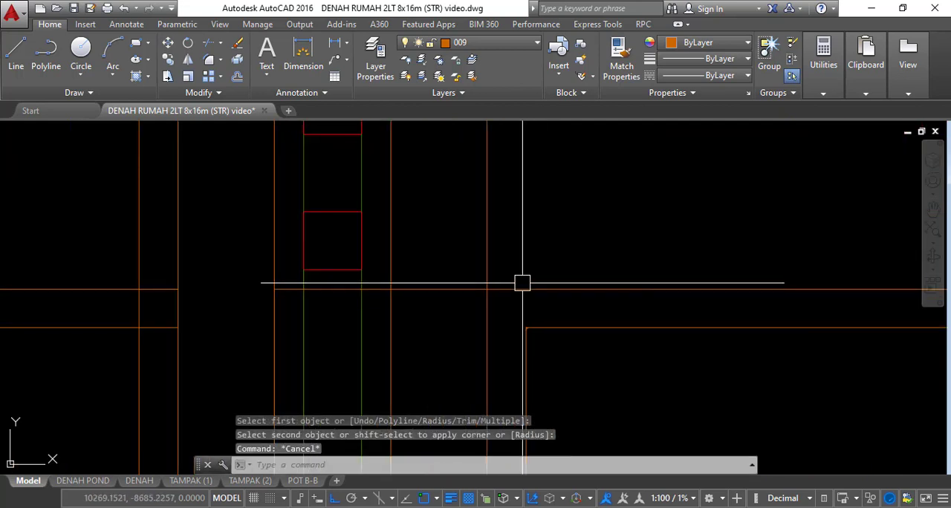
pyautogui.click(516, 259)
pyautogui.click(577, 346)
pyautogui.scroll(3, 537, 343)
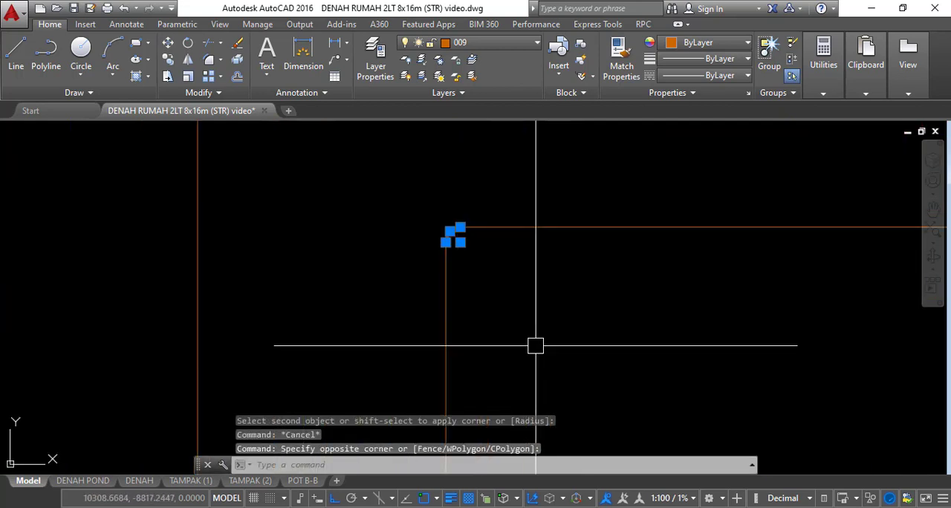
pyautogui.write('E')
pyautogui.press('Return')
# Fillet the middle and outer line pairs on the right side of the left inner P1 strip into square corners
pyautogui.scroll(-3, 557, 298)
pyautogui.write('F')
pyautogui.press('Return')
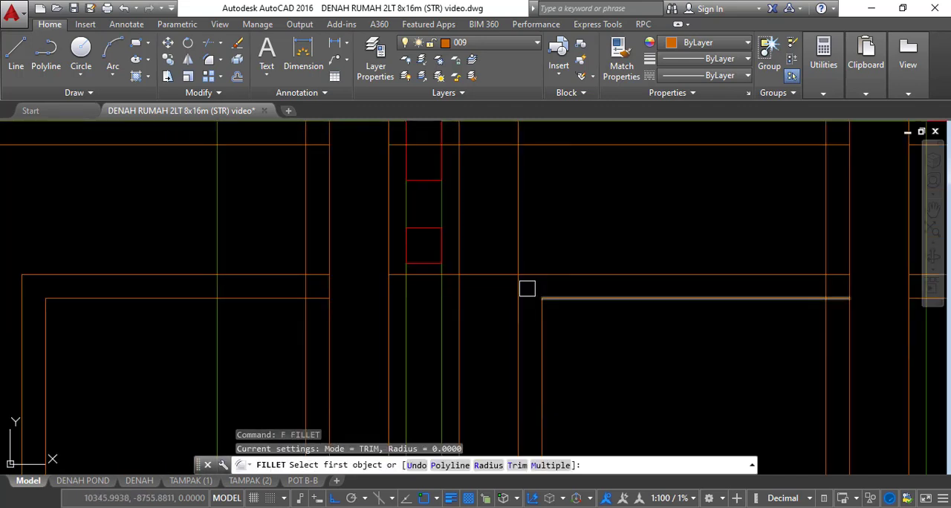
pyautogui.click(520, 275)
pyautogui.click(545, 269)
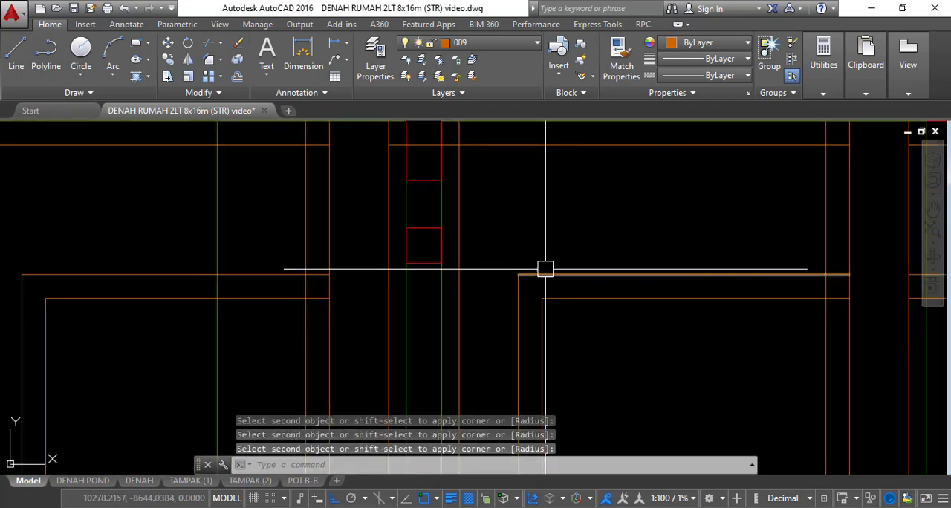
pyautogui.scroll(-3, 545, 269)
pyautogui.scroll(3, 493, 208)
pyautogui.press('Return')
pyautogui.click(491, 202)
pyautogui.click(517, 178)
pyautogui.scroll(-2, 520, 187)
# Fillet the innermost, middle and outer line pairs on the left side of the left inner P1 strip into square corners
pyautogui.press('Return')
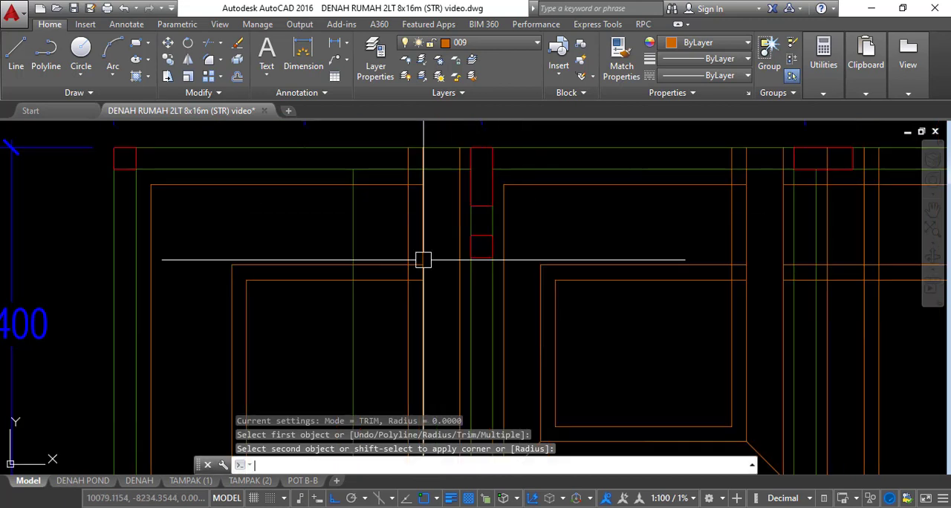
pyautogui.scroll(2, 410, 267)
pyautogui.click(384, 285)
pyautogui.click(410, 292)
pyautogui.press('Return')
pyautogui.click(415, 258)
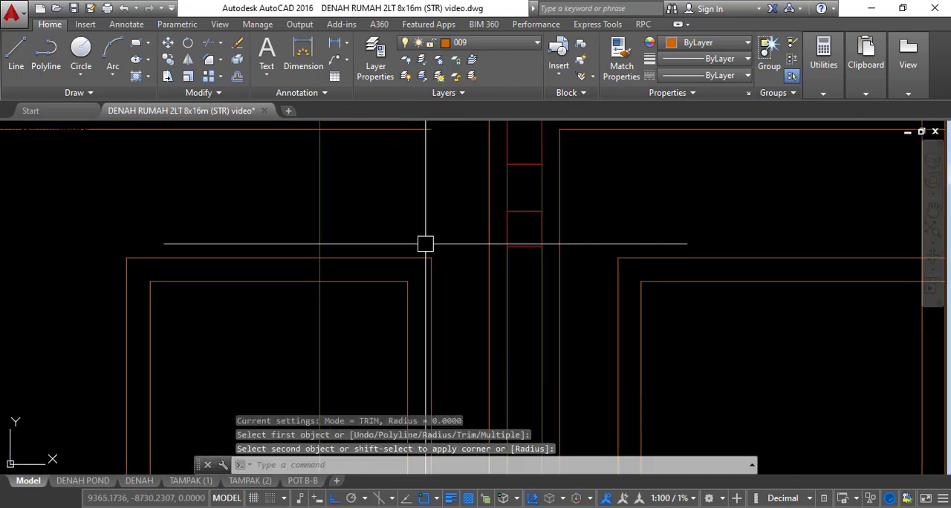
pyautogui.scroll(-2, 424, 244)
pyautogui.scroll(2, 424, 200)
pyautogui.click(488, 227)
pyautogui.press('Escape')
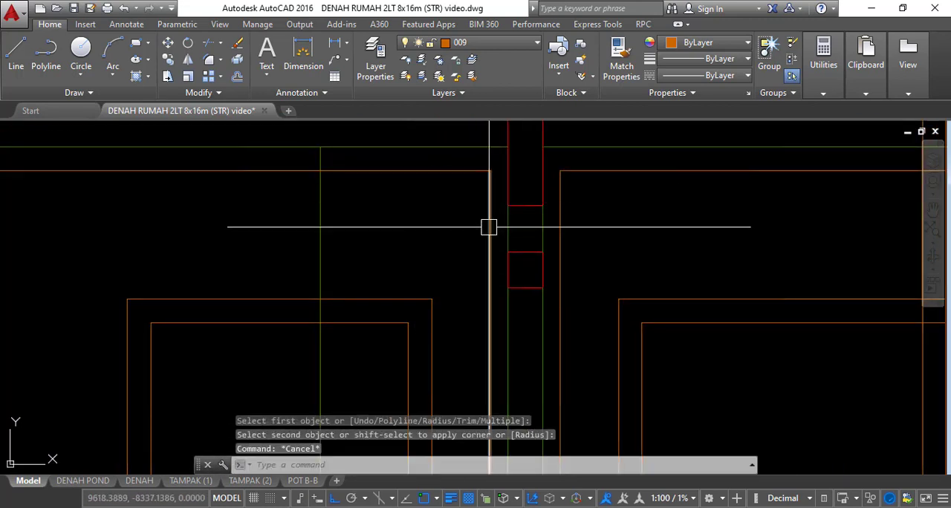
# Draw diagonal lines between the outer and middle corners on both sides of the left inner P1 strip
pyautogui.write('l')
pyautogui.press('Return')
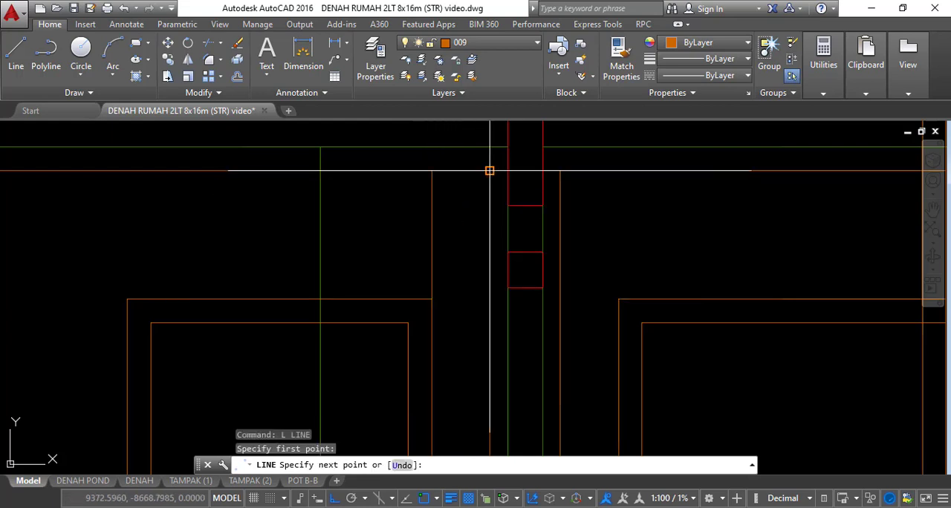
pyautogui.click(431, 298)
pyautogui.press('Escape')
pyautogui.press('Return')
pyautogui.click(559, 171)
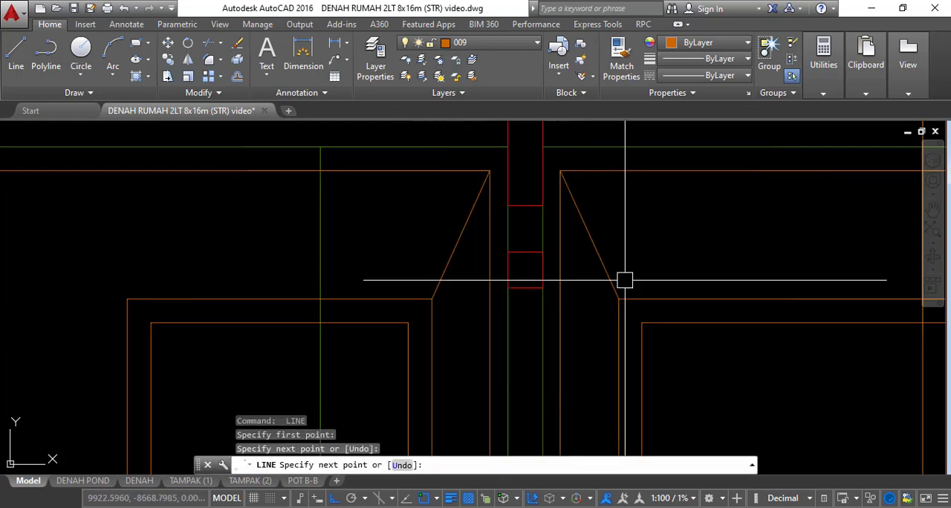
pyautogui.press('Escape')
# Draw the diagonal between the outer and middle strip corners at grid lines 1 and H
pyautogui.scroll(-4, 648, 266)
pyautogui.scroll(2, 429, 236)
pyautogui.press('Return')
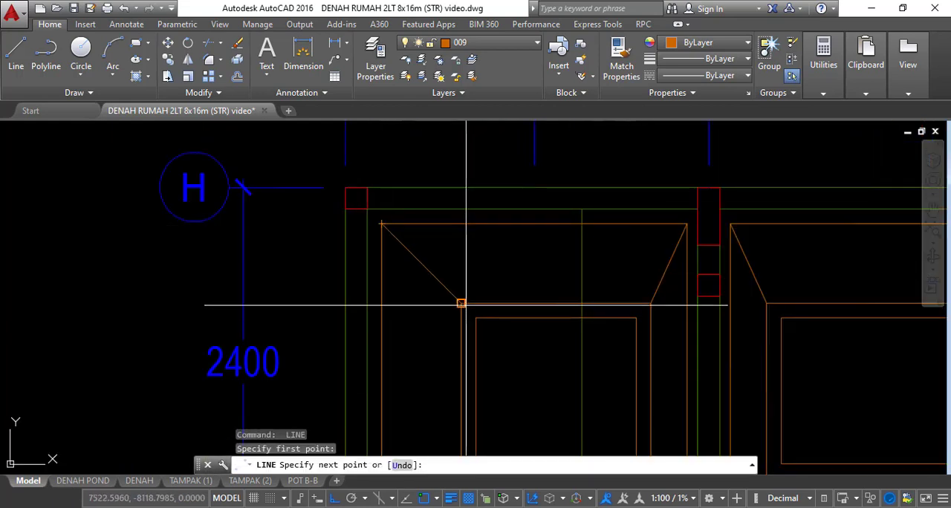
pyautogui.press('Escape')
pyautogui.press('Escape')
pyautogui.press('Escape')
# Fillet the innermost and middle line pairs on the right side of the right inner P1 strip with radius 0
pyautogui.scroll(-3, 569, 276)
pyautogui.scroll(3, 564, 275)
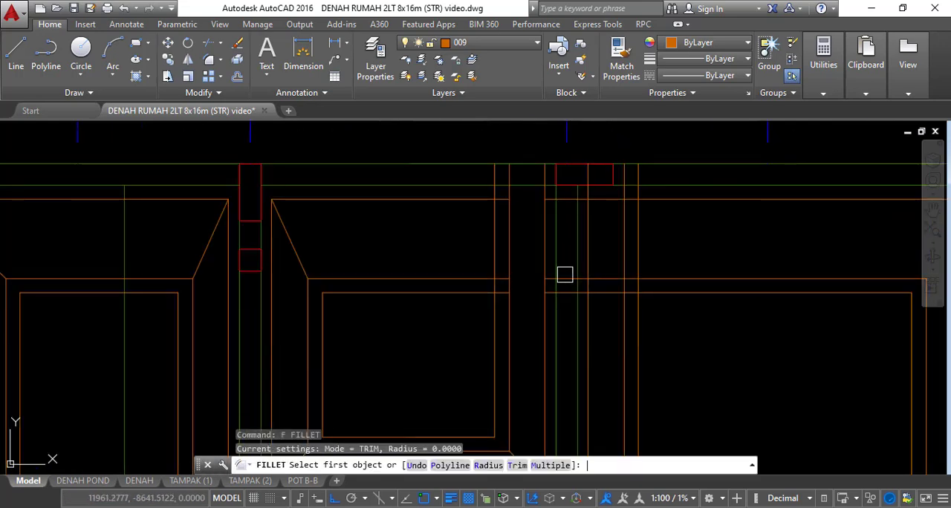
pyautogui.click(637, 305)
pyautogui.click(644, 292)
pyautogui.press('Return')
pyautogui.click(624, 288)
pyautogui.click(631, 280)
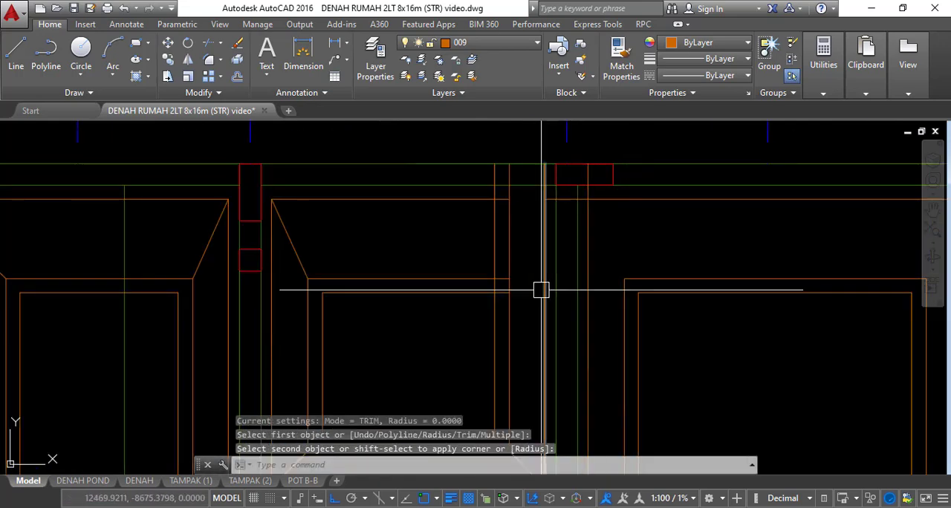
# Fillet the innermost and middle line pairs on the left side of the right inner P1 strip into square corners
pyautogui.press('Return')
pyautogui.click(485, 292)
pyautogui.click(494, 299)
pyautogui.press('Return')
pyautogui.click(502, 280)
pyautogui.click(509, 287)
# Fillet the outer line pairs on both sides of the right inner P1 strip into square corners
pyautogui.press('Return')
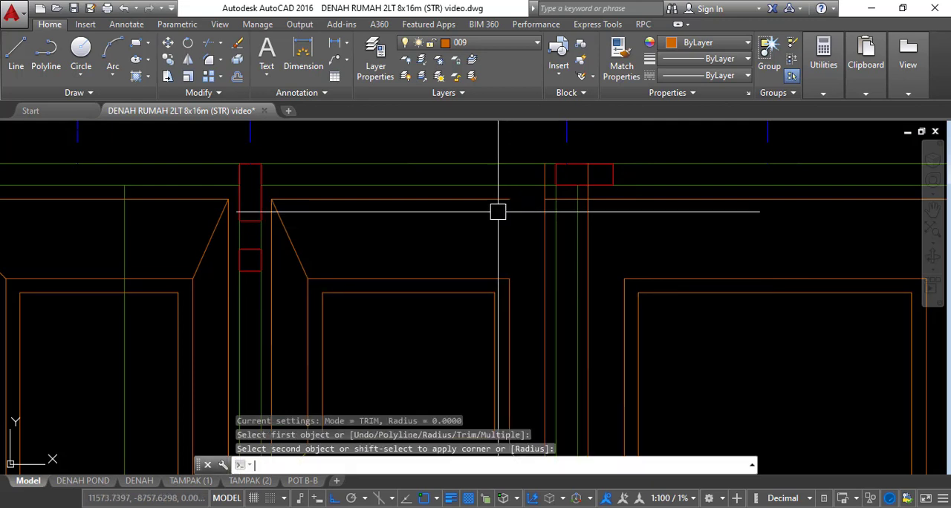
pyautogui.click(500, 199)
pyautogui.click(540, 219)
pyautogui.press('Return')
pyautogui.click(586, 219)
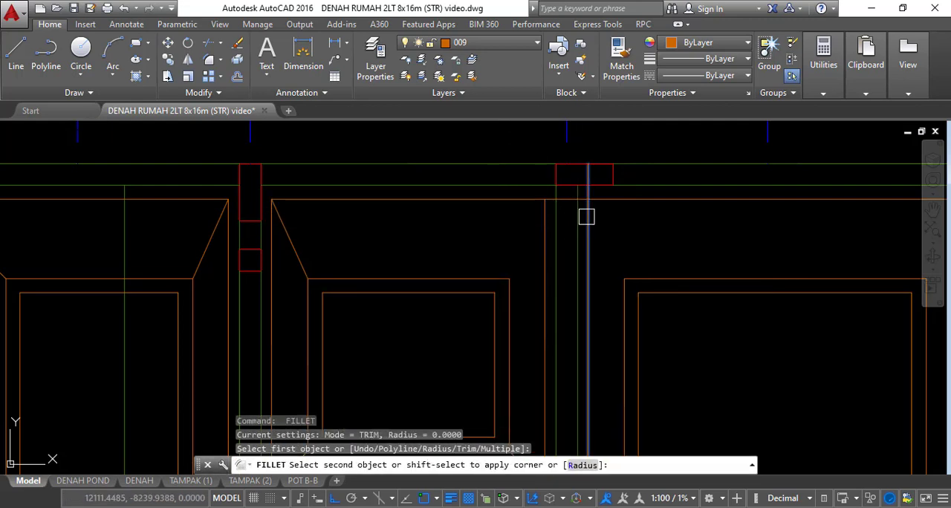
pyautogui.click(603, 200)
# Draw diagonal lines between the middle and outer corners on both sides of the right inner P1 strip
pyautogui.write('l')
pyautogui.press('Return')
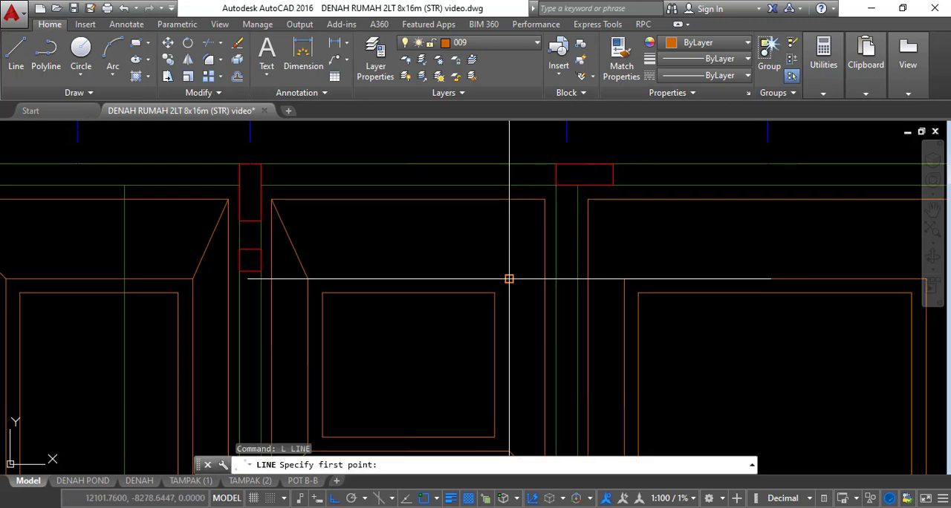
pyautogui.click(545, 205)
pyautogui.press('Return')
pyautogui.press('Return')
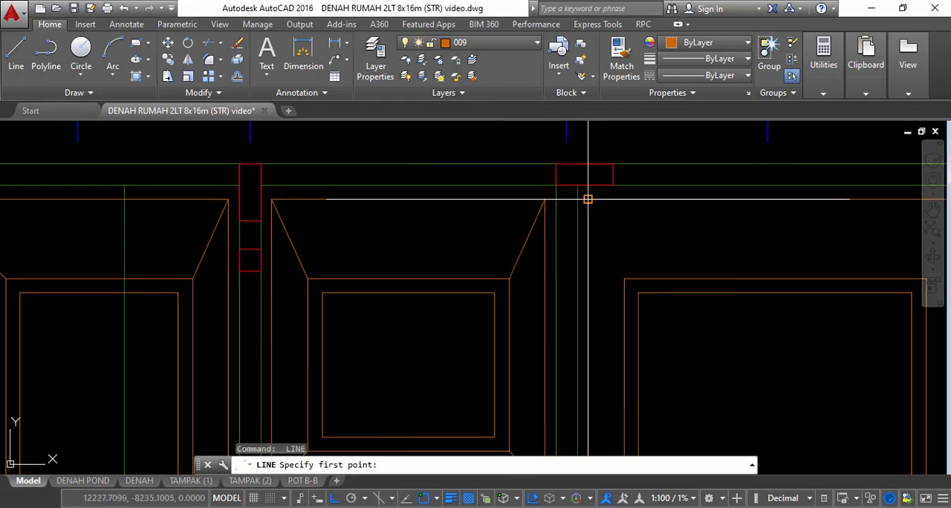
pyautogui.click(586, 199)
pyautogui.press('Escape')
# Draw the diagonal from the middle to the outer strip corner at grid lines 6 and H
pyautogui.scroll(-4, 651, 248)
pyautogui.scroll(4, 678, 255)
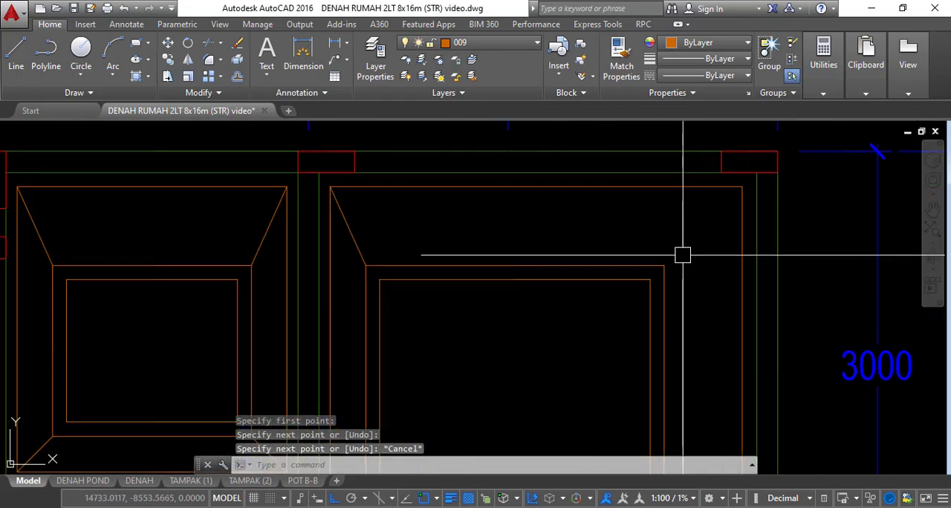
pyautogui.press('Return')
pyautogui.click(664, 265)
pyautogui.click(742, 186)
pyautogui.press('Escape')
# Explode the horizontal P1 multiline that meets the grid line 6 edge strip between the 3000 and 1800 bays
pyautogui.scroll(-5, 703, 187)
pyautogui.moveTo(707, 264); pyautogui.dragTo(700, 223, button='middle')
pyautogui.scroll(4, 697, 228)
pyautogui.scroll(2, 696, 228)
pyautogui.click(689, 263)
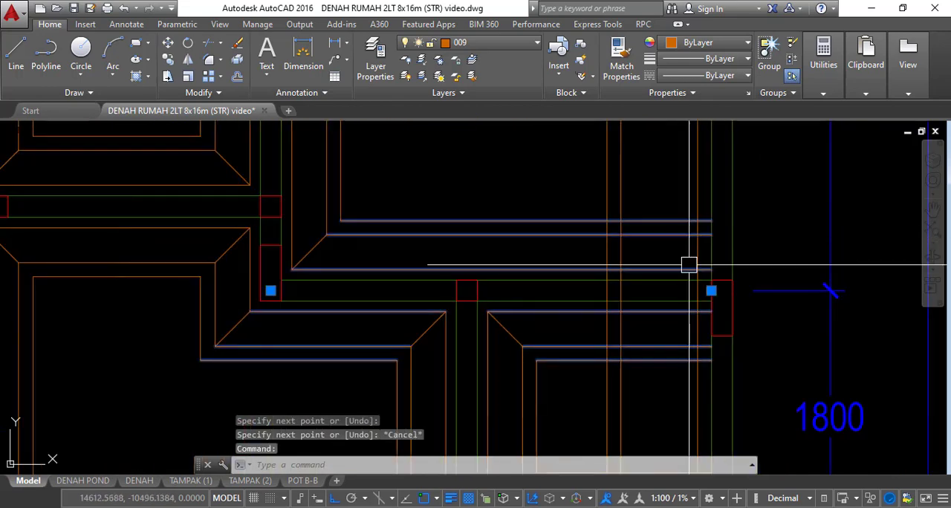
pyautogui.write('x')
pyautogui.press('Return')
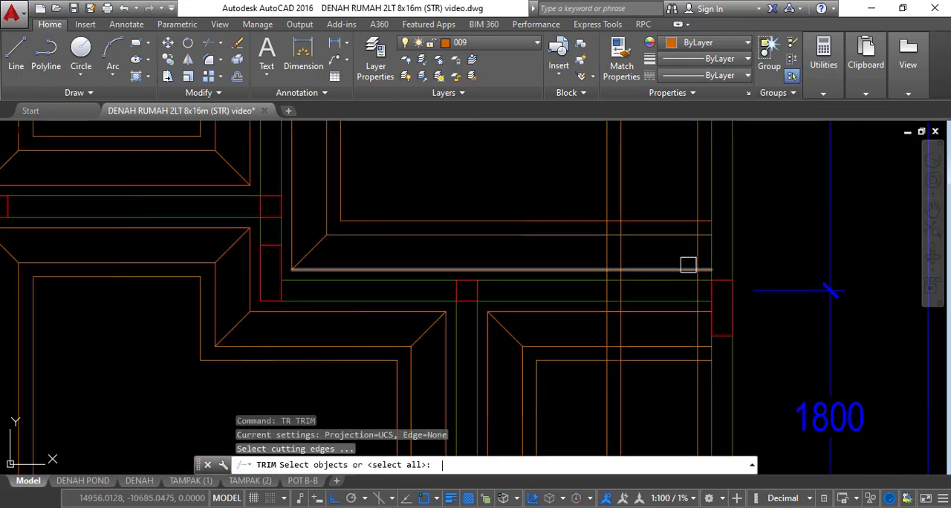
# Trim the grid line 6 edge strip lines where they cross the horizontal P1 strip between the 3000 and 1800 bays
pyautogui.click(653, 250)
pyautogui.click(576, 249)
pyautogui.press('Escape')
pyautogui.press('Escape')
pyautogui.click(653, 231)
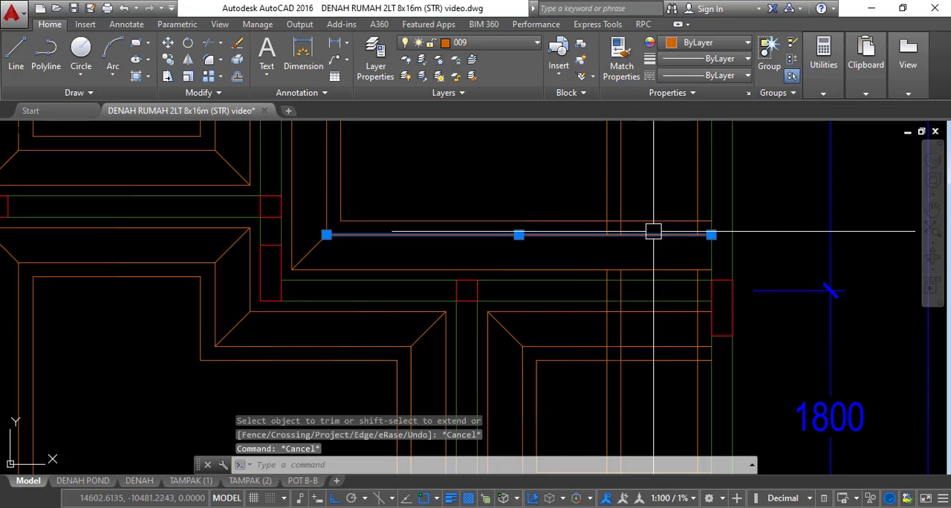
pyautogui.press('Escape')
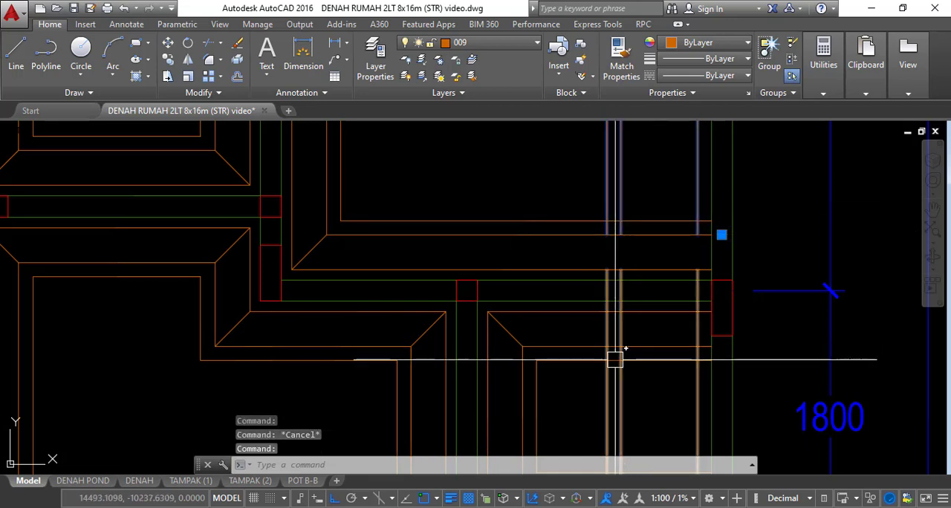
# Explode the two trimmed pieces of the vertical edge strip multiline along grid line 6
pyautogui.click(621, 327)
pyautogui.write('x')
pyautogui.press('Return')
pyautogui.write('t')
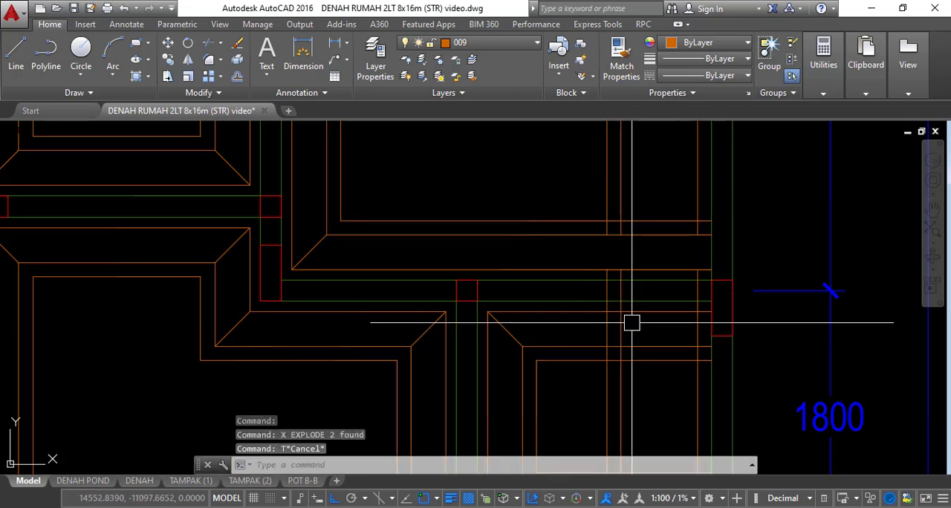
pyautogui.write('f')
# Fillet the inner, middle and outer lines above the horizontal P1 strip with the edge strip lines into square corners
pyautogui.press('Return')
pyautogui.click(606, 204)
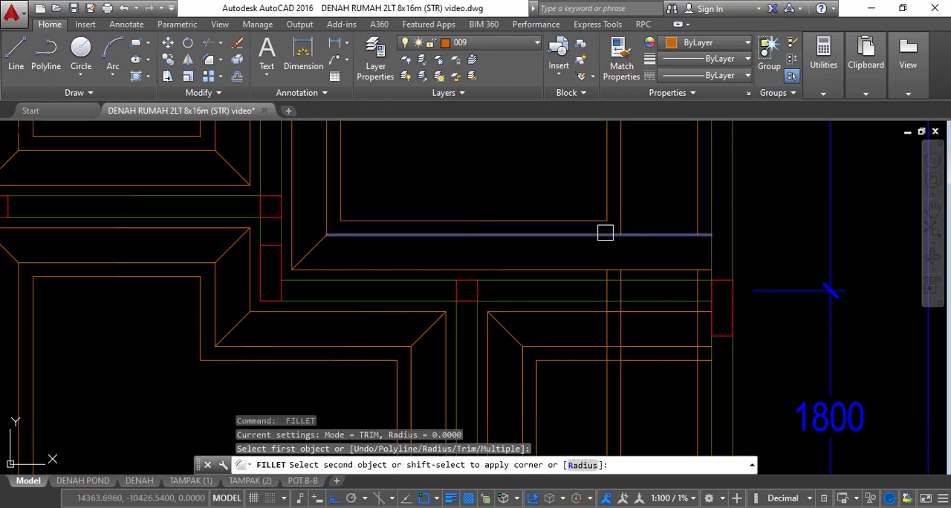
pyautogui.click(604, 235)
pyautogui.moveTo(615, 346); pyautogui.dragTo(615, 286, button='middle')
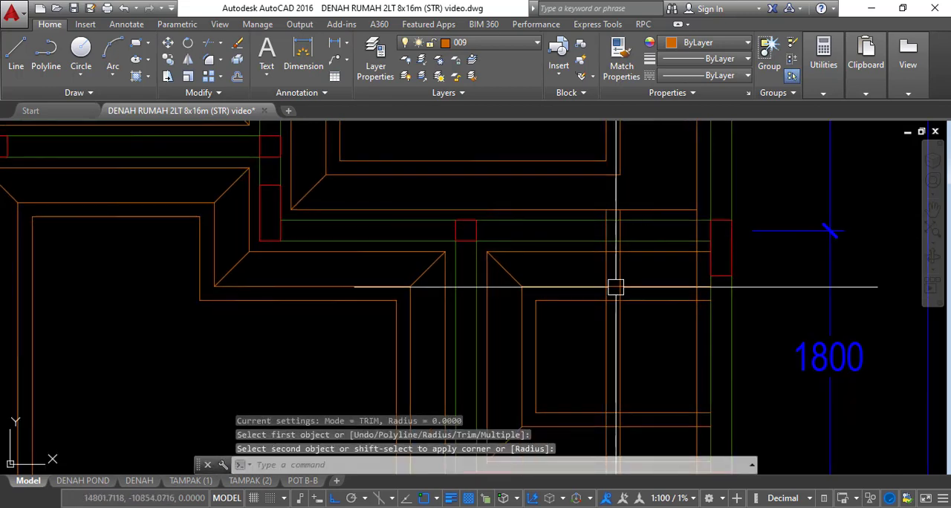
# Fillet the matching line pairs below the horizontal P1 strip with the edge strip lines into square corners
pyautogui.press('Return')
pyautogui.click(607, 312)
pyautogui.click(633, 283)
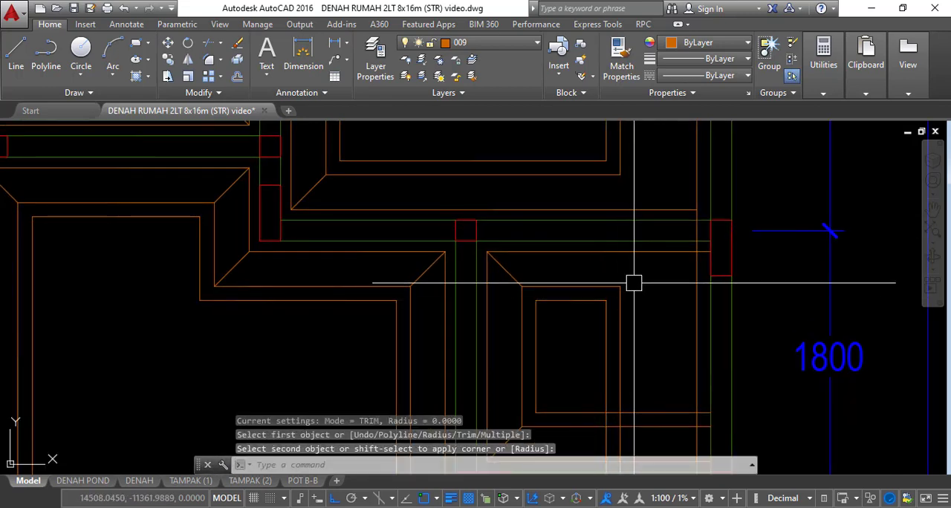
pyautogui.press('Return')
pyautogui.click(689, 266)
pyautogui.press('Escape')
pyautogui.press('Escape')
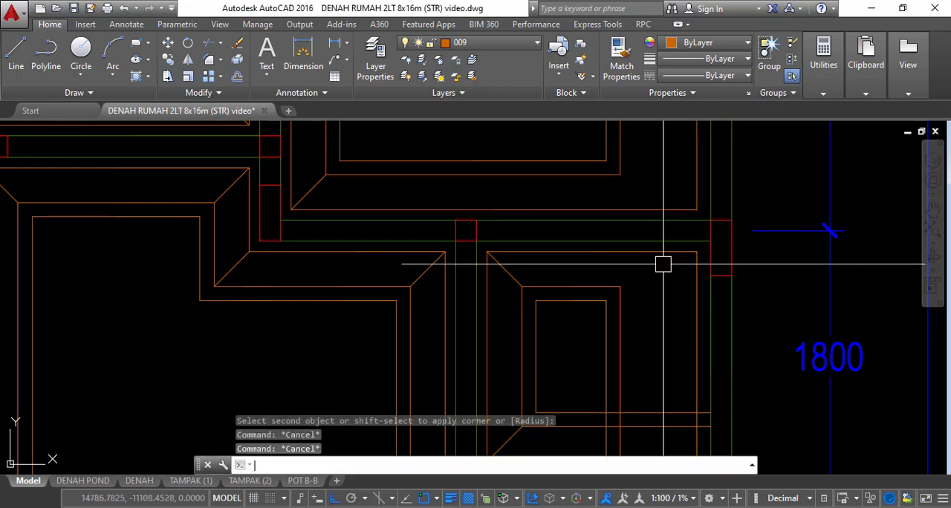
# Draw diagonals from the middle to the outer strip corners below and above the horizontal P1 strip at grid line 6
pyautogui.write('l')
pyautogui.press('Return')
pyautogui.click(695, 252)
pyautogui.press('Escape')
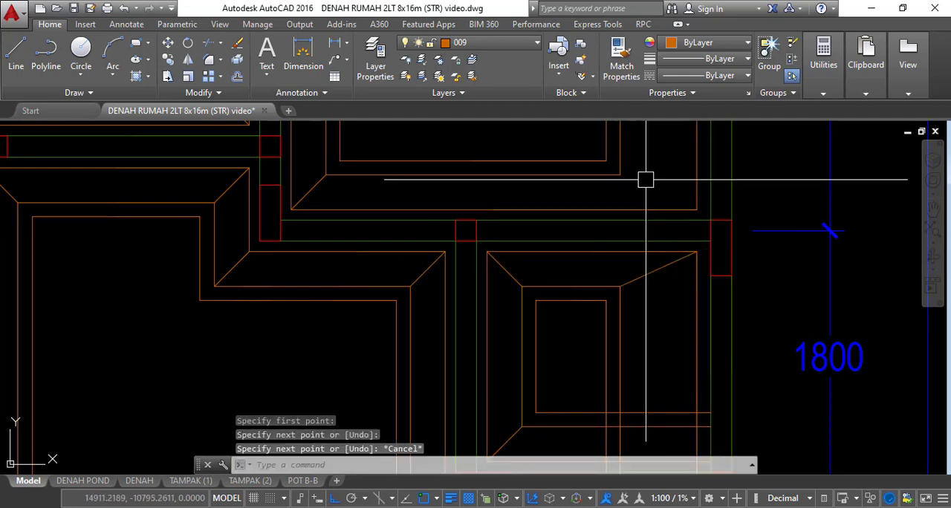
pyautogui.press('Return')
pyautogui.press('Escape')
pyautogui.moveTo(696, 209)
pyautogui.mouseDown(button='middle')
pyautogui.moveTo(654, 270)
pyautogui.moveTo(655, 252)
pyautogui.mouseUp(button='middle')
# Explode the horizontal P1 multiline at grid line E and trim the edge strip lines that cross it
pyautogui.click(608, 234)
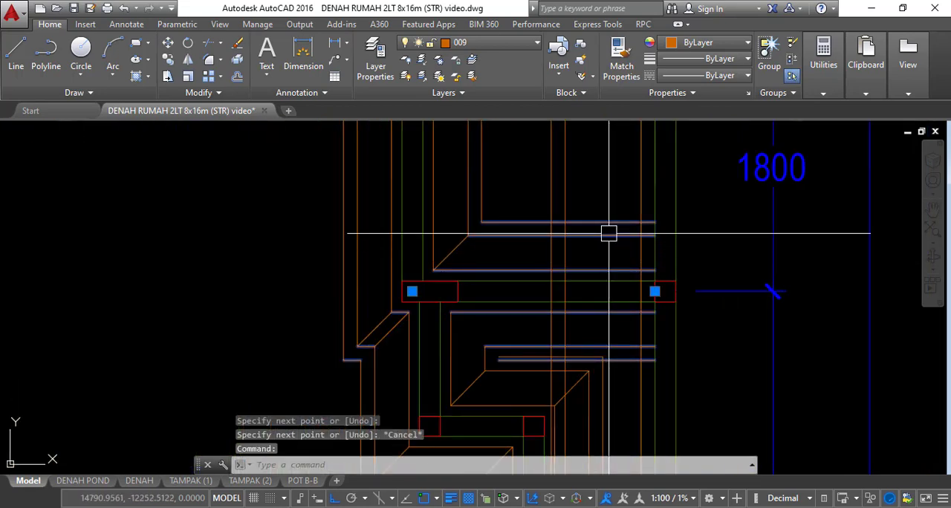
pyautogui.write('x')
pyautogui.press('Return')
pyautogui.press('Escape')
pyautogui.write('tr')
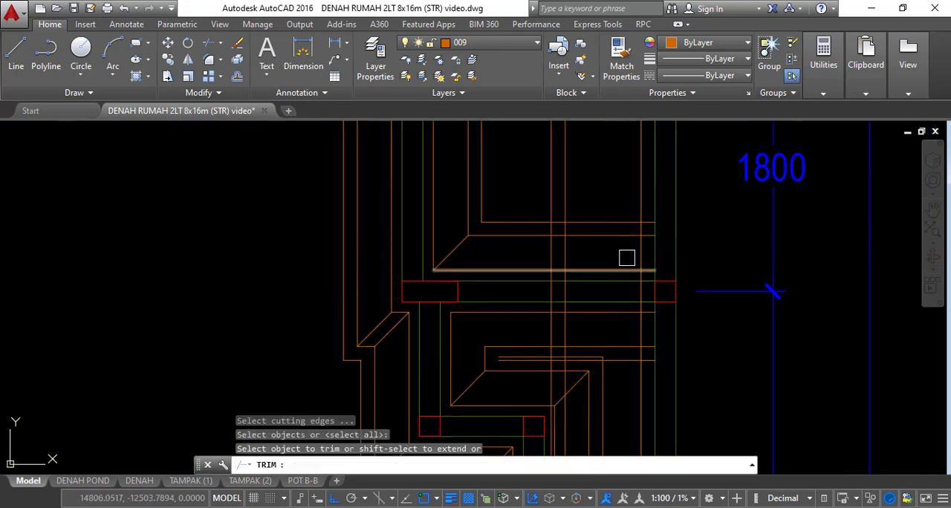
pyautogui.press('Escape')
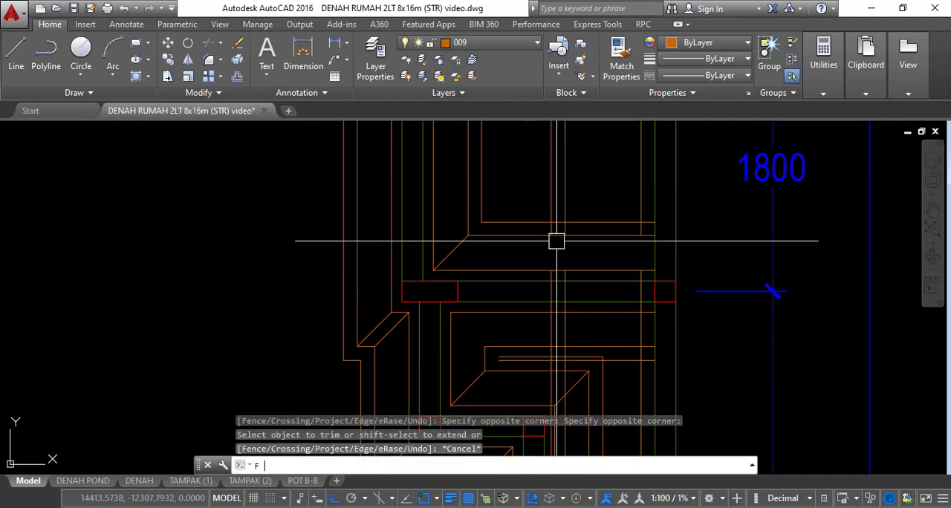
# Fillet the inner, middle and outer lines above the grid line E strip with the edge strip lines into square corners
pyautogui.press('Return')
pyautogui.click(537, 221)
pyautogui.click(552, 209)
pyautogui.press('Return')
pyautogui.click(552, 237)
pyautogui.click(565, 221)
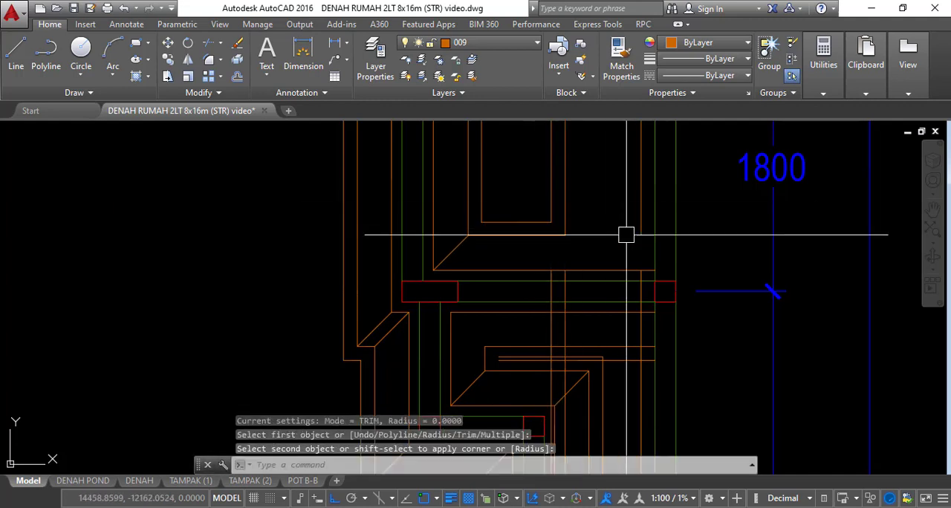
pyautogui.press('Return')
pyautogui.click(617, 268)
pyautogui.click(637, 221)
pyautogui.moveTo(639, 288); pyautogui.dragTo(638, 219, button='middle')
pyautogui.scroll(2, 631, 268)
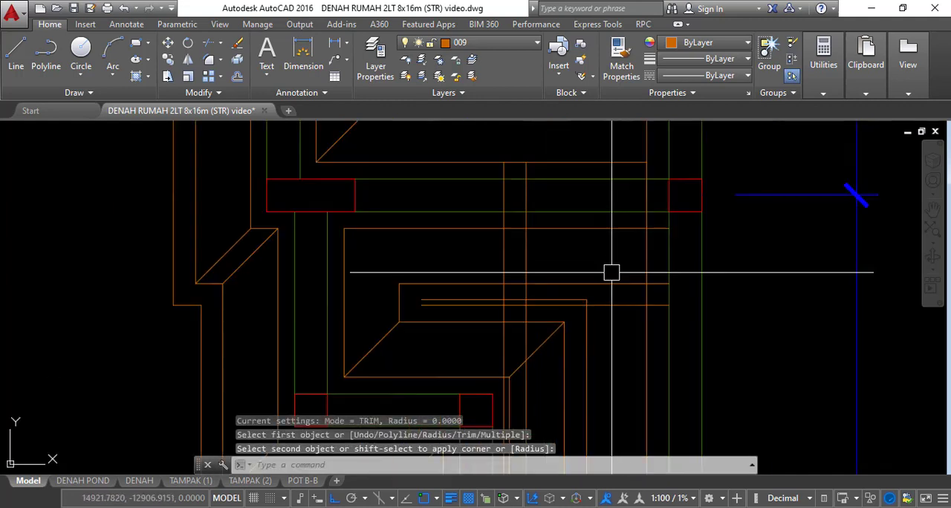
# Trim the vertical edge strip lines where they cross the short stepped strip just below grid line E
pyautogui.moveTo(611, 272); pyautogui.dragTo(664, 197, button='middle')
pyautogui.scroll(2, 545, 255)
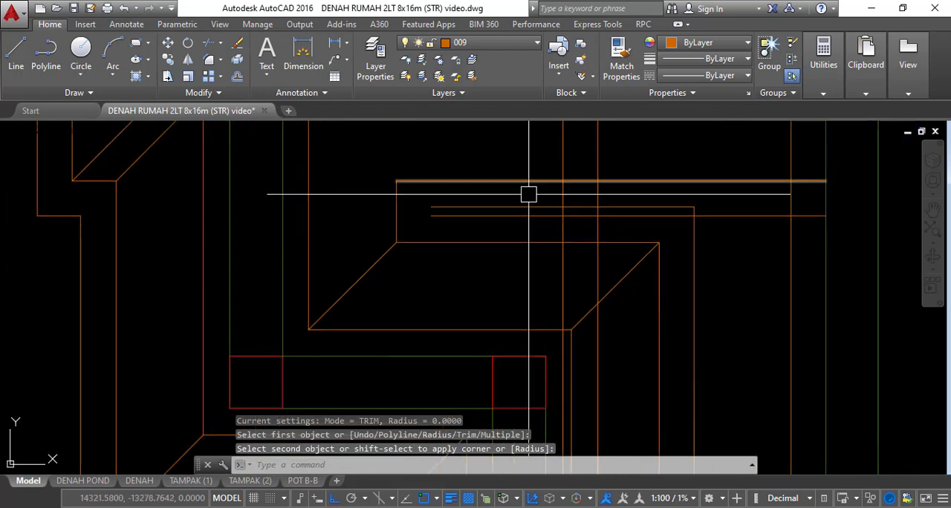
pyautogui.press('Escape')
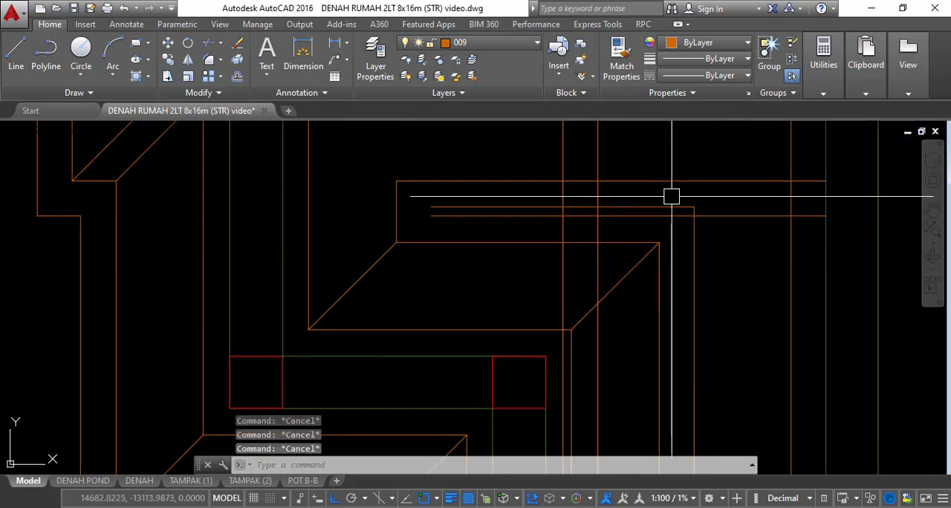
pyautogui.write('T')
pyautogui.moveTo(632, 208); pyautogui.dragTo(627, 215, button='middle')
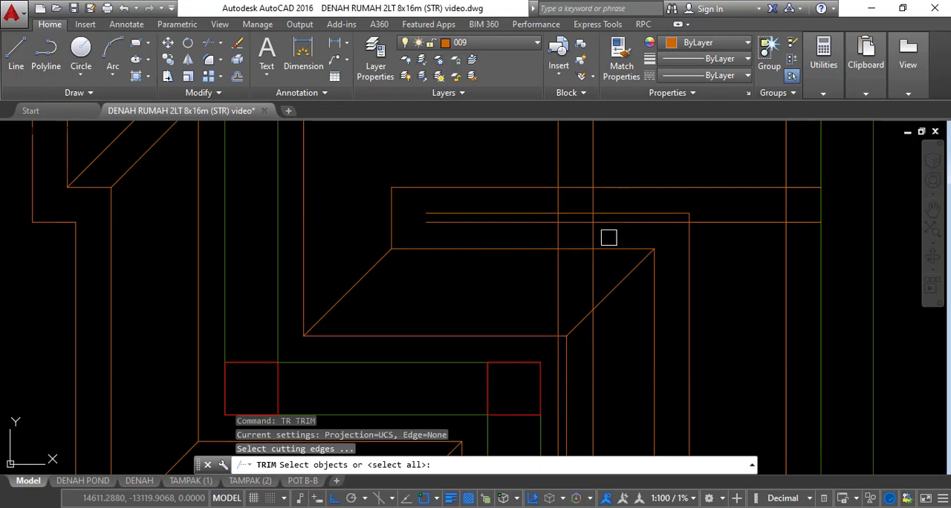
pyautogui.press('Return')
pyautogui.press('Escape')
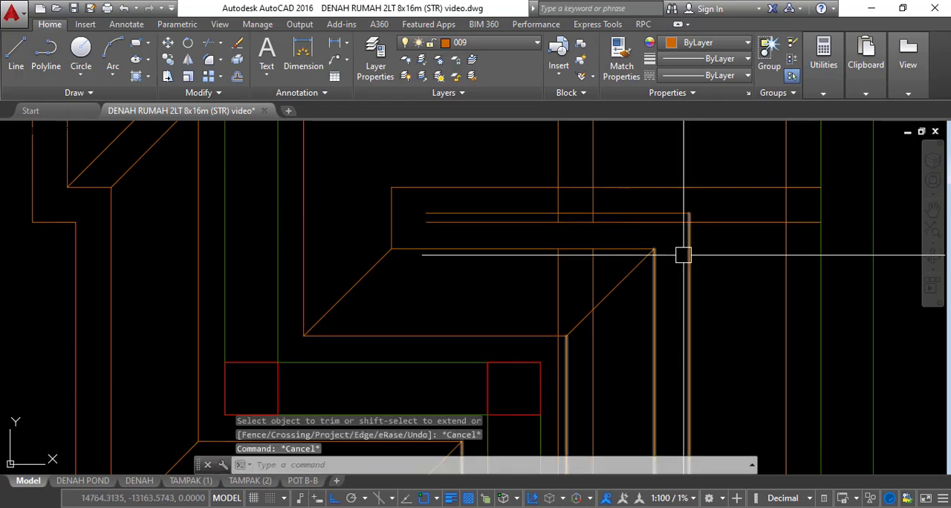
# Explode the stepped strip multiline that runs down beside the edge strip in the 3075 bay
pyautogui.click(660, 242)
pyautogui.scroll(-5, 664, 245)
pyautogui.write('x')
pyautogui.press('Return')
pyautogui.scroll(-3, 664, 239)
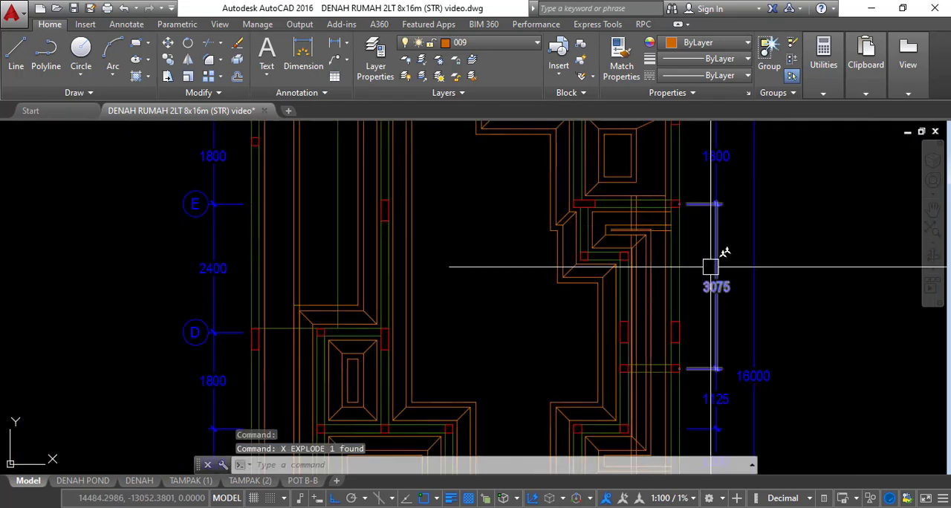
# Explode the horizontal P1 multiline that meets the grid line 6 edge strip between the 1200 and 1800 bays
pyautogui.scroll(3, 710, 265)
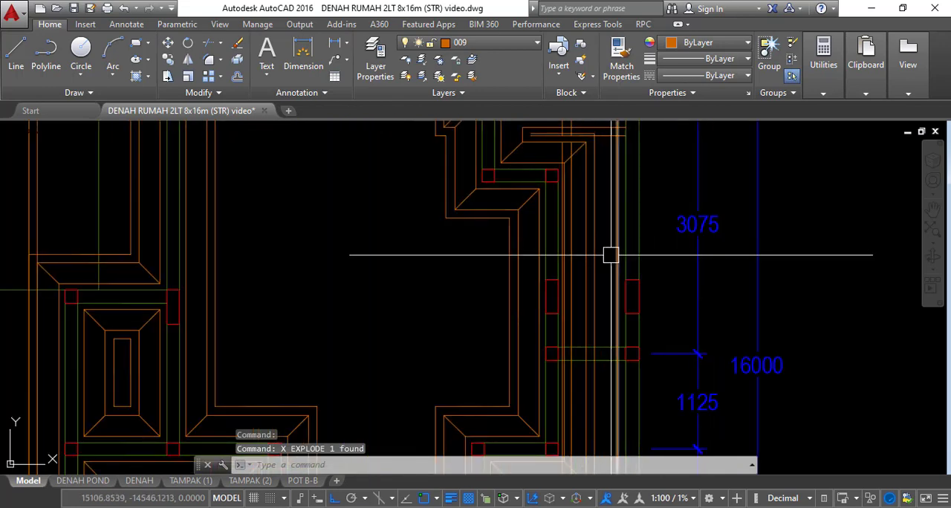
pyautogui.moveTo(610, 254); pyautogui.dragTo(604, 262, button='middle')
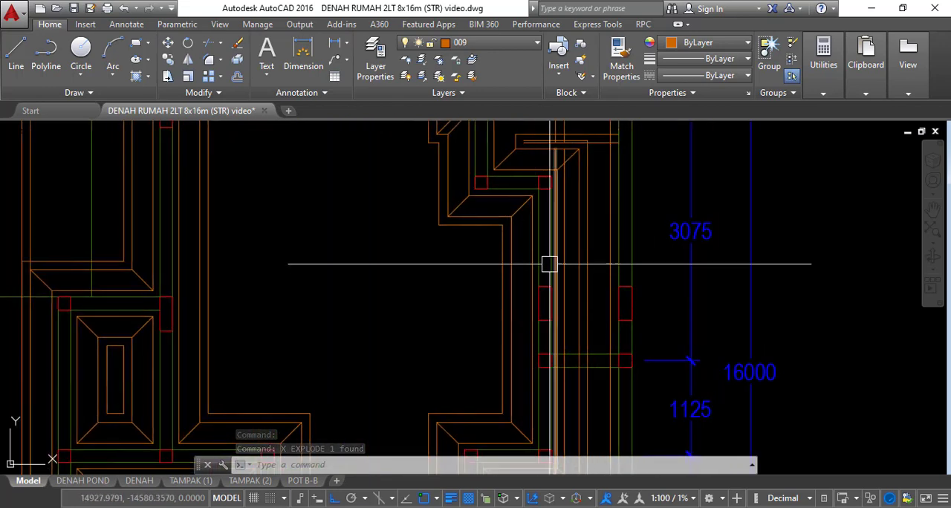
pyautogui.scroll(-2, 582, 257)
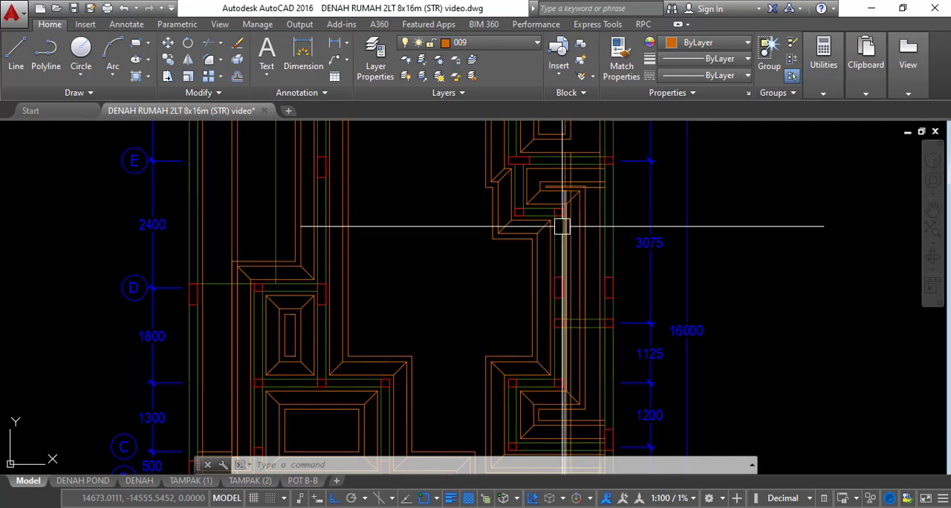
pyautogui.moveTo(551, 346); pyautogui.dragTo(567, 250, button='middle')
pyautogui.moveTo(611, 302)
pyautogui.mouseDown(button='middle')
pyautogui.moveTo(614, 250)
pyautogui.moveTo(603, 253)
pyautogui.mouseUp(button='middle')
pyautogui.scroll(2, 603, 252)
pyautogui.press('Escape')
pyautogui.press('Escape')
pyautogui.click(607, 219)
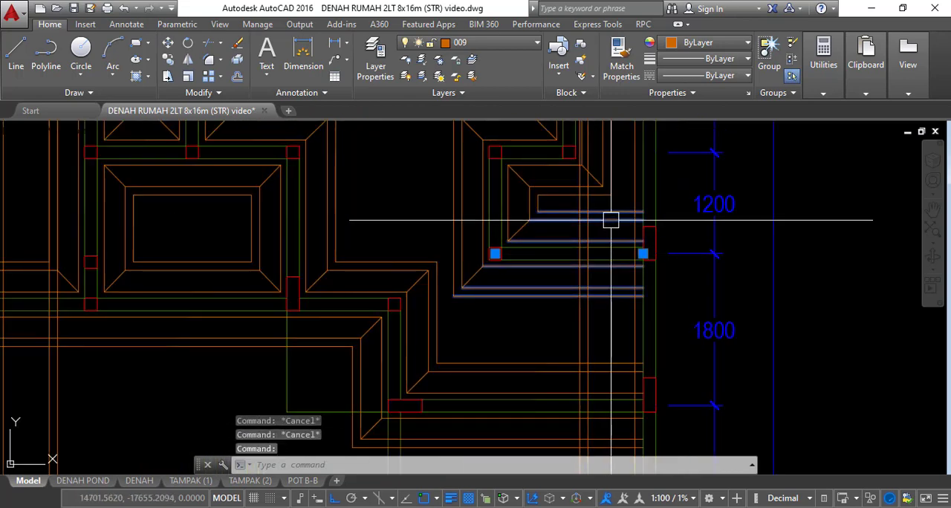
pyautogui.write('x')
pyautogui.press('Return')
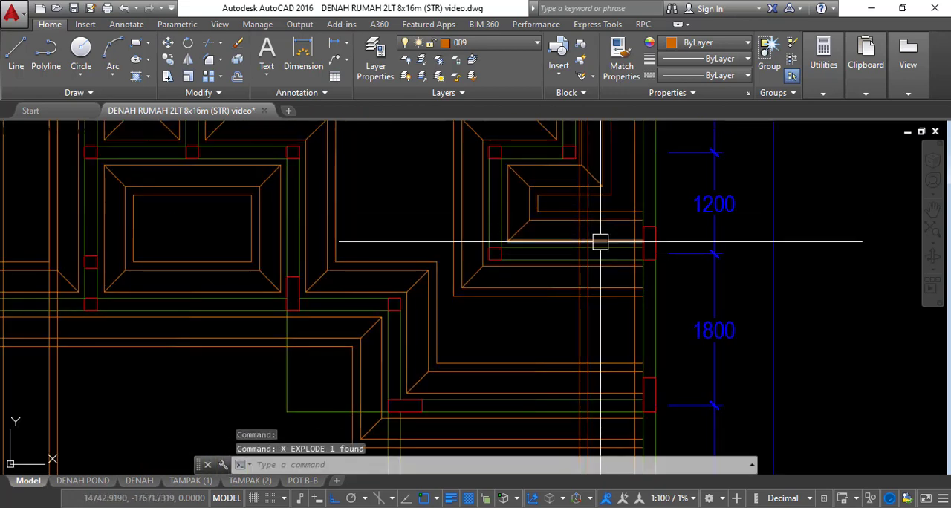
# Trim the edge strip lines where they cross the horizontal P1 strip between the 1200 and 1800 bays
pyautogui.write('tr')
pyautogui.press('Return')
pyautogui.press('Return')
pyautogui.scroll(3, 605, 237)
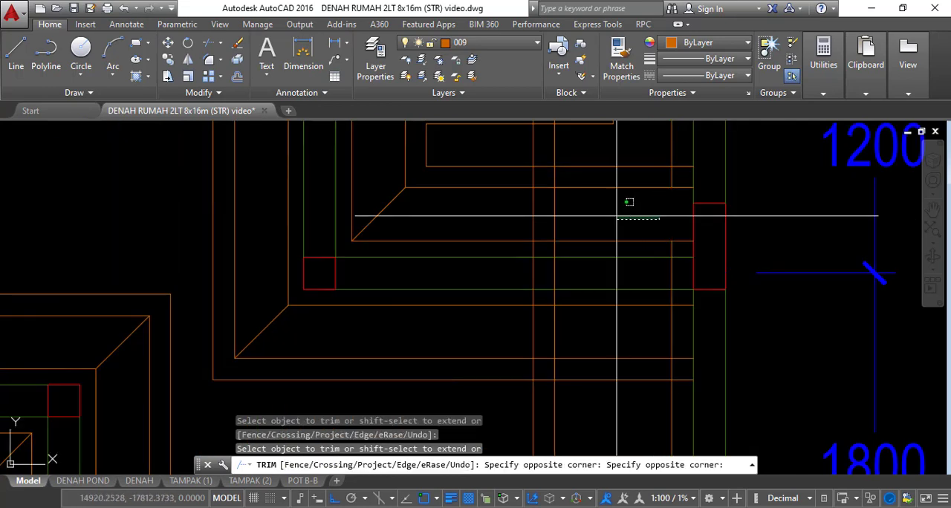
pyautogui.click(529, 211)
pyautogui.press('Escape')
# Fillet the line pairs below the horizontal strip between the 1200 and 1800 bays into square corners with the edge strip
pyautogui.scroll(-2, 545, 198)
pyautogui.write('f')
pyautogui.press('Return')
pyautogui.scroll(1, 539, 256)
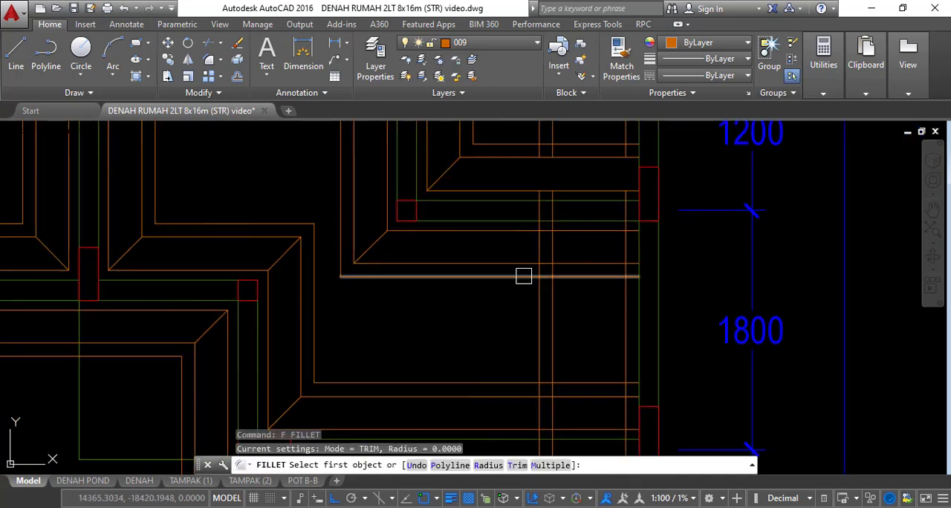
pyautogui.click(523, 277)
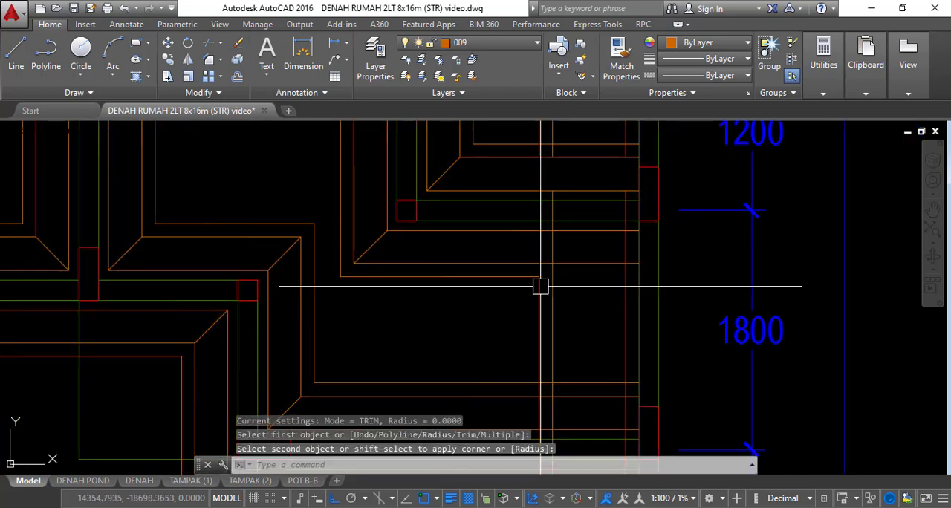
pyautogui.click(614, 237)
# Fillet the middle and outer lines above the same horizontal strip with the edge strip lines into square corners
pyautogui.scroll(3, 533, 248)
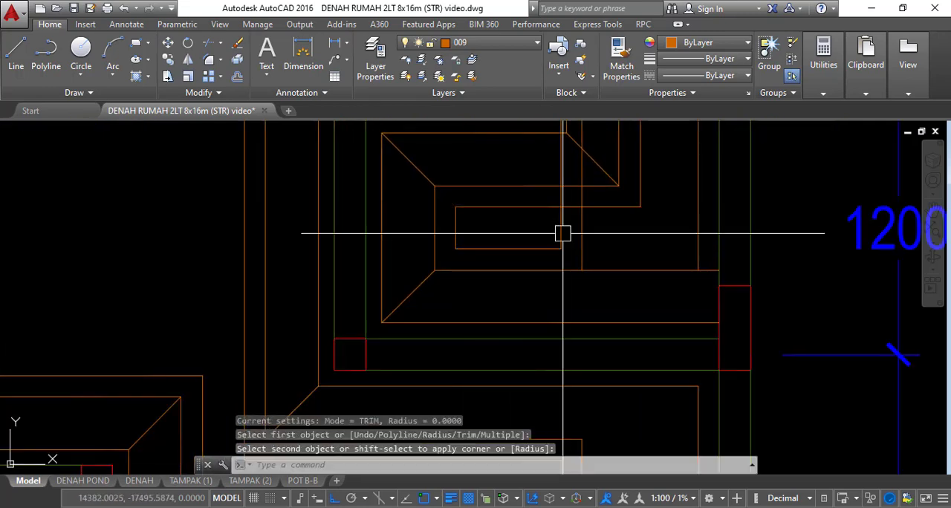
pyautogui.press('space')
pyautogui.click(557, 269)
pyautogui.click(580, 246)
pyautogui.press('space')
pyautogui.click(622, 315)
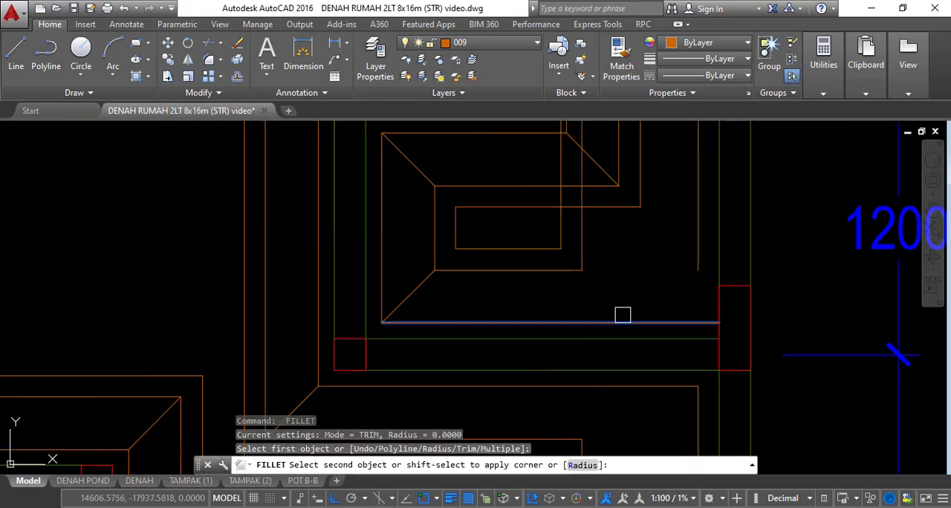
pyautogui.press('Escape')
pyautogui.moveTo(658, 293); pyautogui.dragTo(651, 230, button='middle')
# Draw middle-to-outer corner diagonals above and below the horizontal strip between the 1200 and 1800 bays
pyautogui.write('L')
pyautogui.press('Return')
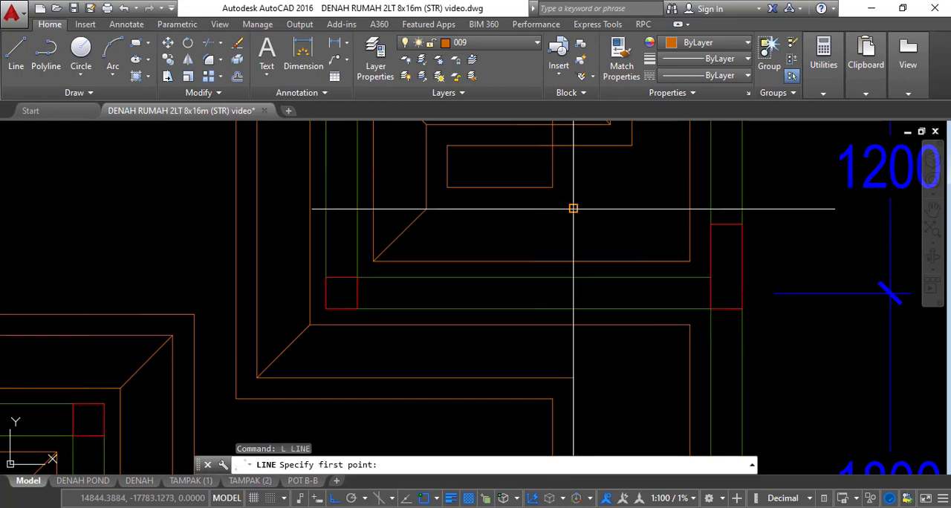
pyautogui.click(689, 261)
pyautogui.press('Escape')
pyautogui.press('space')
pyautogui.click(573, 378)
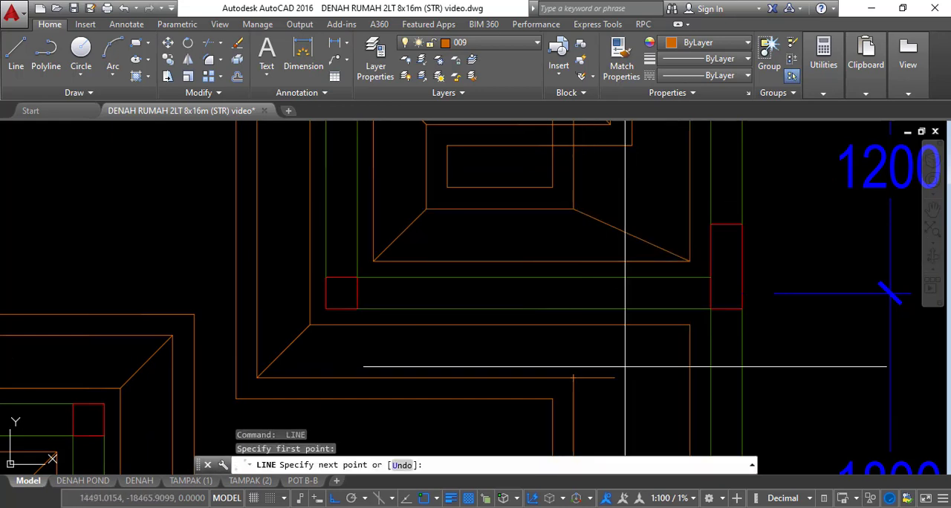
pyautogui.click(689, 325)
pyautogui.press('Escape')
pyautogui.moveTo(635, 309); pyautogui.dragTo(573, 265, button='middle')
# Explode the horizontal P1 multiline at the lower end of the 1800 bay and trim the edge strip lines crossing it
pyautogui.scroll(-10, 574, 263)
pyautogui.scroll(6, 544, 271)
pyautogui.press('Escape')
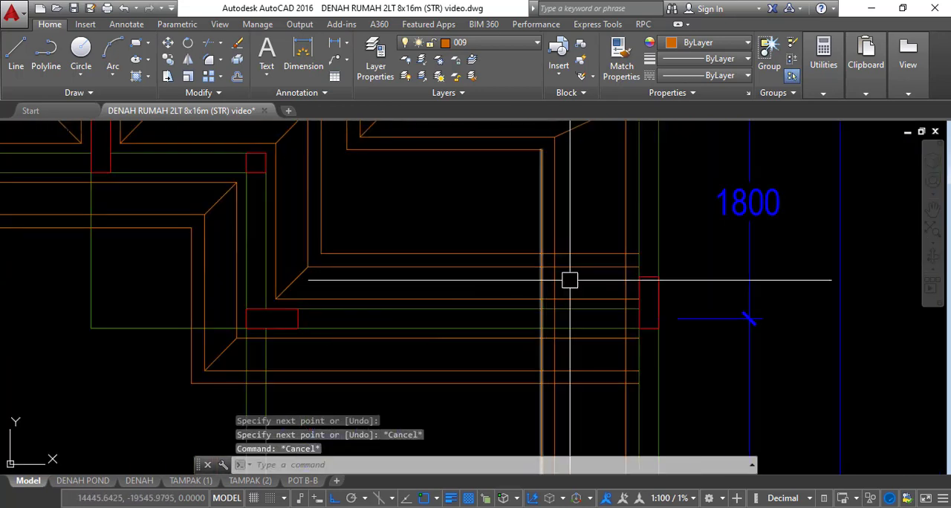
pyautogui.press('Escape')
pyautogui.click(589, 269)
pyautogui.write('X')
pyautogui.press('Return')
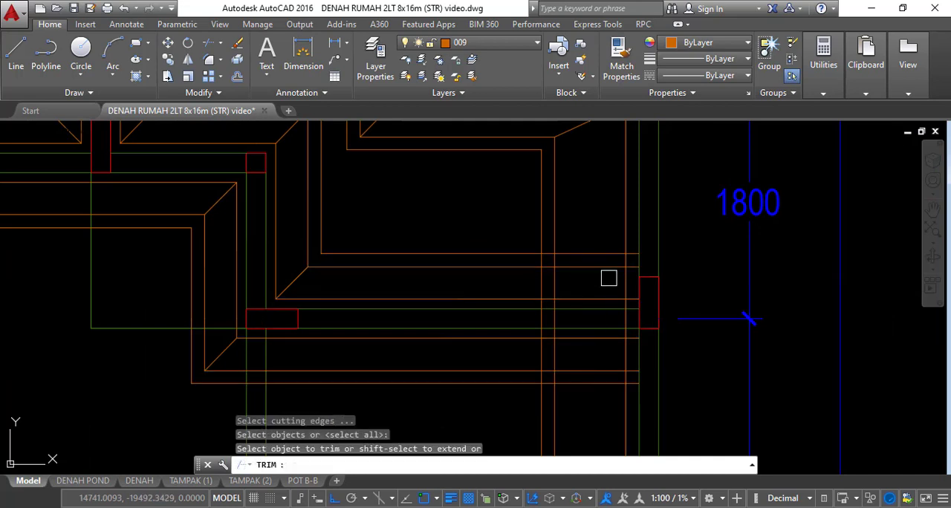
pyautogui.press('Escape')
# Fillet the inner, middle and outer lines above the strip at the 1800 bay's lower end into square corners
pyautogui.write('F')
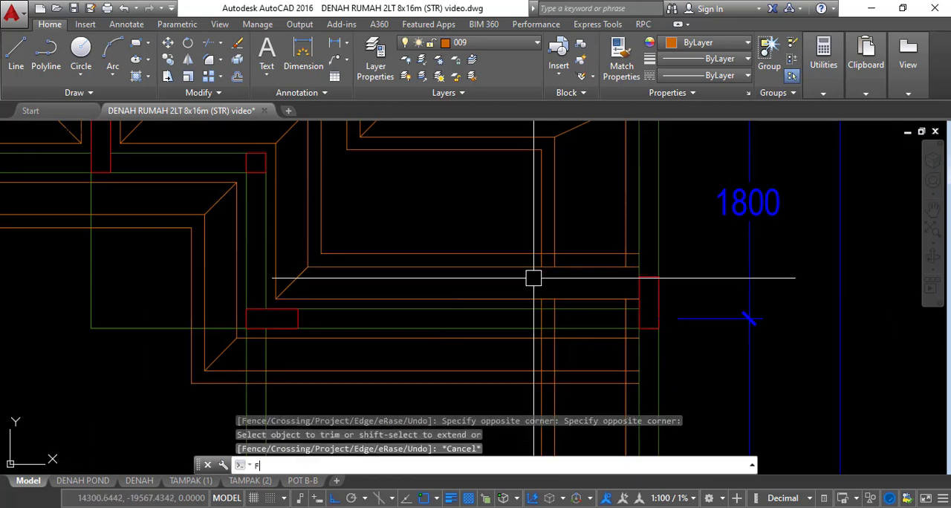
pyautogui.press('Return')
pyautogui.click(540, 247)
pyautogui.press('space')
pyautogui.click(541, 266)
pyautogui.click(552, 254)
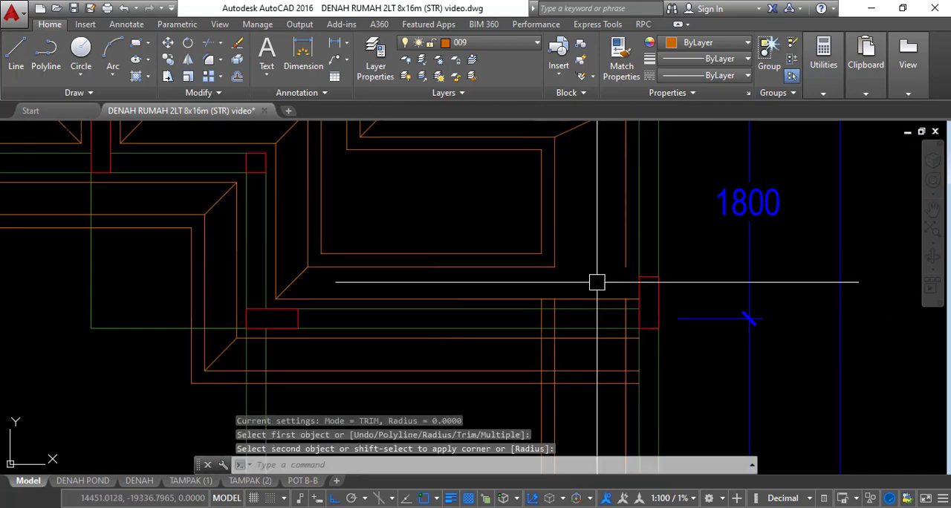
pyautogui.press('space')
pyautogui.click(601, 299)
pyautogui.click(621, 249)
# Fillet the outer, middle and inner lines below the horizontal strip at the 1800 bay's lower end with the edge strip lines into square corners
pyautogui.moveTo(529, 388); pyautogui.dragTo(539, 314, button='middle')
pyautogui.press('space')
pyautogui.click(530, 310)
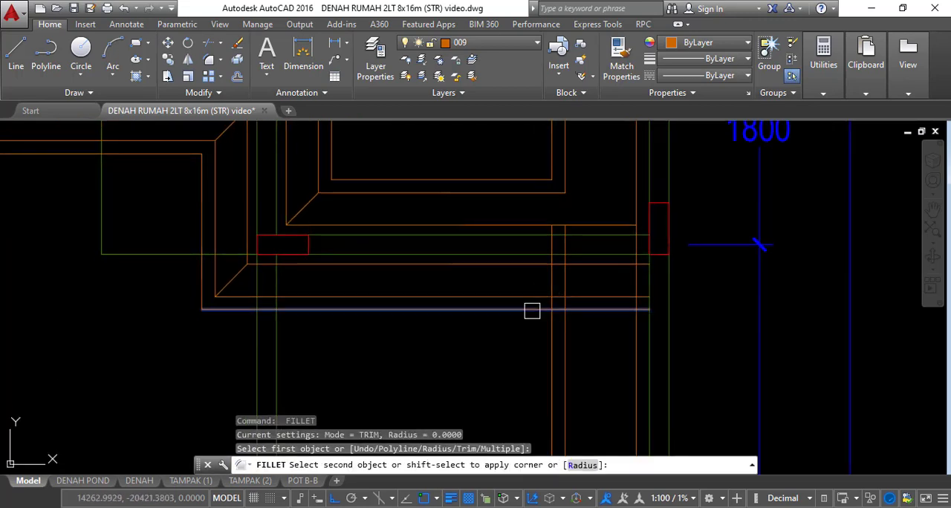
pyautogui.click(553, 323)
pyautogui.press('space')
pyautogui.click(564, 309)
pyautogui.click(555, 298)
pyautogui.press('space')
pyautogui.click(614, 267)
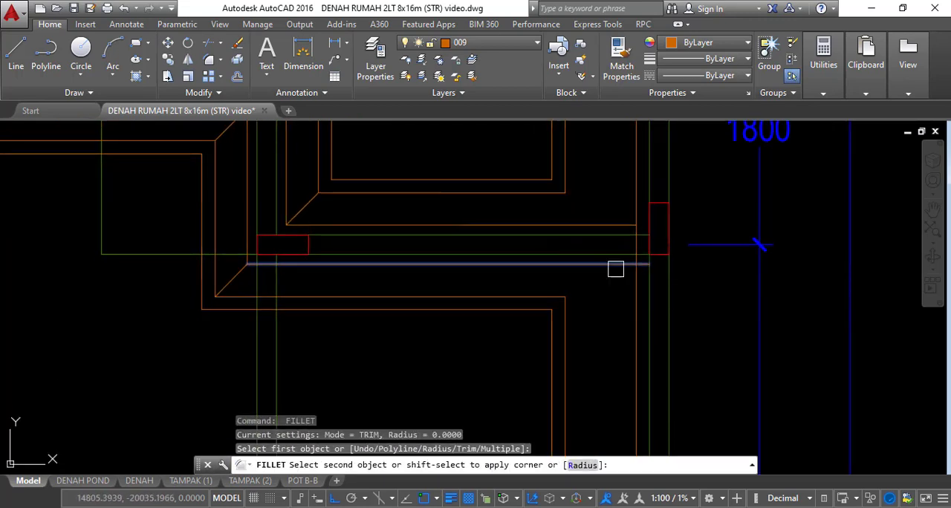
pyautogui.click(627, 282)
pyautogui.click(632, 282)
# Draw middle-to-inner corner diagonals below and above the horizontal strip at the 1800 bay's lower end
pyautogui.press('Escape')
pyautogui.write('L')
pyautogui.press('space')
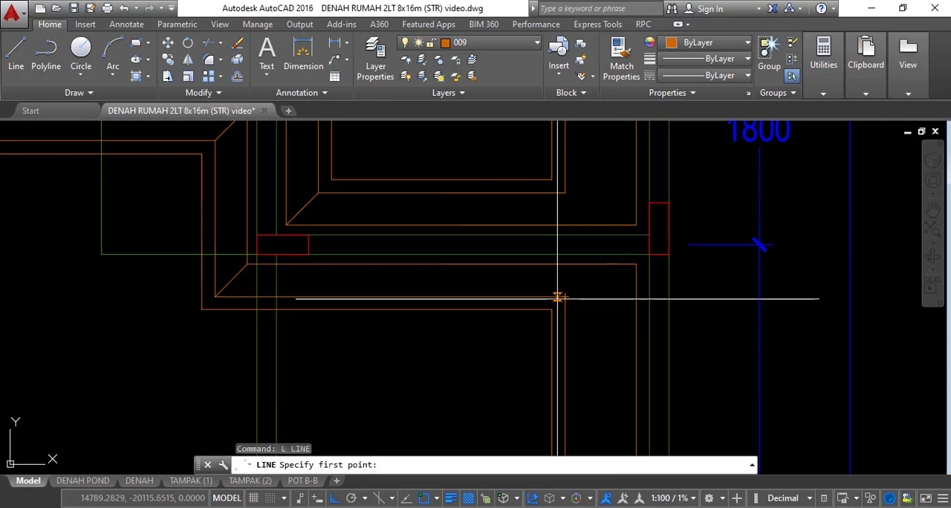
pyautogui.click(636, 278)
pyautogui.press('Escape')
pyautogui.press('space')
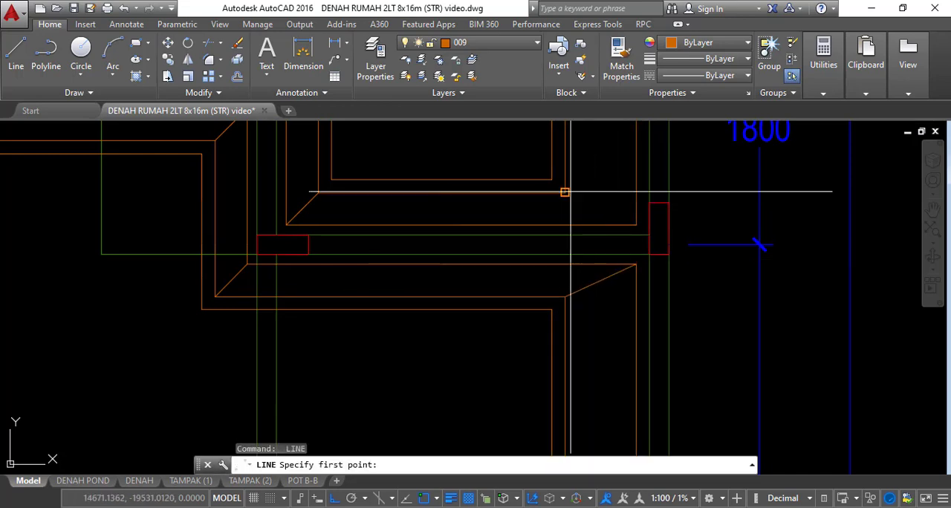
pyautogui.click(636, 223)
pyautogui.press('Escape')
# Explode the horizontal strip multiline along grid B beside the grid 1 edge strip
pyautogui.scroll(-7, 622, 217)
pyautogui.moveTo(668, 229); pyautogui.dragTo(690, 270, button='middle')
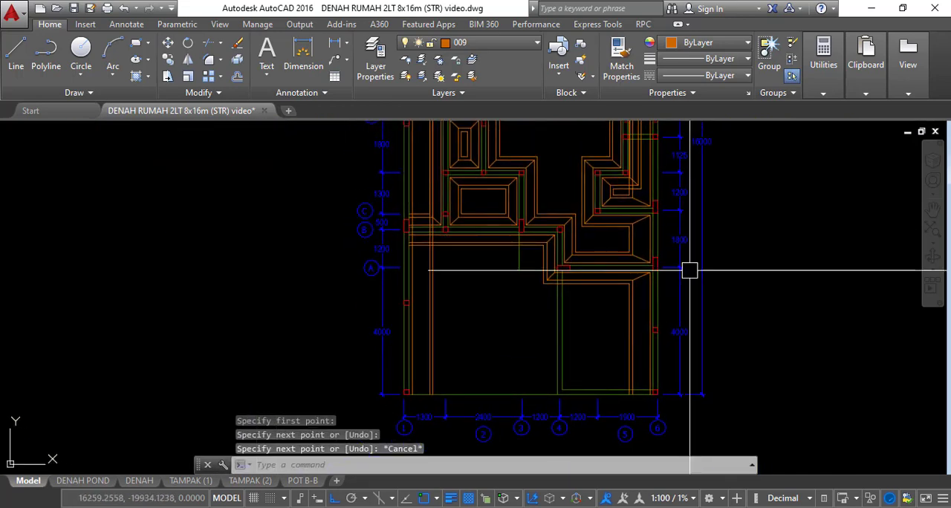
pyautogui.moveTo(475, 263)
pyautogui.mouseDown(button='middle')
pyautogui.moveTo(611, 446)
pyautogui.moveTo(593, 353)
pyautogui.mouseUp(button='middle')
pyautogui.scroll(5, 514, 329)
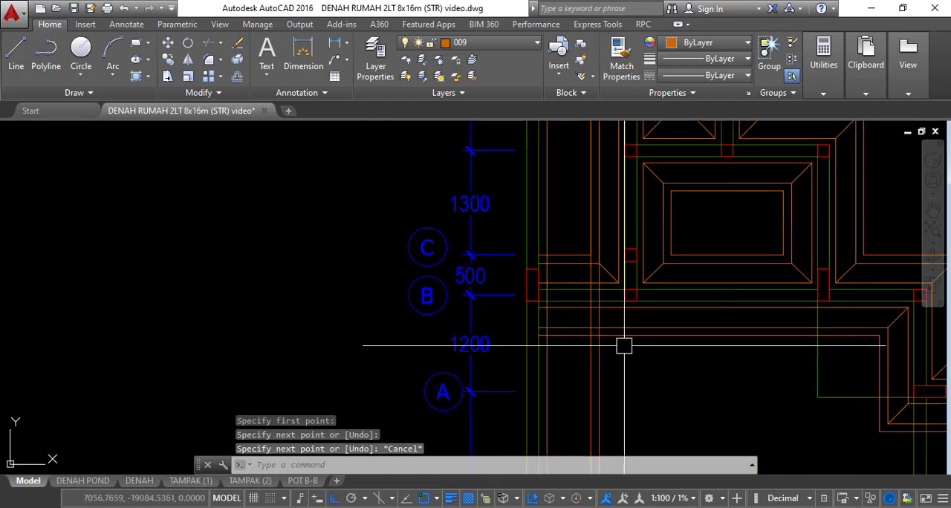
pyautogui.click(626, 336)
pyautogui.write('x')
pyautogui.press('space')
pyautogui.scroll(4, 590, 335)
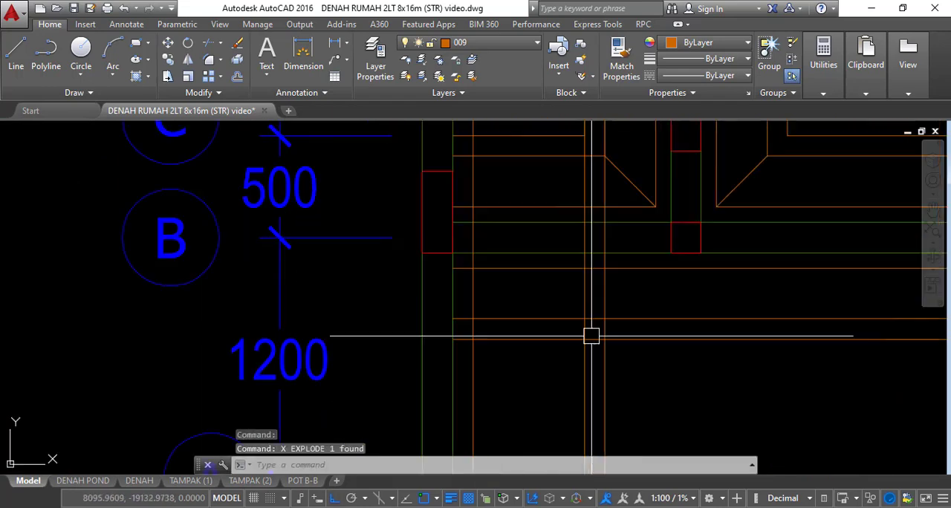
pyautogui.press('Escape')
pyautogui.press('Escape')
pyautogui.press('Escape')
pyautogui.scroll(-2, 594, 312)
pyautogui.moveTo(598, 279); pyautogui.dragTo(601, 294, button='middle')
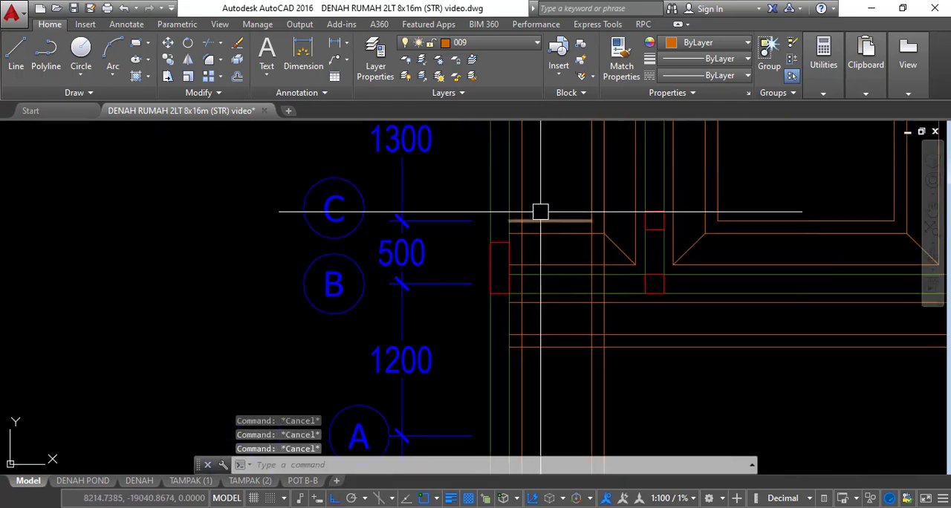
# Explode the vertical edge strip multiline along grid 1
pyautogui.click(590, 189)
pyautogui.write('x')
pyautogui.press('space')
pyautogui.moveTo(622, 251); pyautogui.dragTo(642, 298, button='middle')
pyautogui.press('Escape')
pyautogui.press('Escape')
pyautogui.press('Escape')
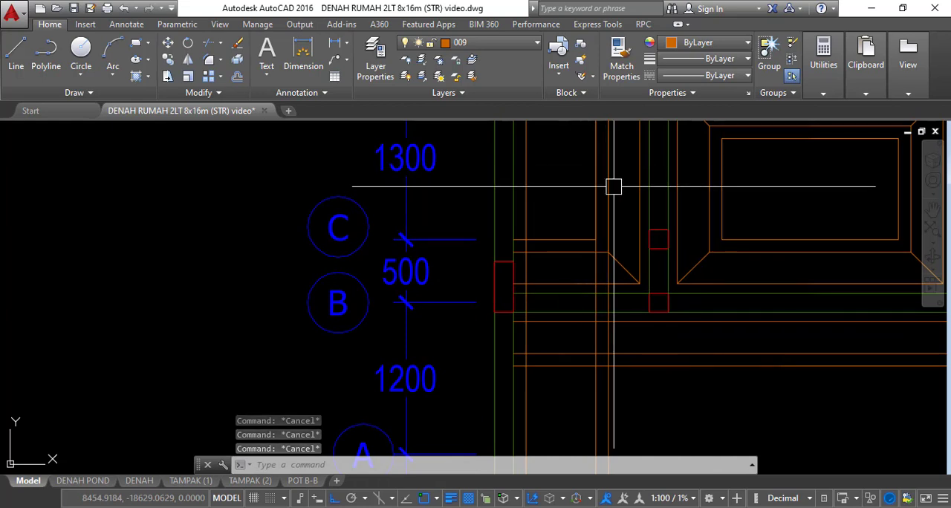
# Trim the two horizontal lines above grid B between the grid 1 edge strip lines and erase the leftover stubs beside the grid 1 column
pyautogui.scroll(3, 637, 207)
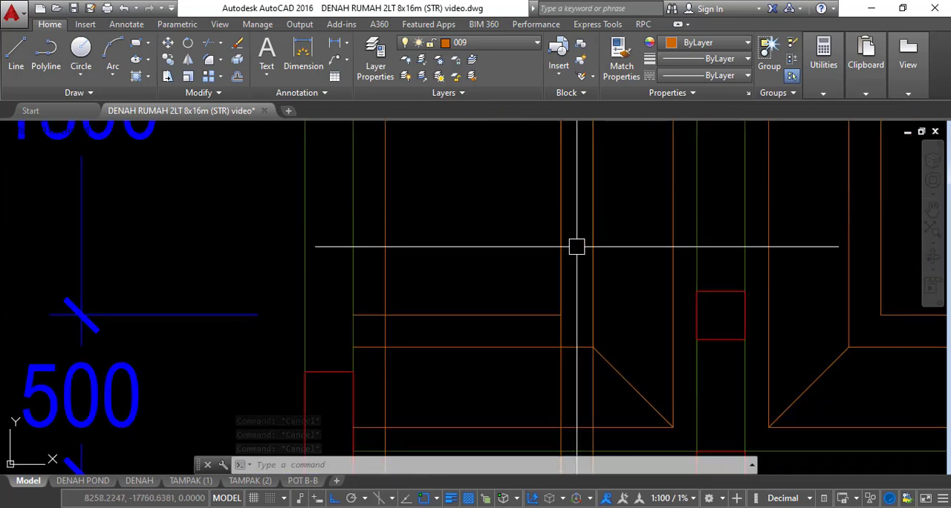
pyautogui.scroll(-2, 576, 246)
pyautogui.moveTo(594, 287); pyautogui.dragTo(594, 251, button='middle')
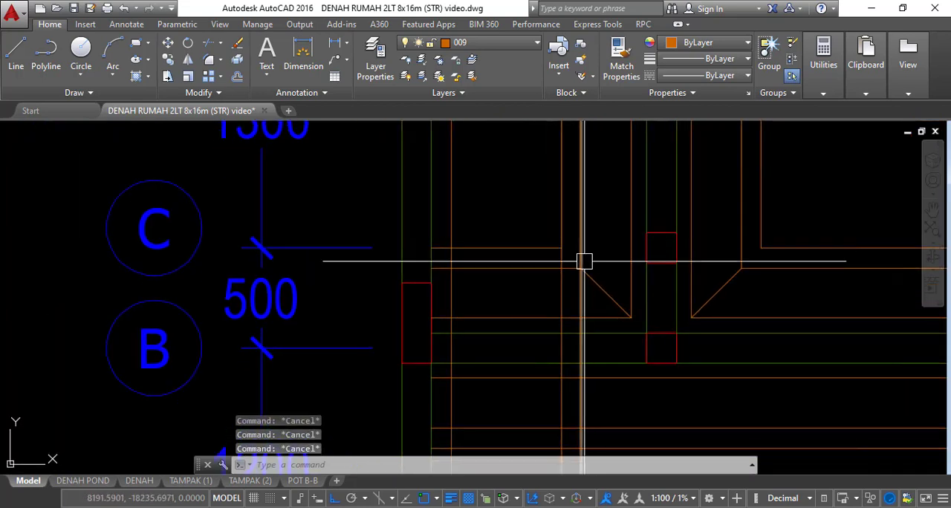
pyautogui.write('tr')
pyautogui.press('Return')
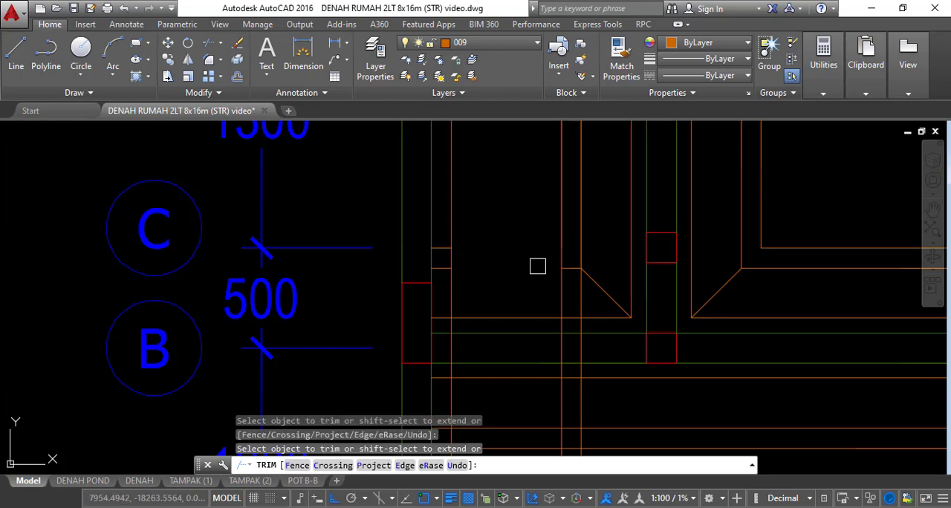
pyautogui.press('Escape')
pyautogui.click(378, 216)
pyautogui.click(476, 278)
pyautogui.write('e')
pyautogui.press('Return')
pyautogui.press('Escape')
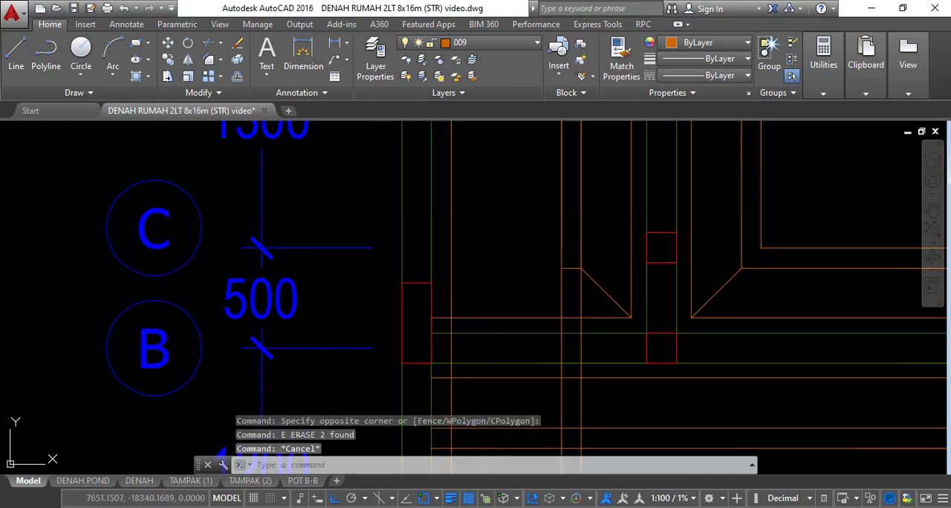
# Draw the corner diagonal above grid B from the edge strip's inner corner to the end of the short horizontal line
pyautogui.write('l')
pyautogui.press('Return')
pyautogui.click(450, 318)
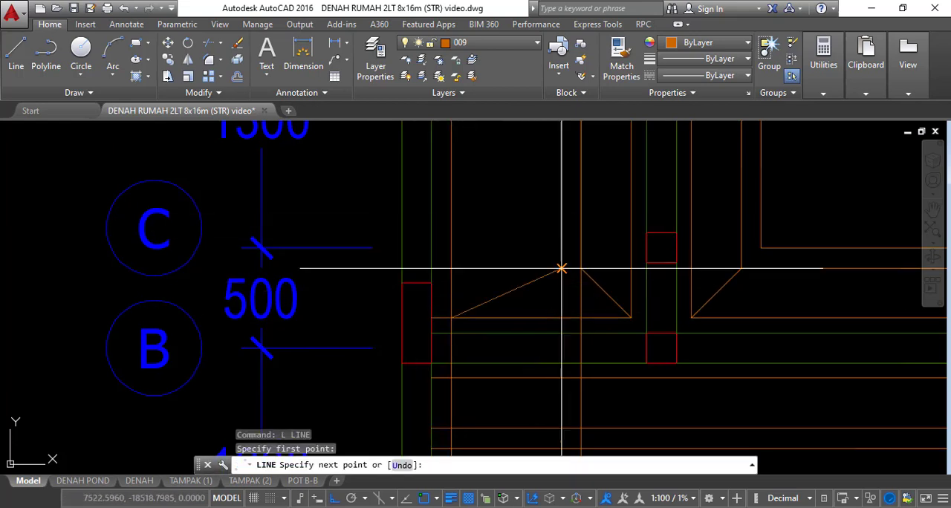
pyautogui.click(562, 269)
pyautogui.press('Escape')
pyautogui.press('Escape')
# Trim the grid 1 edge strip lines where they cross the strip below grid B
pyautogui.scroll(-2, 547, 283)
pyautogui.scroll(1, 555, 289)
pyautogui.press('Escape')
pyautogui.press('Escape')
pyautogui.write('tr')
pyautogui.press('Return')
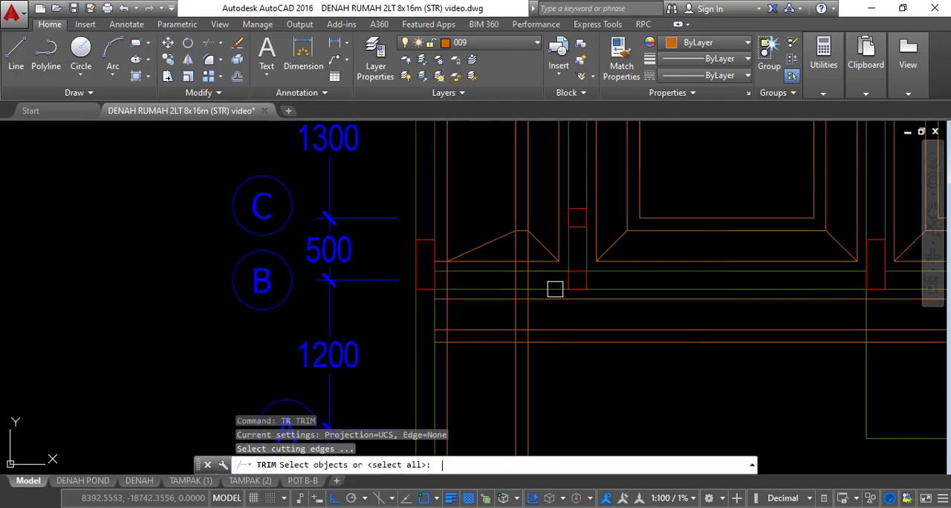
pyautogui.press('Return')
pyautogui.click(550, 315)
pyautogui.click(453, 315)
pyautogui.press('Escape')
# Fillet the lines below grid B with the grid 1 edge strip lines into square corners, and square the inner corner above the strip
pyautogui.scroll(2, 535, 320)
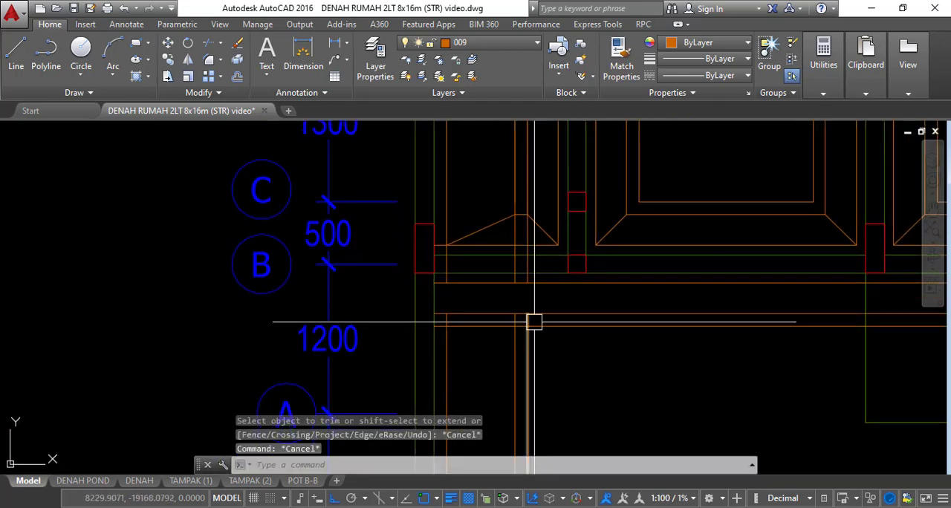
pyautogui.write('f')
pyautogui.press('Return')
pyautogui.click(534, 331)
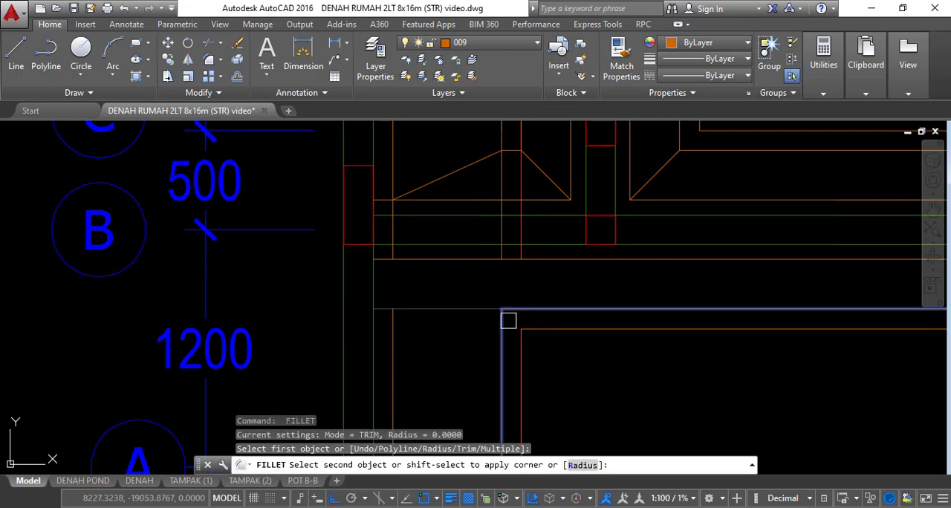
pyautogui.click(503, 318)
pyautogui.press('space')
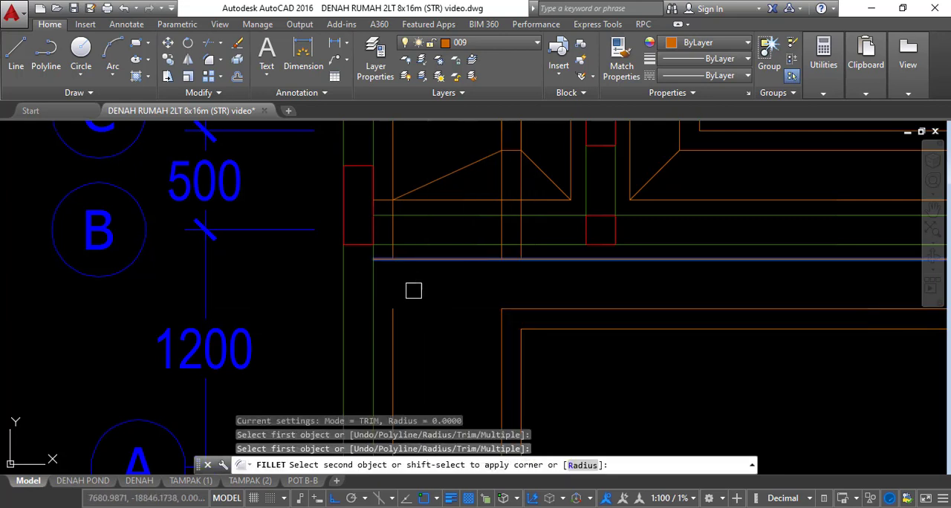
pyautogui.scroll(3, 433, 272)
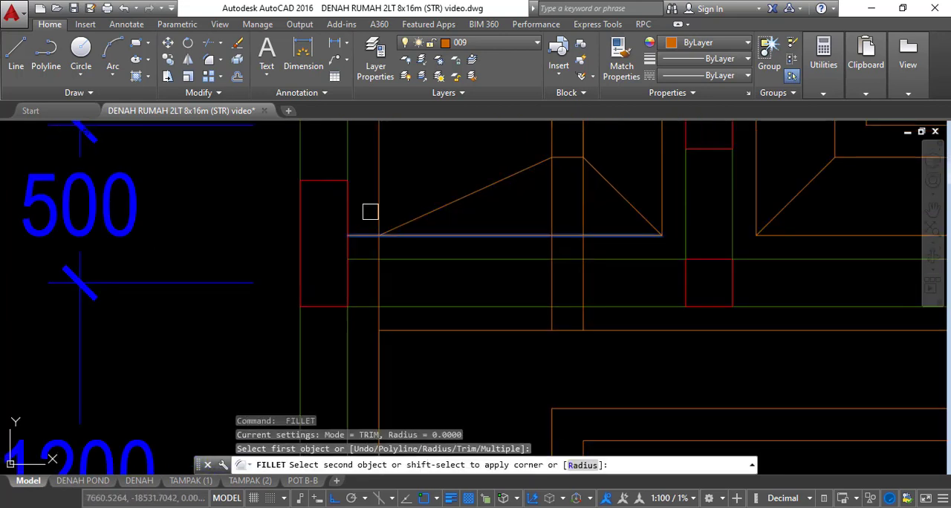
pyautogui.click(376, 201)
pyautogui.moveTo(546, 250); pyautogui.dragTo(533, 261, button='middle')
pyautogui.scroll(-2, 532, 262)
pyautogui.scroll(1, 558, 226)
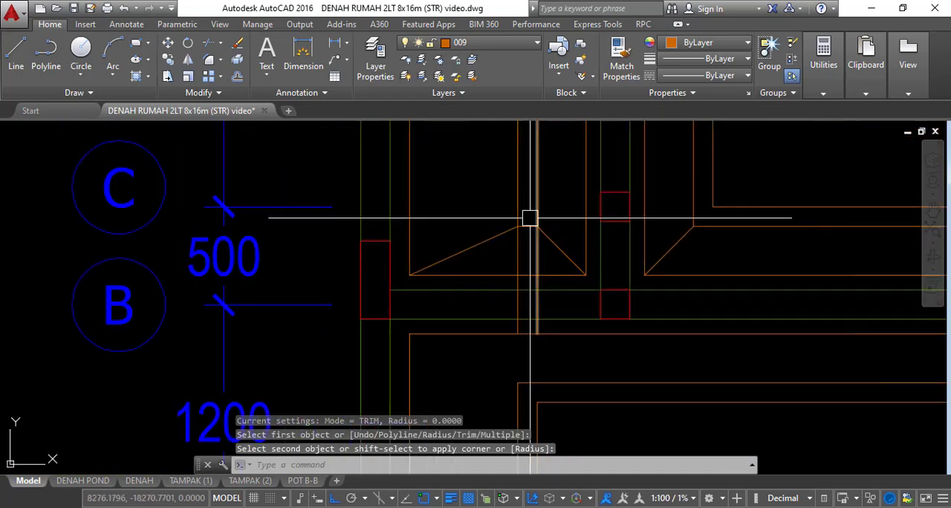
# Fillet the two closely spaced vertical lines above grid B to the ends of the short horizontal line between the diagonals
pyautogui.scroll(2, 531, 222)
pyautogui.press('space')
pyautogui.click(527, 228)
pyautogui.click(514, 219)
pyautogui.press('space')
pyautogui.click(525, 229)
pyautogui.click(533, 212)
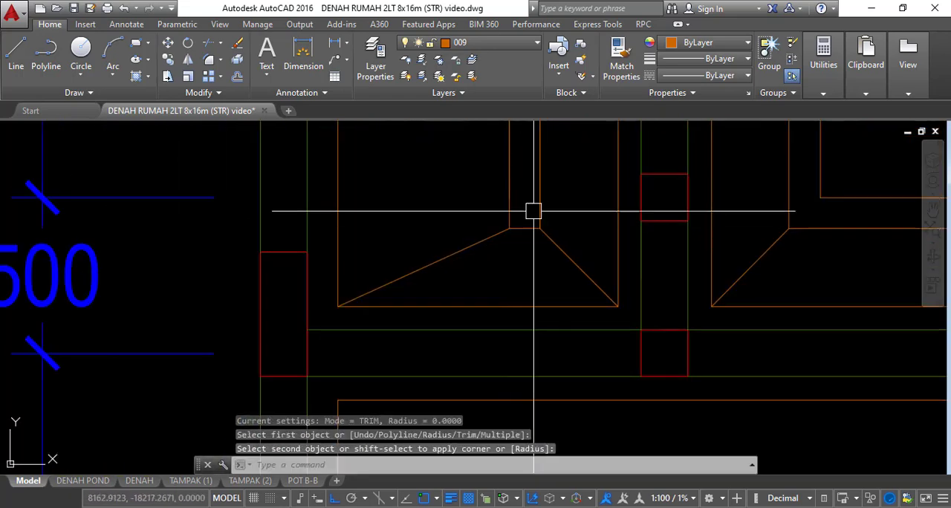
# Draw the inner-to-middle corner diagonal below the grid B strip at the grid 1 edge
pyautogui.press('Escape')
pyautogui.scroll(-5, 533, 212)
pyautogui.moveTo(604, 272); pyautogui.dragTo(604, 312, button='middle')
pyautogui.write('l')
pyautogui.press('space')
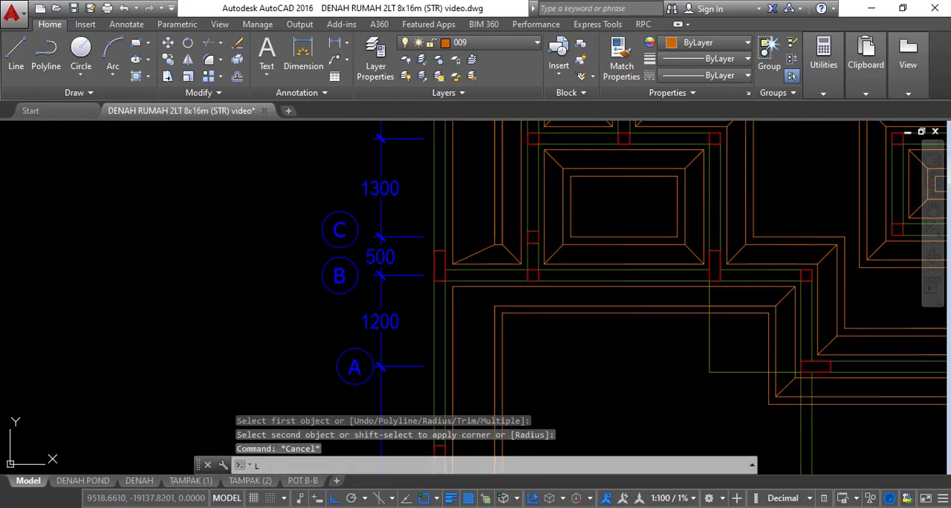
pyautogui.scroll(2, 461, 296)
pyautogui.press('Escape')
pyautogui.press('Escape')
pyautogui.scroll(-2, 459, 243)
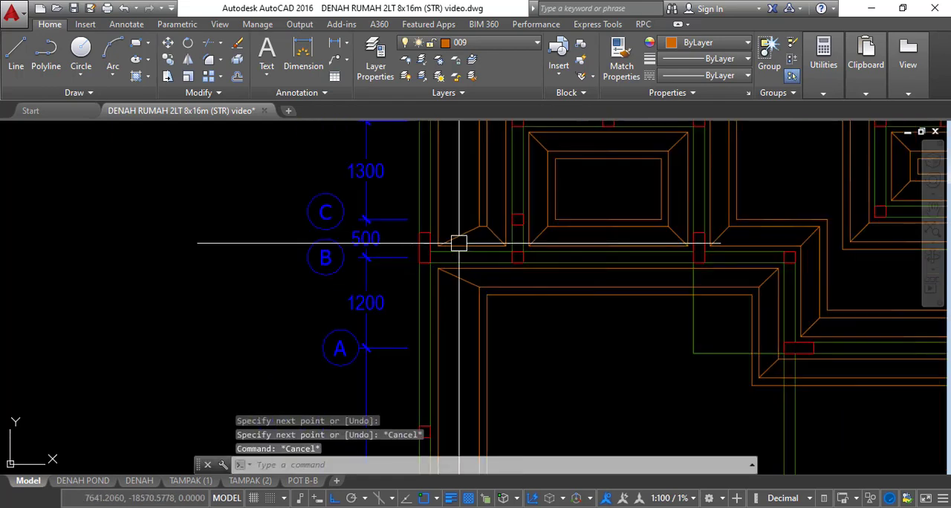
# Erase the two short vertical line pieces crossing the strip just below grid E in the 3075 bay
pyautogui.scroll(-2, 460, 229)
pyautogui.moveTo(482, 227); pyautogui.dragTo(427, 291, button='middle')
pyautogui.scroll(2, 510, 282)
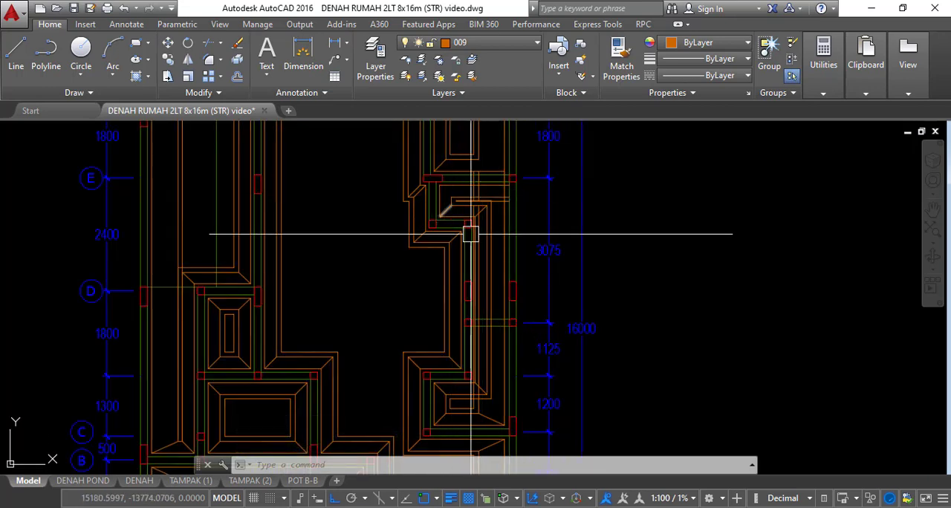
pyautogui.scroll(5, 475, 190)
pyautogui.click(437, 187)
pyautogui.write('e')
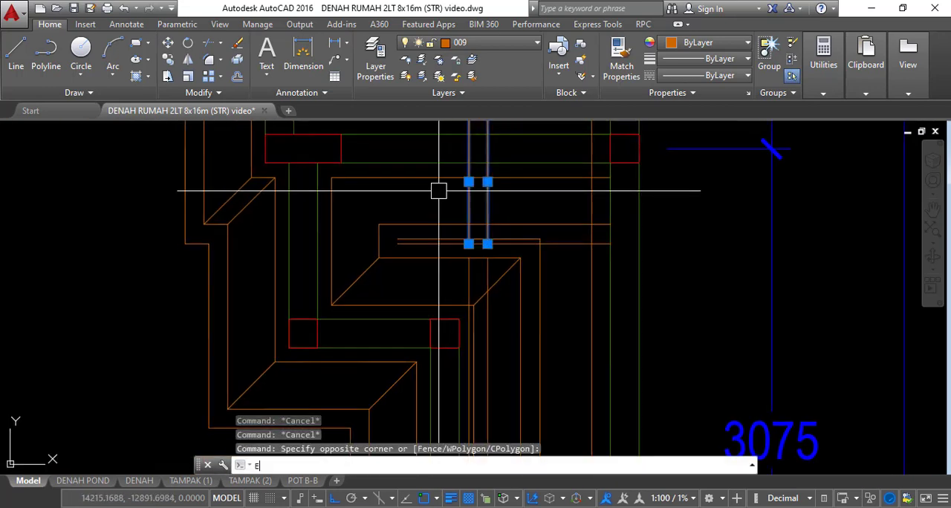
pyautogui.press('Return')
# Explode the short horizontal strip multiline below grid E and erase its overlapping outermost line
pyautogui.scroll(2, 501, 225)
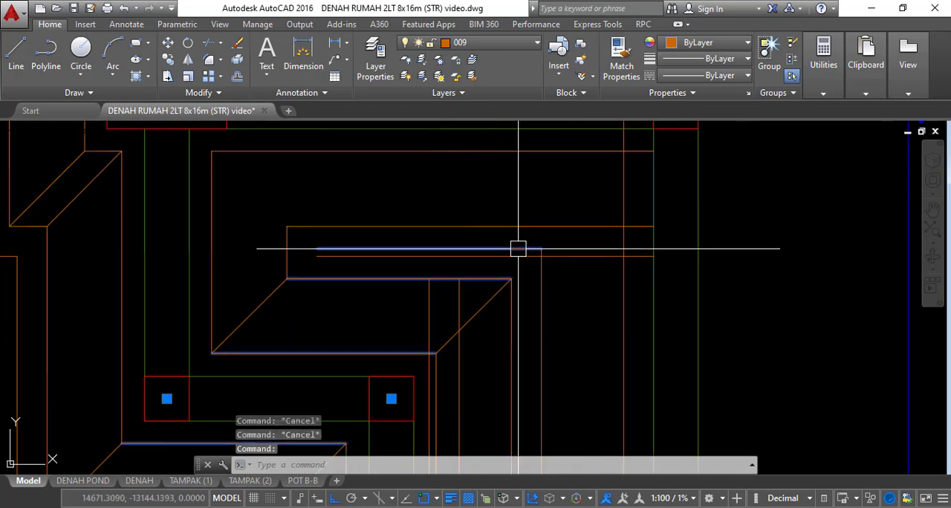
pyautogui.write('x')
pyautogui.press('Return')
pyautogui.press('Escape')
pyautogui.click(519, 247)
pyautogui.write('e')
pyautogui.press('Return')
pyautogui.scroll(-2, 490, 224)
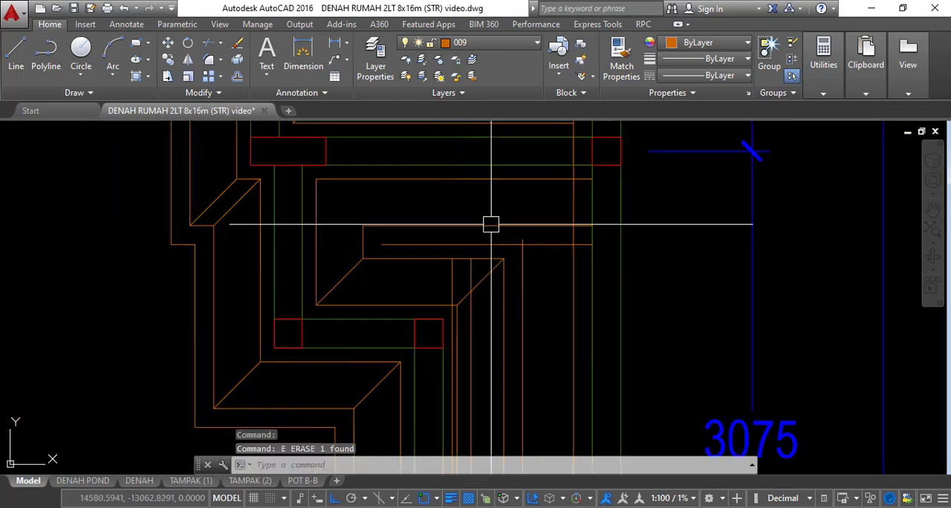
# Try to erase the two surplus vertical strip lines running down from the 3075 bay to the 1200 bay
pyautogui.scroll(-2, 491, 225)
pyautogui.moveTo(491, 225); pyautogui.dragTo(494, 178, button='middle')
pyautogui.scroll(4, 487, 216)
pyautogui.press('Escape')
pyautogui.press('Escape')
pyautogui.scroll(2, 466, 211)
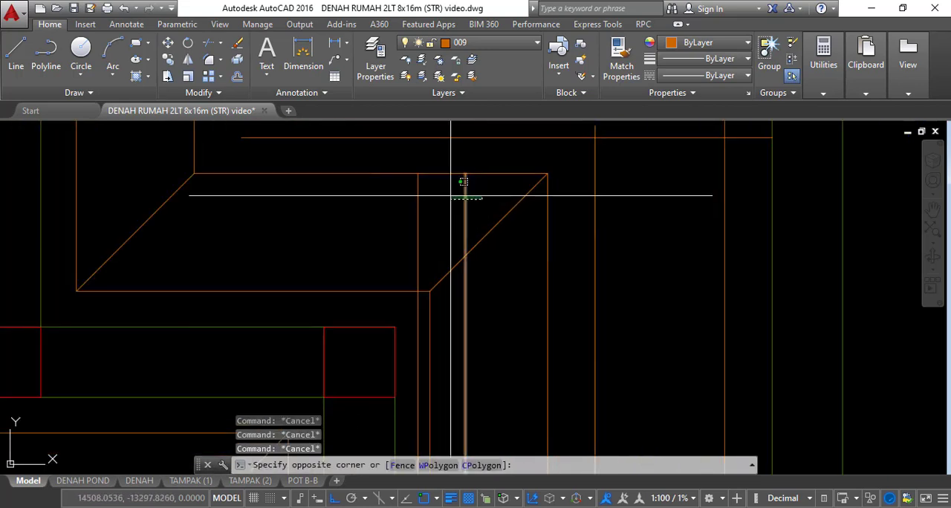
pyautogui.press('Return')
pyautogui.scroll(-3, 478, 207)
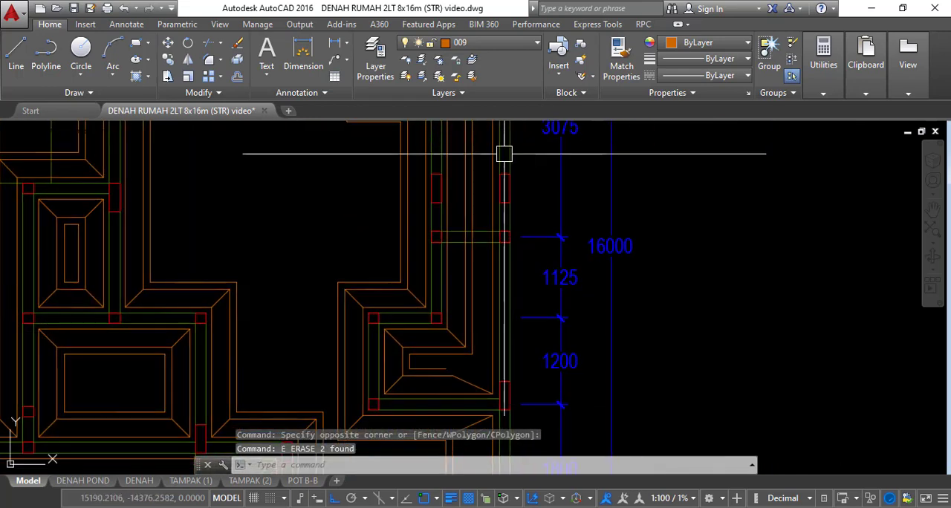
pyautogui.moveTo(516, 369); pyautogui.dragTo(528, 315, button='middle')
pyautogui.scroll(2, 492, 324)
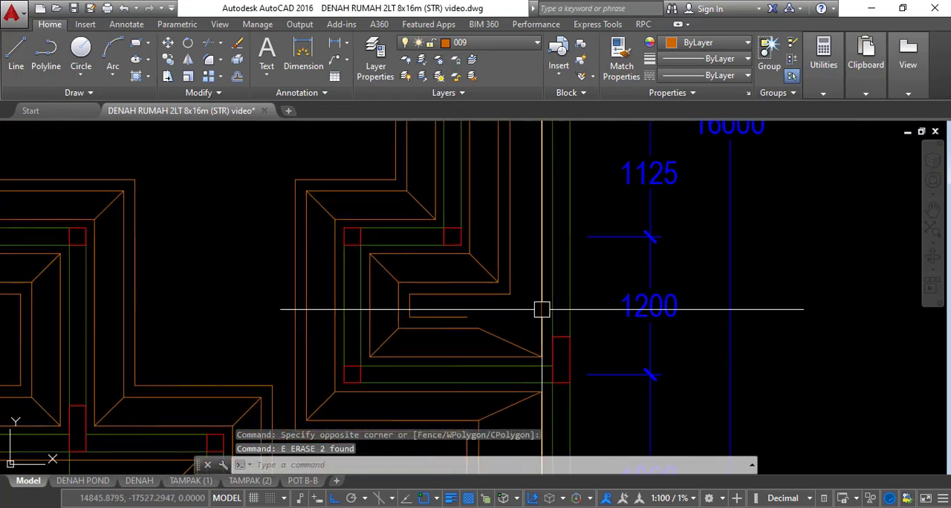
# Undo the last erase of the two vertical strip lines
pyautogui.hotkey('ctrl', 'z')
pyautogui.hotkey('ctrl', 'z')
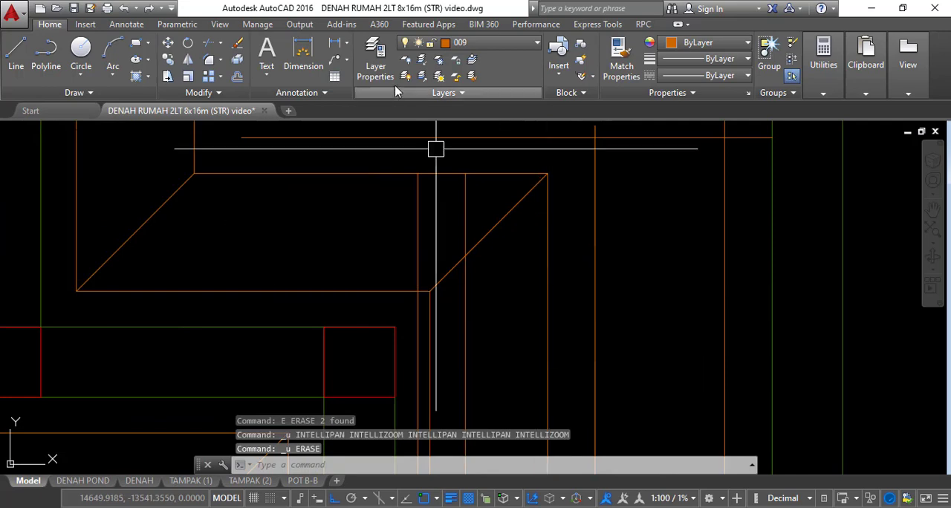
pyautogui.press('Escape')
# Trim the two vertical strip lines where they cross the upper strip band of the 1200 bay
pyautogui.scroll(-3, 490, 281)
pyautogui.scroll(5, 469, 250)
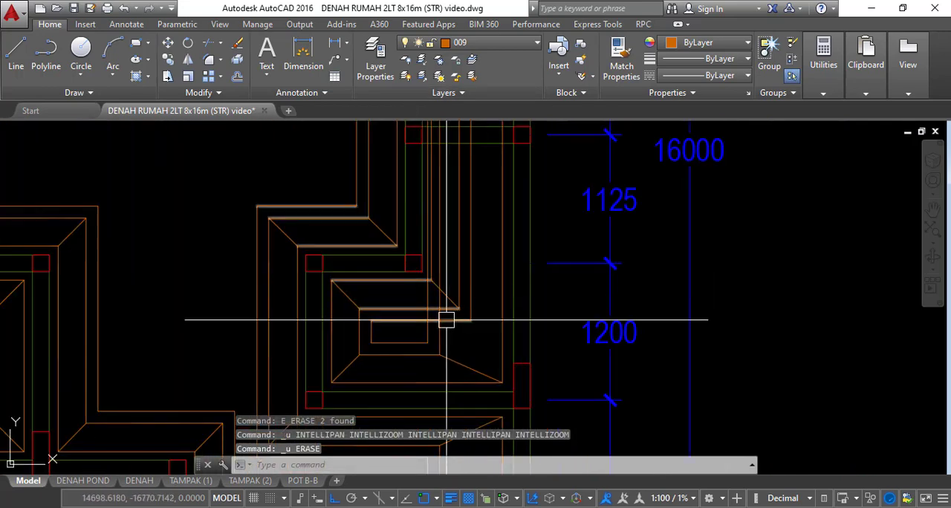
pyautogui.scroll(2, 448, 279)
pyautogui.press('Escape')
pyautogui.press('Escape')
pyautogui.write('tr')
pyautogui.press('Return')
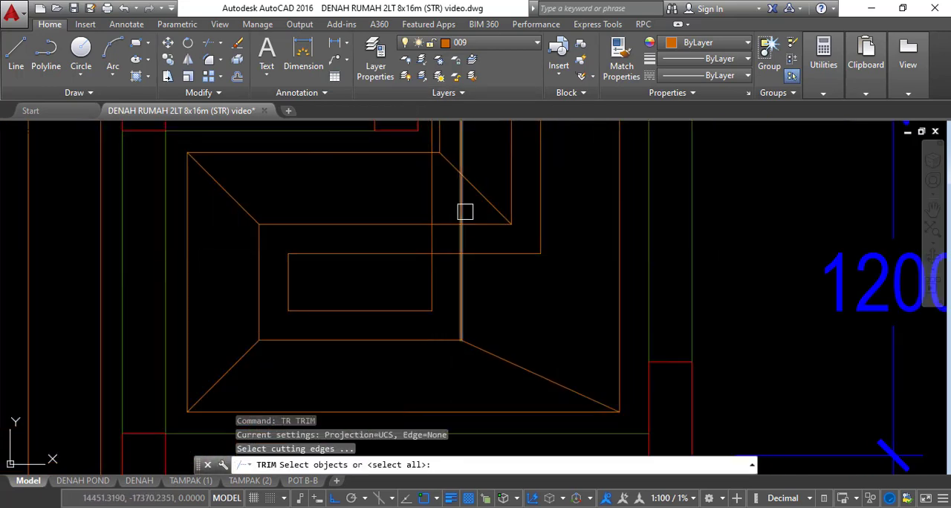
pyautogui.click(430, 131)
pyautogui.moveTo(429, 128); pyautogui.dragTo(433, 237, button='middle')
pyautogui.press('Escape')
pyautogui.press('Escape')
# Erase the two leftover vertical strip segments above the upper strip band of the 1200 bay
pyautogui.scroll(2, 433, 237)
pyautogui.click(429, 238)
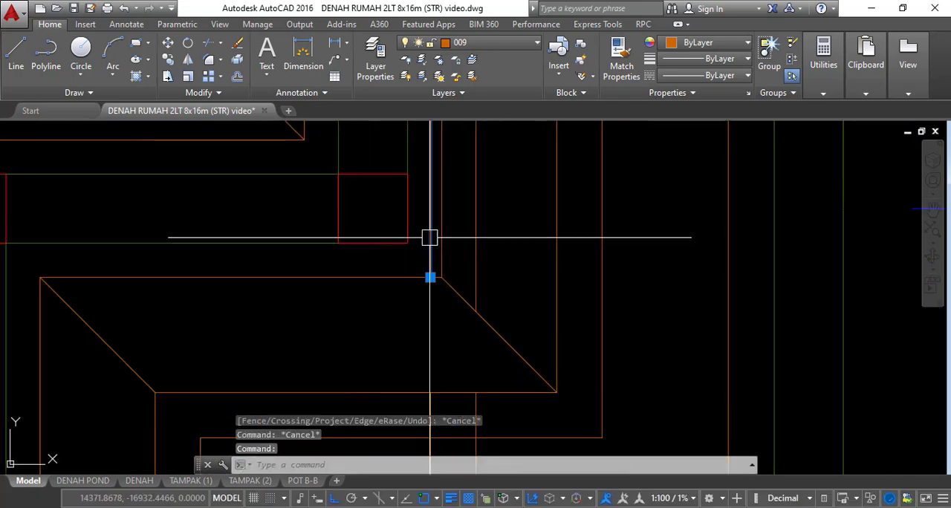
pyautogui.press('Return')
pyautogui.click(483, 237)
pyautogui.write('e')
pyautogui.press('Return')
pyautogui.click(468, 205)
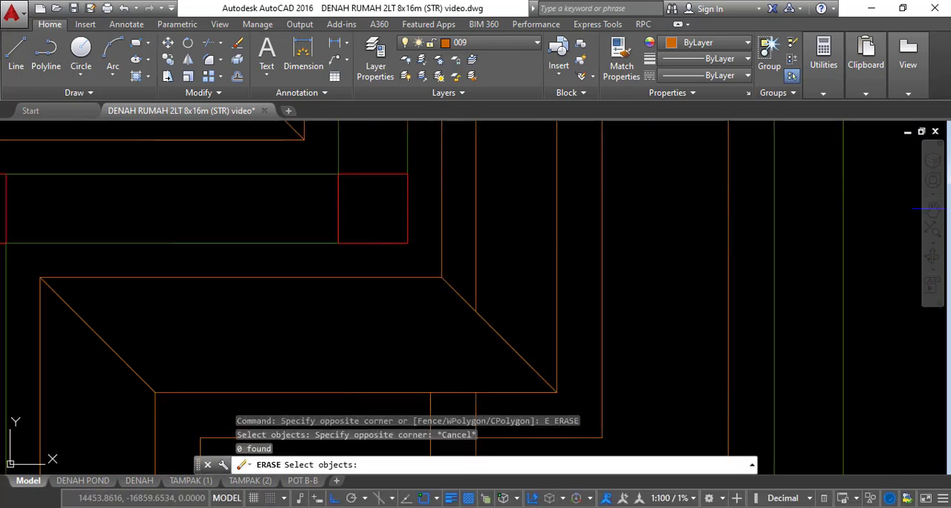
pyautogui.press('Escape')
pyautogui.click(479, 202)
pyautogui.write('e')
pyautogui.press('Return')
pyautogui.scroll(-4, 481, 201)
pyautogui.press('Escape')
pyautogui.press('Escape')
# Trim the two short vertical stubs between the strip band and the inner horizontal line of the 1200 bay
pyautogui.scroll(2, 453, 294)
pyautogui.write('tr')
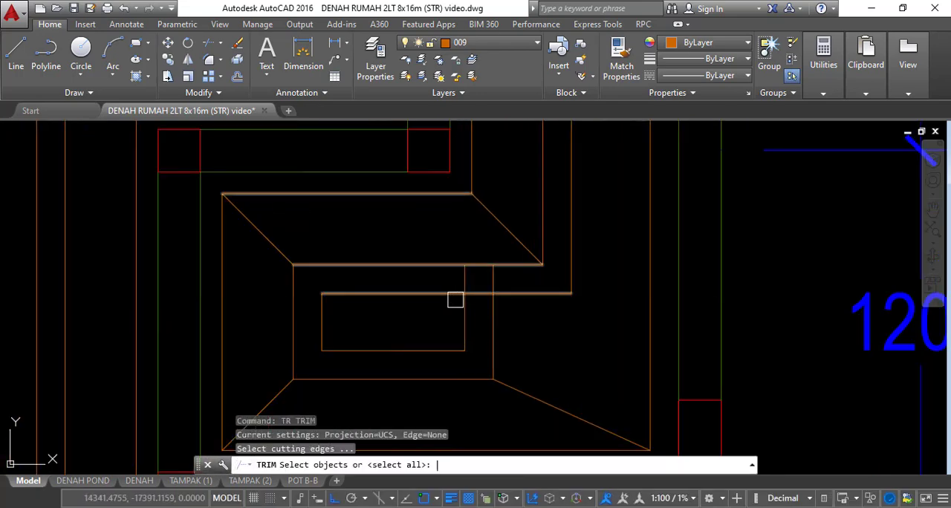
pyautogui.press('Return')
pyautogui.click(488, 276)
pyautogui.click(511, 289)
pyautogui.press('Escape')
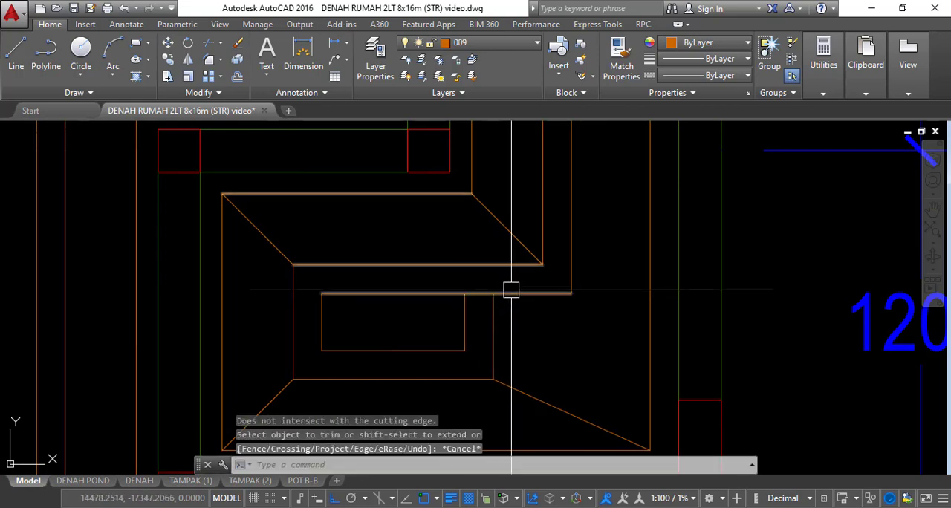
# Trim the inner horizontal strip line between the small inner rectangle and the adjacent vertical line in the 1200 bay
pyautogui.click(511, 290)
pyautogui.write('x')
pyautogui.press('Return')
pyautogui.write('t')
pyautogui.press('Return')
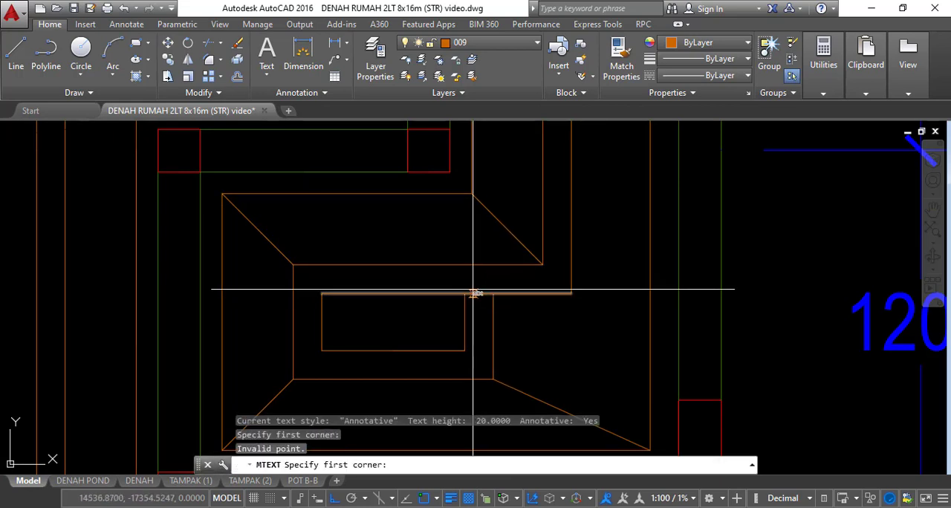
pyautogui.press('Escape')
pyautogui.write('TR')
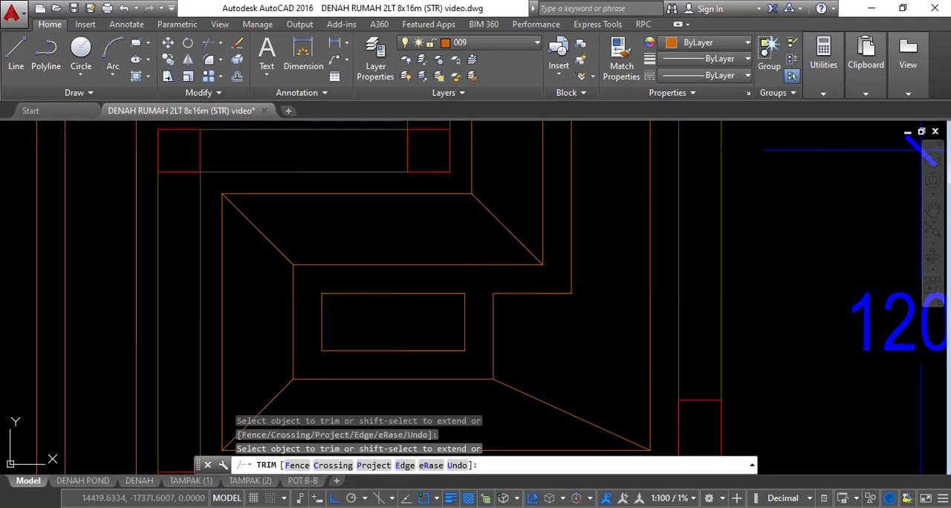
pyautogui.press('Escape')
# Erase the surplus horizontal strip line that runs between the inner strip lines below grid E
pyautogui.scroll(-6, 552, 283)
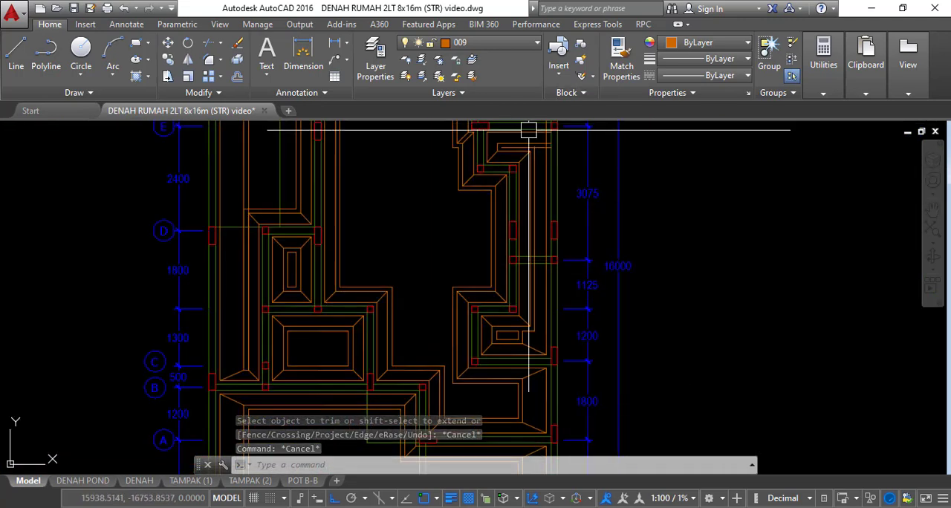
pyautogui.scroll(6, 528, 130)
pyautogui.press('Escape')
pyautogui.press('Escape')
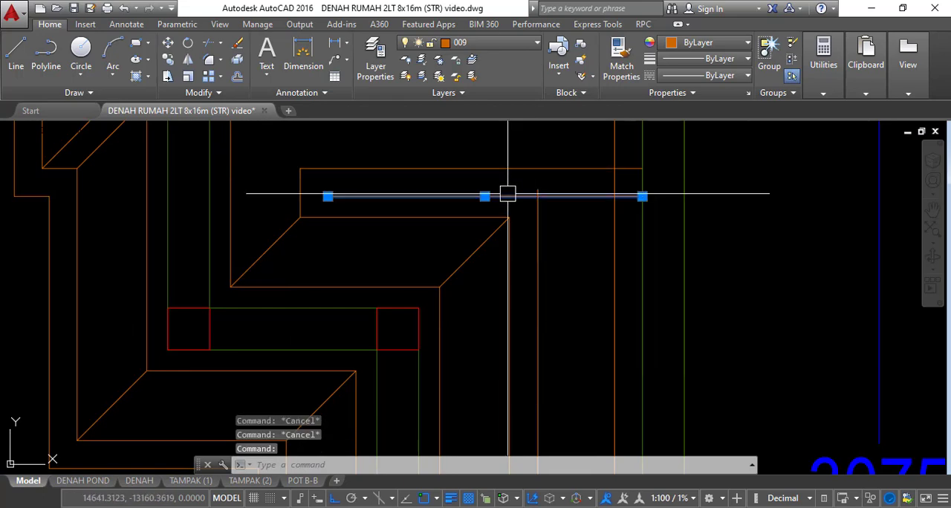
pyautogui.write('E')
pyautogui.press('Return')
pyautogui.press('Escape')
pyautogui.press('Escape')
# Trim the outer vertical strip line where it crosses the grid E beam
pyautogui.scroll(-6, 566, 188)
pyautogui.moveTo(608, 233); pyautogui.dragTo(595, 118, button='middle')
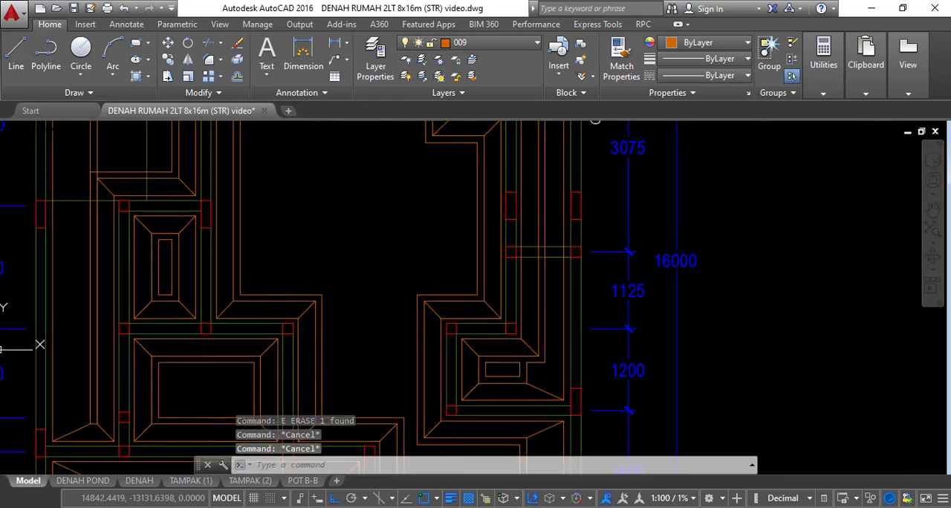
pyautogui.moveTo(615, 231); pyautogui.dragTo(592, 318, button='middle')
pyautogui.scroll(-2, 641, 253)
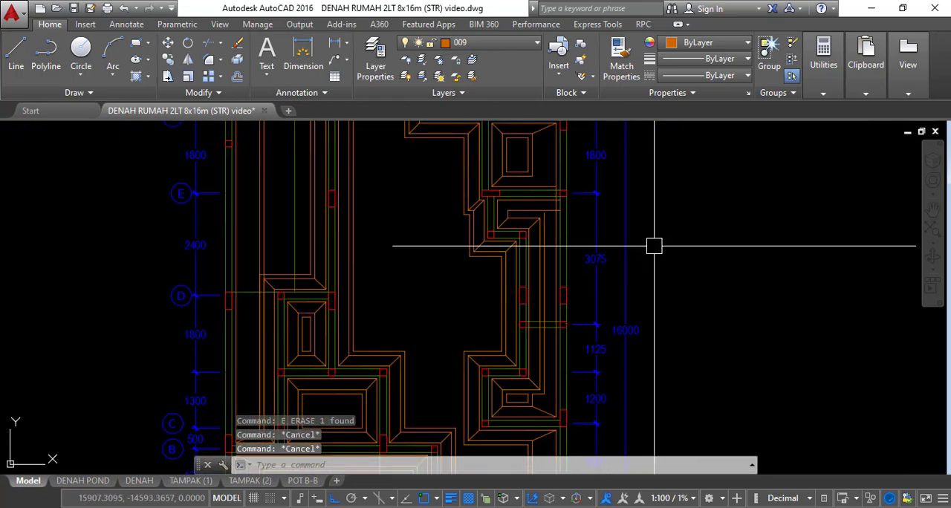
pyautogui.scroll(6, 568, 189)
pyautogui.press('Escape')
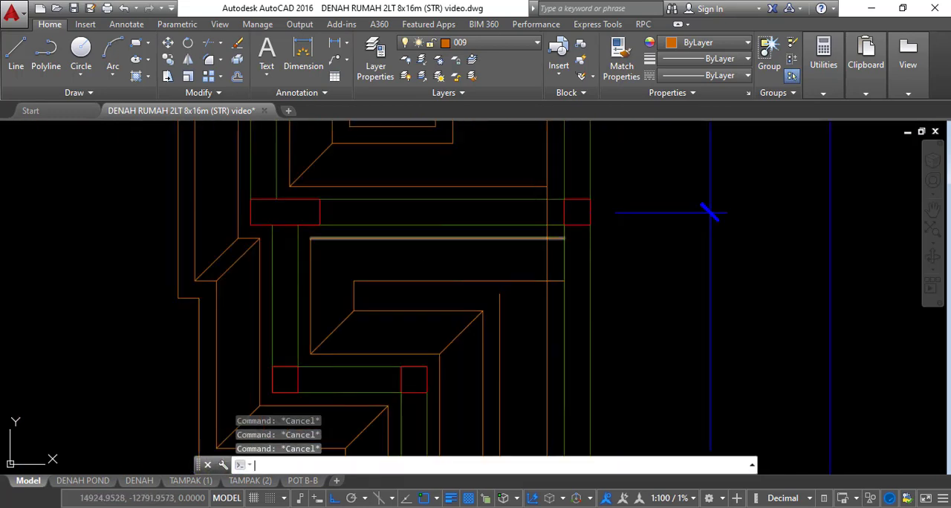
pyautogui.write('tr')
pyautogui.press('Return')
pyautogui.press('Return')
pyautogui.scroll(2, 550, 209)
pyautogui.press('Escape')
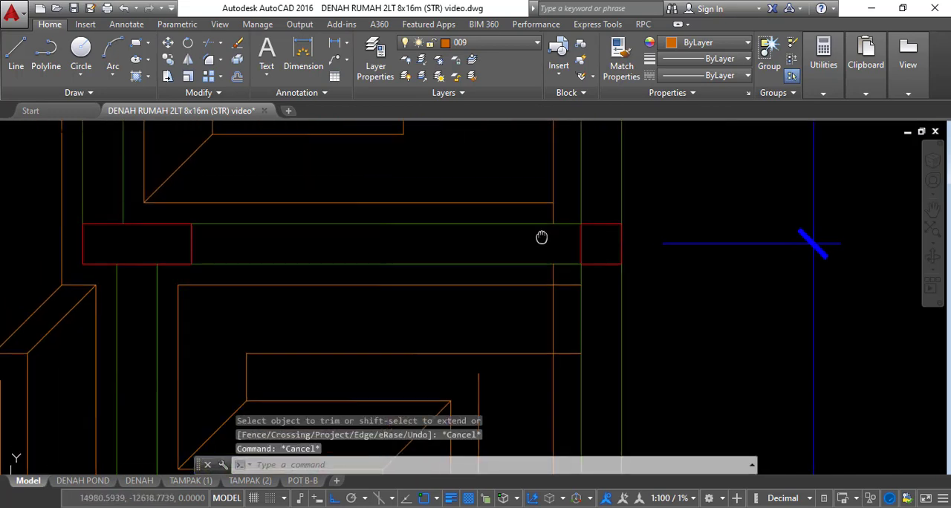
# Fillet the outer vertical and horizontal strip lines above grid E into a corner and erase the surplus line
pyautogui.write('f')
pyautogui.press('Return')
pyautogui.click(548, 188)
pyautogui.scroll(-3, 548, 197)
pyautogui.scroll(5, 545, 254)
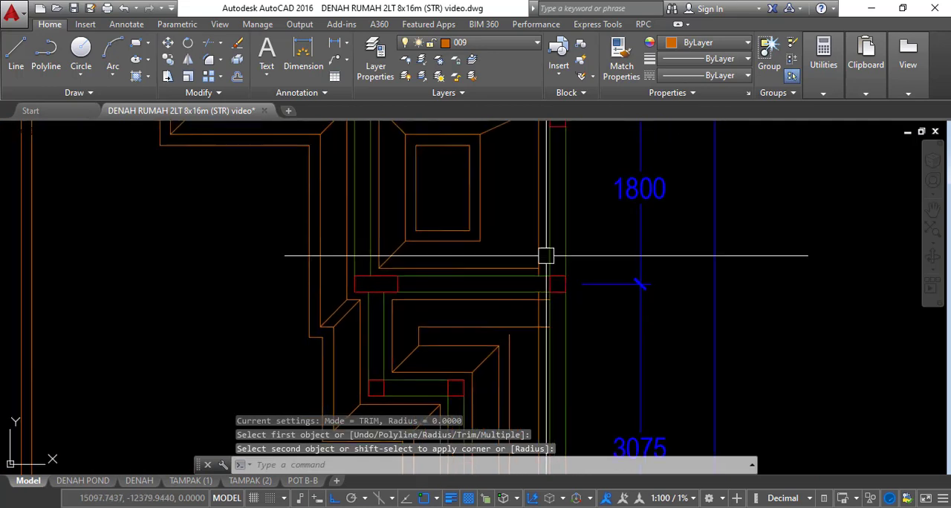
pyautogui.press('Escape')
pyautogui.press('Escape')
pyautogui.click(525, 284)
pyautogui.scroll(-3, 528, 238)
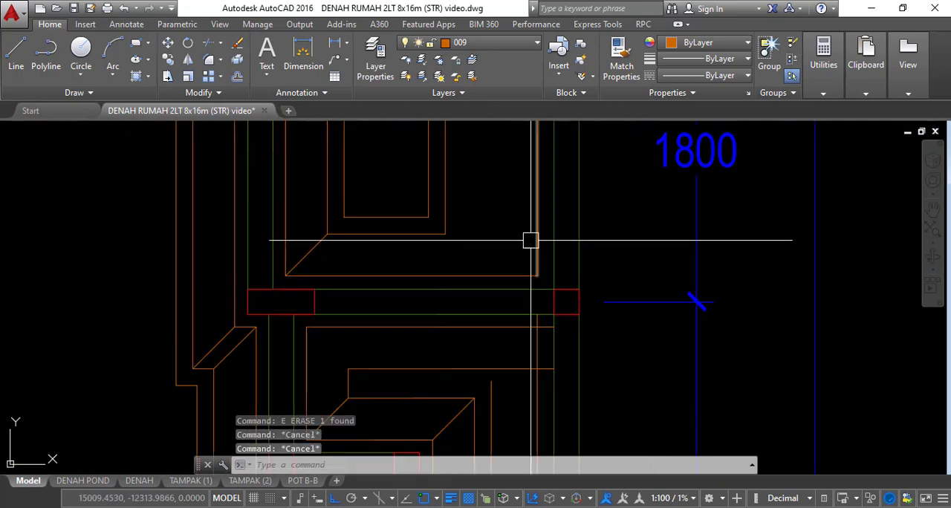
# Draw the diagonal from the inner strip corner to the new outer corner above grid E in the 1800 bay
pyautogui.write('l')
pyautogui.press('Return')
pyautogui.scroll(2, 532, 255)
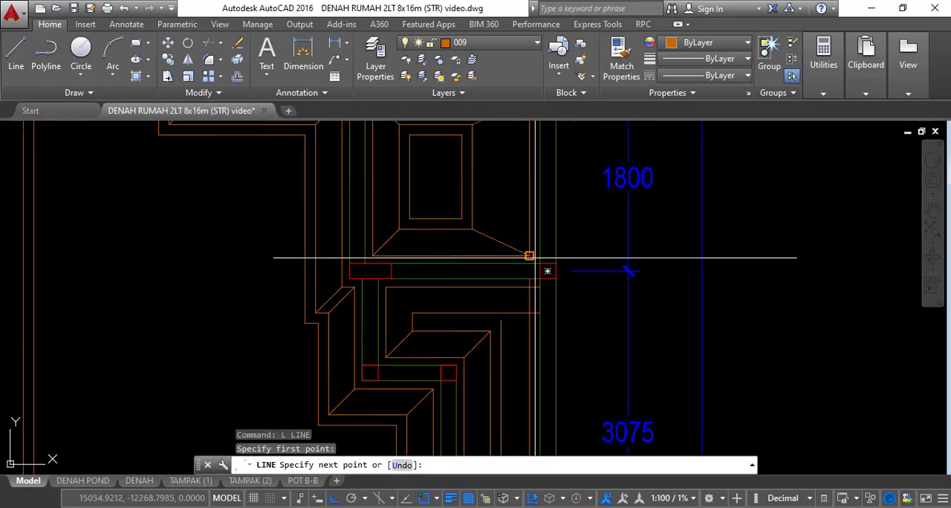
pyautogui.press('Escape')
pyautogui.press('Escape')
# Fillet the outer horizontal strip line below grid E and the outer vertical strip line into a corner
pyautogui.scroll(3, 529, 260)
pyautogui.write('f')
pyautogui.press('Return')
pyautogui.click(527, 291)
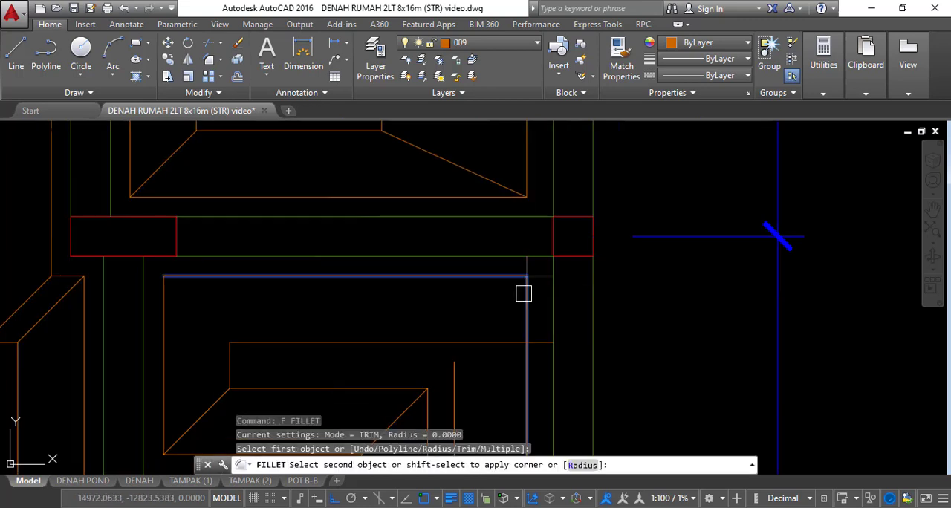
pyautogui.scroll(-2, 531, 267)
pyautogui.press('Escape')
pyautogui.press('Escape')
pyautogui.scroll(-2, 535, 245)
# Draw the diagonal joining the outer and inner strip corners at the column end of the band below grid E
pyautogui.scroll(2, 531, 265)
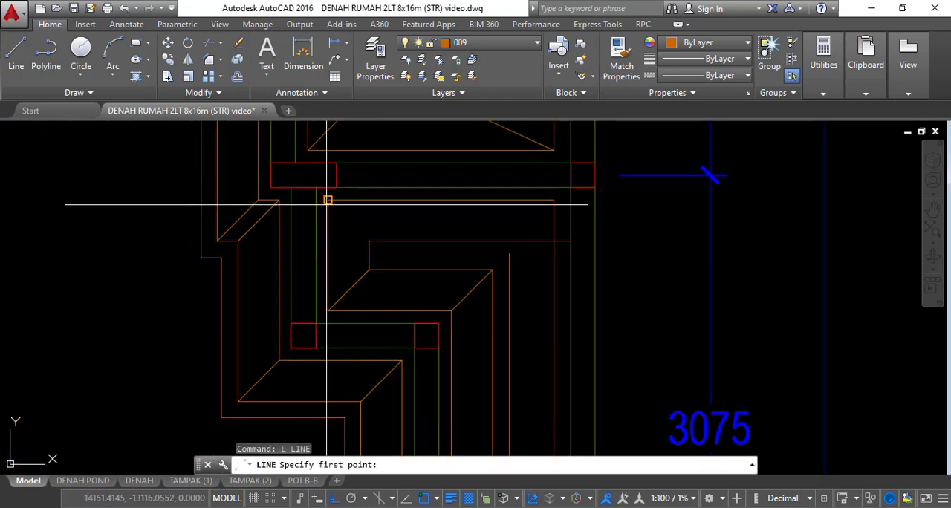
pyautogui.press('Escape')
pyautogui.press('Escape')
pyautogui.scroll(-2, 473, 237)
# Fillet the inner horizontal strip line and the inner vertical line of the 3075 bay into a corner
pyautogui.scroll(4, 476, 253)
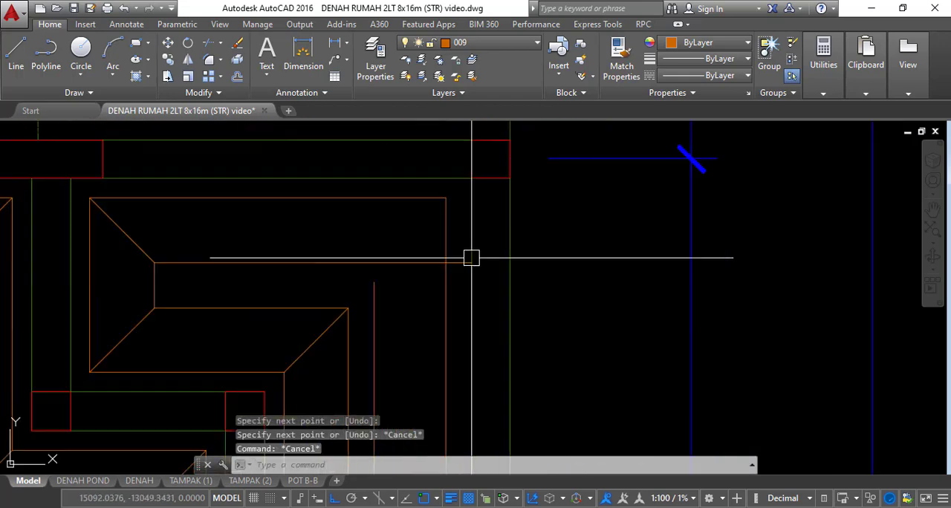
pyautogui.write('ex')
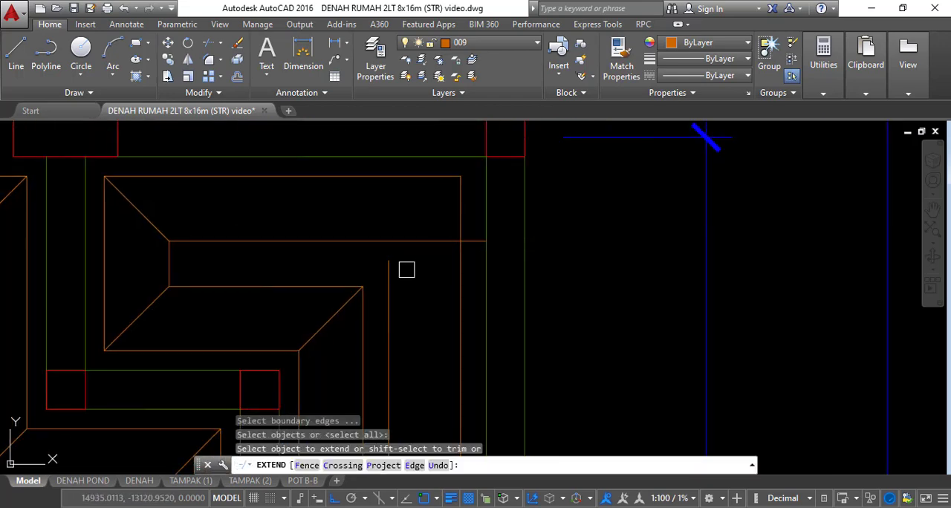
pyautogui.press('Escape')
pyautogui.write('f')
pyautogui.press('Return')
pyautogui.click(372, 242)
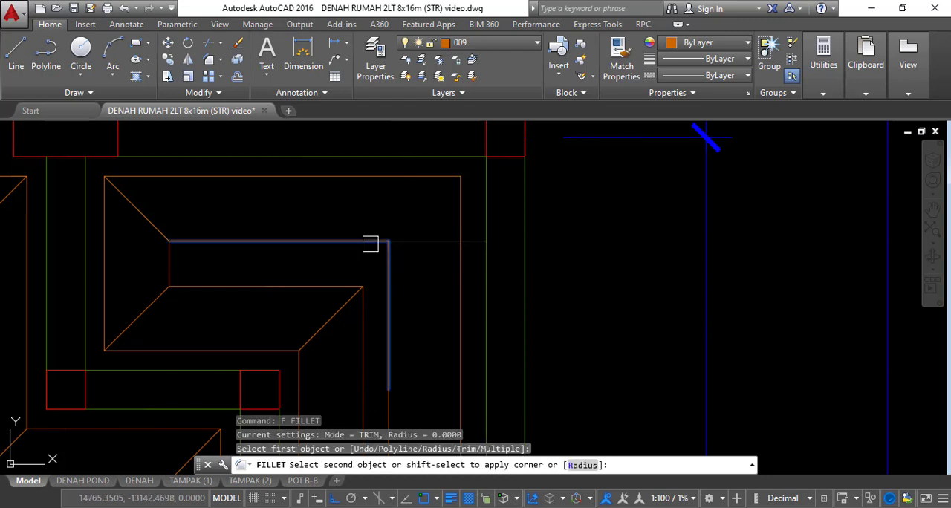
pyautogui.press('Escape')
pyautogui.press('Escape')
# Draw the diagonal from the filleted inner corner to the outer strip corner of the 3075 bay
pyautogui.scroll(-2, 424, 250)
pyautogui.scroll(2, 409, 250)
pyautogui.write('l')
pyautogui.press('Return')
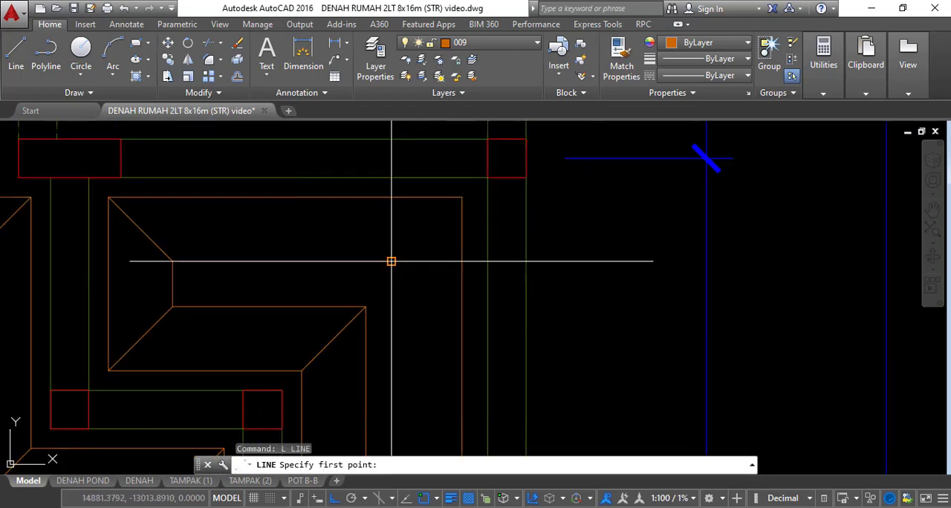
pyautogui.click(444, 261)
pyautogui.press('Escape')
# Examine the foundation strips running through the 3075, 1125 and 1200 bays for remaining unfinished junctions
pyautogui.scroll(-4, 453, 200)
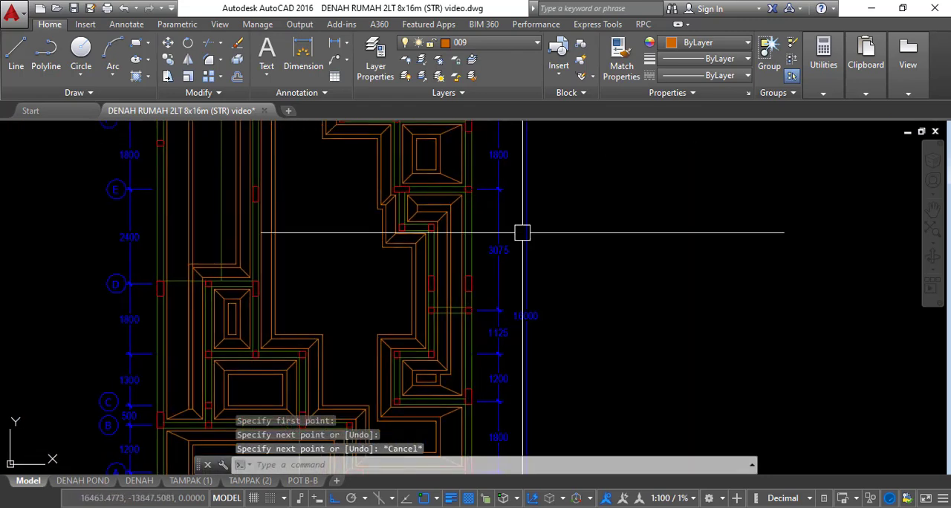
pyautogui.scroll(5, 497, 267)
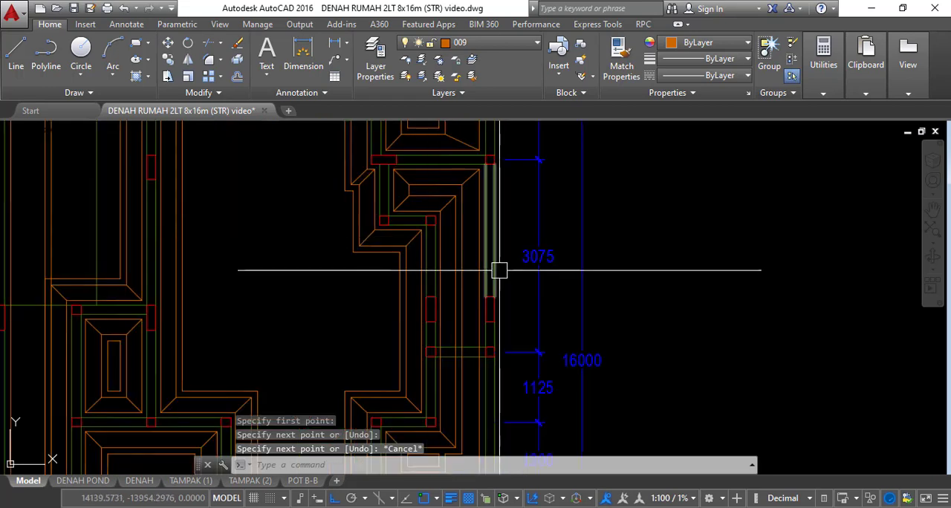
pyautogui.moveTo(514, 292); pyautogui.dragTo(528, 225, button='middle')
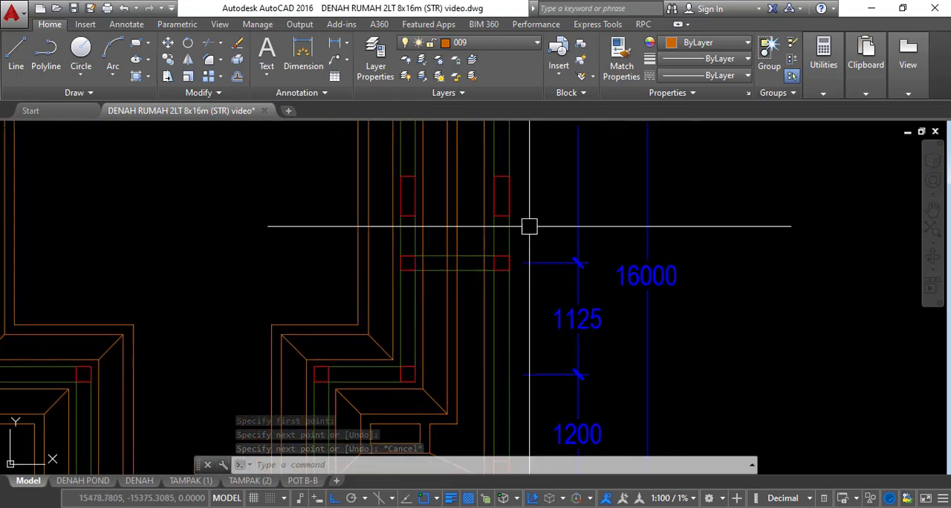
pyautogui.scroll(-2, 528, 225)
pyautogui.moveTo(568, 254); pyautogui.dragTo(569, 340, button='middle')
pyautogui.scroll(2, 502, 274)
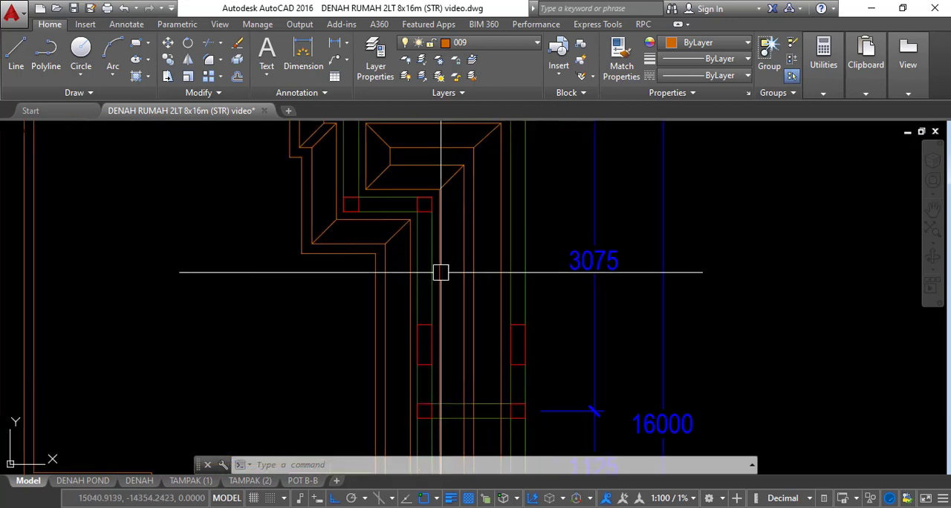
pyautogui.write('p')
pyautogui.press('Return')
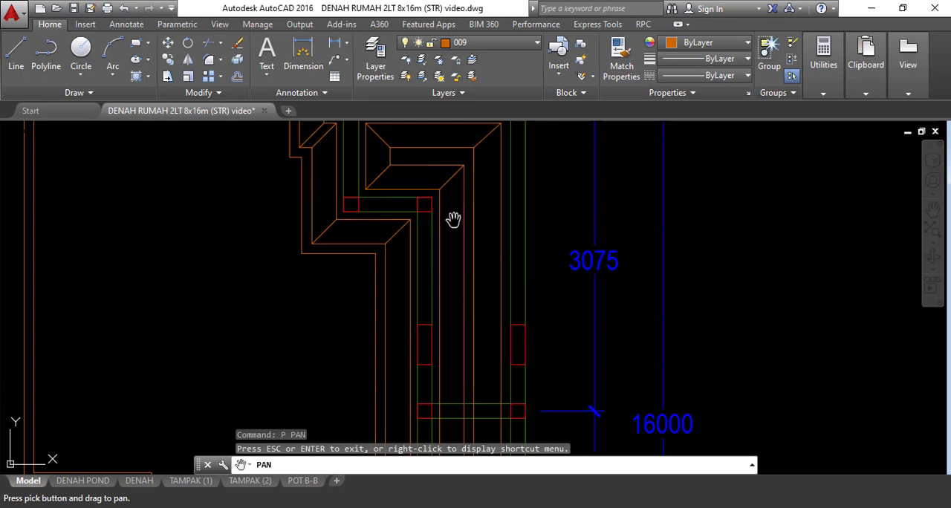
pyautogui.scroll(-2, 457, 247)
pyautogui.moveTo(482, 230); pyautogui.dragTo(487, 258)
pyautogui.press('Escape')
pyautogui.press('Escape')
pyautogui.press('Escape')
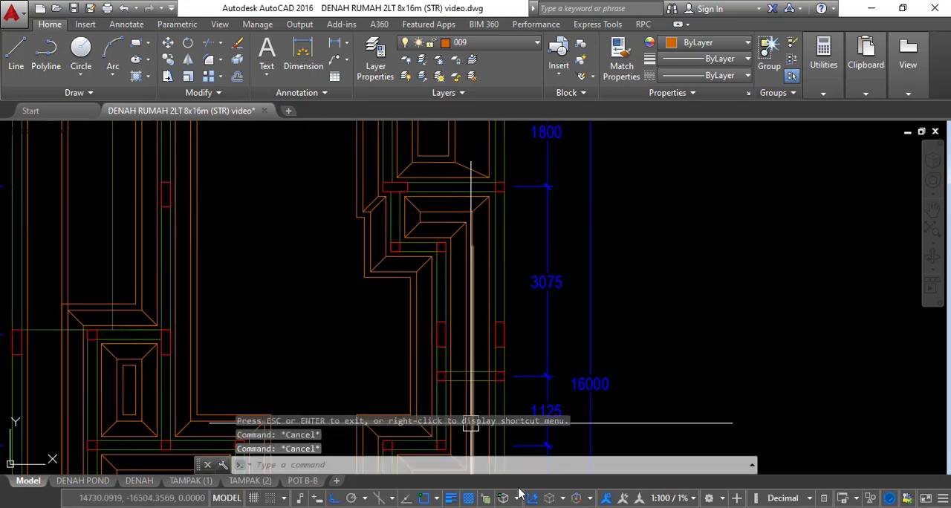
# Place vertical construction lines along both edges of the two vertical beams in the 3075 bay
pyautogui.write('XL')
pyautogui.press('Return')
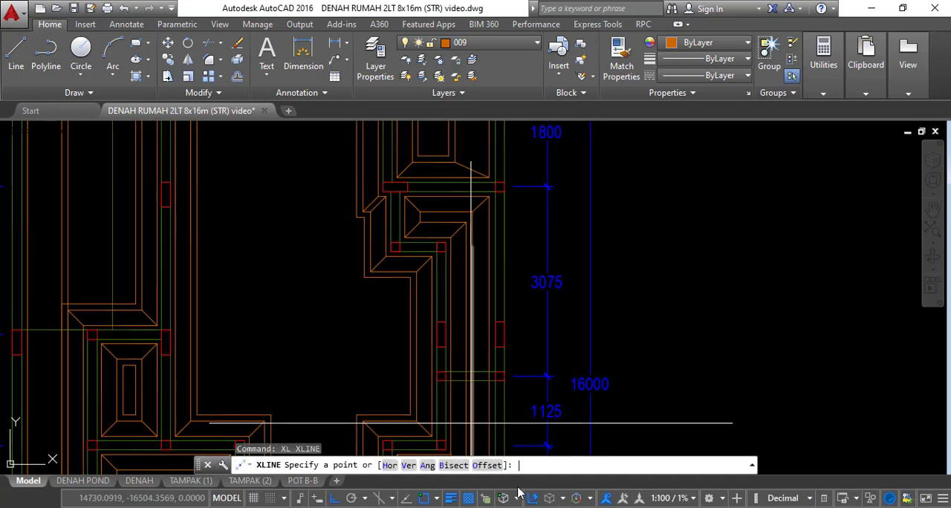
pyautogui.write('v')
pyautogui.press('Return')
pyautogui.scroll(6, 446, 309)
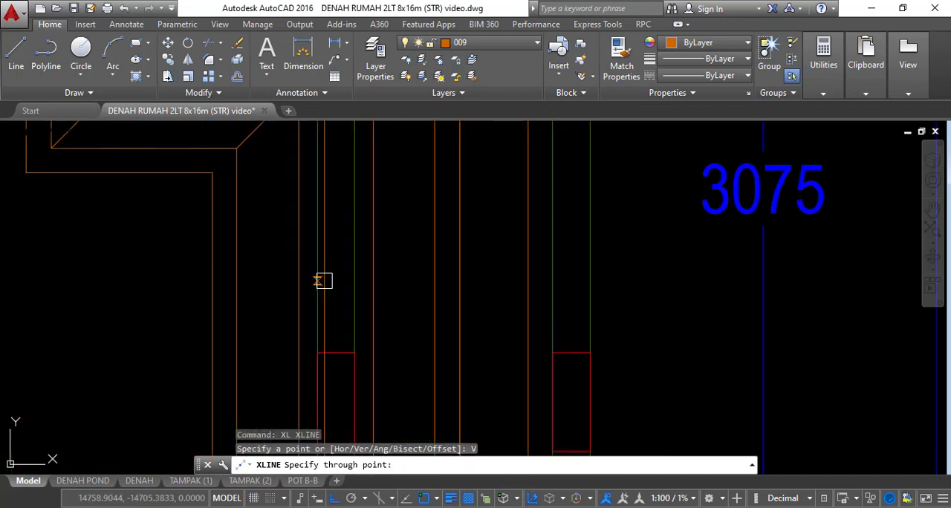
pyautogui.click(319, 277)
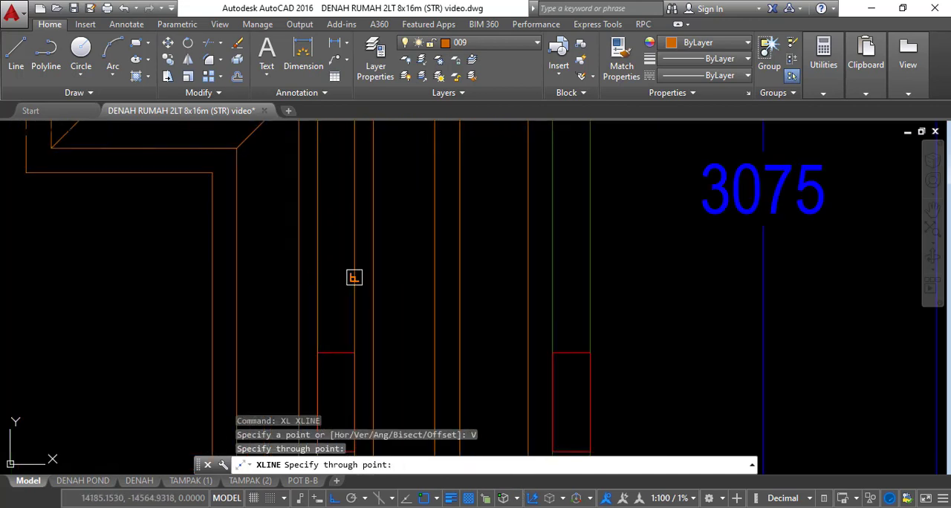
pyautogui.click(556, 297)
pyautogui.press('Escape')
pyautogui.scroll(-8, 490, 327)
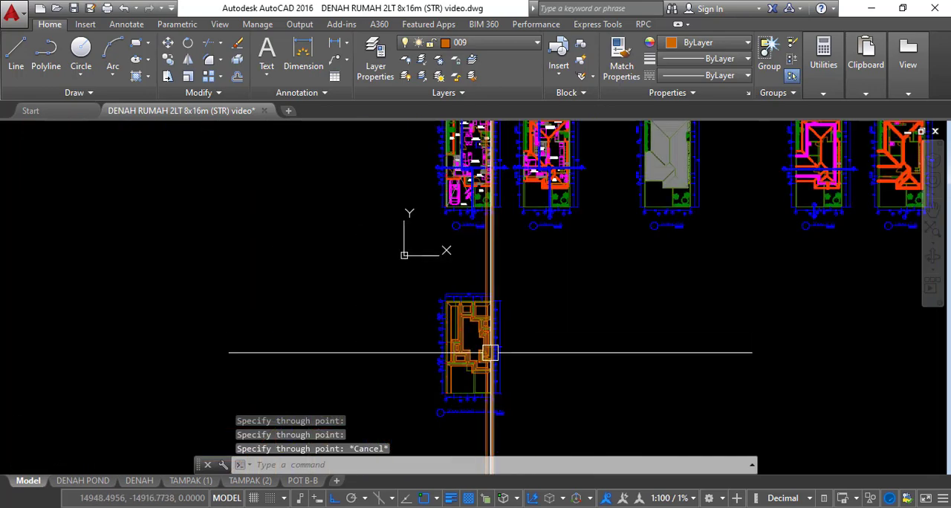
# Copy the foundation profile under axis 3 in POTONGAN A - A onto the left pair of vertical construction lines, aligned by its sloof
pyautogui.moveTo(577, 259); pyautogui.dragTo(576, 394, button='middle')
pyautogui.scroll(10, 520, 297)
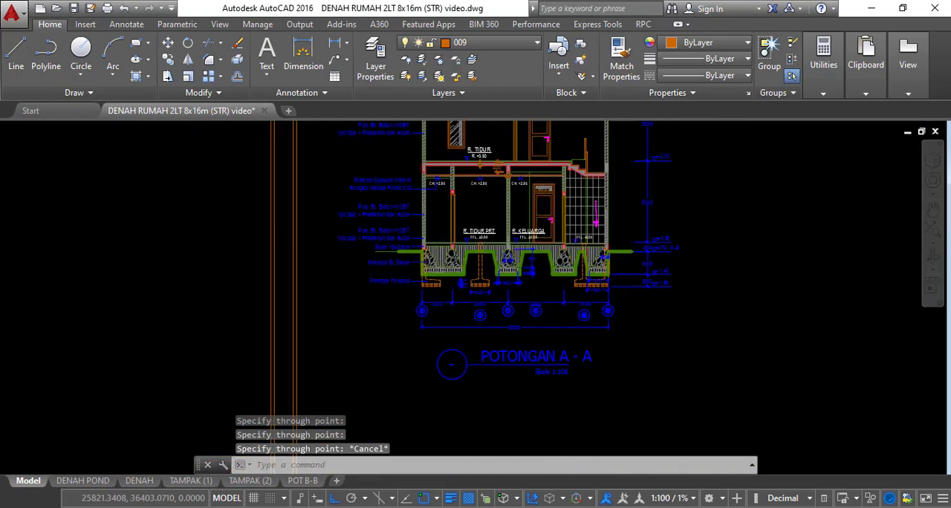
pyautogui.press('Escape')
pyautogui.write('co')
pyautogui.press('Return')
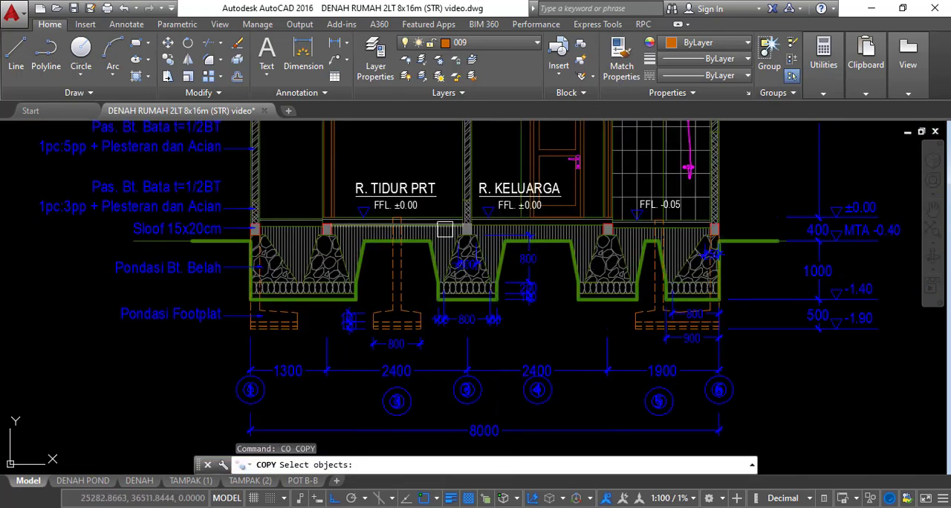
pyautogui.scroll(5, 439, 214)
pyautogui.scroll(-2, 431, 160)
pyautogui.click(420, 182)
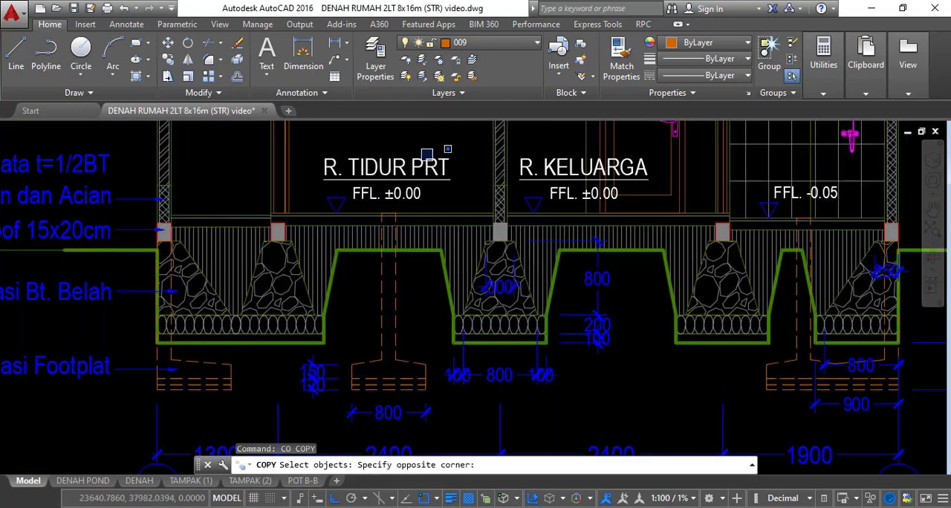
pyautogui.click(572, 375)
pyautogui.scroll(7, 518, 223)
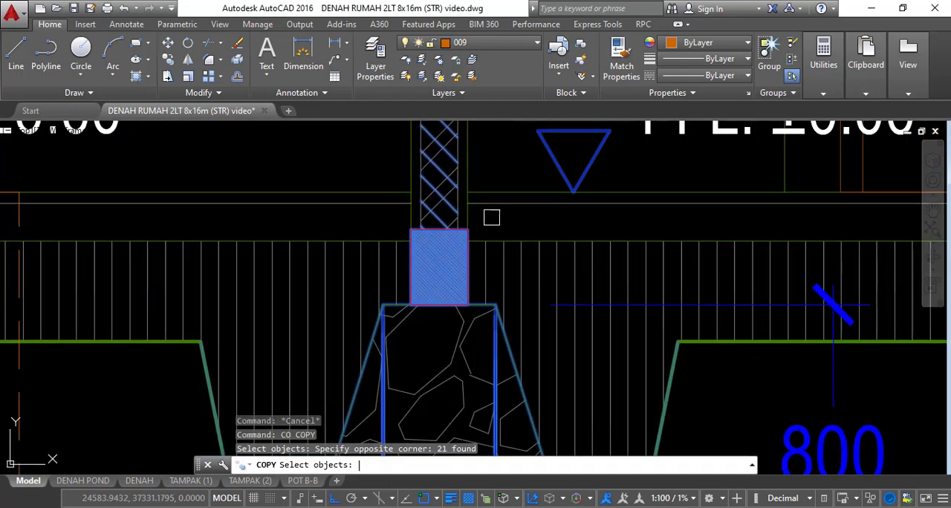
pyautogui.press('Return')
pyautogui.click(446, 242)
pyautogui.scroll(-5, 605, 248)
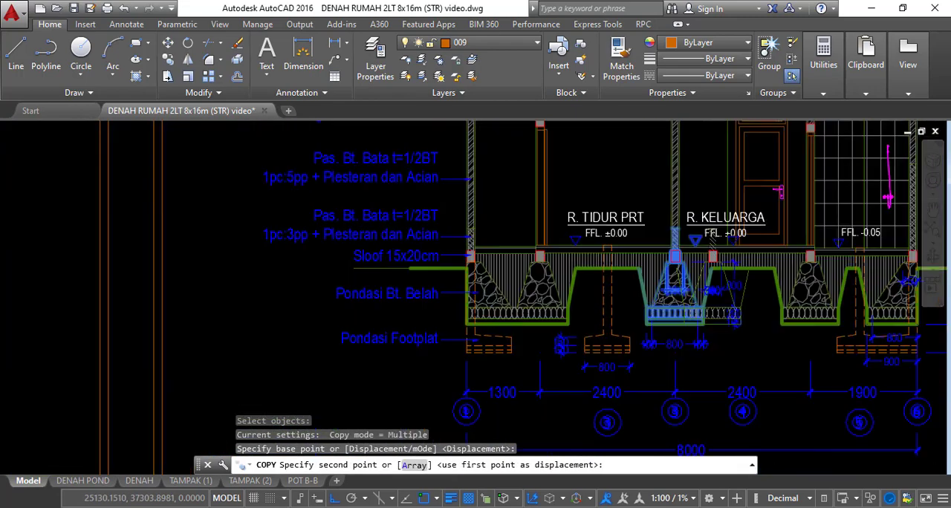
pyautogui.scroll(6, 404, 253)
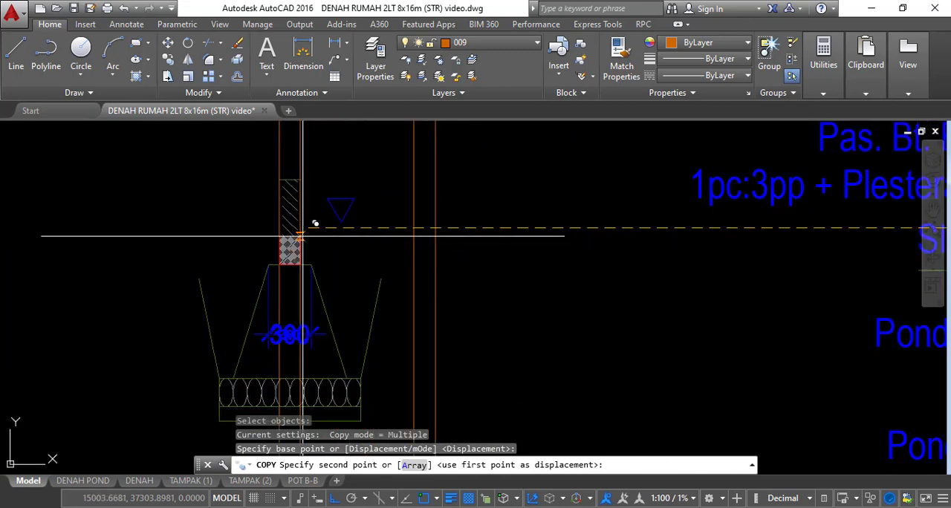
pyautogui.click(300, 228)
pyautogui.press('Escape')
# Erase the level marker and the 300 dimension from the copied foundation profile
pyautogui.click(340, 202)
pyautogui.write('e')
pyautogui.press('Return')
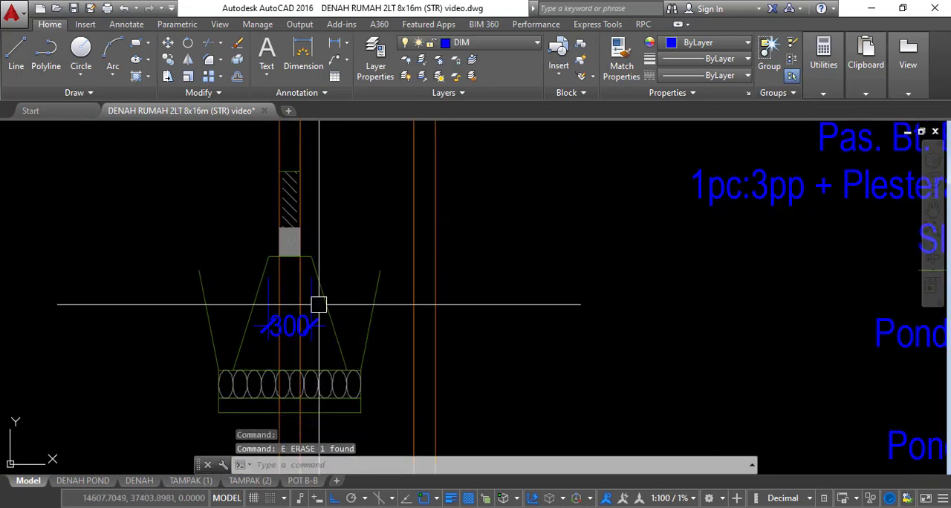
pyautogui.write('e')
pyautogui.press('Return')
pyautogui.scroll(-9, 332, 286)
pyautogui.scroll(2, 602, 297)
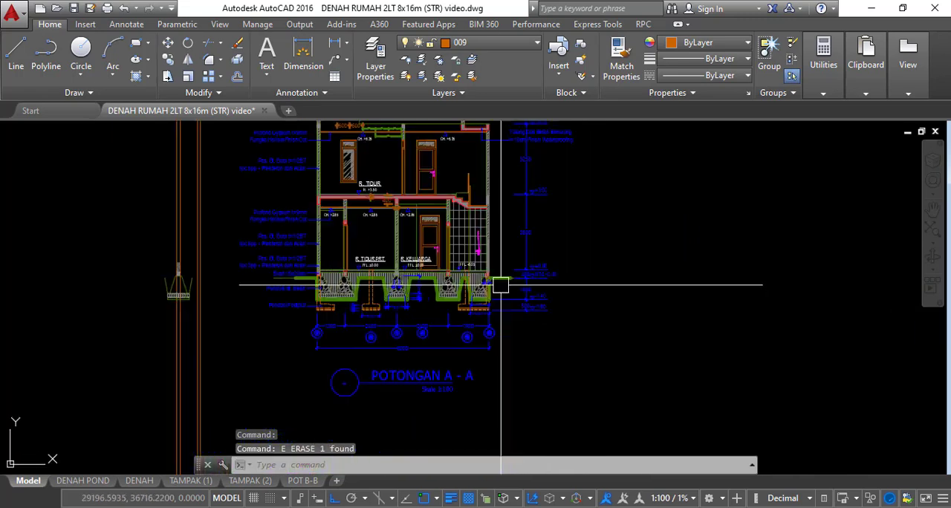
# Copy the edge foundation profile under axis 6 in POTONGAN A - A onto the right pair of construction lines, aligned by its sloof
pyautogui.scroll(4, 500, 284)
pyautogui.moveTo(477, 303); pyautogui.dragTo(539, 269, button='middle')
pyautogui.press('Escape')
pyautogui.write('co')
pyautogui.press('Return')
pyautogui.scroll(7, 445, 178)
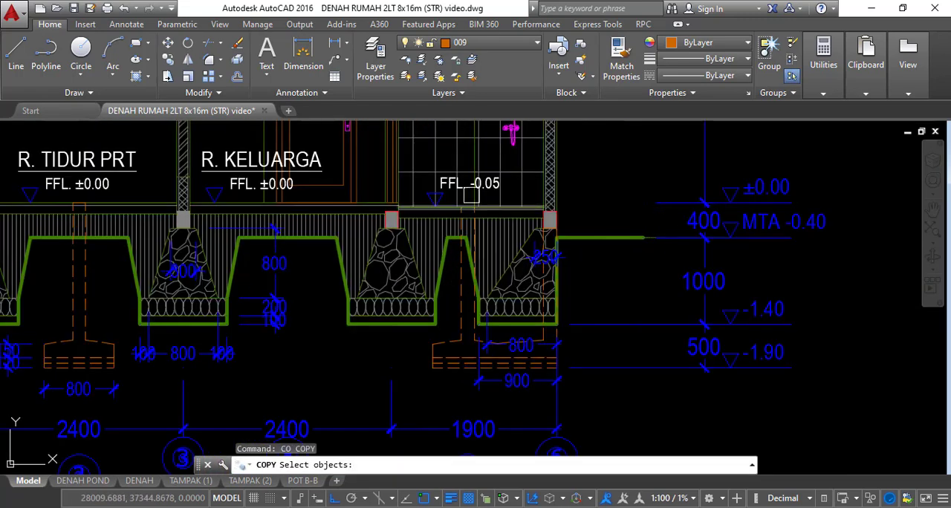
pyautogui.moveTo(455, 146); pyautogui.dragTo(451, 190, button='middle')
pyautogui.scroll(-5, 424, 167)
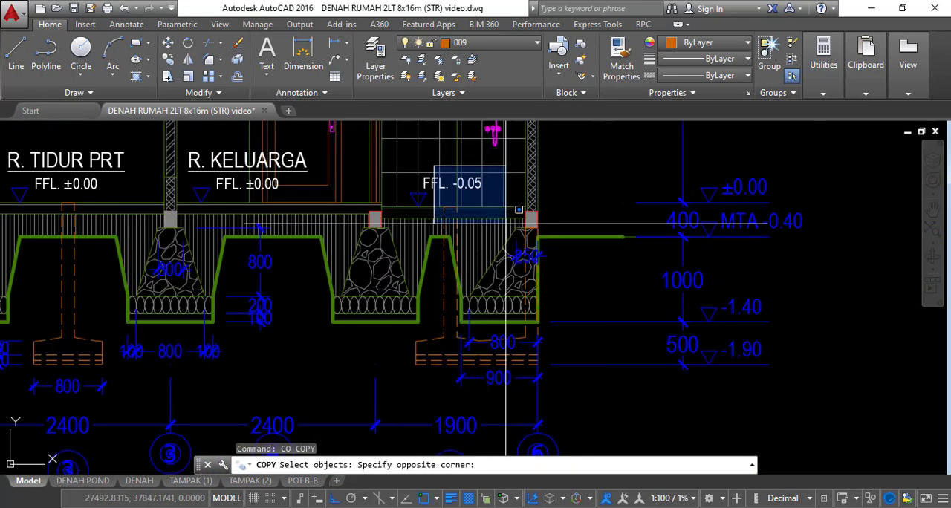
pyautogui.click(566, 324)
pyautogui.press('Return')
pyautogui.scroll(2, 511, 280)
pyautogui.scroll(3, 508, 225)
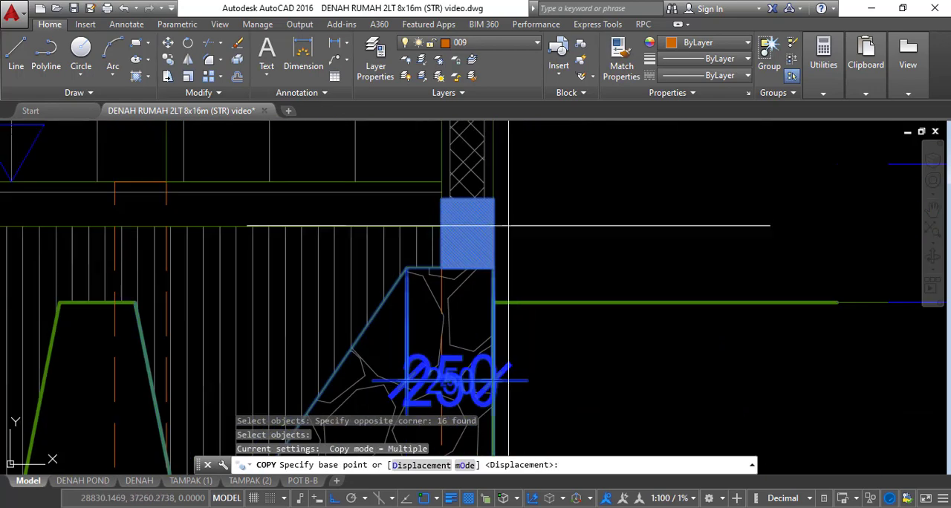
pyautogui.click(467, 233)
pyautogui.scroll(-6, 520, 238)
pyautogui.scroll(4, 297, 236)
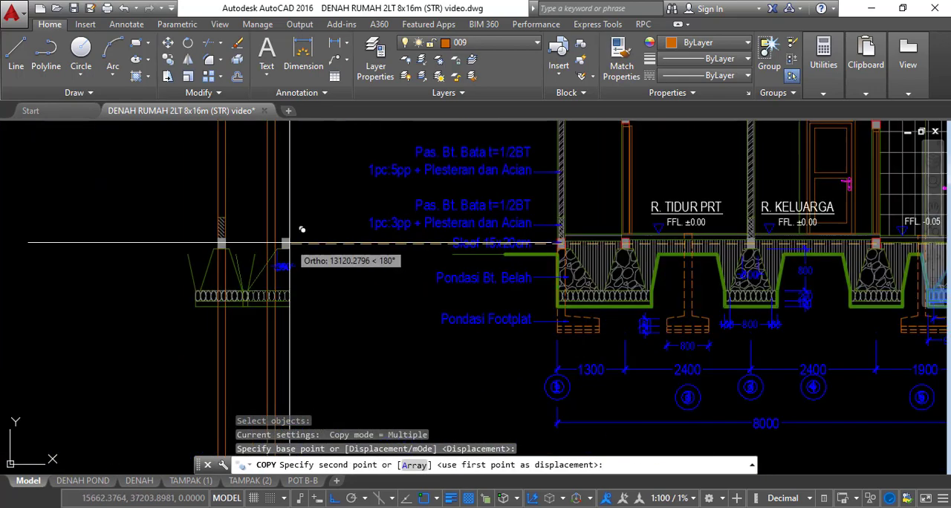
pyautogui.click(251, 244)
pyautogui.press('Escape')
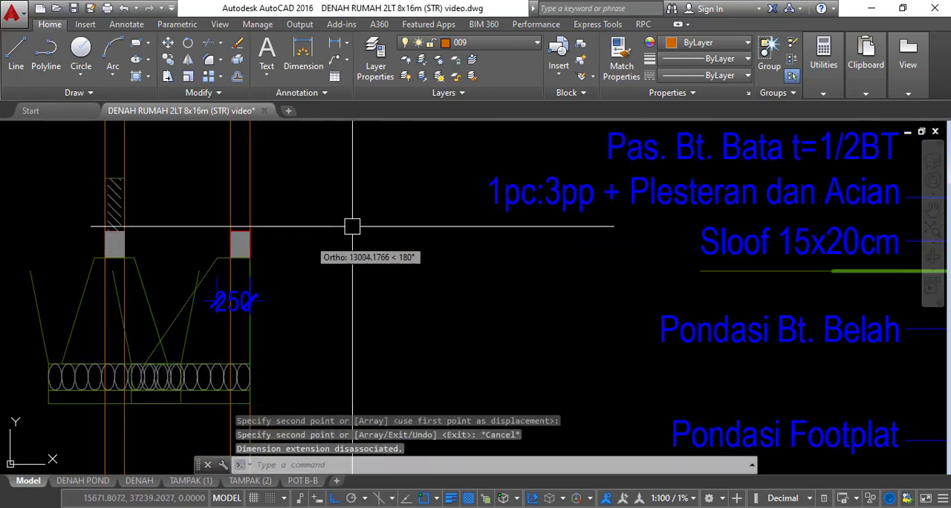
# Erase the 250 dimension from the copied edge foundation profile
pyautogui.press('Escape')
pyautogui.scroll(-4, 416, 227)
pyautogui.moveTo(371, 261); pyautogui.dragTo(514, 223, button='middle')
pyautogui.scroll(6, 495, 224)
pyautogui.press('Escape')
pyautogui.press('Escape')
pyautogui.click(445, 204)
pyautogui.write('e')
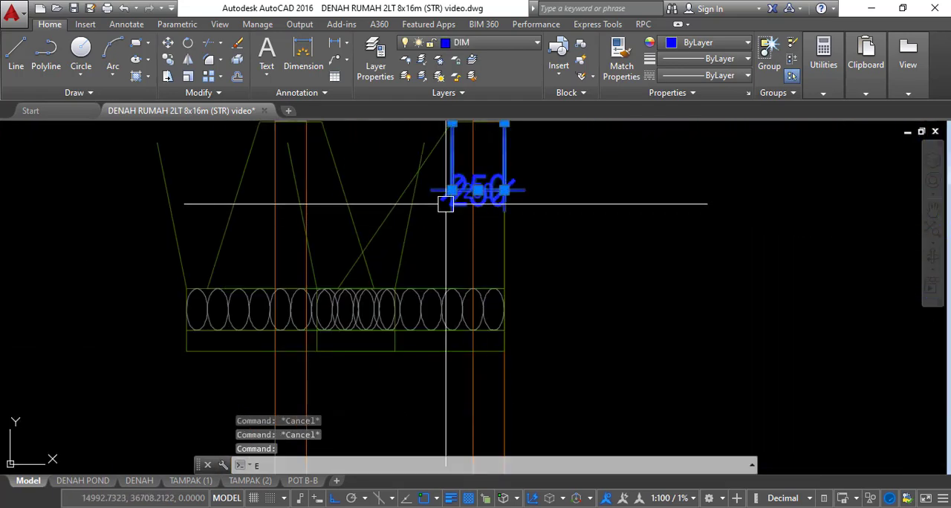
pyautogui.press('space')
# Erase the two excavation slope lines that cross between the overlapping foundation profiles
pyautogui.moveTo(415, 227); pyautogui.dragTo(522, 261, button='middle')
pyautogui.click(511, 272)
pyautogui.press('Escape')
pyautogui.scroll(3, 426, 298)
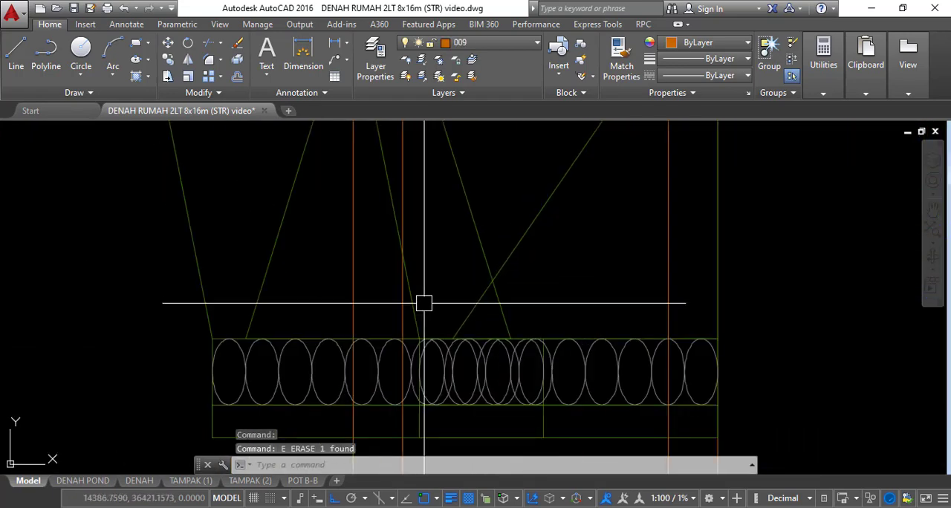
pyautogui.click(420, 307)
pyautogui.write('e')
pyautogui.press('space')
pyautogui.scroll(-3, 445, 280)
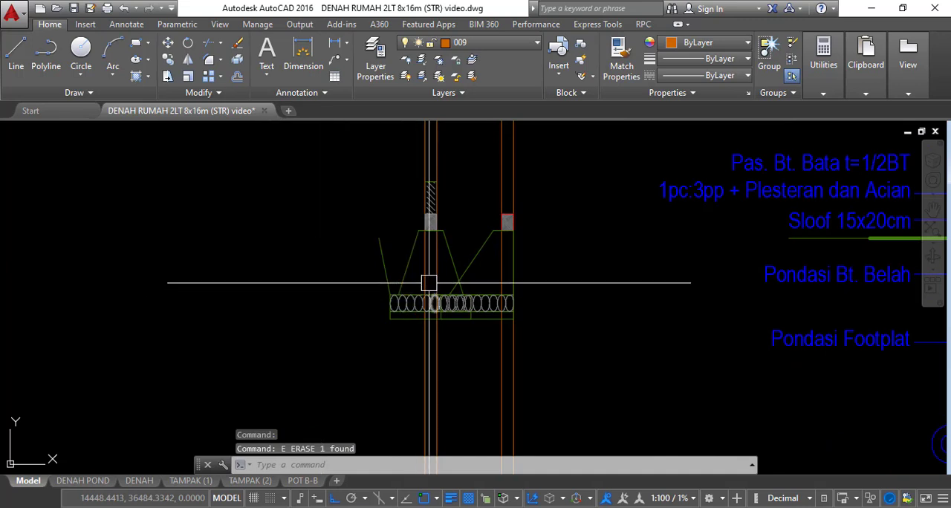
# Erase the four vertical construction lines and the brick wall piece above the left foundation profile
pyautogui.click(550, 355)
pyautogui.click(401, 352)
pyautogui.write('e')
pyautogui.press('space')
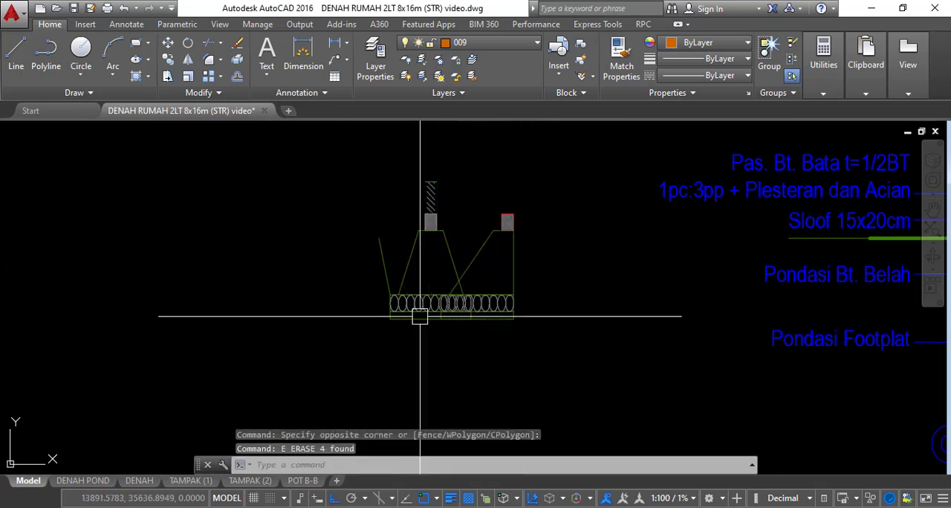
pyautogui.scroll(2, 427, 297)
pyautogui.click(472, 175)
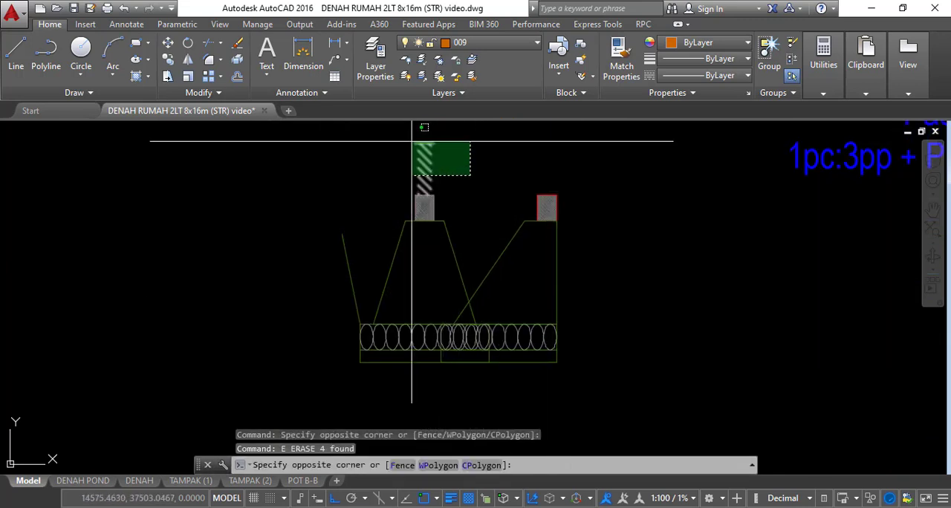
pyautogui.click(412, 142)
pyautogui.write('e')
pyautogui.press('space')
# Trim the sloping sides of both stone foundations below the point where they cross
pyautogui.write('tr')
pyautogui.press('space')
pyautogui.press('space')
pyautogui.scroll(2, 479, 306)
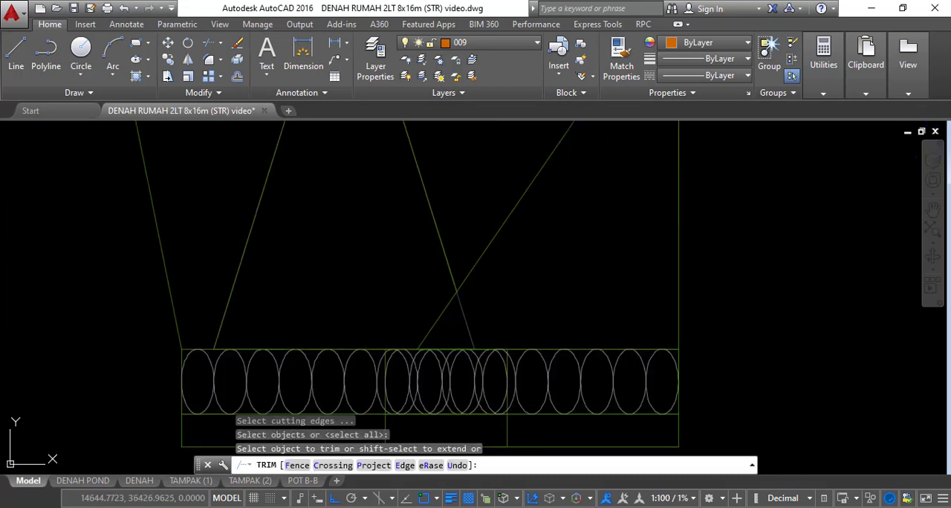
pyautogui.scroll(-4, 461, 312)
pyautogui.press('Escape')
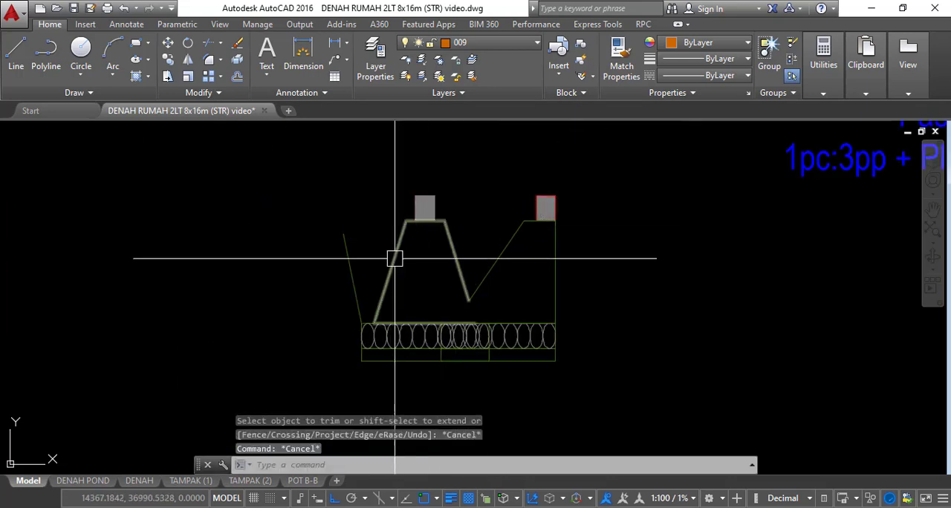
# Place a vertical construction line through the point where the two foundation slopes meet
pyautogui.scroll(4, 452, 361)
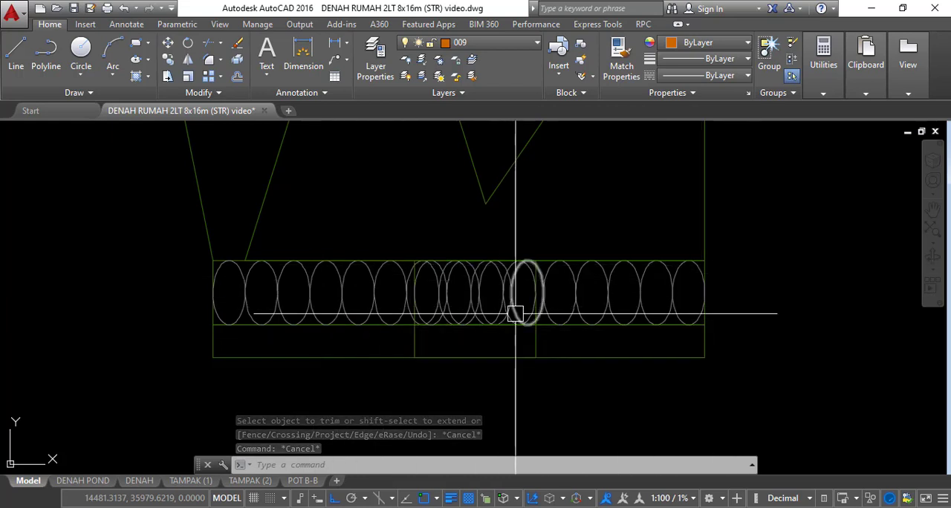
pyautogui.scroll(-4, 517, 312)
pyautogui.scroll(6, 549, 267)
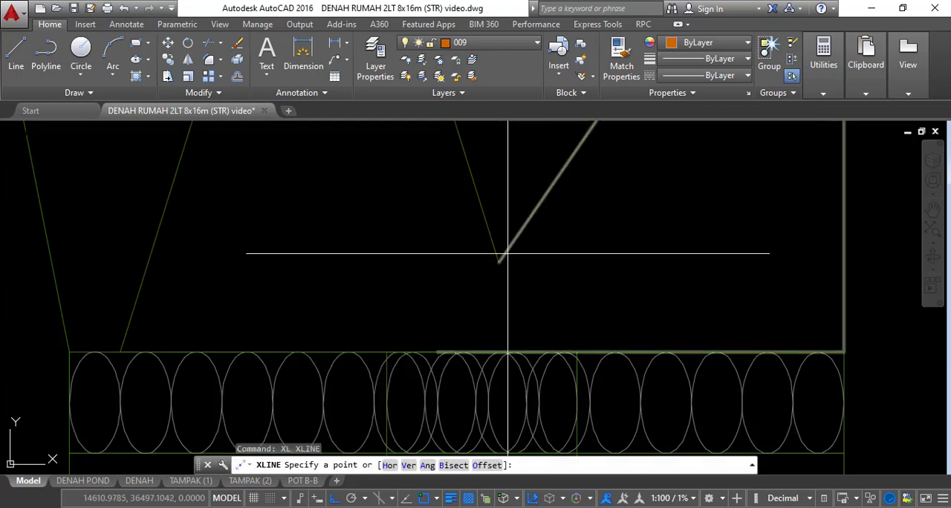
pyautogui.write('v')
pyautogui.press('Return')
pyautogui.click(498, 262)
pyautogui.press('Escape')
pyautogui.press('Escape')
# Erase the two upper inner vertical strip line segments in the plan's 3075 bay
pyautogui.scroll(-6, 542, 156)
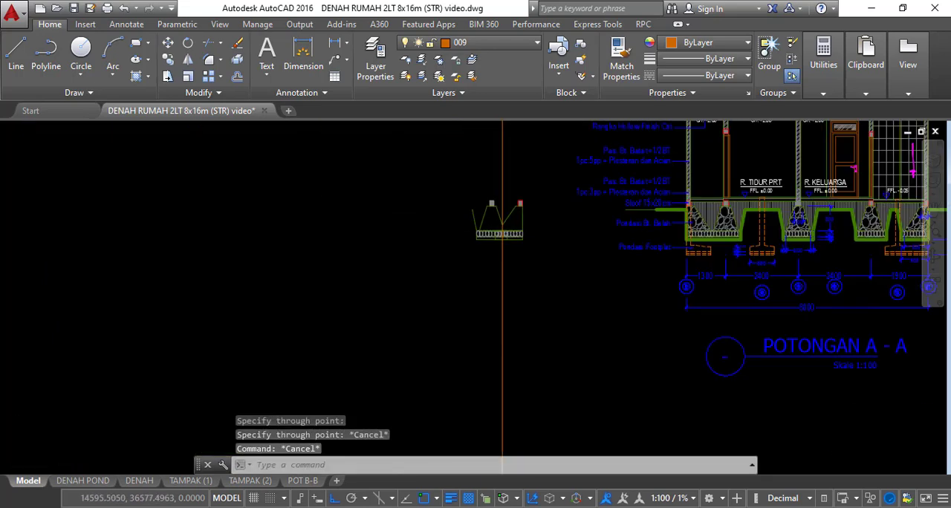
pyautogui.moveTo(524, 314); pyautogui.dragTo(524, 178, button='middle')
pyautogui.scroll(10, 523, 335)
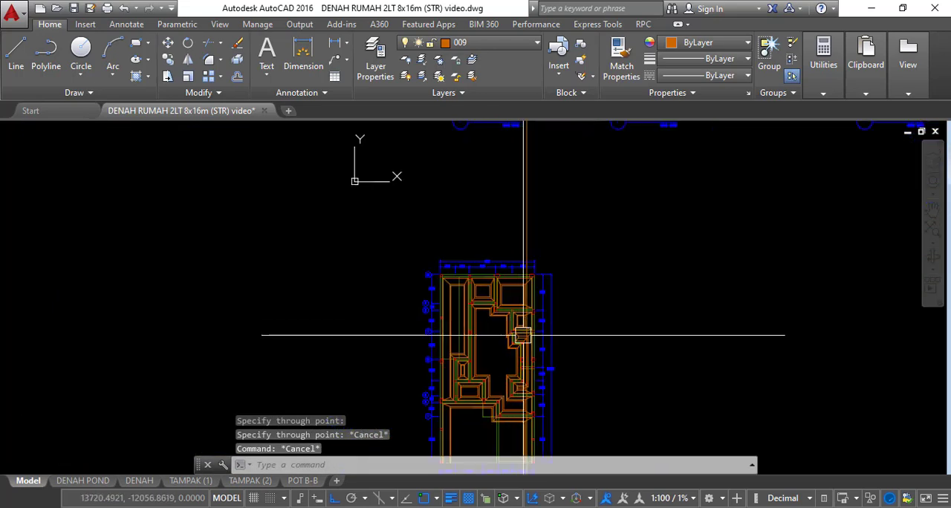
pyautogui.moveTo(523, 329); pyautogui.dragTo(532, 282, button='middle')
pyautogui.scroll(5, 532, 282)
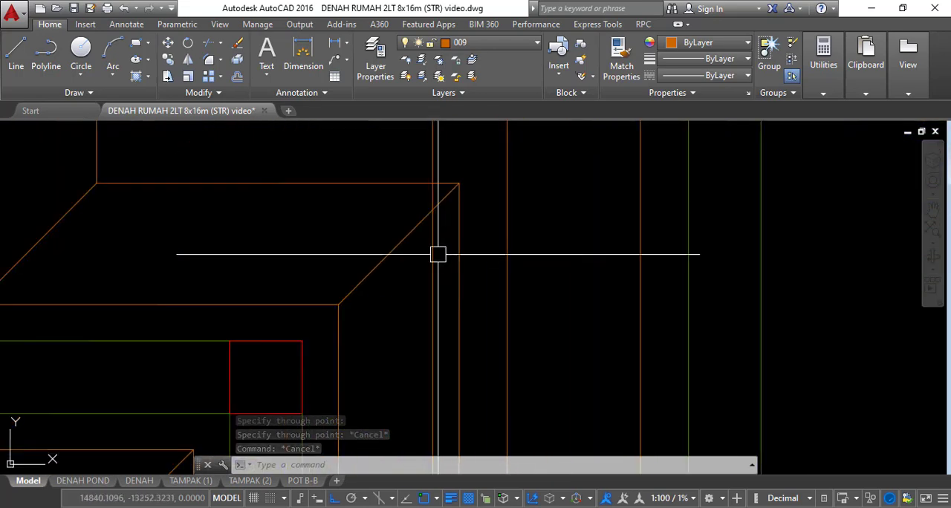
pyautogui.scroll(-3, 434, 269)
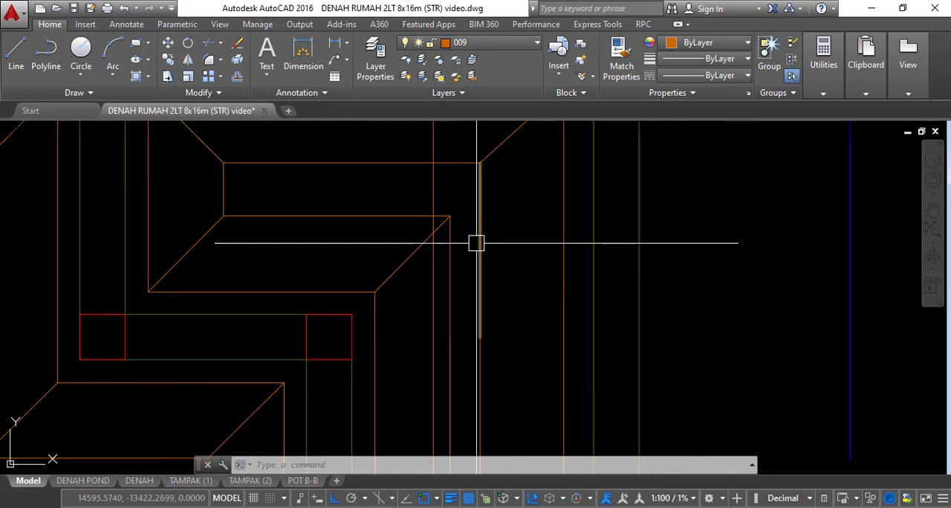
pyautogui.press('Escape')
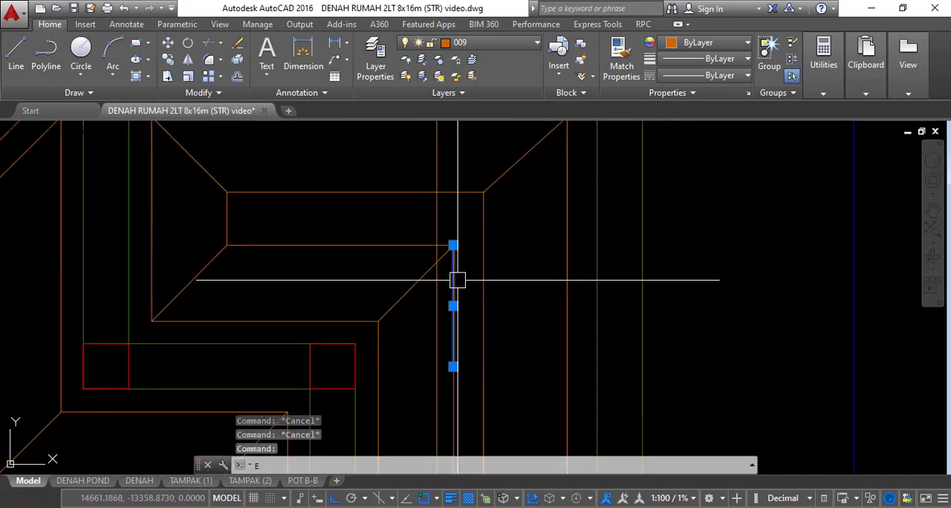
pyautogui.press('space')
pyautogui.click(478, 272)
pyautogui.write('e')
pyautogui.press('space')
pyautogui.scroll(-4, 484, 277)
pyautogui.scroll(4, 476, 331)
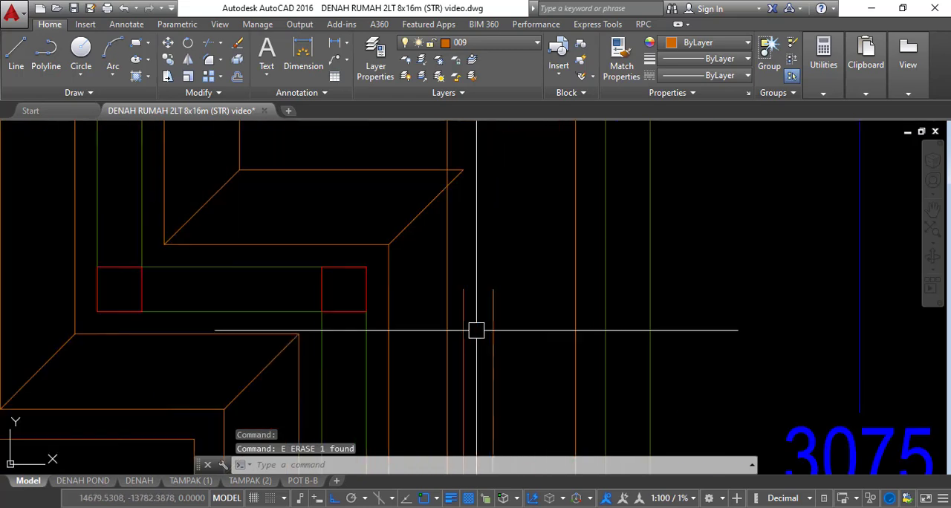
# Erase the two remaining inner vertical strip lines further down the 3075 bay
pyautogui.click(516, 336)
pyautogui.click(459, 302)
pyautogui.write('e')
pyautogui.press('space')
pyautogui.scroll(-8, 471, 228)
# Examine where the new vertical construction line crosses the strips through the 3075, 1125 and 1200 bays
pyautogui.moveTo(478, 315); pyautogui.dragTo(485, 221, button='middle')
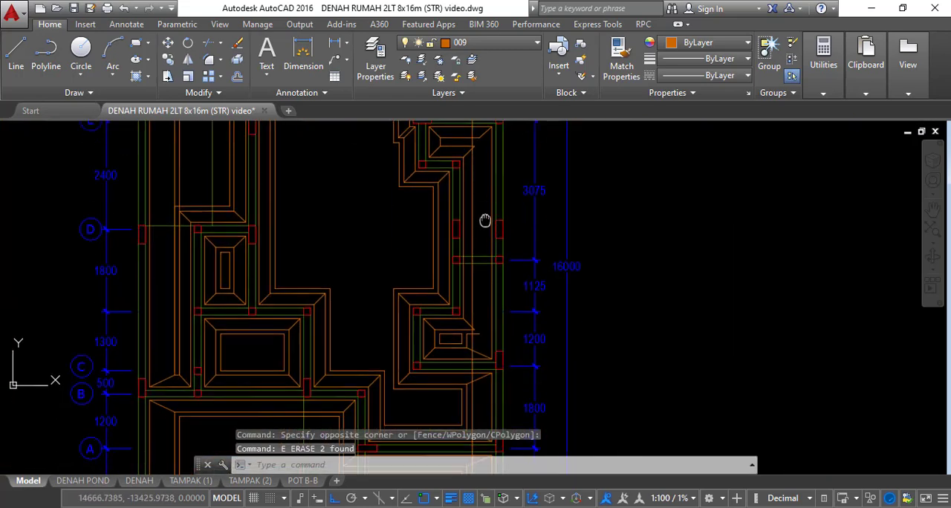
pyautogui.scroll(4, 478, 302)
pyautogui.scroll(2, 468, 280)
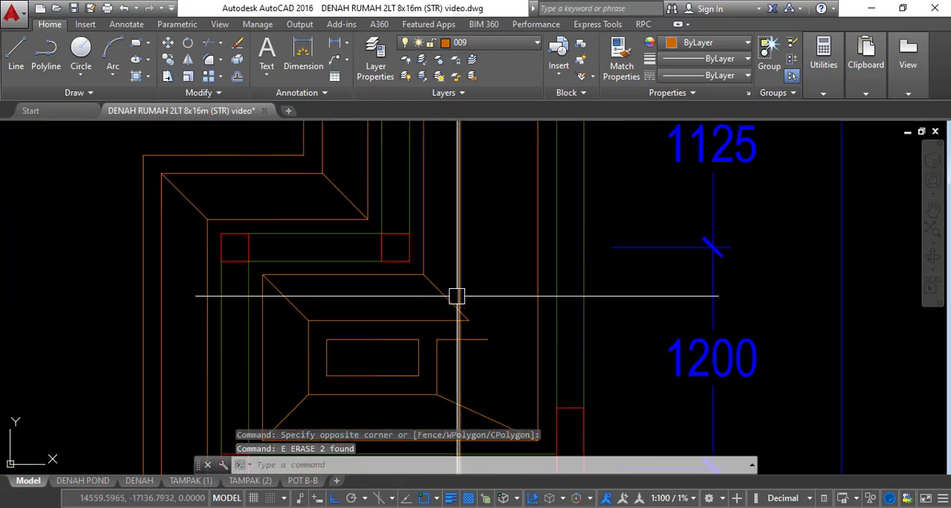
pyautogui.scroll(-4, 488, 315)
pyautogui.moveTo(502, 214); pyautogui.dragTo(510, 414, button='middle')
pyautogui.scroll(6, 478, 210)
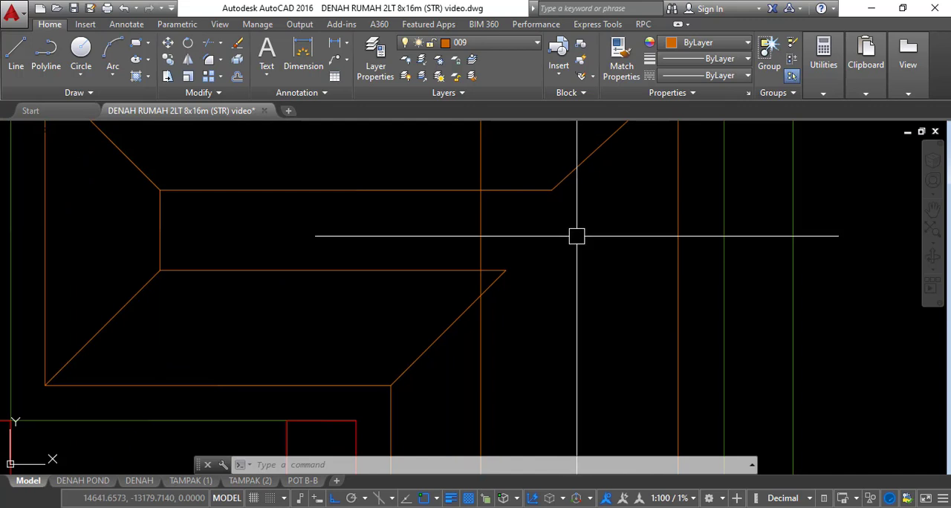
pyautogui.scroll(-2, 576, 236)
pyautogui.press('Escape')
pyautogui.press('Escape')
pyautogui.press('Escape')
pyautogui.scroll(-2, 562, 231)
# Stretch the strip diagonal's upper end in the 3075 bay to where the horizontal strip line meets the vertical construction line
pyautogui.scroll(4, 562, 232)
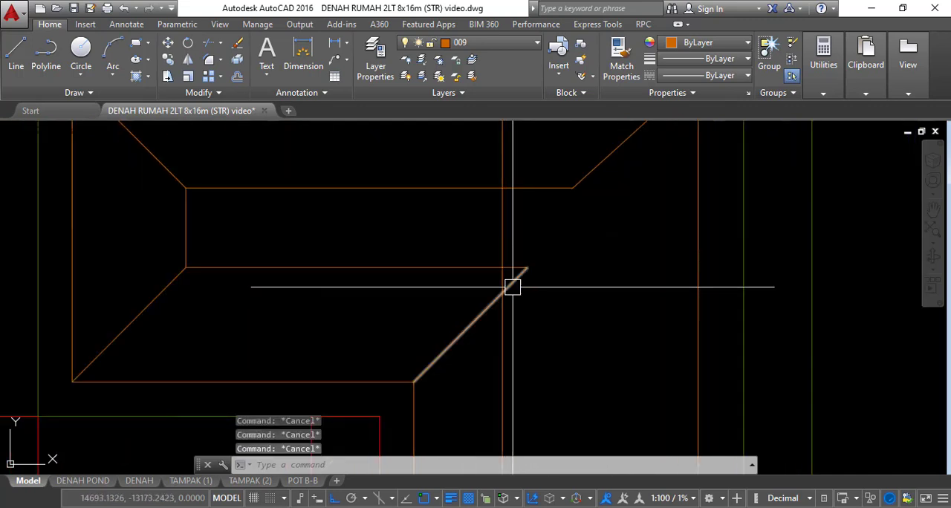
pyautogui.scroll(2, 522, 284)
pyautogui.click(529, 257)
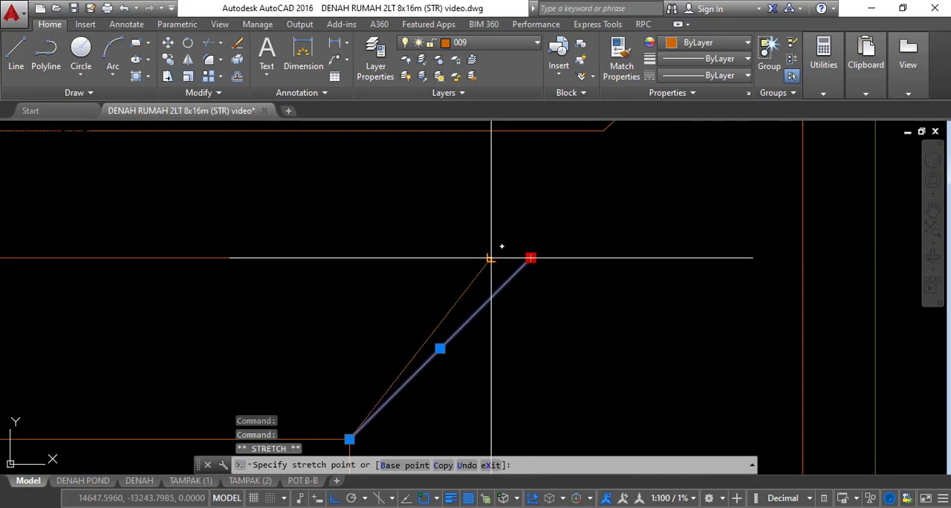
pyautogui.press('Escape')
pyautogui.press('Escape')
pyautogui.press('Escape')
pyautogui.scroll(-3, 547, 220)
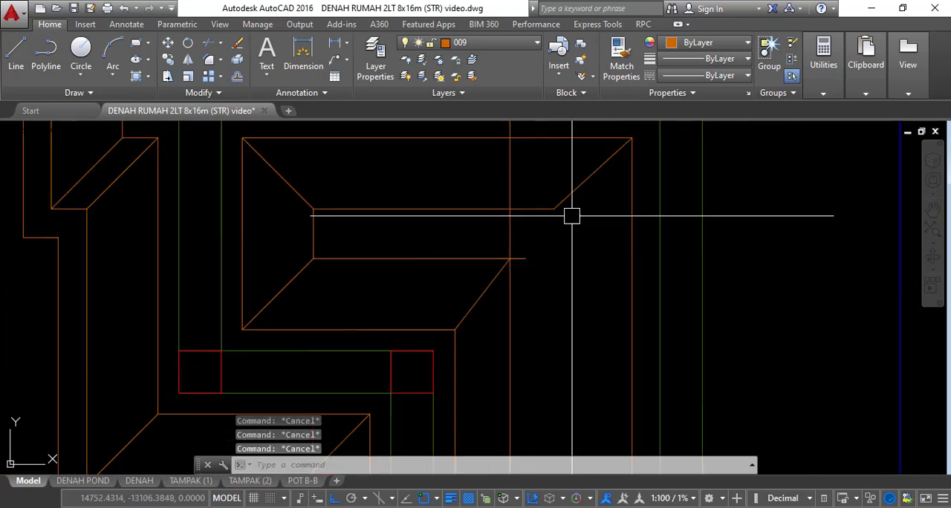
# Trim the vertical construction line where it crosses the upper strip in the 3075 bay and erase its leftover piece above
pyautogui.write('tr')
pyautogui.press('Return')
pyautogui.press('Return')
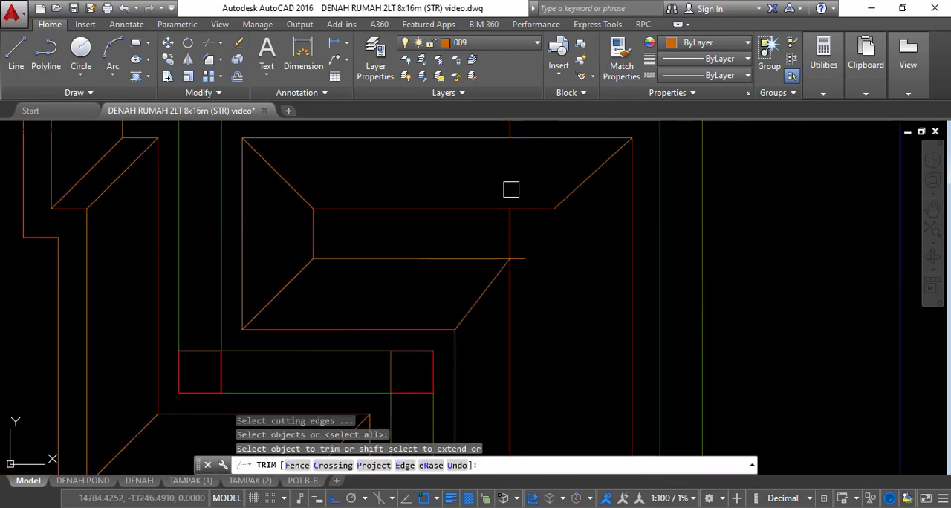
pyautogui.moveTo(539, 173); pyautogui.dragTo(534, 231, button='middle')
pyautogui.press('Escape')
pyautogui.press('Escape')
pyautogui.click(534, 157)
pyautogui.click(448, 146)
pyautogui.write('e')
# Trim the lower horizontal strip line's short overshoot past the vertical line in the 3075 bay
pyautogui.press('Return')
pyautogui.press('Escape')
pyautogui.press('Escape')
pyautogui.scroll(4, 518, 302)
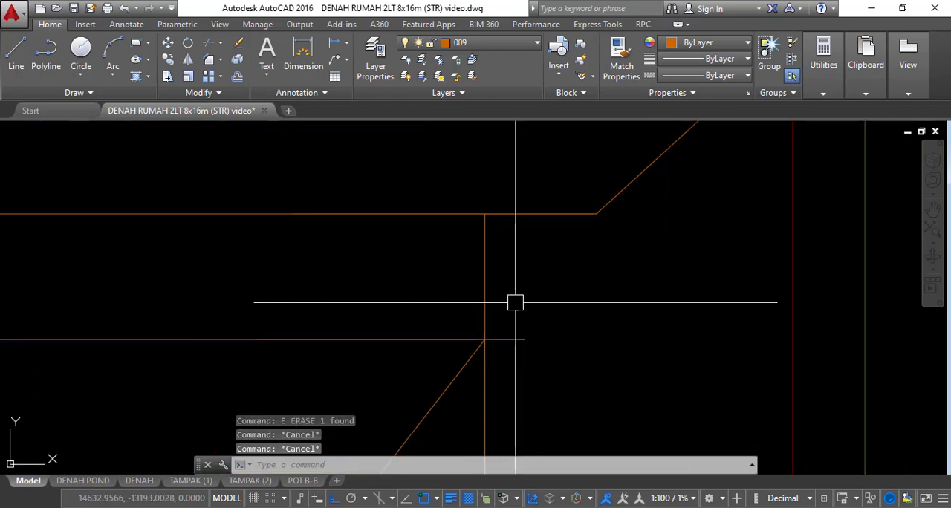
pyautogui.write('tr')
pyautogui.press('Return')
pyautogui.press('Return')
pyautogui.click(508, 342)
pyautogui.press('Escape')
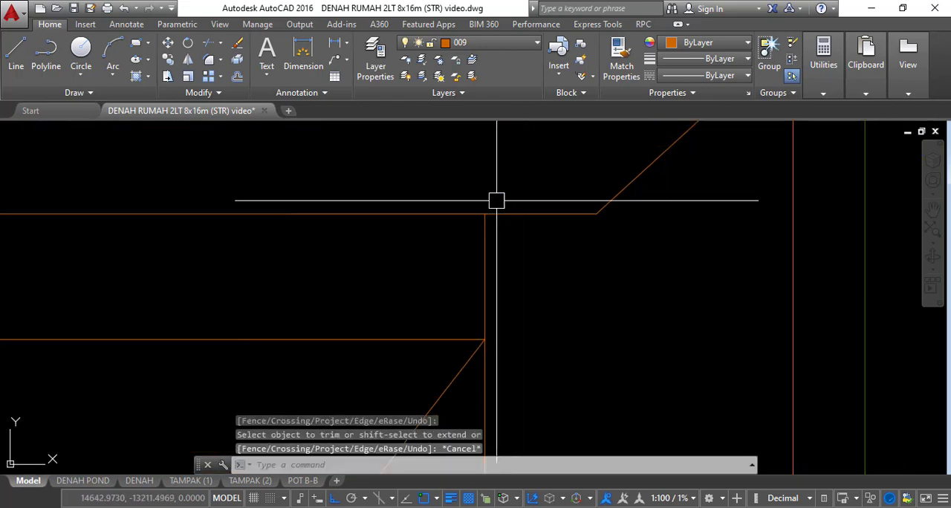
pyautogui.press('Escape')
# Trim the overshooting diagonal and horizontal strip lines in the 1200 bay to the vertical line, and trim that line below the inner corner
pyautogui.scroll(-10, 512, 200)
pyautogui.moveTo(559, 290); pyautogui.dragTo(562, 210, button='middle')
pyautogui.moveTo(551, 311); pyautogui.dragTo(541, 194, button='middle')
pyautogui.scroll(10, 494, 291)
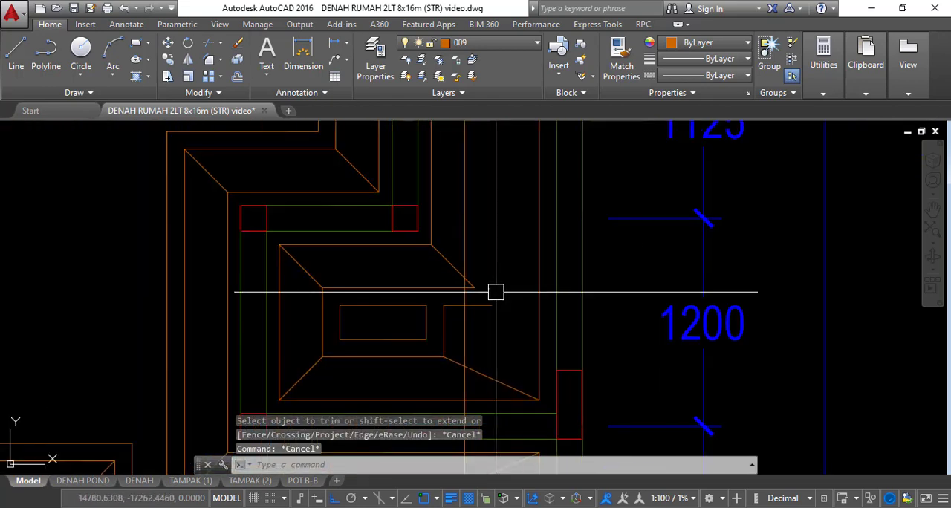
pyautogui.scroll(-5, 499, 285)
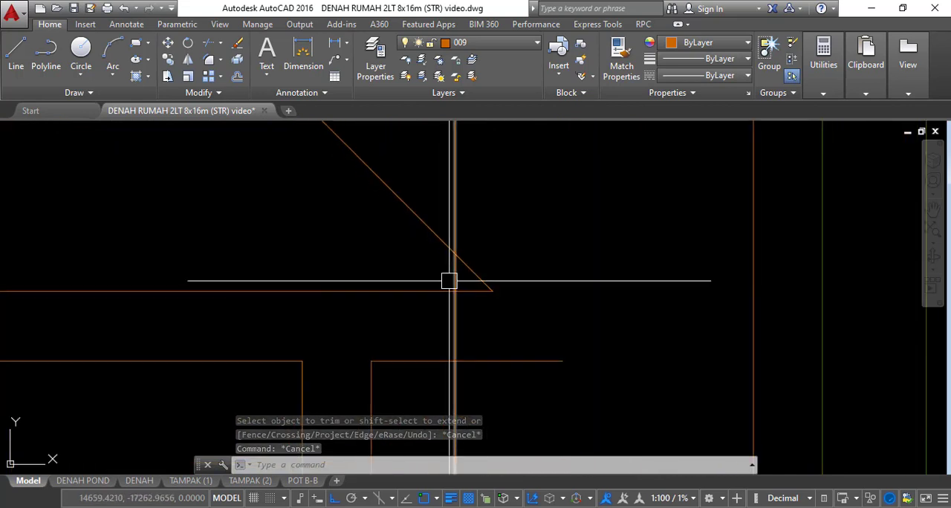
pyautogui.write('tr')
pyautogui.press('Return')
pyautogui.press('Return')
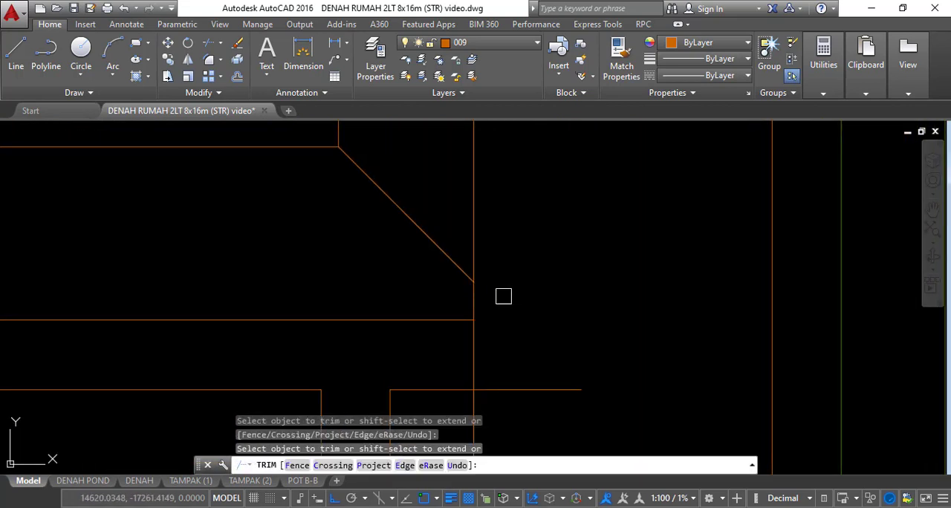
pyautogui.scroll(-4, 511, 309)
pyautogui.scroll(-2, 534, 289)
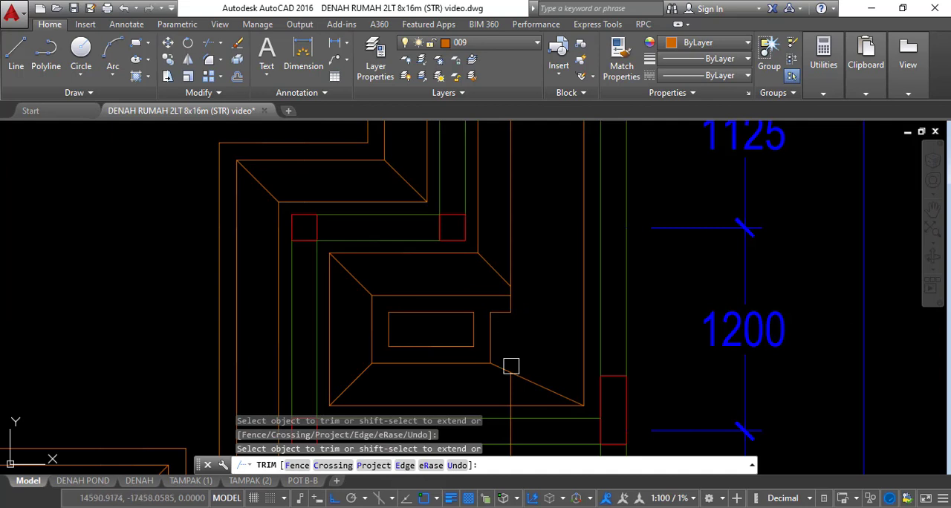
# Erase the leftover vertical line segment crossing the lower edge of the 1200 bay
pyautogui.press('Escape')
pyautogui.click(510, 388)
pyautogui.write('e')
pyautogui.press('Return')
pyautogui.scroll(-2, 630, 235)
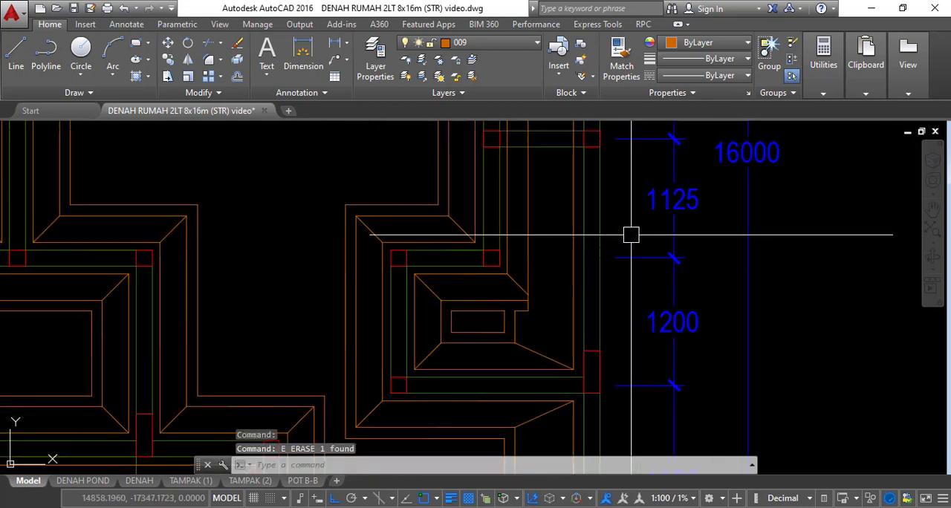
# Examine the cleaned strip junctions along the 1200, 1125 and 3075 bays and the foundation plan as a whole
pyautogui.moveTo(539, 225); pyautogui.dragTo(539, 329, button='middle')
pyautogui.moveTo(520, 297); pyautogui.dragTo(540, 354, button='middle')
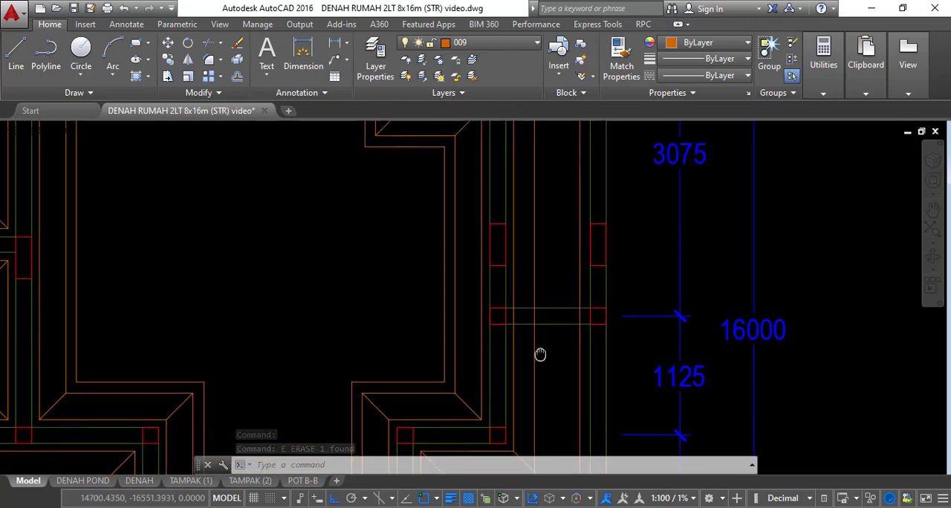
pyautogui.scroll(-3, 542, 342)
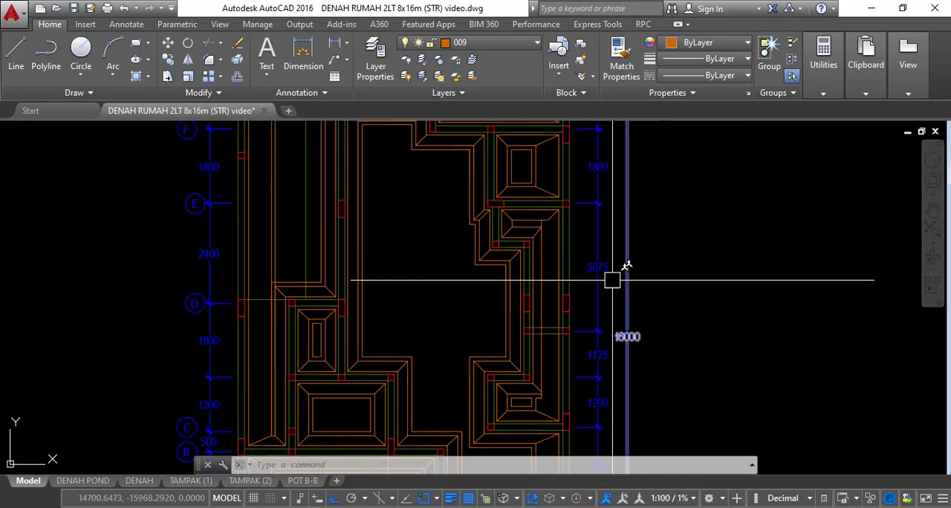
pyautogui.scroll(6, 539, 225)
pyautogui.moveTo(596, 239); pyautogui.dragTo(597, 250, button='middle')
pyautogui.scroll(2, 551, 235)
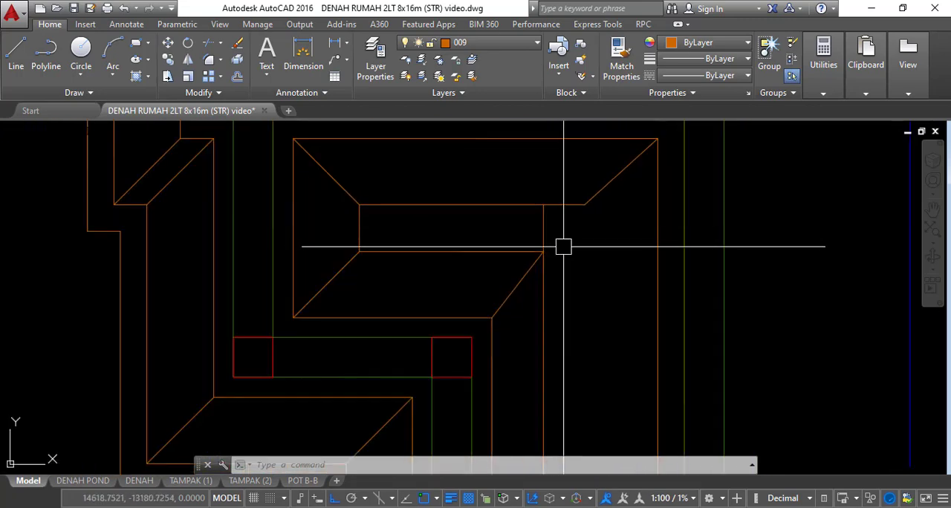
pyautogui.scroll(-2, 579, 208)
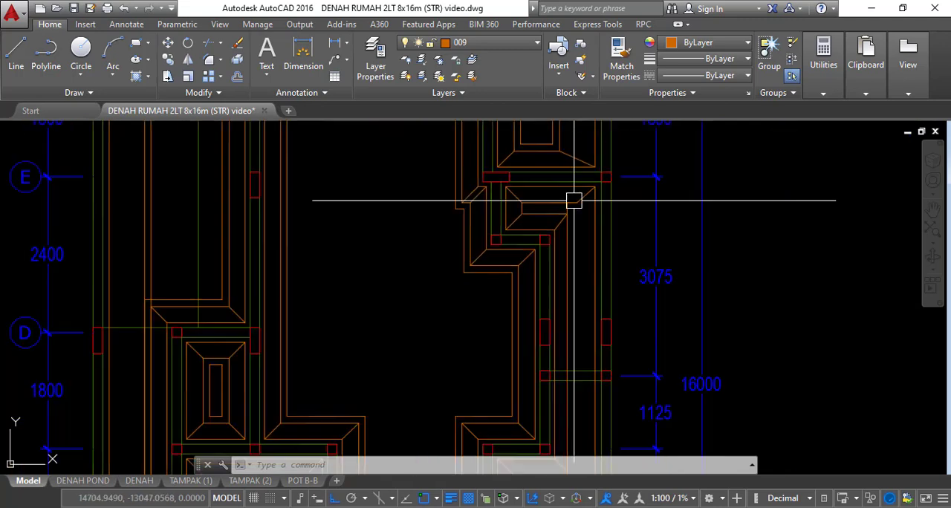
pyautogui.scroll(-4, 672, 205)
pyautogui.scroll(-2, 636, 242)
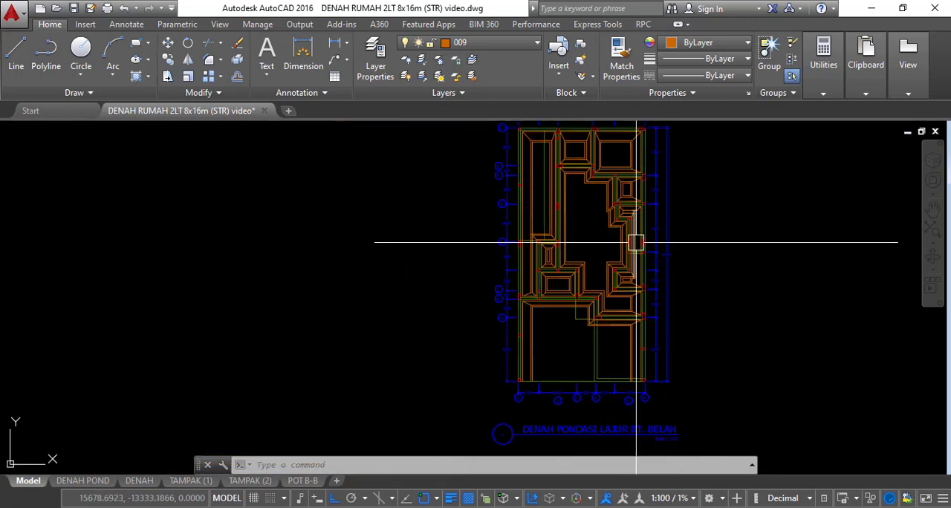
pyautogui.scroll(2, 543, 281)
pyautogui.scroll(-2, 543, 281)
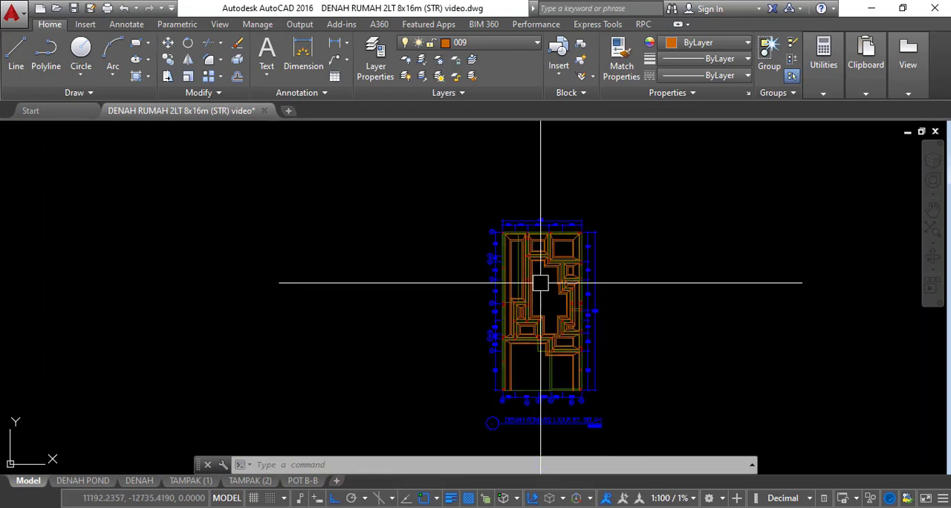
pyautogui.scroll(4, 536, 363)
pyautogui.scroll(-8, 536, 362)
# Check the foundation plan against the neighbouring floor plans and examine the single wall lines around grid D
pyautogui.moveTo(557, 299); pyautogui.dragTo(542, 416, button='middle')
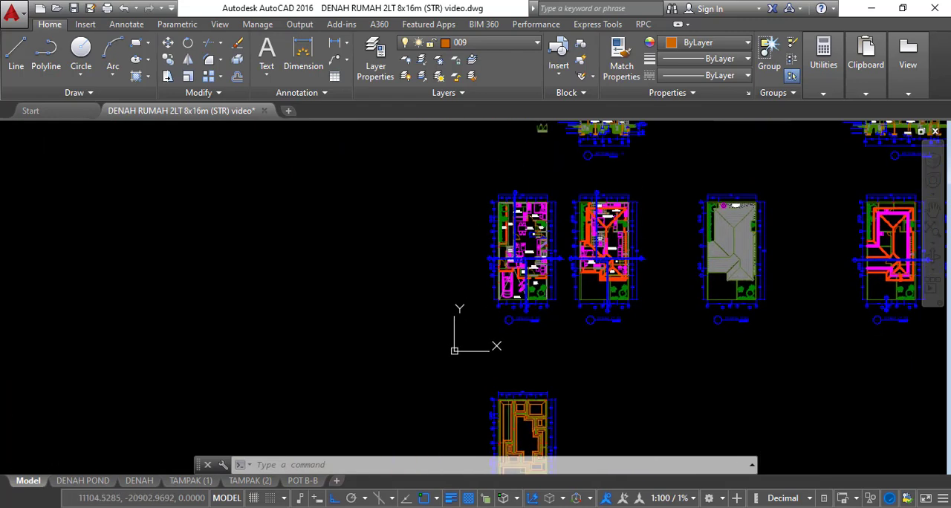
pyautogui.moveTo(530, 365); pyautogui.dragTo(548, 225, button='middle')
pyautogui.scroll(8, 511, 333)
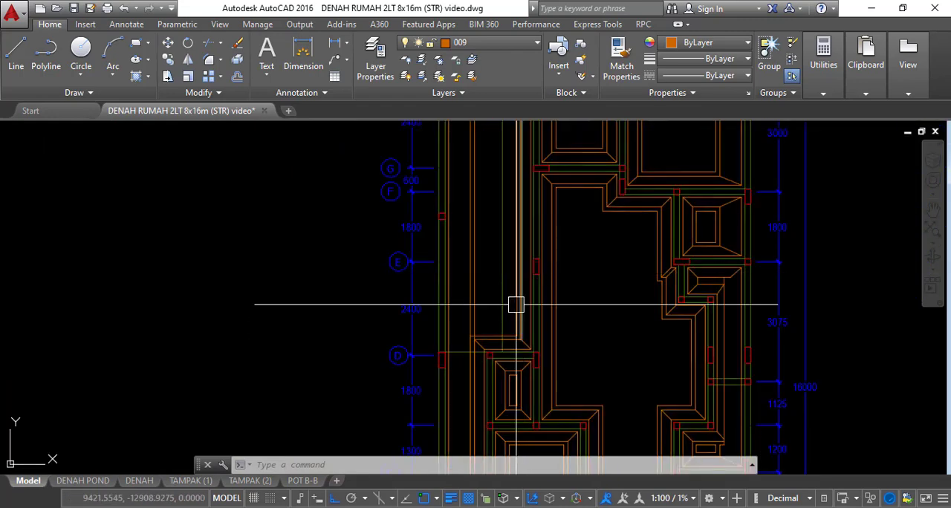
pyautogui.scroll(2, 430, 380)
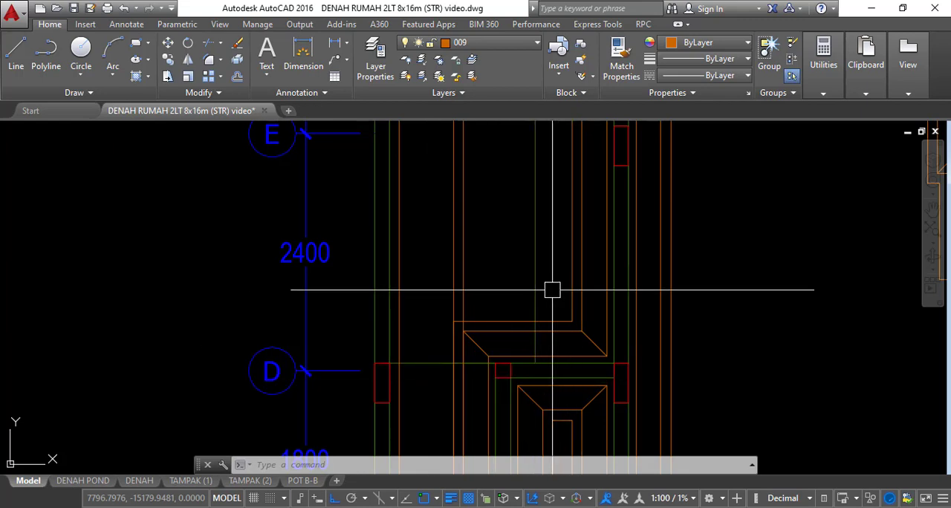
pyautogui.scroll(-2, 490, 263)
pyautogui.scroll(2, 458, 334)
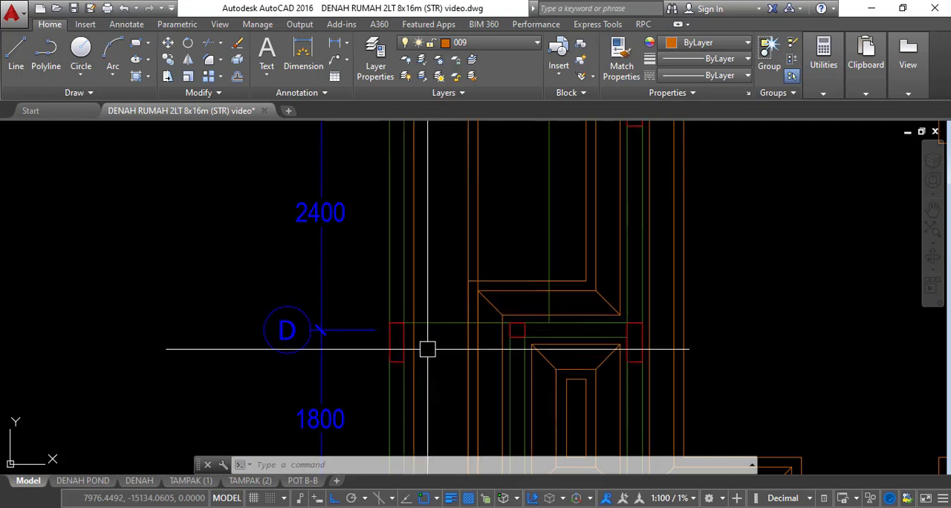
pyautogui.scroll(-5, 479, 318)
pyautogui.scroll(4, 498, 324)
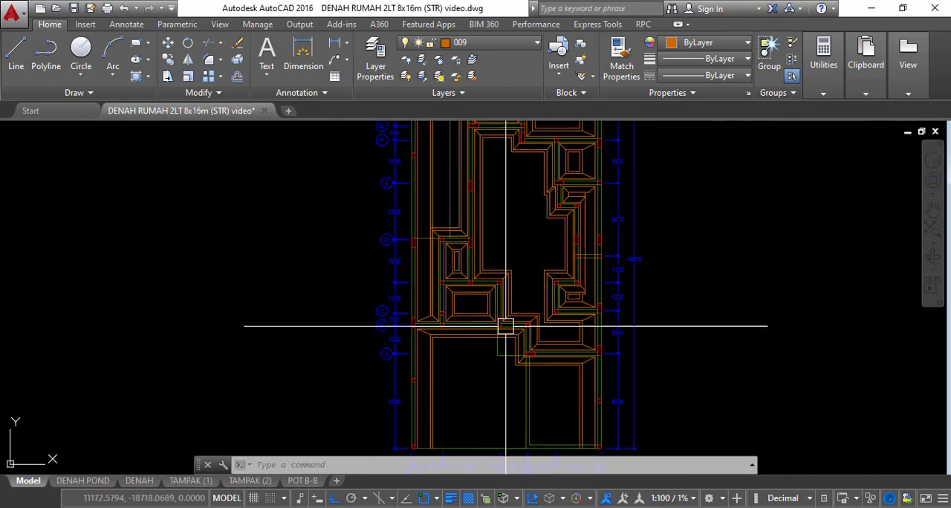
# Offset the L-shaped wall line between grids B and A inward by 150
pyautogui.scroll(6, 501, 371)
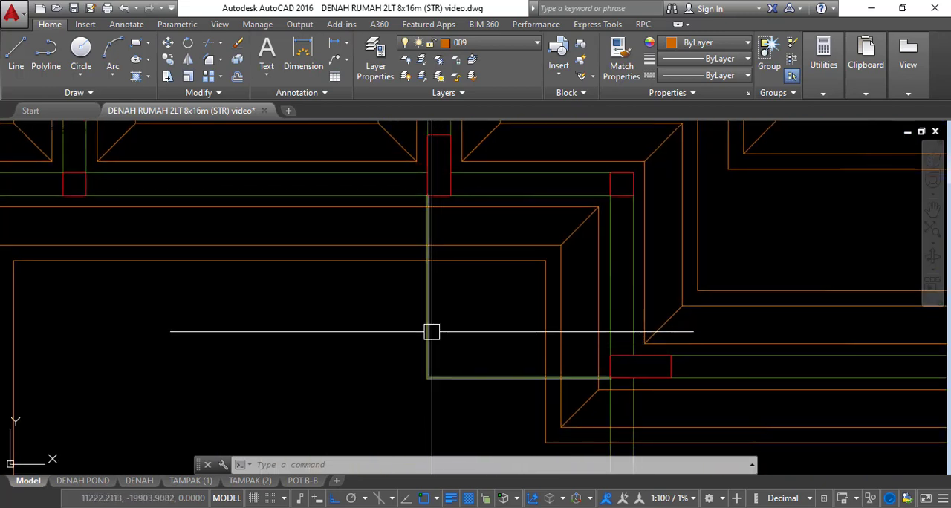
pyautogui.moveTo(460, 295); pyautogui.dragTo(455, 300, button='middle')
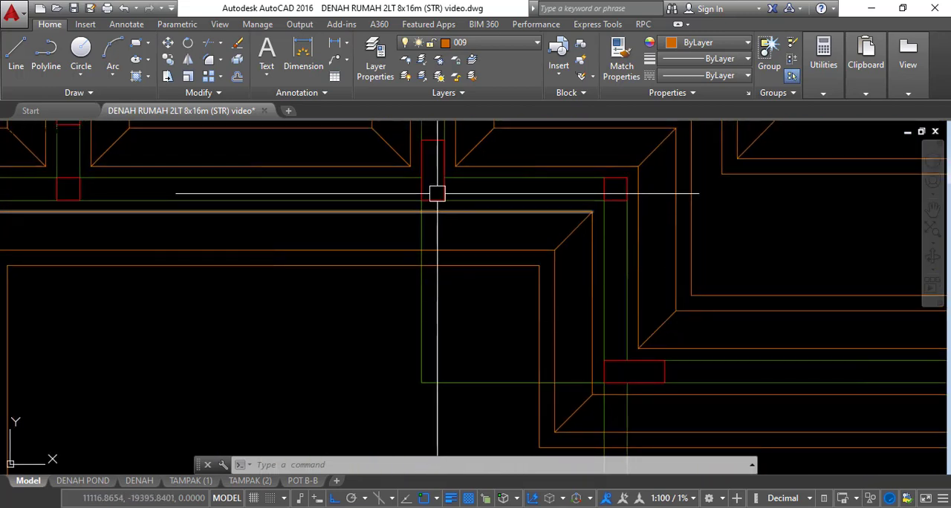
pyautogui.press('Escape')
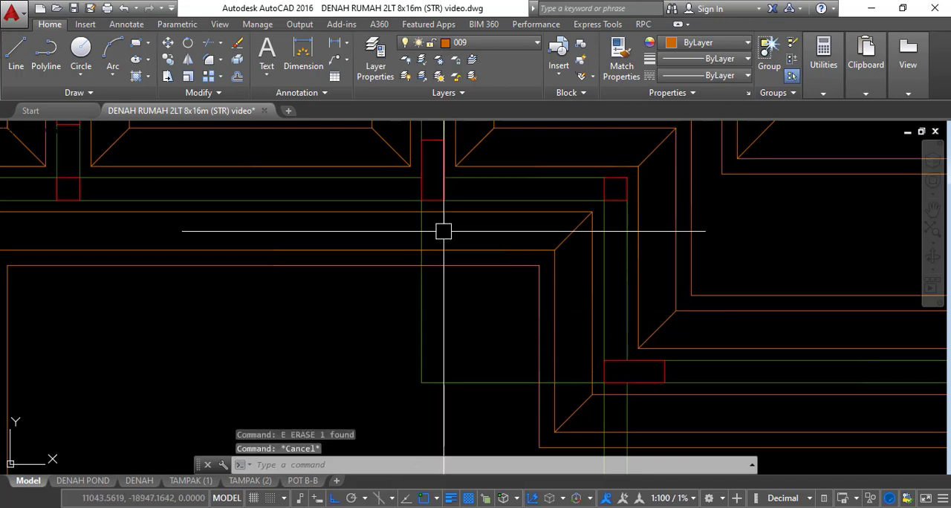
pyautogui.write('o')
pyautogui.press('Return')
pyautogui.write('15')
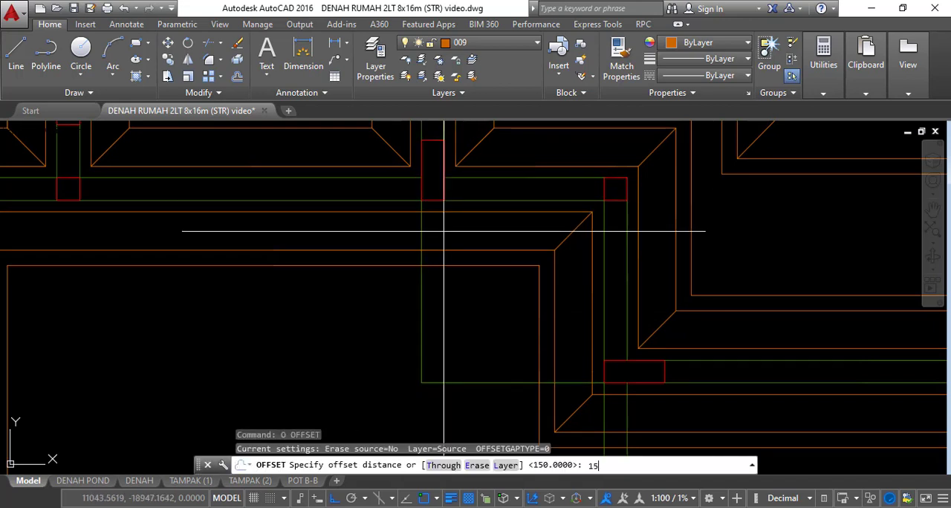
pyautogui.write('0')
pyautogui.press('Return')
pyautogui.click(428, 312)
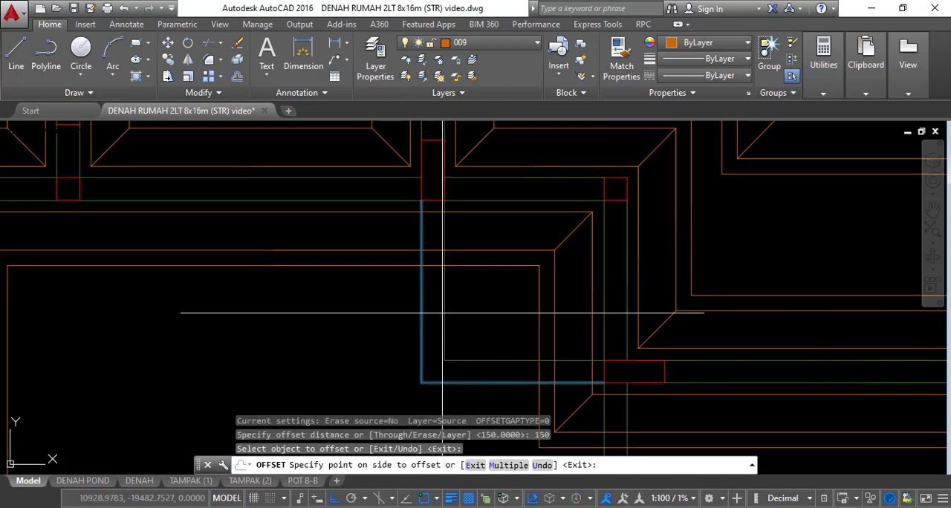
pyautogui.click(453, 313)
# Offset the single horizontal wall line at grid D and the single vertical wall line above it by 150
pyautogui.scroll(-5, 493, 323)
pyautogui.moveTo(441, 165)
pyautogui.mouseDown(button='middle')
pyautogui.moveTo(466, 273)
pyautogui.moveTo(489, 286)
pyautogui.mouseUp(button='middle')
pyautogui.scroll(5, 428, 291)
pyautogui.click(381, 211)
pyautogui.click(401, 260)
pyautogui.scroll(-5, 423, 296)
pyautogui.scroll(5, 469, 284)
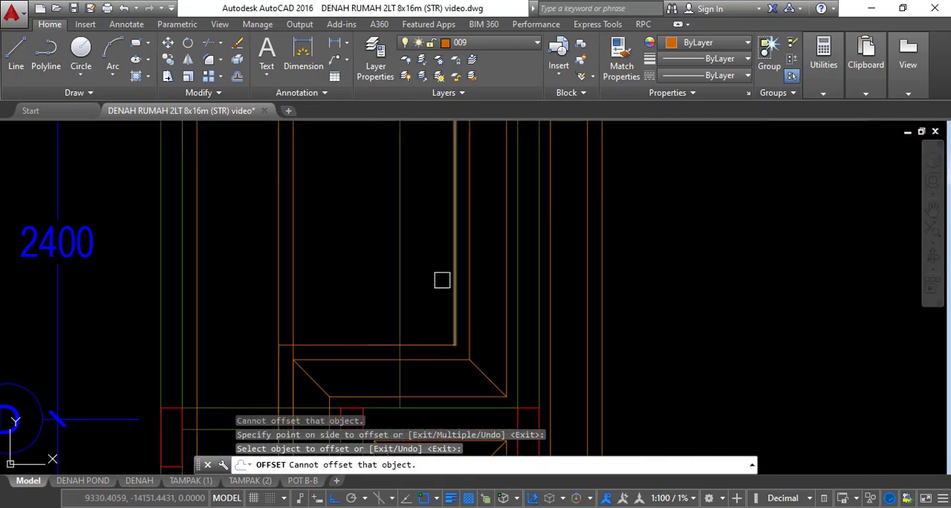
pyautogui.click(403, 274)
pyautogui.click(464, 270)
pyautogui.scroll(-5, 501, 249)
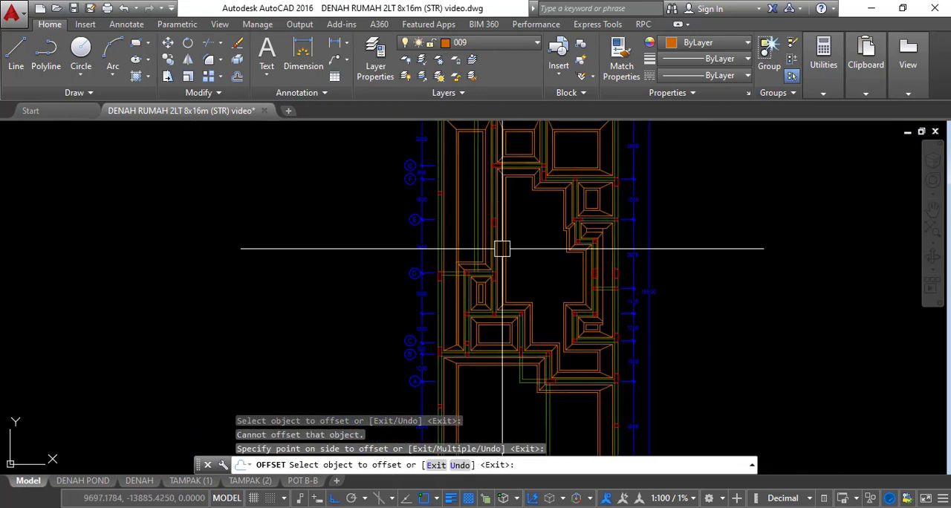
pyautogui.press('Escape')
# Make ARSIR the current layer and turn off layer 009
pyautogui.moveTo(501, 249); pyautogui.dragTo(558, 329, button='middle')
pyautogui.scroll(5, 528, 357)
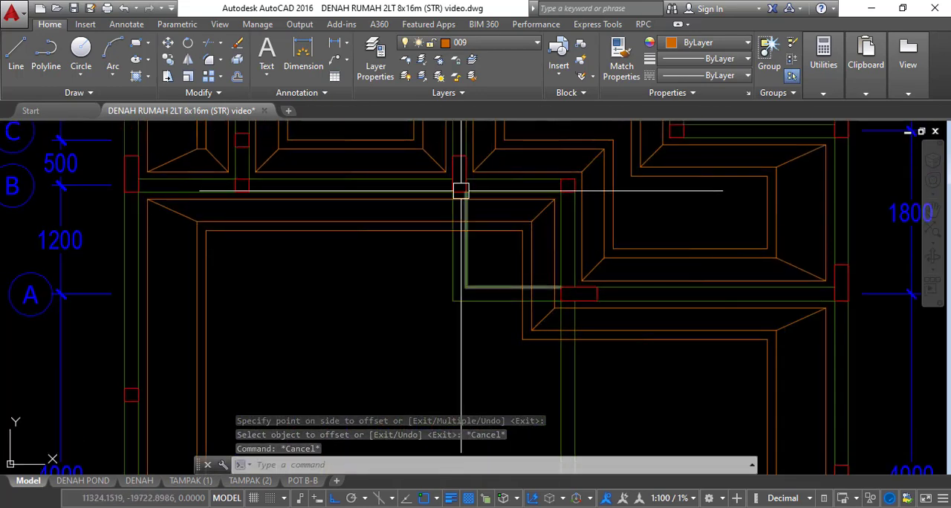
pyautogui.scroll(3, 477, 233)
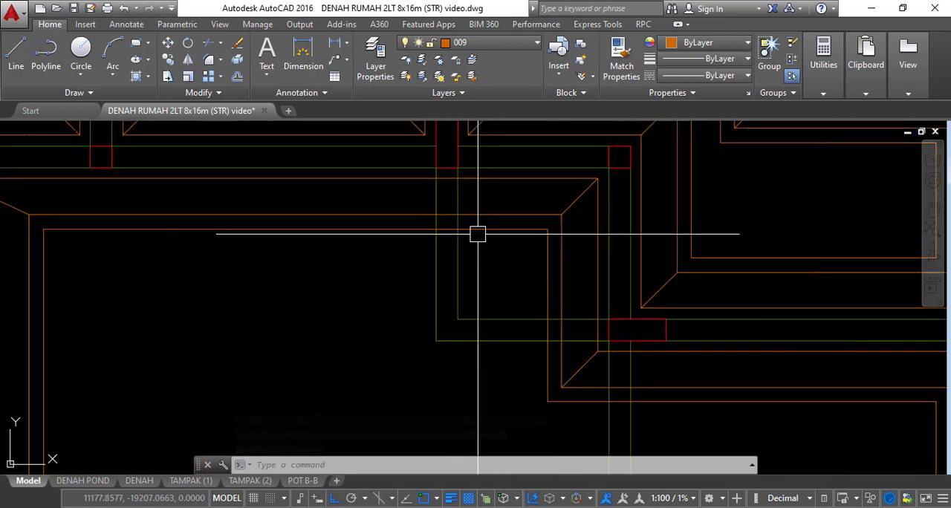
pyautogui.moveTo(477, 234); pyautogui.dragTo(505, 266, button='middle')
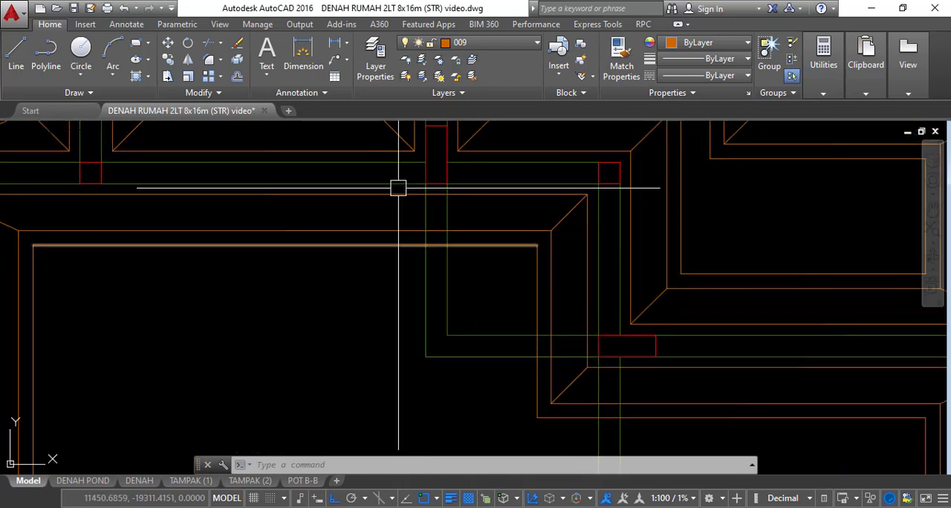
pyautogui.click(490, 43)
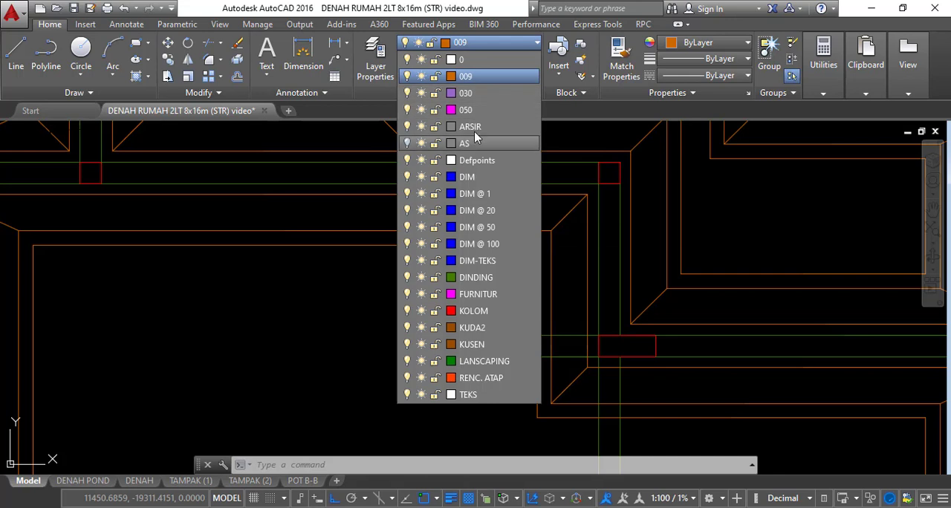
pyautogui.click(476, 130)
pyautogui.click(492, 43)
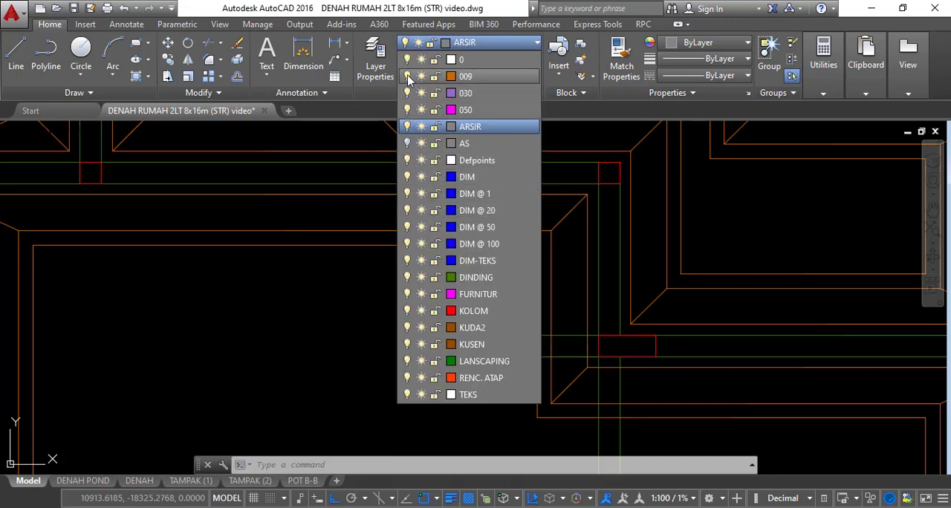
pyautogui.click(408, 77)
# Hatch the L-shaped wall between grids B and A by matching the floor plan's diagonal wall hatch, ANSI32 at scale 10
pyautogui.scroll(-3, 492, 250)
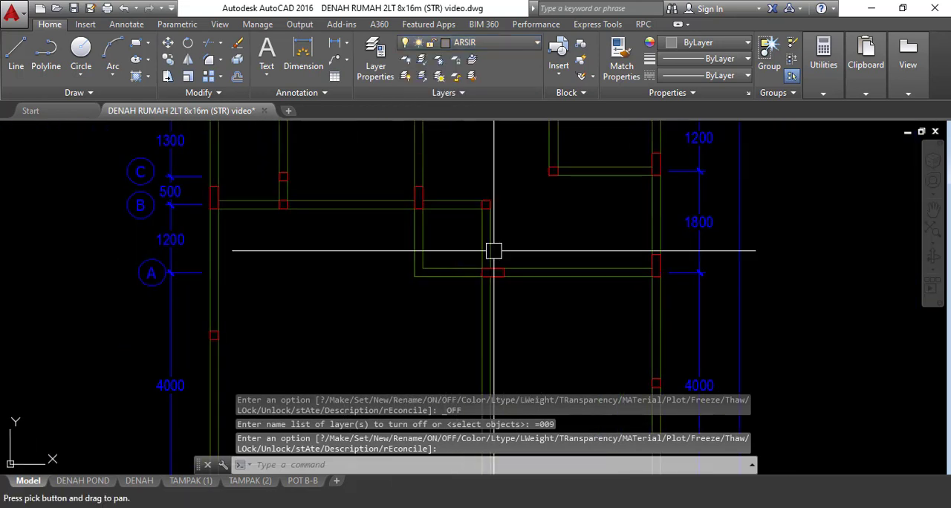
pyautogui.scroll(3, 457, 231)
pyautogui.write('h')
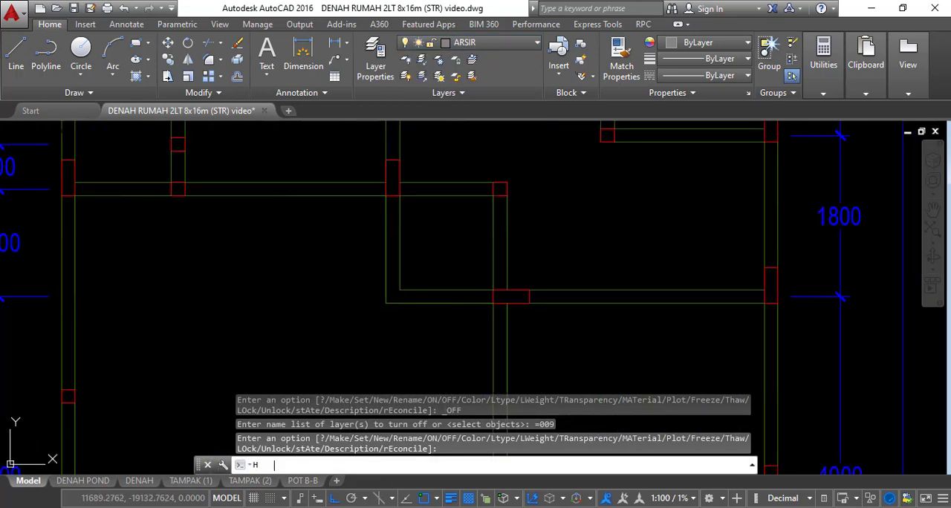
pyautogui.press('Return')
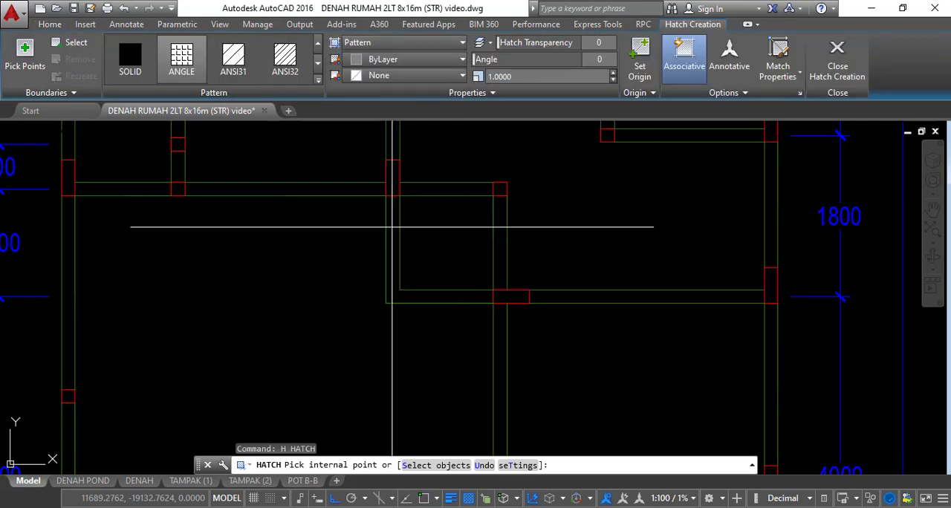
pyautogui.click(392, 223)
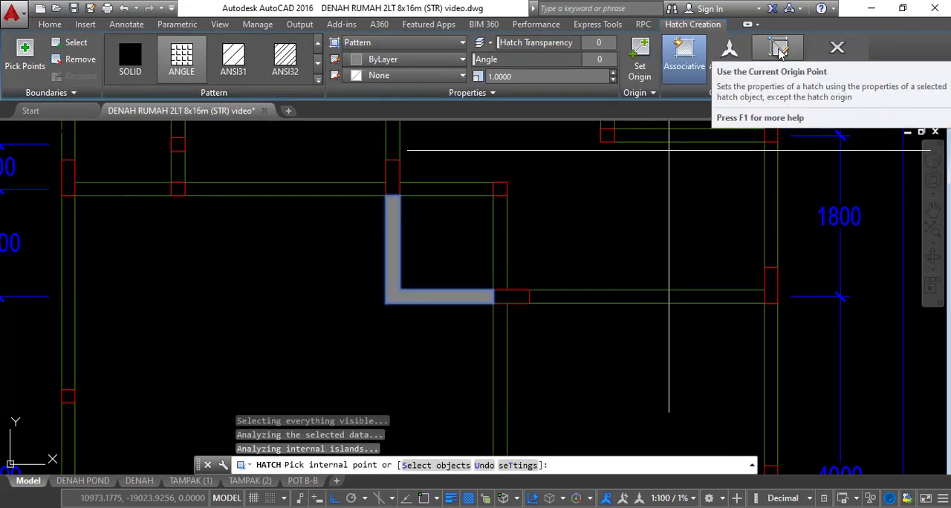
pyautogui.click(778, 59)
pyautogui.scroll(-5, 549, 272)
pyautogui.scroll(-6, 550, 271)
pyautogui.moveTo(603, 265); pyautogui.dragTo(580, 368, button='middle')
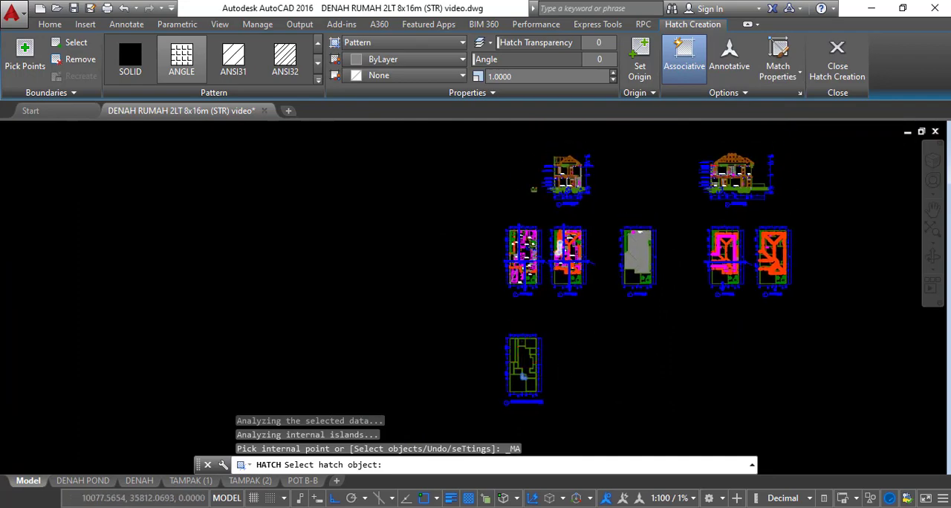
pyautogui.scroll(8, 554, 262)
pyautogui.scroll(10, 313, 253)
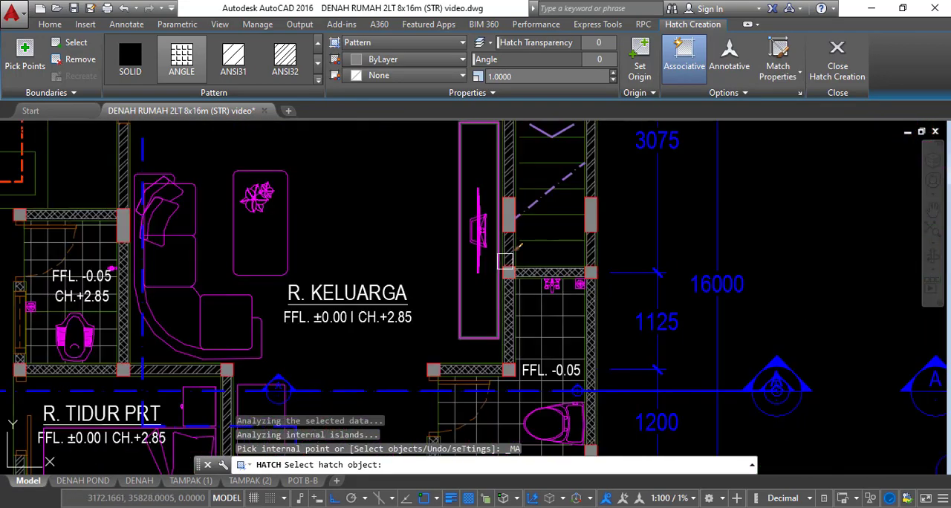
pyautogui.click(497, 202)
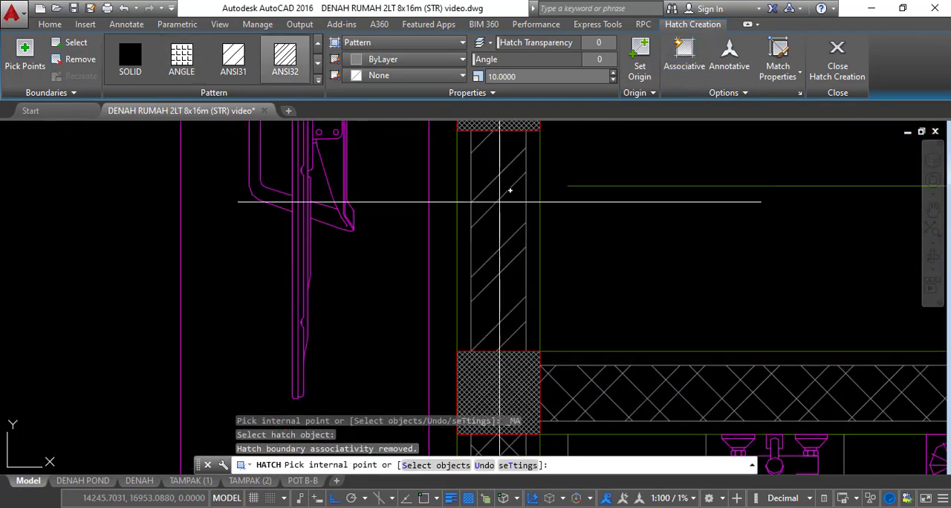
pyautogui.scroll(-3, 522, 204)
pyautogui.press('Return')
pyautogui.scroll(-8, 534, 316)
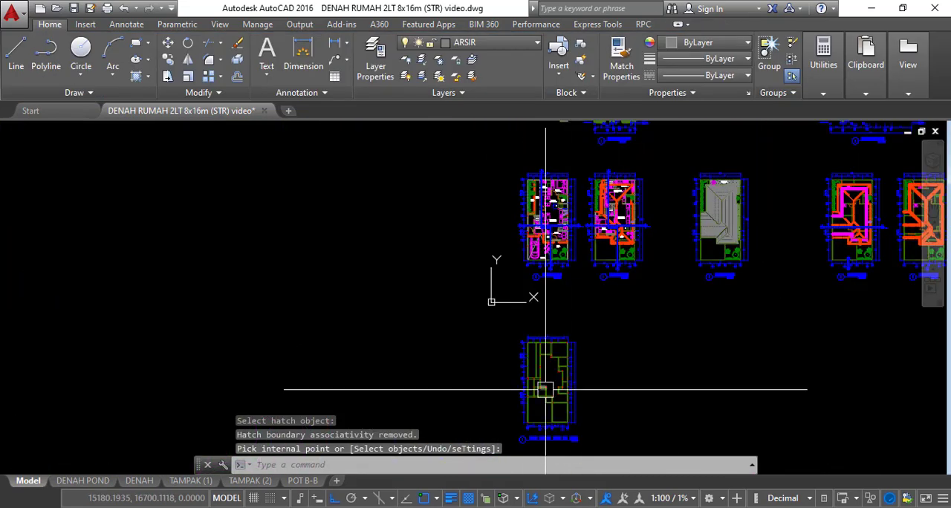
# Hatch the short horizontal wall at grid D and the long vertical wall above it with ANSI32 at scale 10
pyautogui.scroll(8, 535, 316)
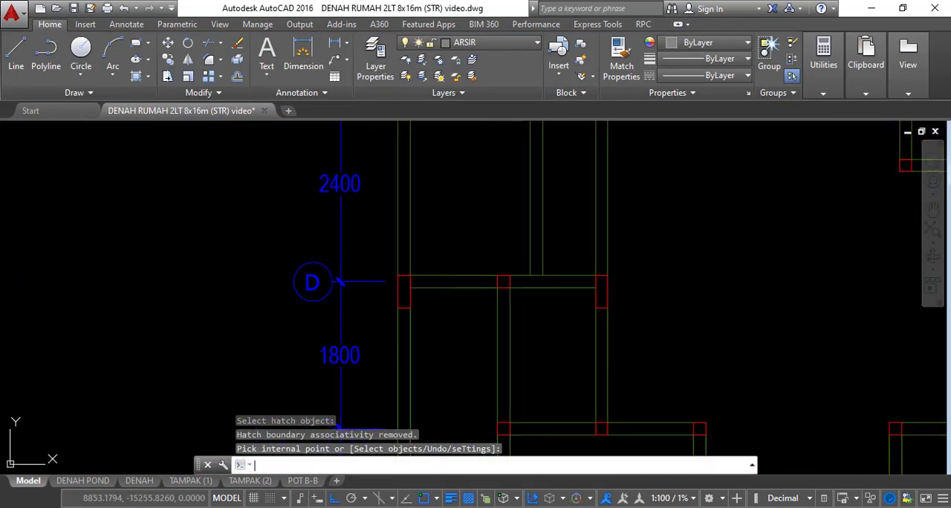
pyautogui.press('Return')
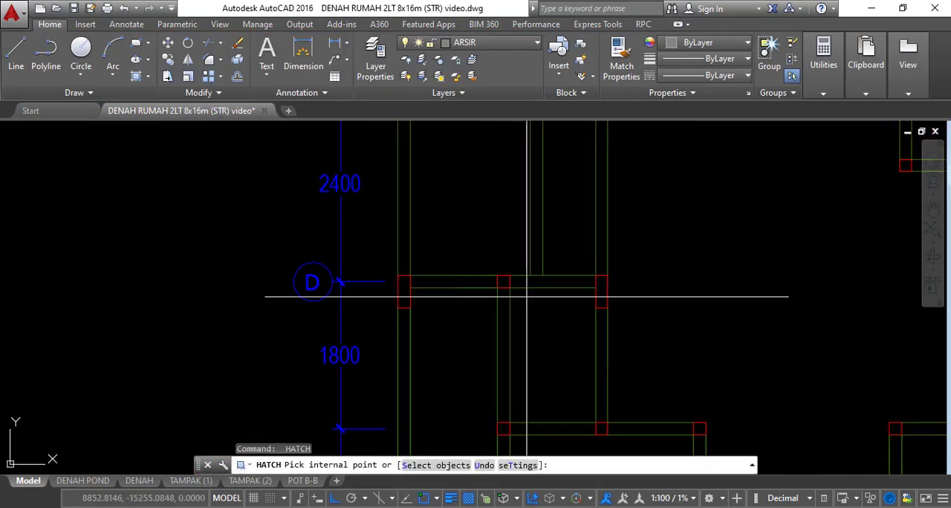
pyautogui.click(477, 281)
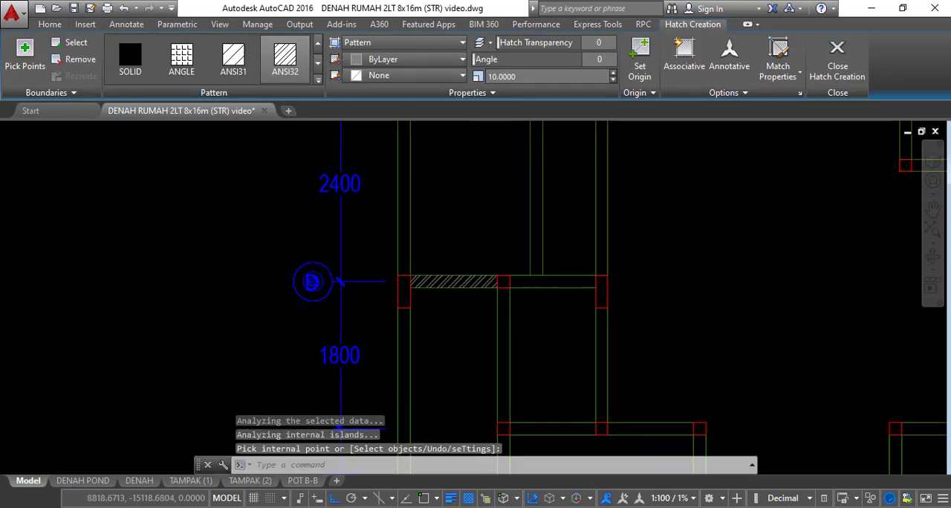
pyautogui.press('Return')
pyautogui.scroll(-4, 584, 239)
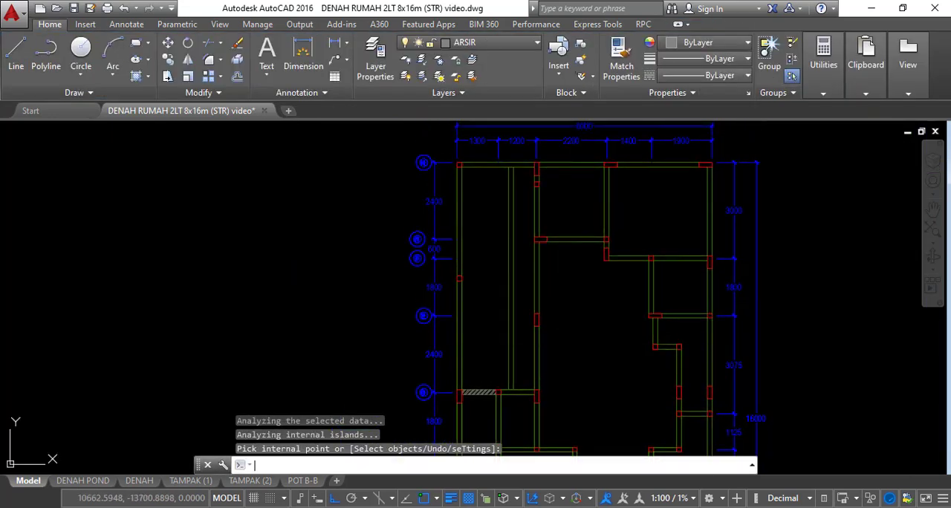
pyautogui.press('Return')
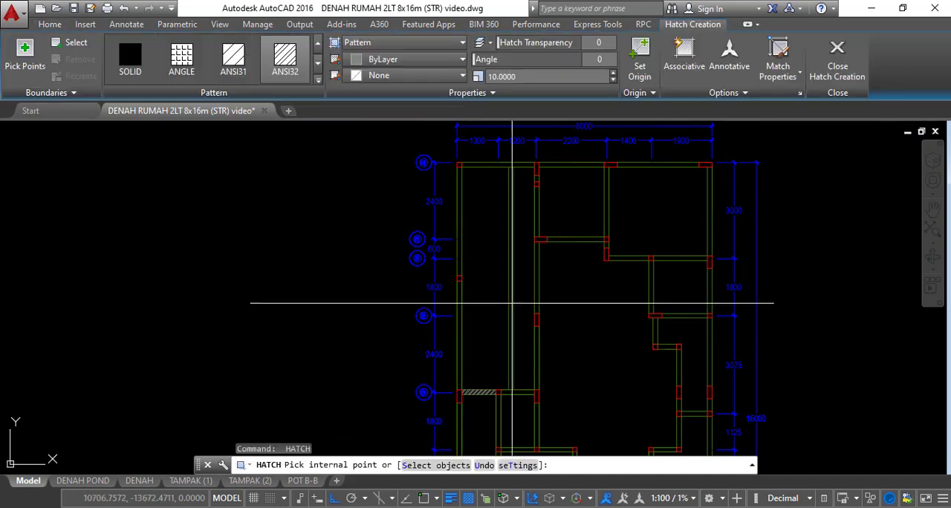
pyautogui.click(510, 290)
pyautogui.press('Return')
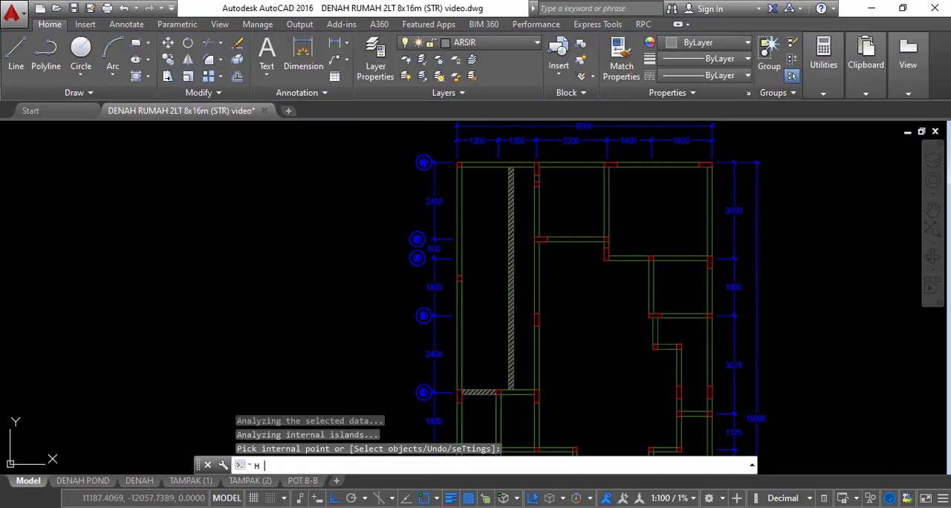
# Add a crossing hatch to the long vertical wall by matching the floor plan's bathroom wall hatch, ANSI31 at angle 90 and scale 15
pyautogui.press('Return')
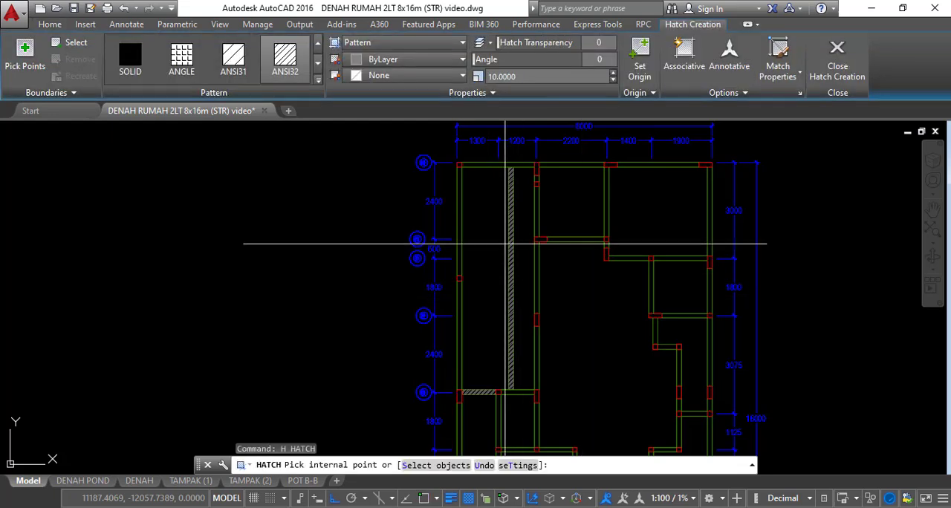
pyautogui.click(511, 240)
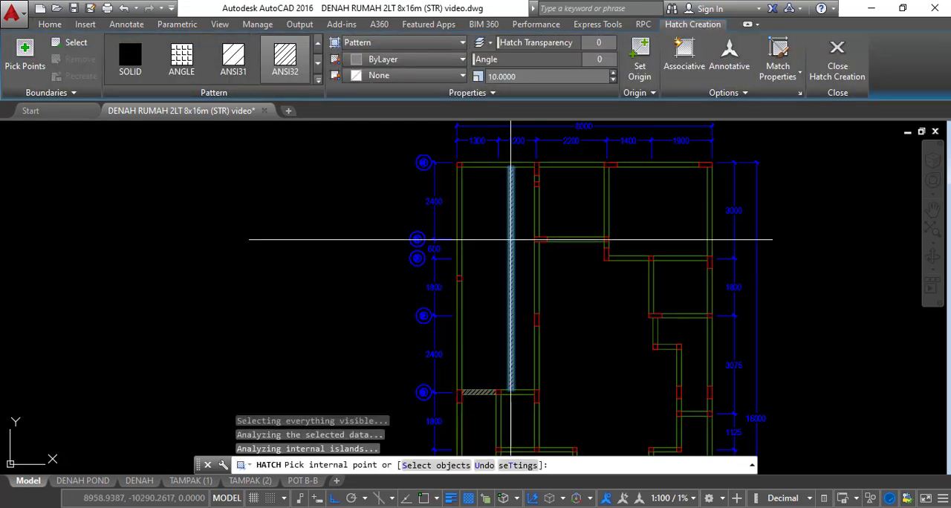
pyautogui.click(777, 60)
pyautogui.scroll(-4, 594, 260)
pyautogui.scroll(-3, 592, 266)
pyautogui.scroll(10, 459, 176)
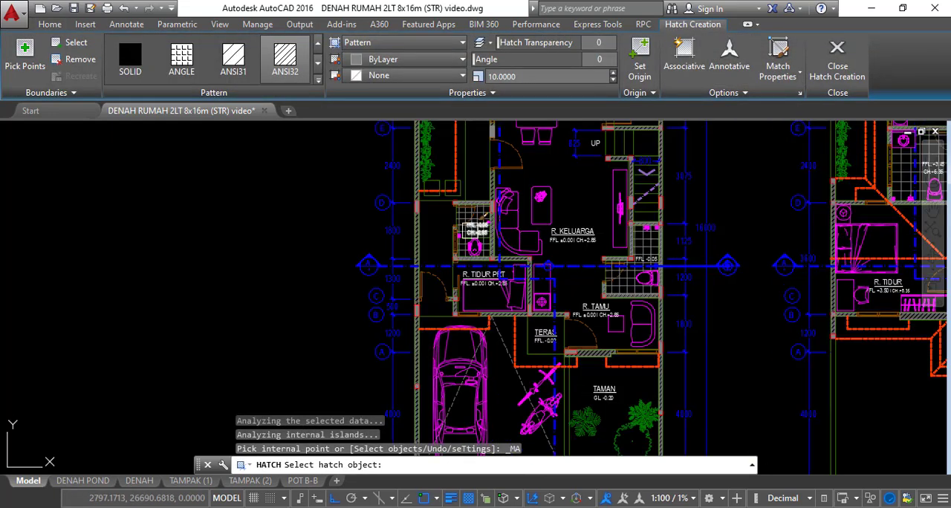
pyautogui.scroll(10, 452, 182)
pyautogui.click(470, 266)
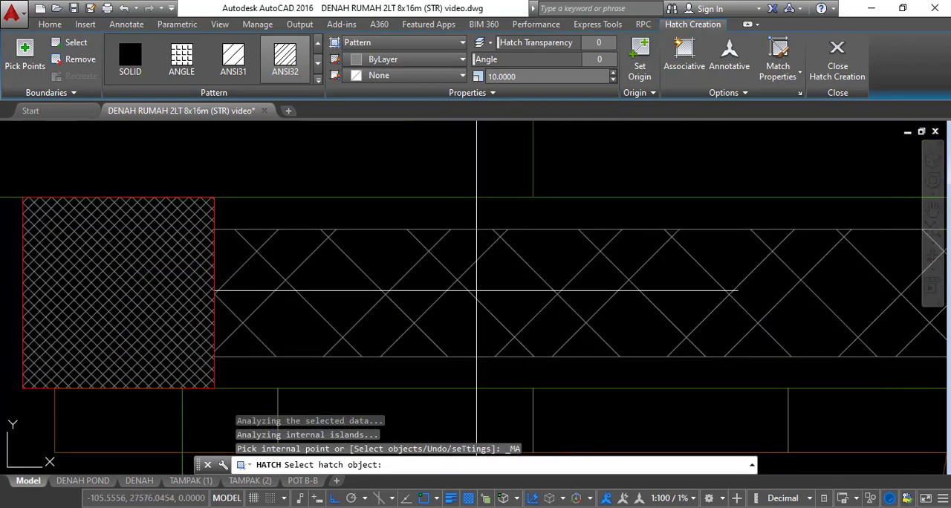
pyautogui.press('Return')
pyautogui.scroll(-8, 492, 220)
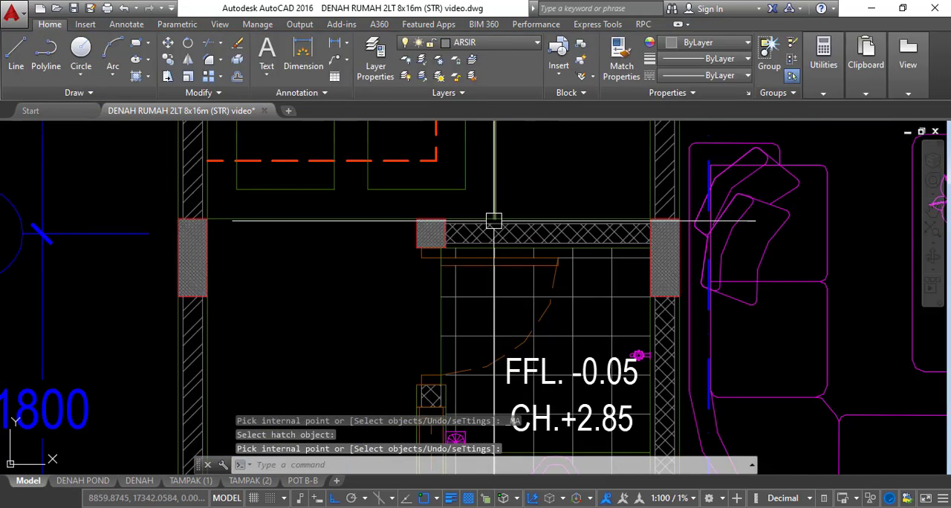
# Add the crossing ANSI31 hatch, angle 90 and scale 15, to the horizontal wall at grid D and the L-shaped wall between grids B and A
pyautogui.scroll(10, 523, 325)
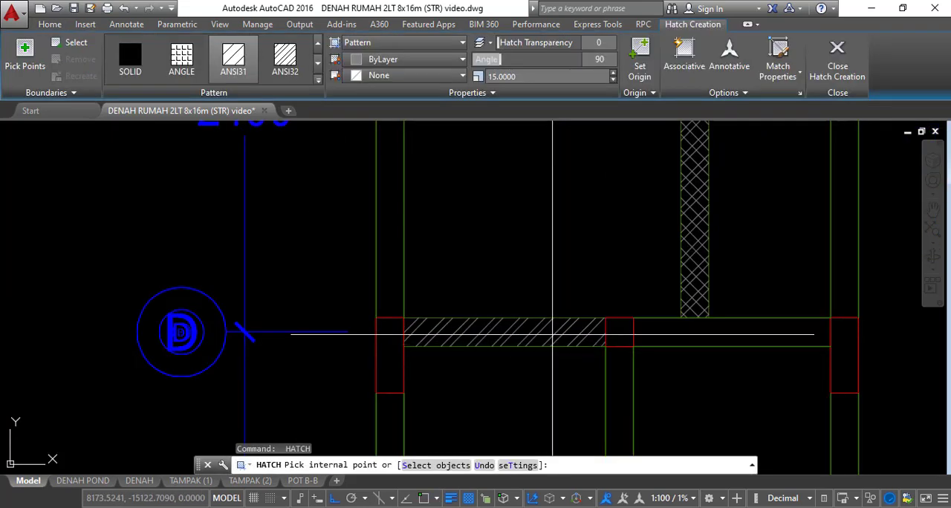
pyautogui.press('Return')
pyautogui.scroll(-5, 590, 310)
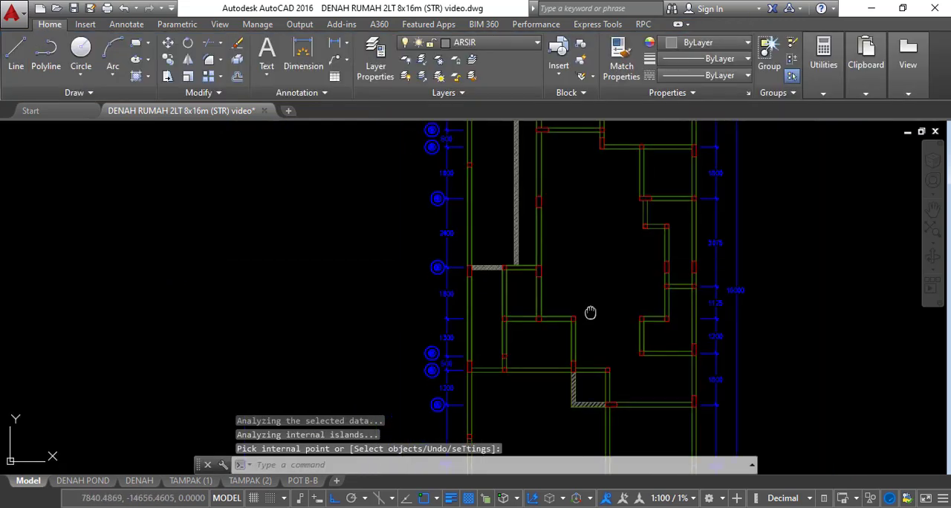
pyautogui.scroll(7, 562, 310)
pyautogui.press('Return')
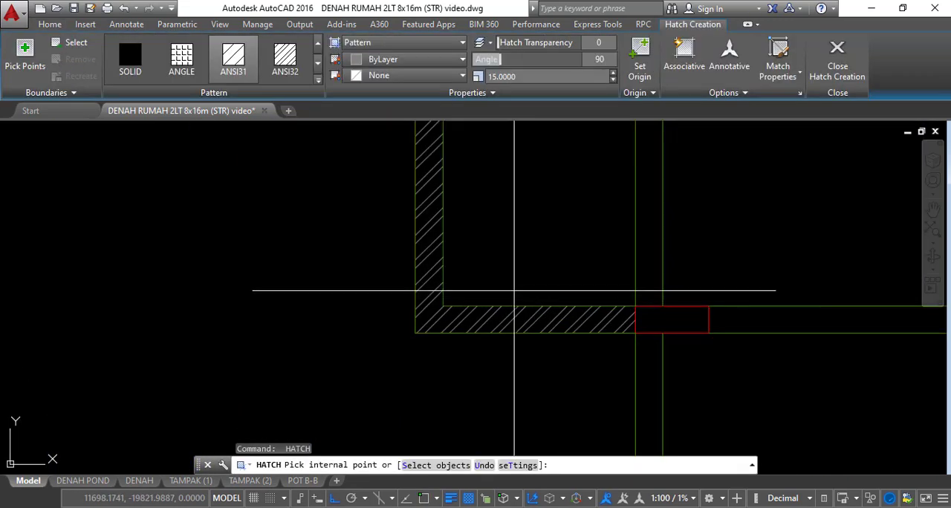
pyautogui.moveTo(448, 222); pyautogui.dragTo(435, 291, button='middle')
pyautogui.click(418, 283)
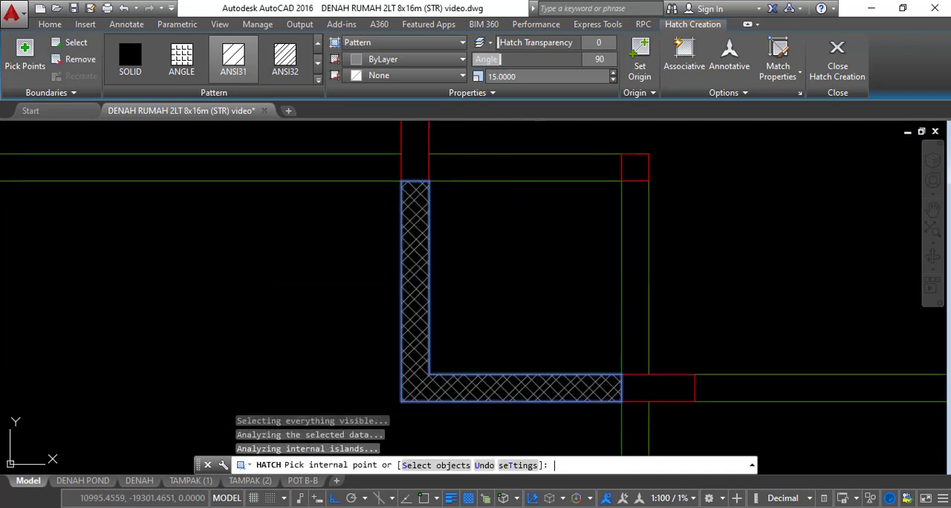
pyautogui.press('Return')
# Turn on all layers of the drawing
pyautogui.write('LA')
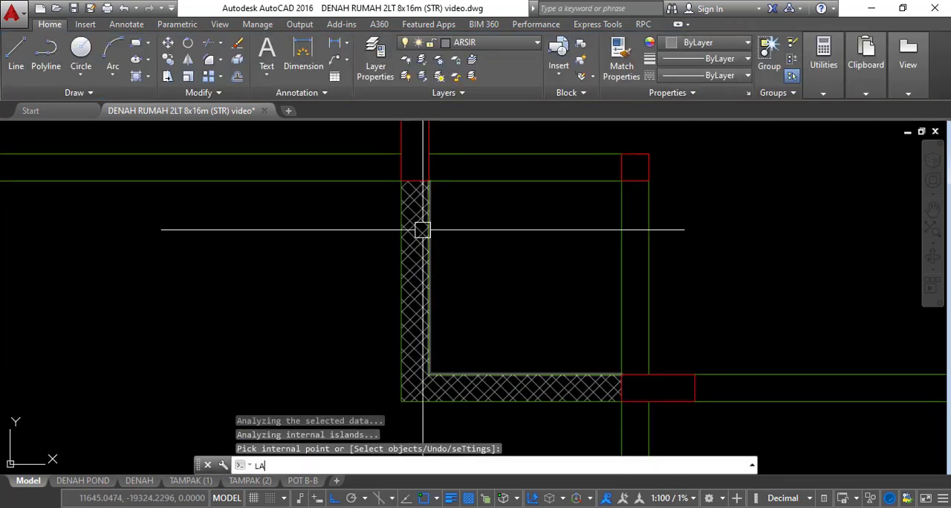
pyautogui.write('YON')
pyautogui.press('Return')
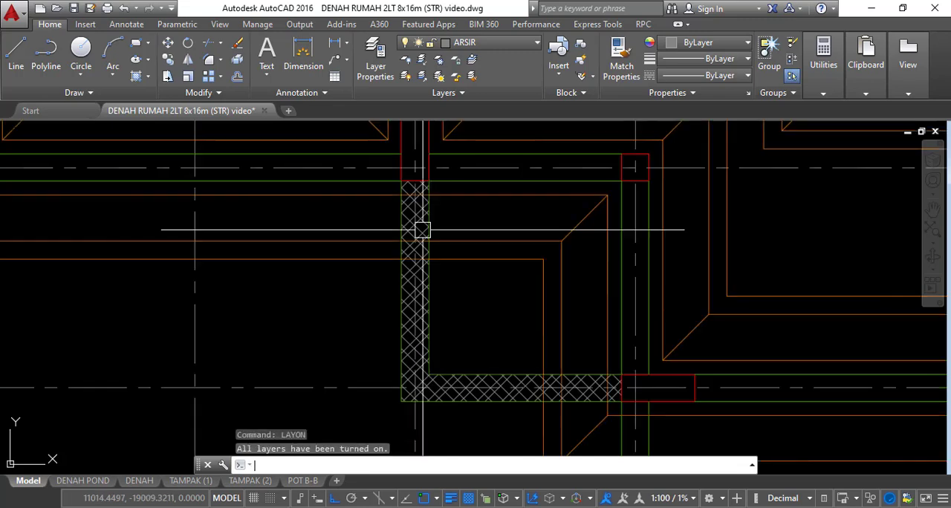
# Examine the hatched walls against the foundation strips and axis lines, from grid A up to grid H
pyautogui.scroll(-2, 492, 337)
pyautogui.scroll(-8, 520, 331)
pyautogui.scroll(8, 535, 355)
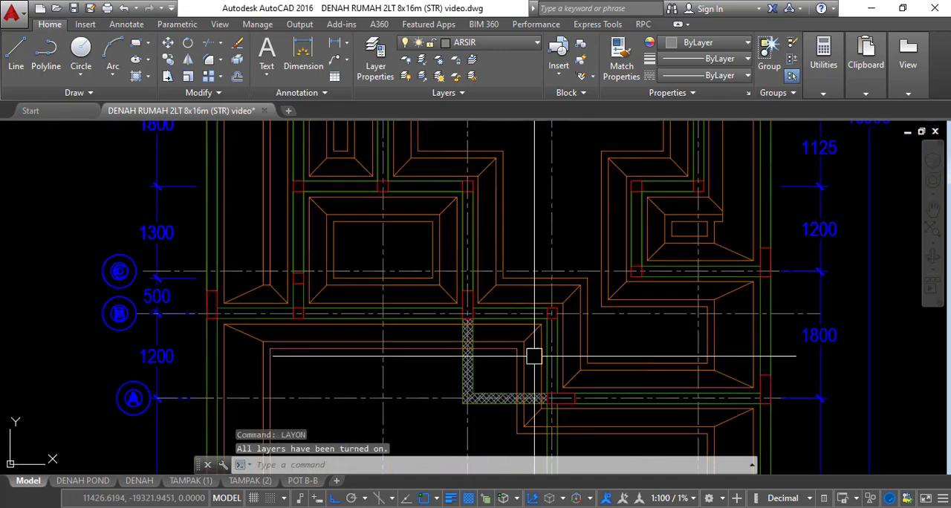
pyautogui.scroll(-5, 545, 278)
pyautogui.moveTo(545, 278); pyautogui.dragTo(526, 448, button='middle')
pyautogui.scroll(3, 500, 300)
pyautogui.scroll(5, 418, 247)
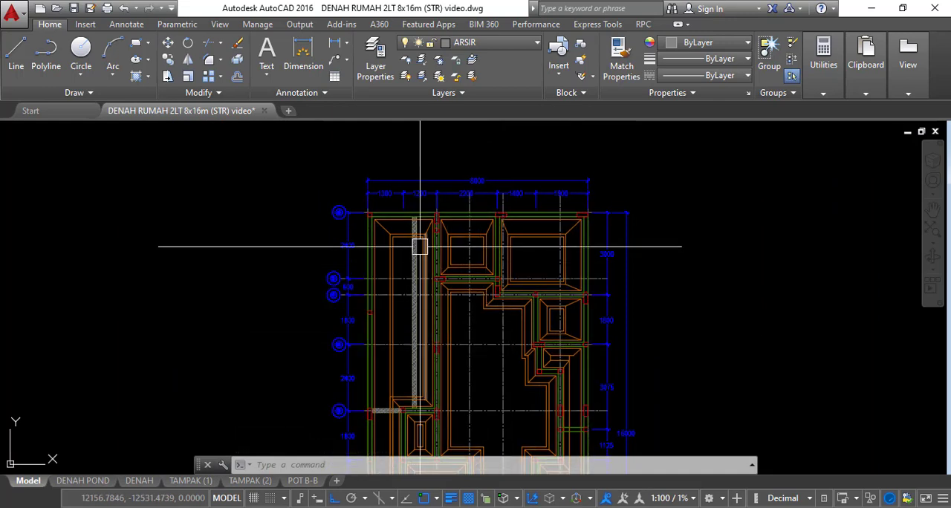
pyautogui.scroll(3, 416, 241)
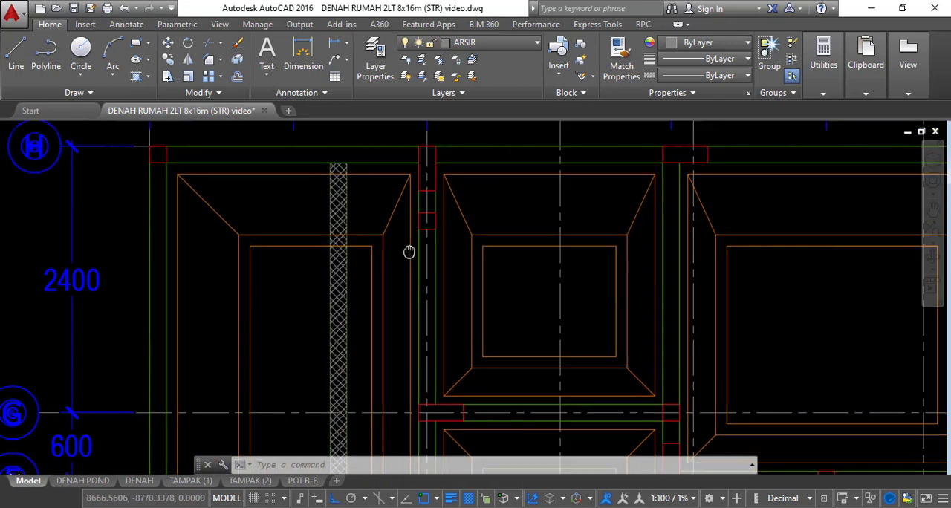
pyautogui.moveTo(376, 212); pyautogui.dragTo(464, 228, button='middle')
pyautogui.scroll(2, 282, 176)
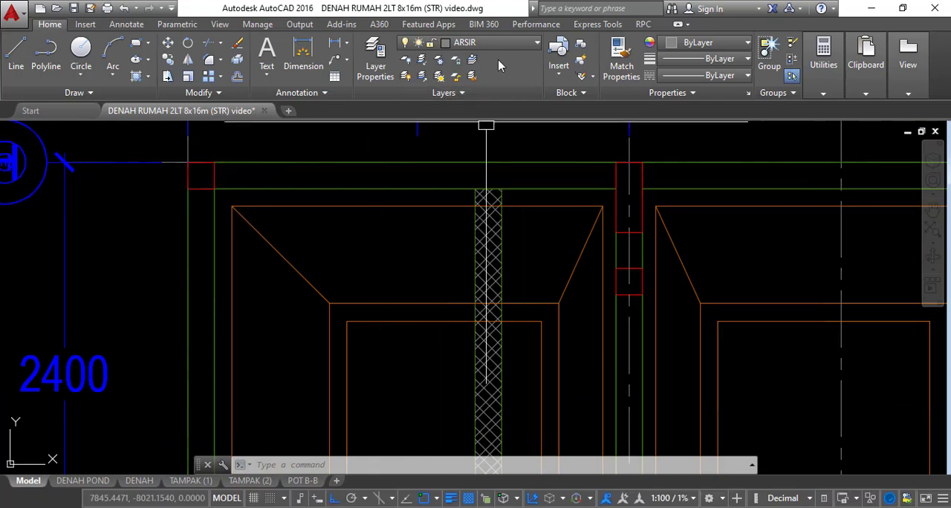
pyautogui.scroll(-4, 435, 130)
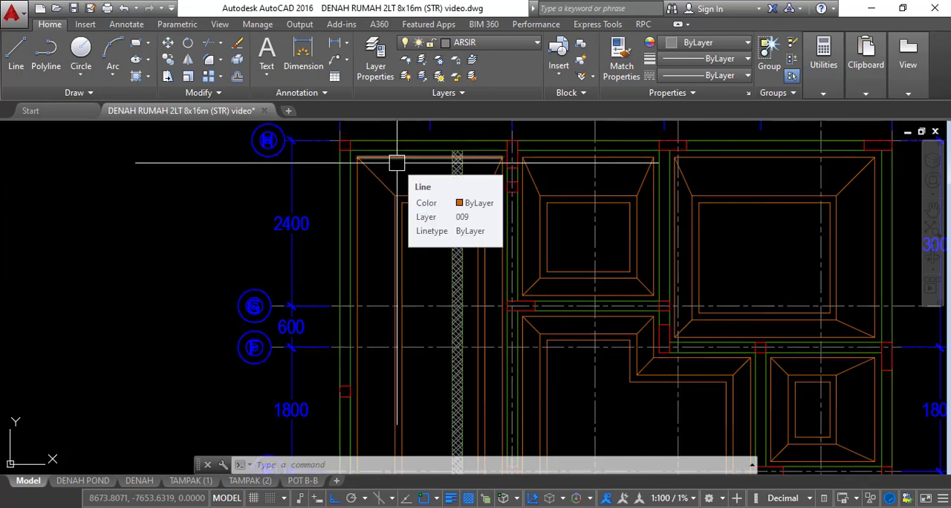
# Turn off layer AS to hide the axis lines in the foundation plan
pyautogui.click(481, 43)
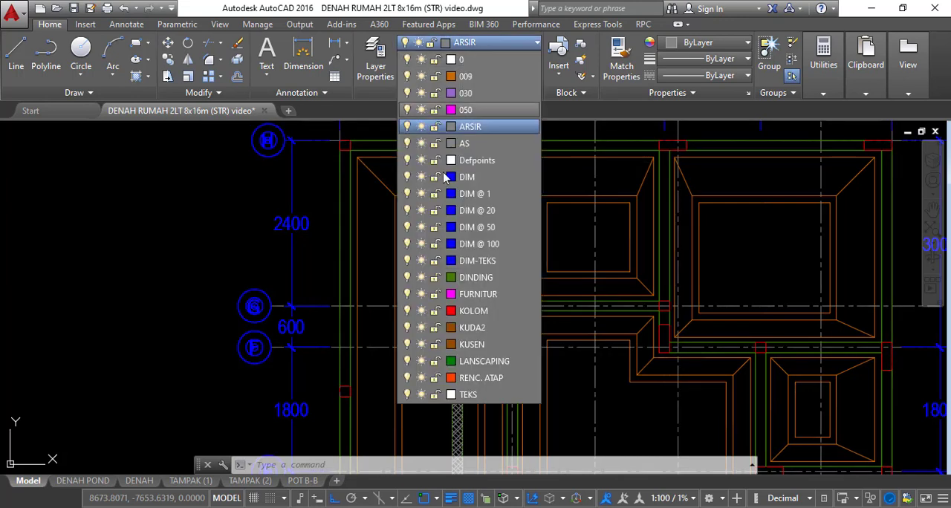
pyautogui.click(407, 143)
pyautogui.click(384, 191)
pyautogui.scroll(-6, 402, 251)
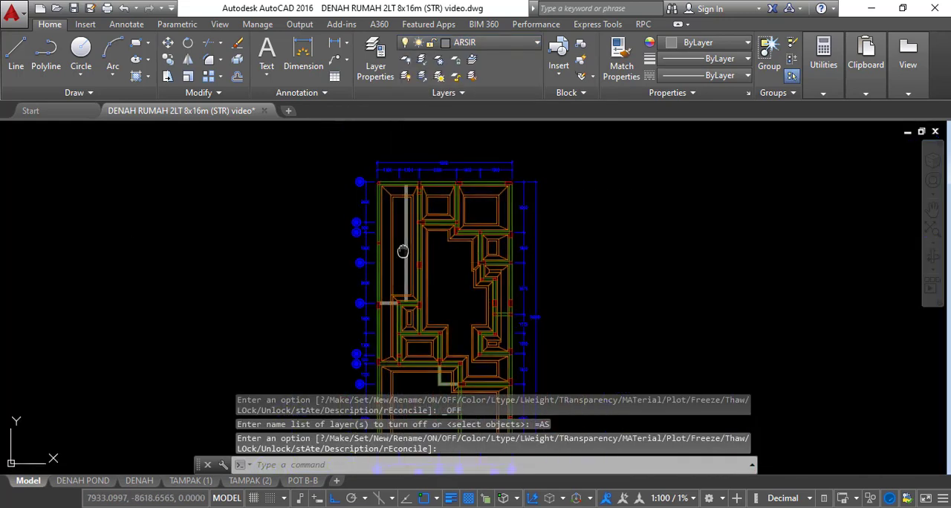
pyautogui.scroll(7, 402, 251)
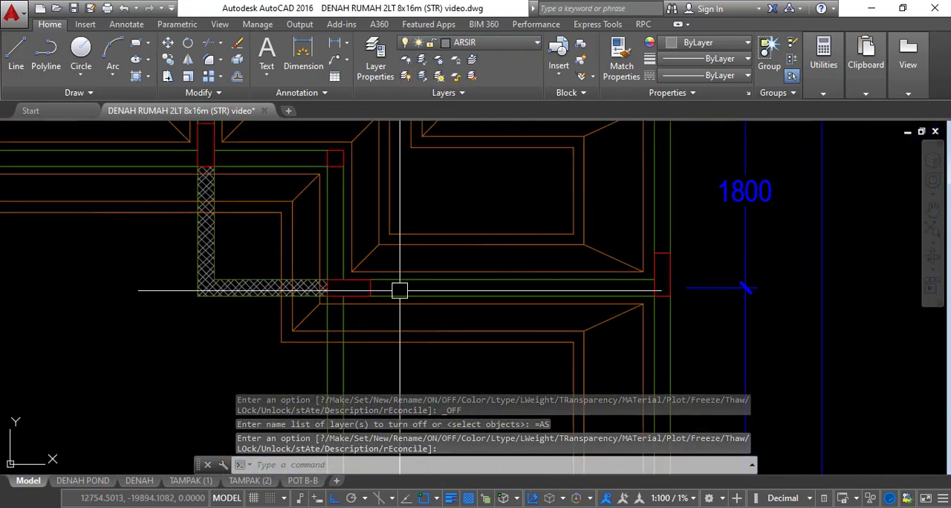
pyautogui.scroll(2, 400, 290)
pyautogui.scroll(-1, 388, 262)
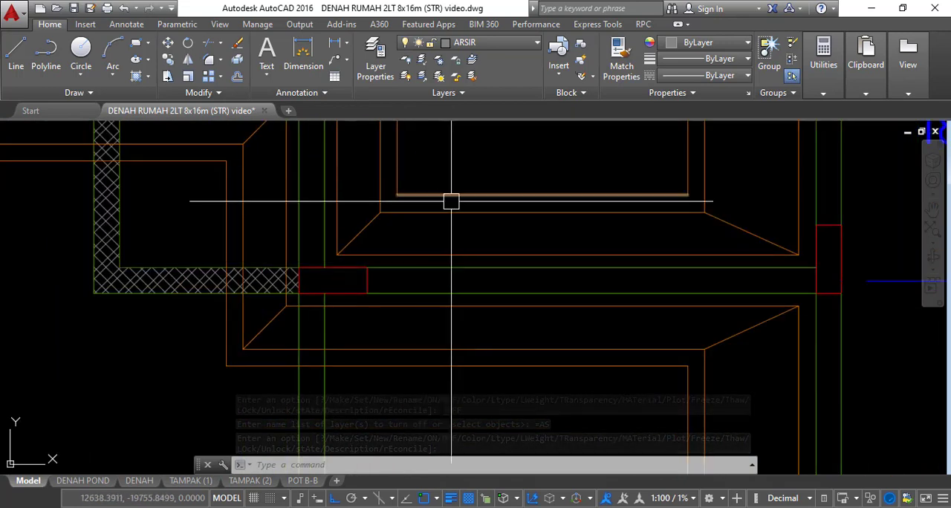
# Start a polyline at the midpoint of the grid A column's edge beside the unhatched wall and invoke its Width option
pyautogui.moveTo(451, 202); pyautogui.dragTo(433, 228, button='middle')
pyautogui.write('PL')
pyautogui.press('Return')
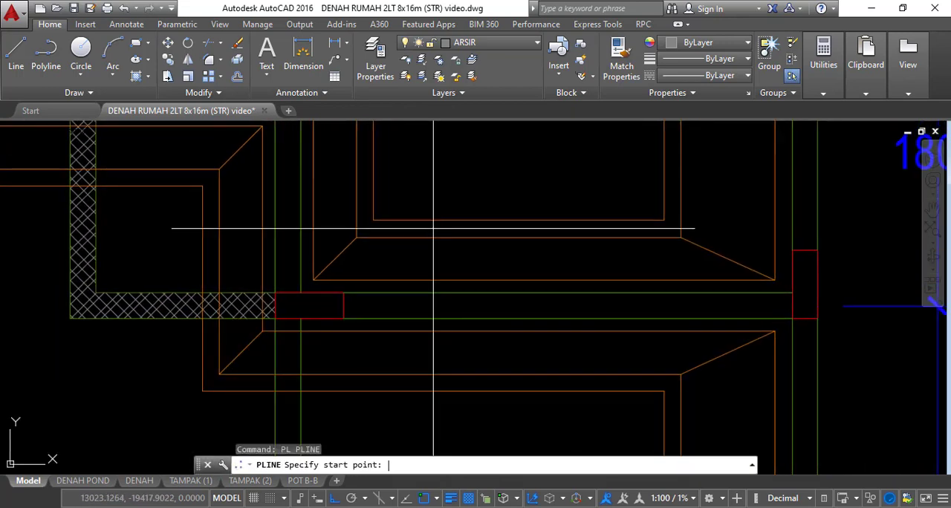
pyautogui.click(309, 305)
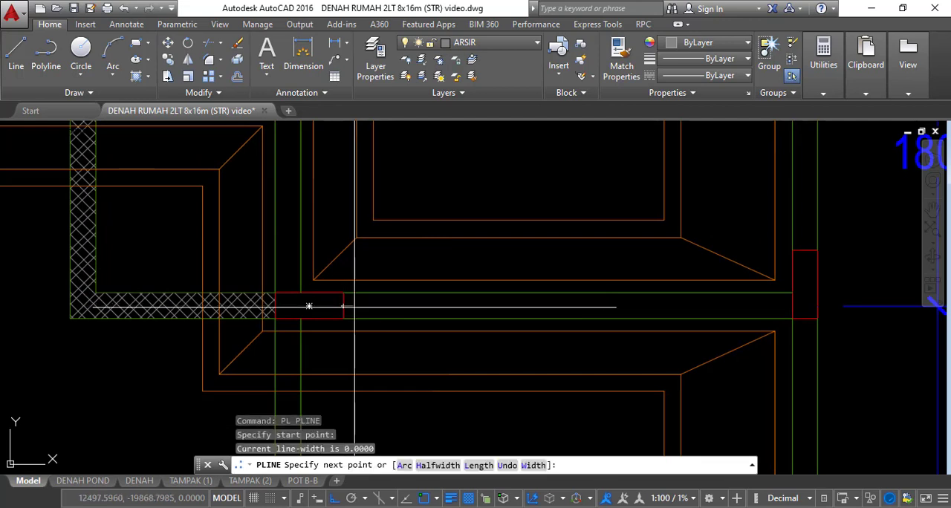
pyautogui.scroll(4, 319, 303)
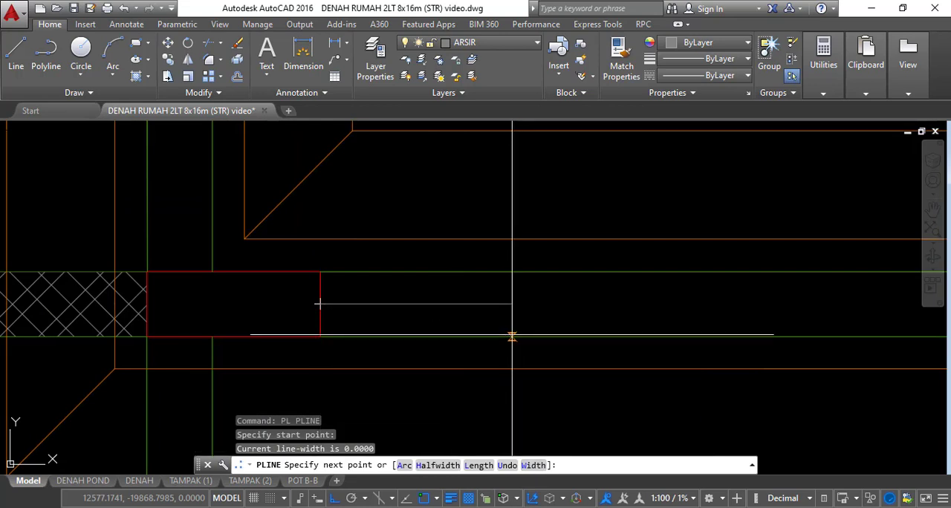
pyautogui.write('w')
pyautogui.press('Return')
pyautogui.moveTo(317, 303)
pyautogui.mouseDown(button='middle')
pyautogui.moveTo(282, 307)
pyautogui.moveTo(309, 297)
pyautogui.mouseUp(button='middle')
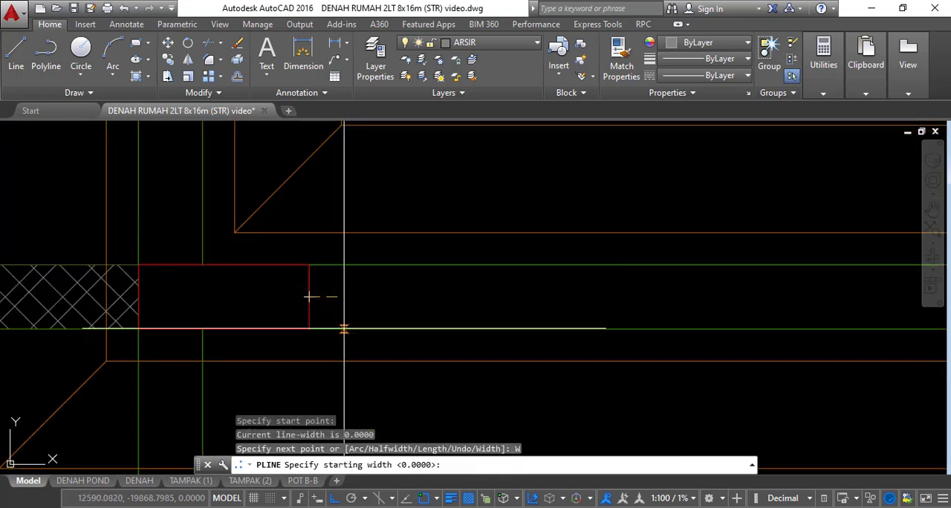
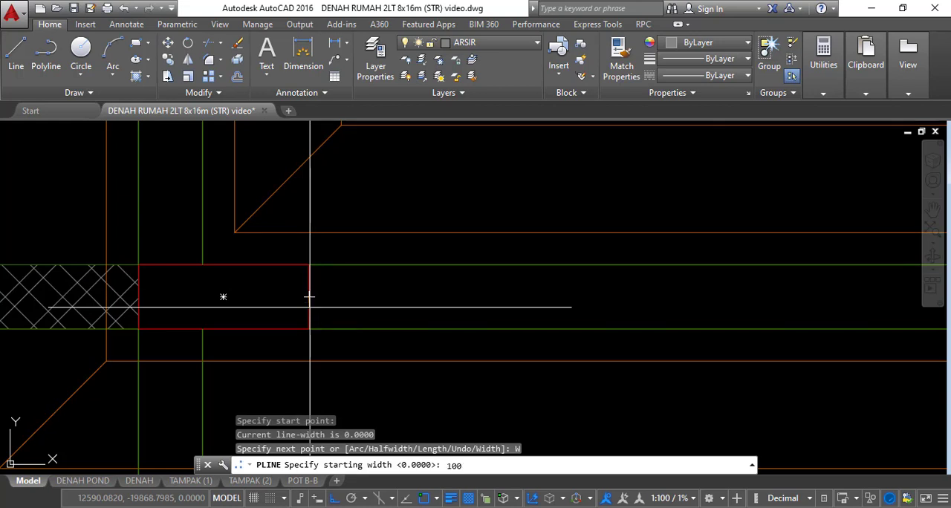
# Set the polyline's starting and ending width to 100 and run it along the grid A wall to the right outer column
pyautogui.press('Return')
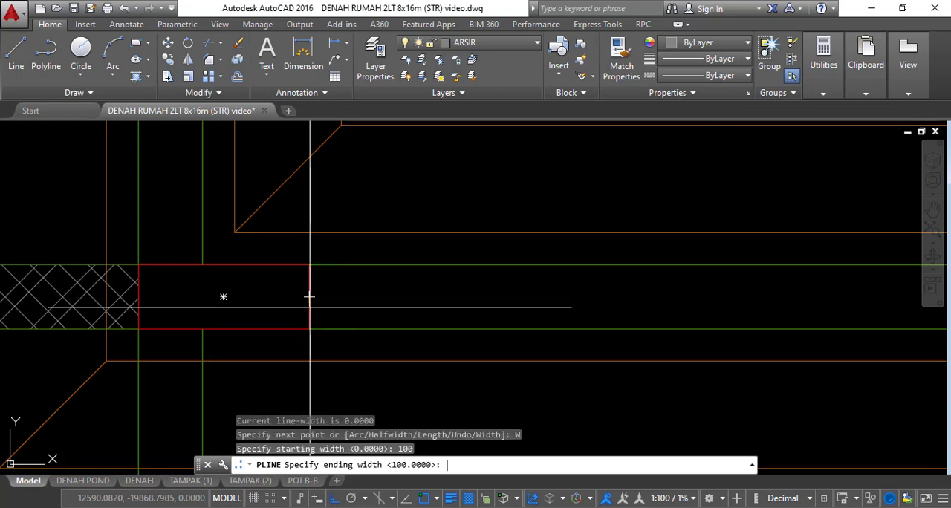
pyautogui.write('100')
pyautogui.press('Return')
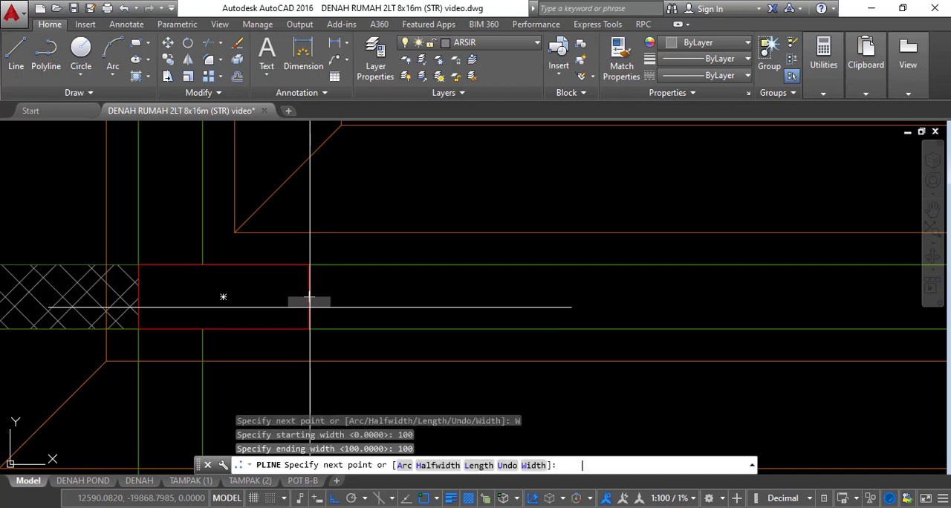
pyautogui.scroll(-8, 382, 281)
pyautogui.scroll(10, 562, 283)
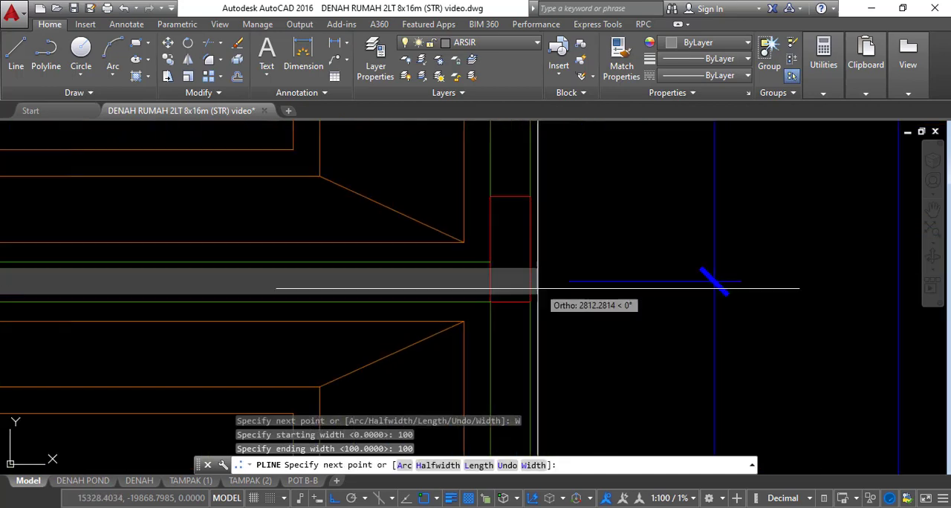
pyautogui.click(470, 281)
pyautogui.press('Return')
pyautogui.scroll(-5, 559, 257)
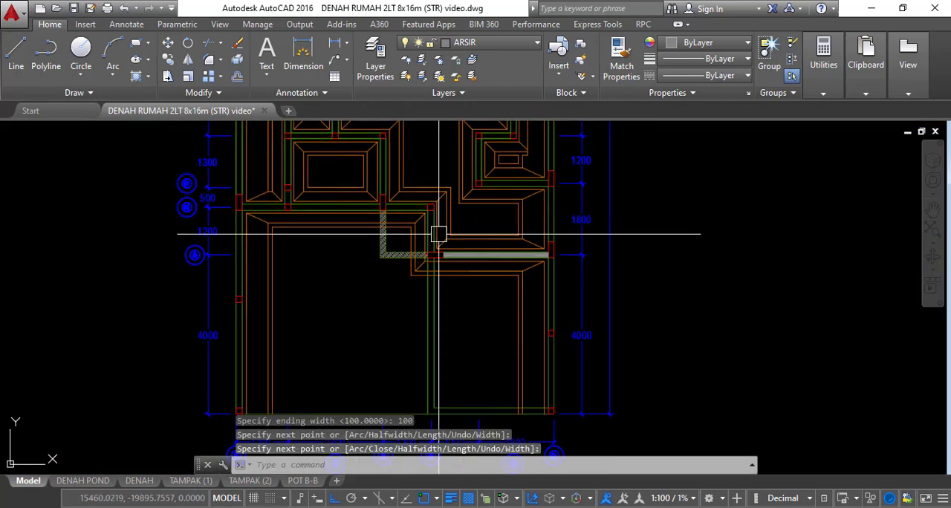
# Draw a 100-wide polyline down the wall from the grid B corner column to the grid A column
pyautogui.scroll(5, 438, 234)
pyautogui.press('Return')
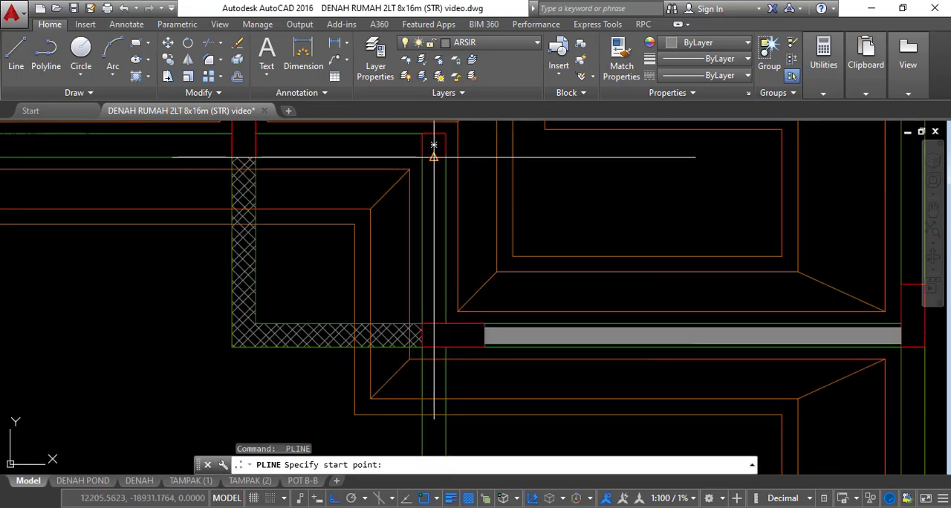
pyautogui.click(434, 157)
pyautogui.click(433, 323)
pyautogui.press('Return')
# Draw a 100-wide polyline along the grid B wall between its corner column and the column above the hatched wall
pyautogui.scroll(-4, 513, 267)
pyautogui.scroll(4, 480, 199)
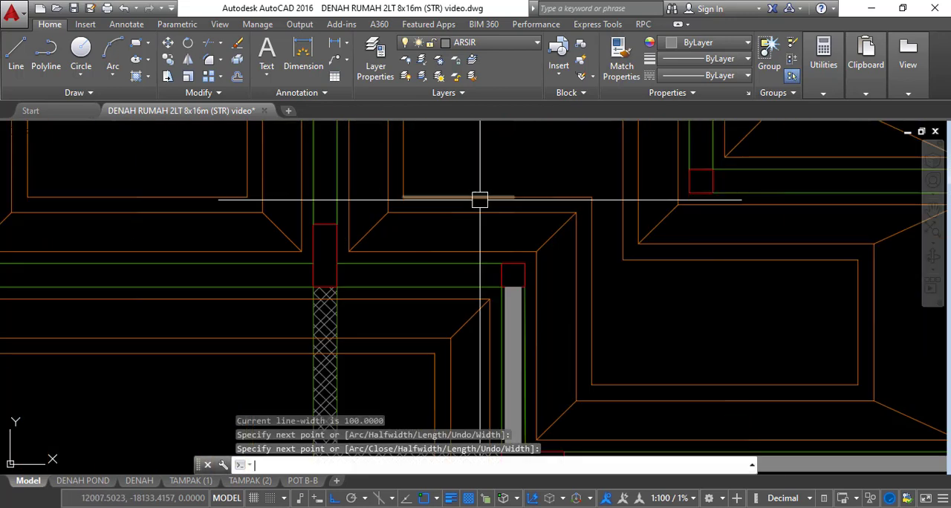
pyautogui.press('Return')
pyautogui.click(512, 276)
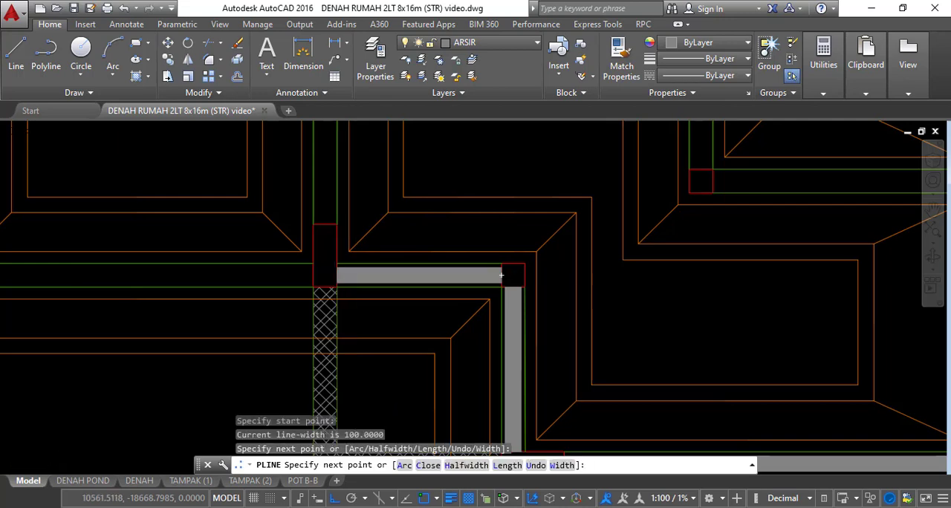
pyautogui.press('space')
# Draw a 100-wide polyline along the middle span of the grid B wall, ending at the column above the hatched wall
pyautogui.scroll(-4, 512, 252)
pyautogui.scroll(4, 286, 267)
pyautogui.press('space')
pyautogui.click(324, 244)
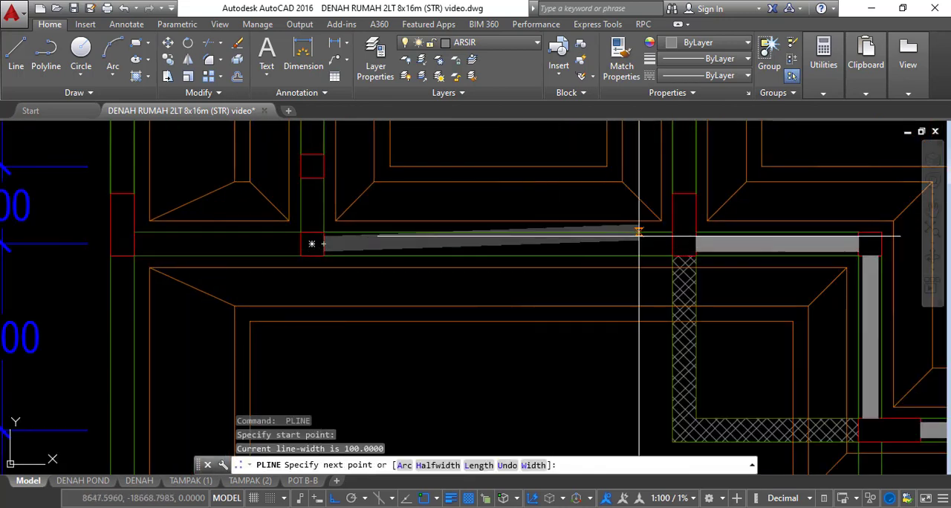
pyautogui.click(672, 244)
pyautogui.press('space')
# Draw a 100-wide polyline along the short end span of the grid B wall to the left outer column
pyautogui.moveTo(335, 268); pyautogui.dragTo(601, 267, button='middle')
pyautogui.scroll(4, 517, 262)
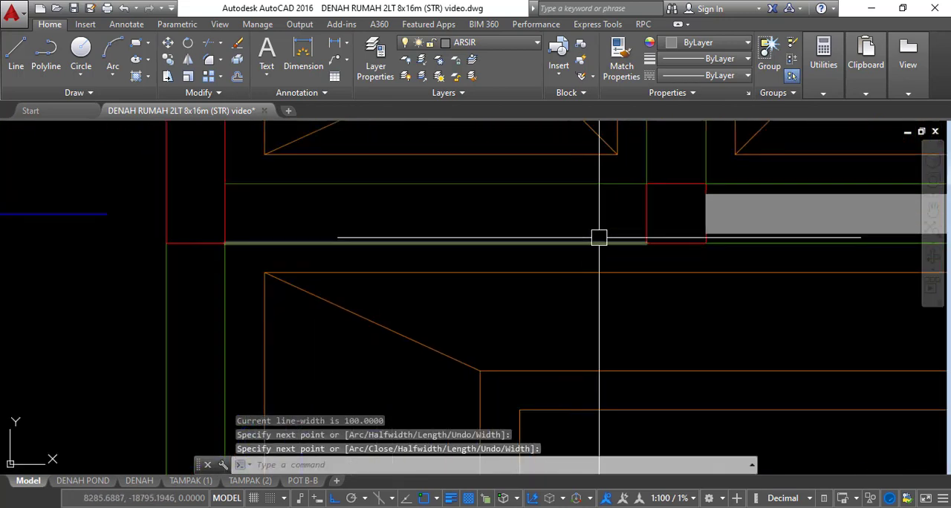
pyautogui.press('space')
pyautogui.click(646, 213)
pyautogui.scroll(-3, 638, 210)
pyautogui.scroll(3, 481, 219)
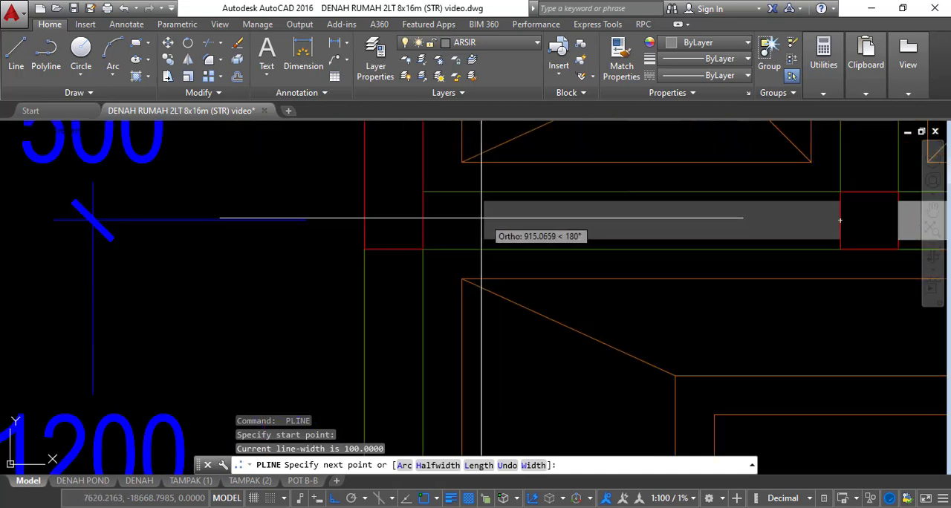
pyautogui.click(430, 221)
pyautogui.press('space')
pyautogui.press('space')
# Draw a 100-wide polyline down the left outer wall from the grid B column to the column in the 4000 span
pyautogui.click(393, 249)
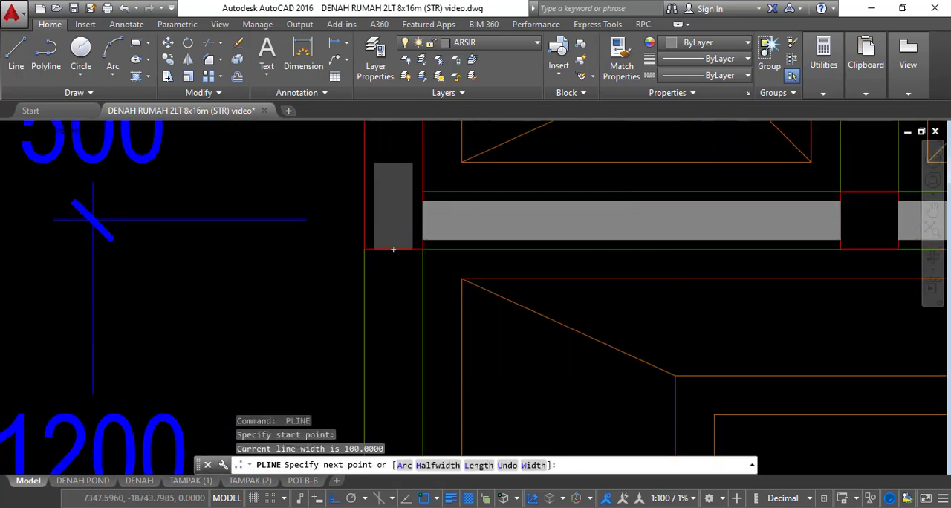
pyautogui.scroll(-3, 393, 249)
pyautogui.scroll(4, 375, 198)
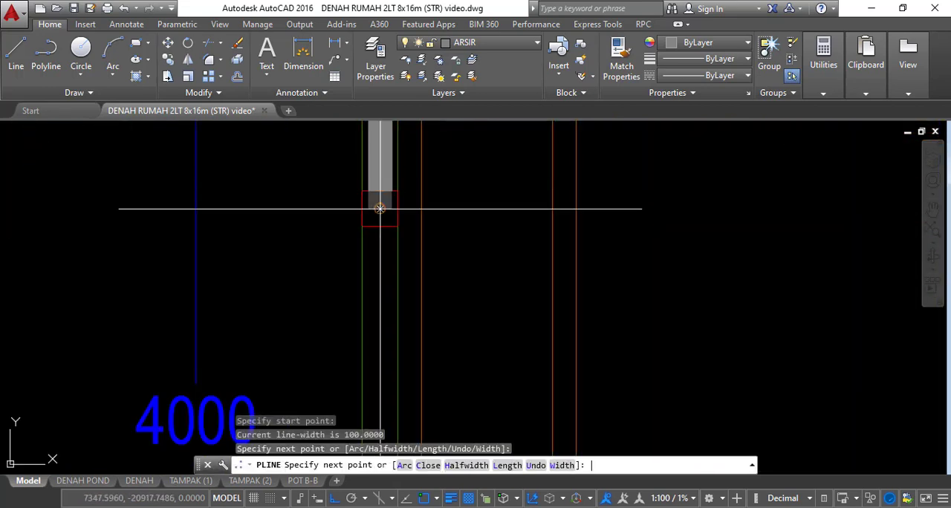
pyautogui.press('space')
pyautogui.press('space')
# Extend the left outer wall's fill with a 100-wide polyline from the 4000 span's column to the lower corner column
pyautogui.click(380, 226)
pyautogui.scroll(-5, 385, 187)
pyautogui.scroll(5, 384, 355)
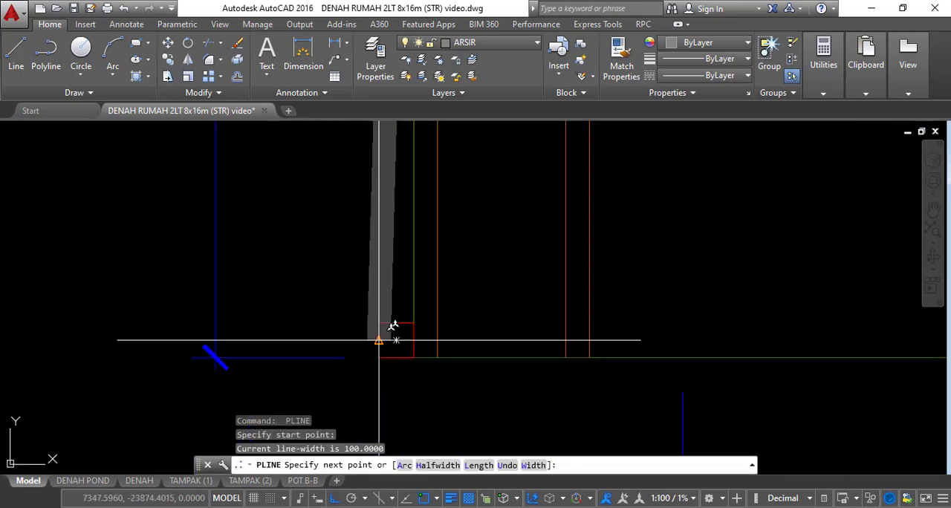
pyautogui.click(396, 339)
pyautogui.scroll(-5, 395, 340)
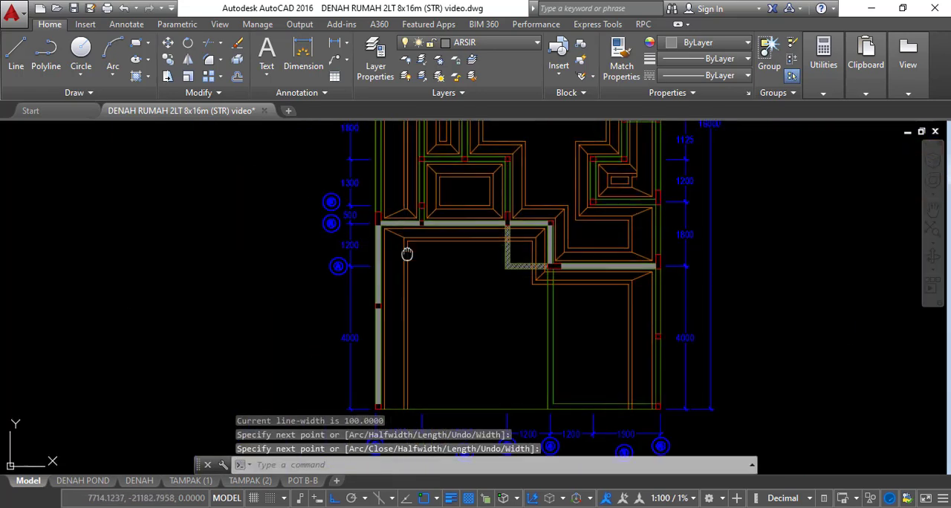
# Draw a 100-wide polyline up the left outer wall from the grid B column to the grid H corner column
pyautogui.scroll(4, 406, 248)
pyautogui.scroll(4, 383, 264)
pyautogui.press('space')
pyautogui.click(382, 291)
pyautogui.scroll(-6, 401, 320)
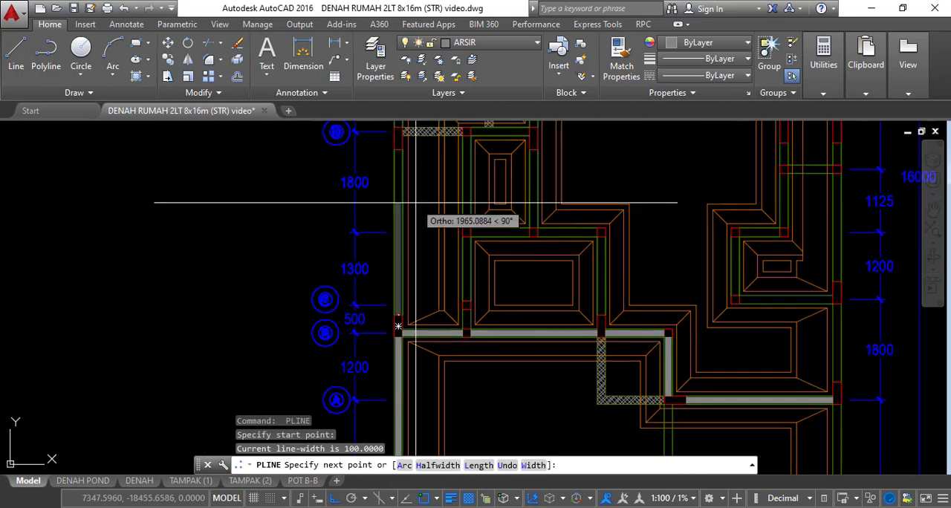
pyautogui.moveTo(423, 168); pyautogui.dragTo(402, 317, button='middle')
pyautogui.scroll(-5, 394, 222)
pyautogui.scroll(7, 389, 249)
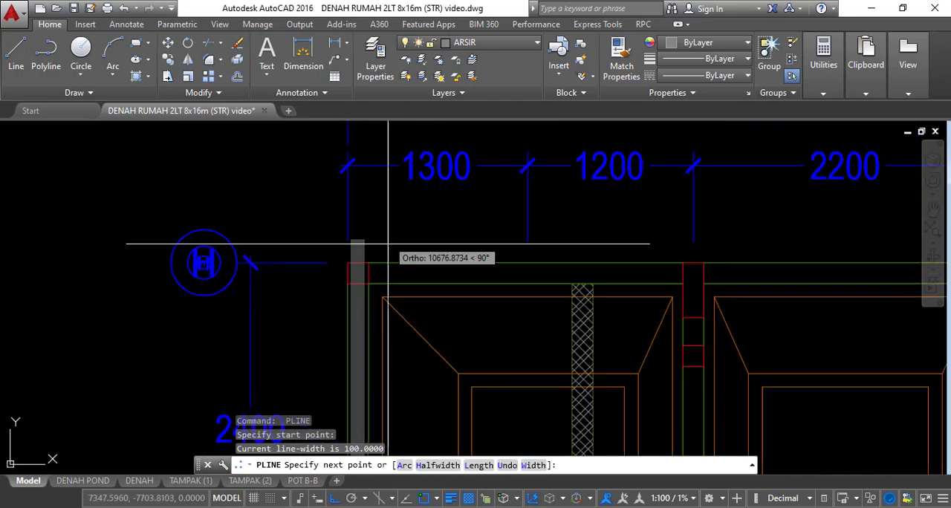
pyautogui.scroll(-2, 352, 253)
pyautogui.press('space')
pyautogui.press('space')
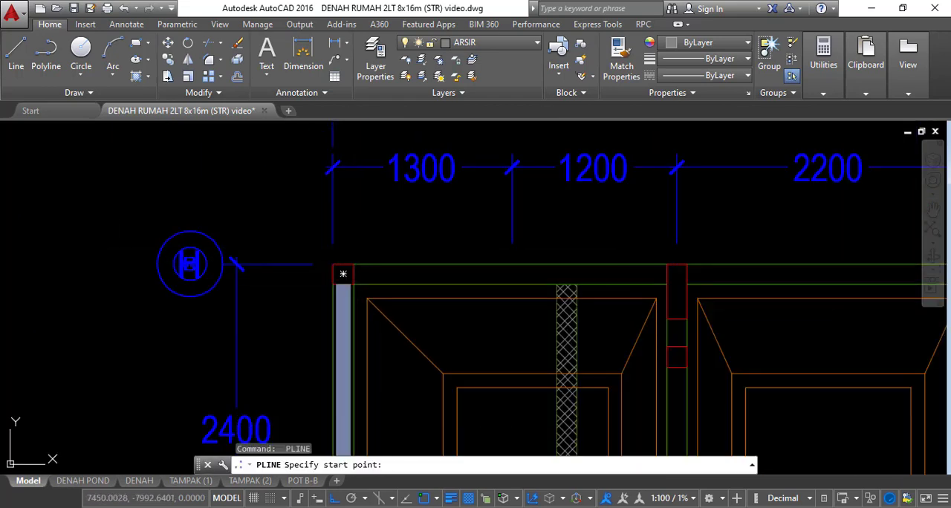
# Draw a 100-wide polyline along the whole grid H wall from the left corner column to the right corner column
pyautogui.scroll(-3, 343, 272)
pyautogui.scroll(3, 516, 275)
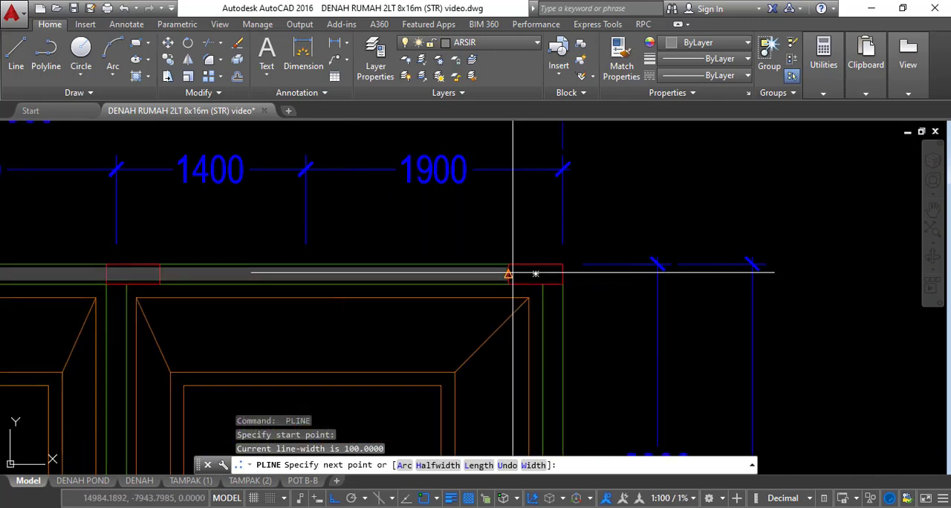
pyautogui.click(513, 273)
pyautogui.press('Escape')
# Trim the grid H polyline where it crosses the two intermediate columns, using all objects as cutting edges
pyautogui.scroll(-3, 540, 272)
pyautogui.press('space')
pyautogui.scroll(5, 450, 268)
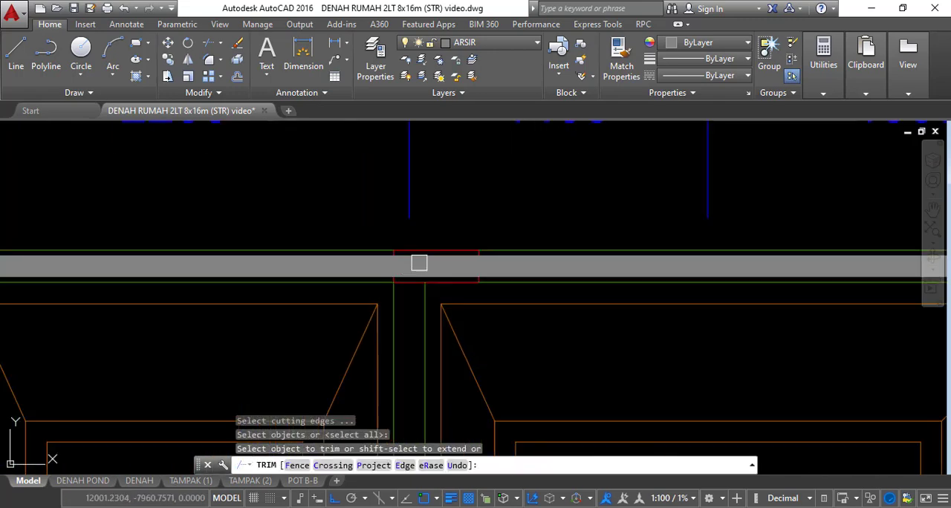
pyautogui.click(433, 260)
pyautogui.scroll(-3, 416, 252)
pyautogui.scroll(3, 308, 274)
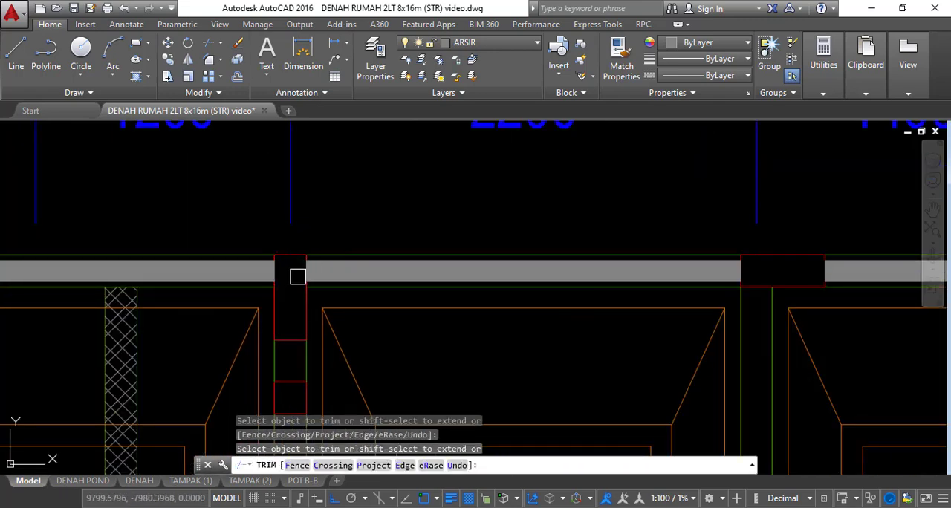
pyautogui.scroll(-3, 298, 277)
pyautogui.moveTo(297, 276); pyautogui.dragTo(416, 246, button='middle')
pyautogui.click(259, 252)
pyautogui.click(214, 268)
pyautogui.moveTo(254, 275); pyautogui.dragTo(335, 134, button='middle')
# Trim the left outer wall's polyline inside the column just below grid F and the column at grid D
pyautogui.scroll(-2, 331, 178)
pyautogui.scroll(5, 318, 297)
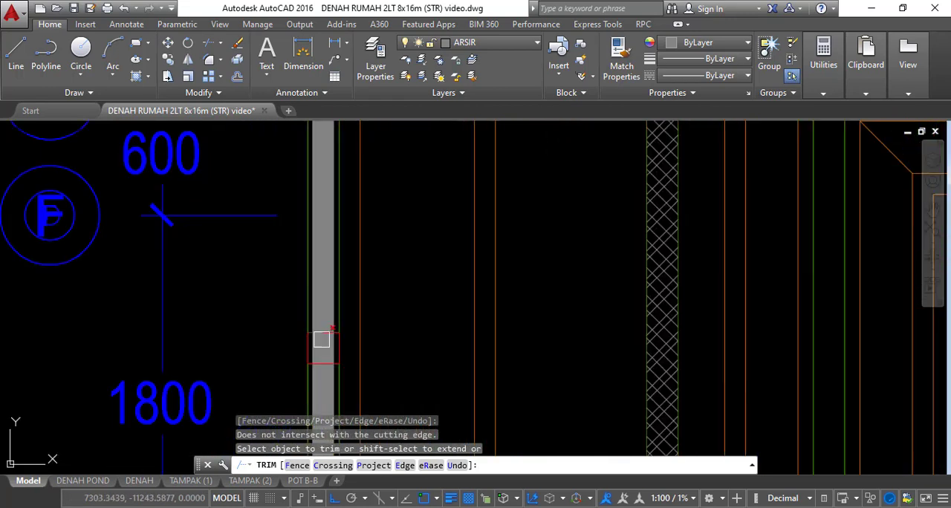
pyautogui.click(326, 349)
pyautogui.scroll(-3, 378, 324)
pyautogui.scroll(4, 335, 317)
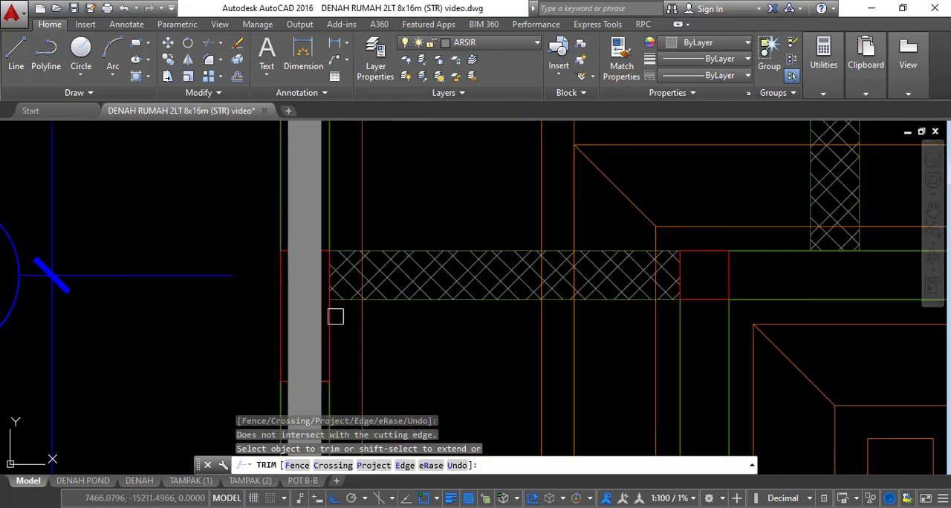
pyautogui.scroll(-3, 333, 253)
pyautogui.click(451, 276)
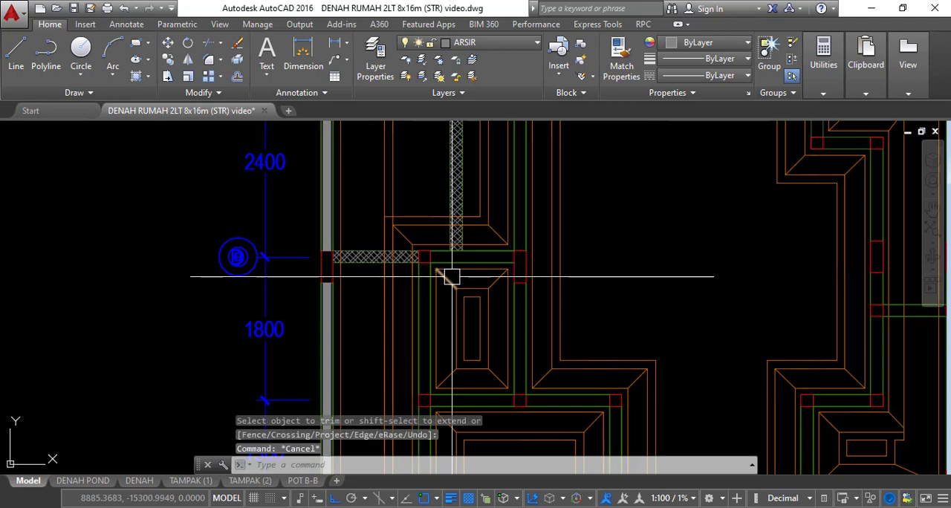
# Draw a 100-wide polyline down the 1800 span of the inner wall below the grid D column
pyautogui.write('pl')
pyautogui.press('Return')
pyautogui.scroll(4, 431, 276)
pyautogui.click(410, 241)
pyautogui.scroll(-2, 405, 197)
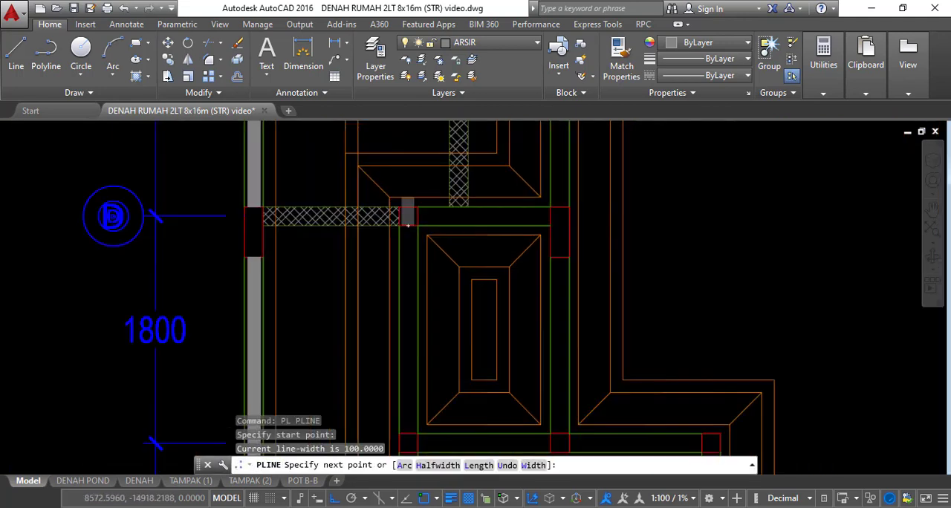
pyautogui.scroll(-4, 406, 199)
pyautogui.scroll(8, 398, 303)
pyautogui.click(415, 261)
pyautogui.press('Return')
pyautogui.scroll(-6, 407, 278)
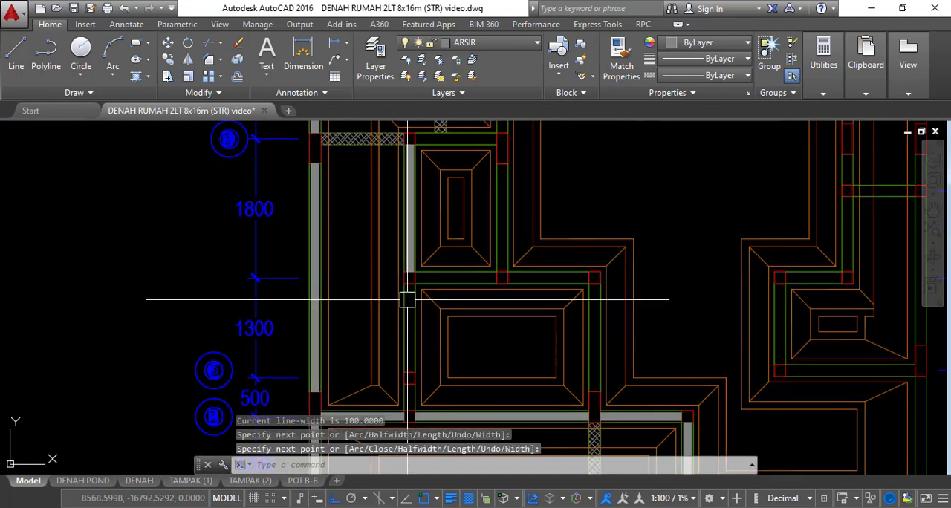
# Continue the inner wall with 100-wide polylines down the 1300 span to the grid C column and on to grid B
pyautogui.press('Return')
pyautogui.click(409, 283)
pyautogui.moveTo(409, 353); pyautogui.dragTo(410, 273, button='middle')
pyautogui.scroll(4, 411, 288)
pyautogui.click(406, 297)
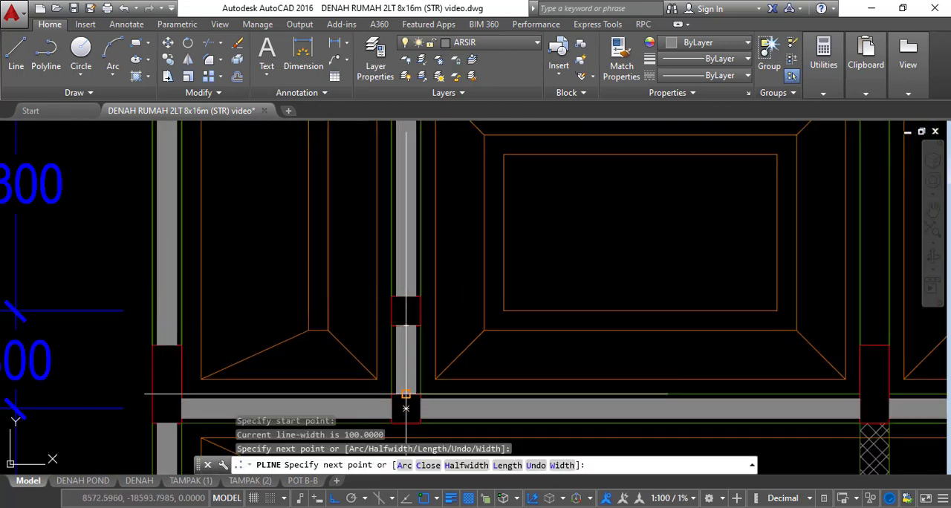
pyautogui.press('Return')
# Draw a 100-wide polyline along the cross wall 1800 below grid D, between the first two inner columns
pyautogui.scroll(-4, 405, 391)
pyautogui.scroll(4, 441, 239)
pyautogui.press('Return')
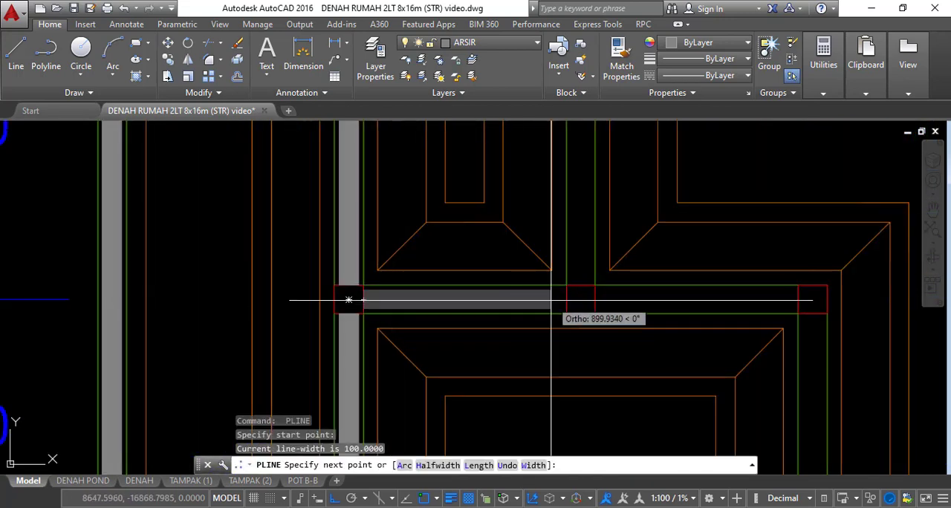
# Draw a 100-wide polyline up the second inner wall from the cross wall's column to the grid D column
pyautogui.click(580, 286)
pyautogui.scroll(-4, 576, 245)
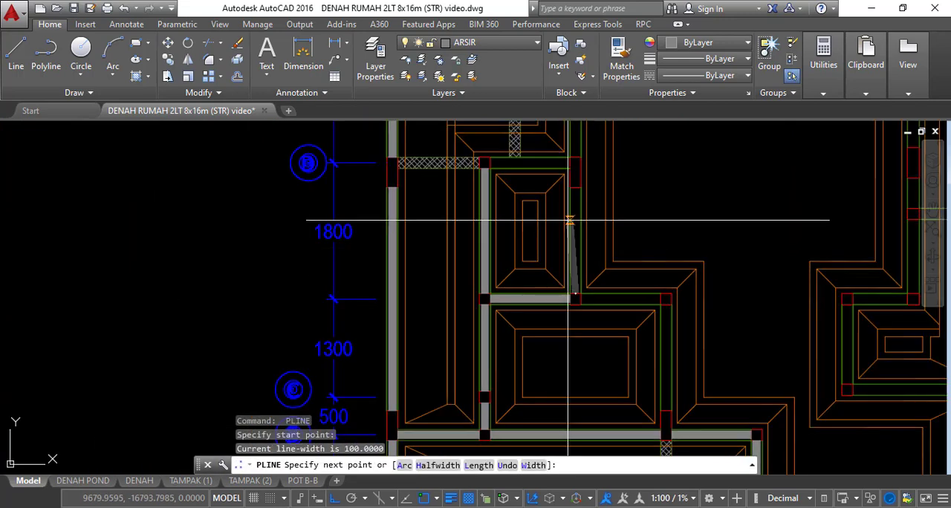
pyautogui.scroll(4, 580, 266)
pyautogui.click(565, 265)
pyautogui.press('Return')
pyautogui.press('Return')
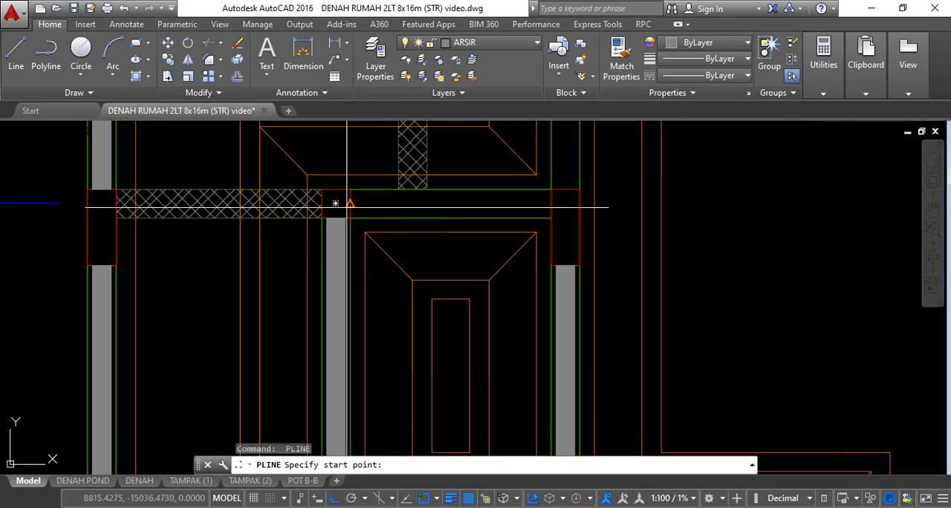
# Draw a 100-wide polyline along the unhatched grid D wall between the two inner columns
pyautogui.click(335, 203)
pyautogui.click(550, 203)
pyautogui.press('Return')
pyautogui.press('Return')
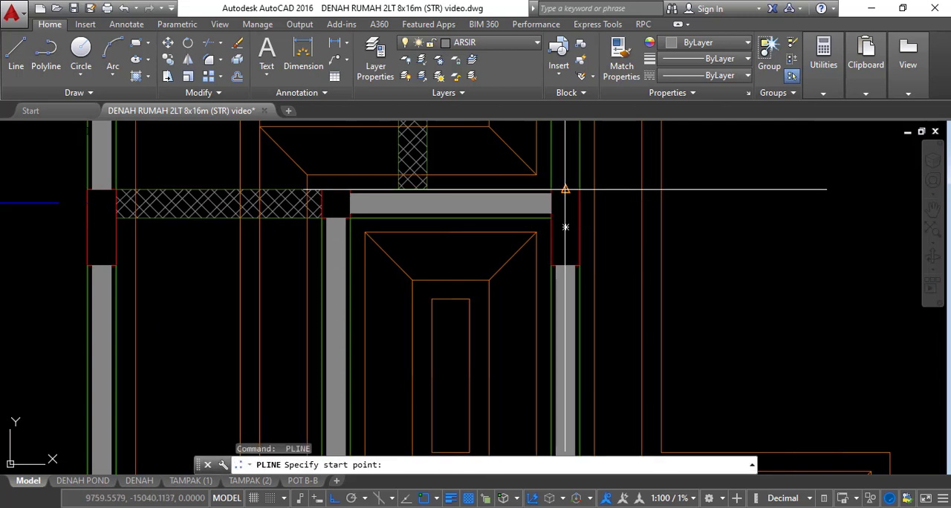
# Draw a 100-wide polyline up the second inner wall from the grid D column to the next column above it
pyautogui.click(565, 189)
pyautogui.scroll(-5, 557, 257)
pyautogui.scroll(4, 574, 148)
pyautogui.scroll(2, 556, 313)
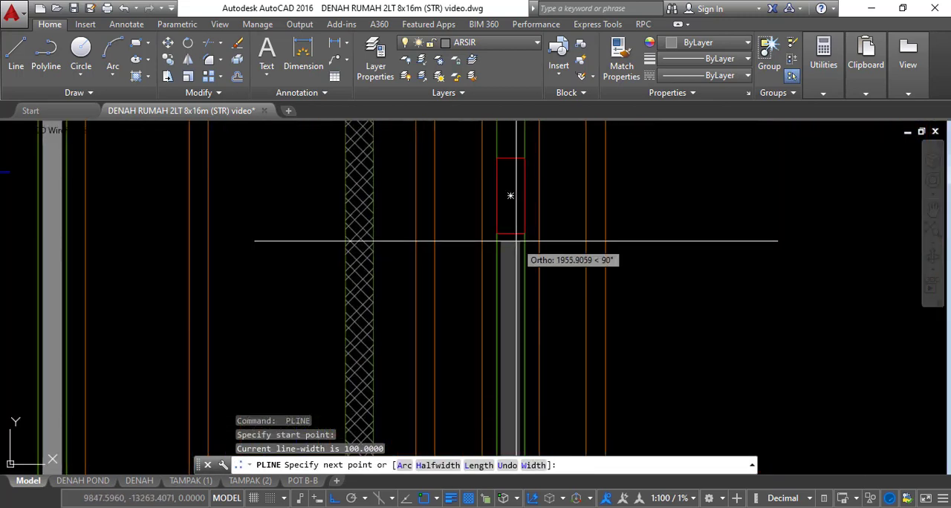
pyautogui.click(510, 196)
pyautogui.press('Return')
# Draw a 100-wide polyline up the second inner wall from the column above grid D to the grid G column
pyautogui.moveTo(524, 190); pyautogui.dragTo(512, 315, button='middle')
pyautogui.press('Return')
pyautogui.click(498, 284)
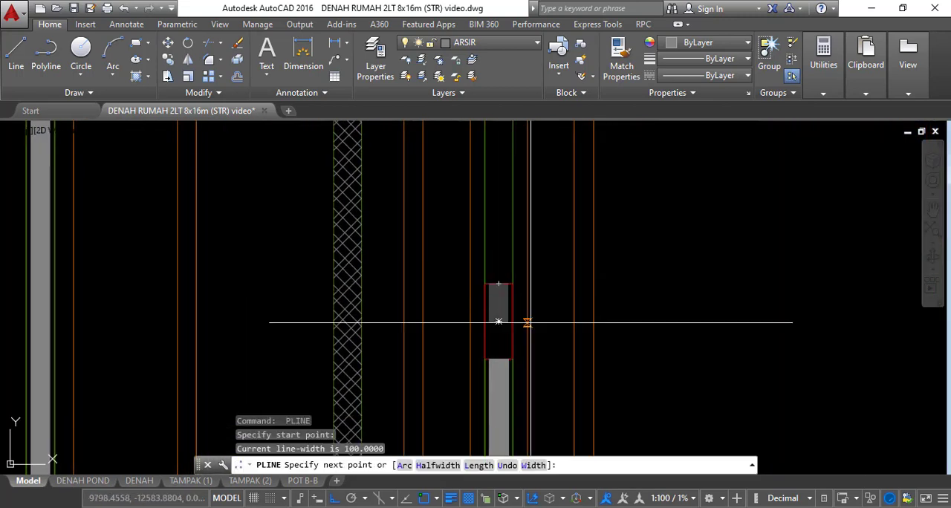
pyautogui.scroll(-6, 524, 356)
pyautogui.scroll(4, 524, 276)
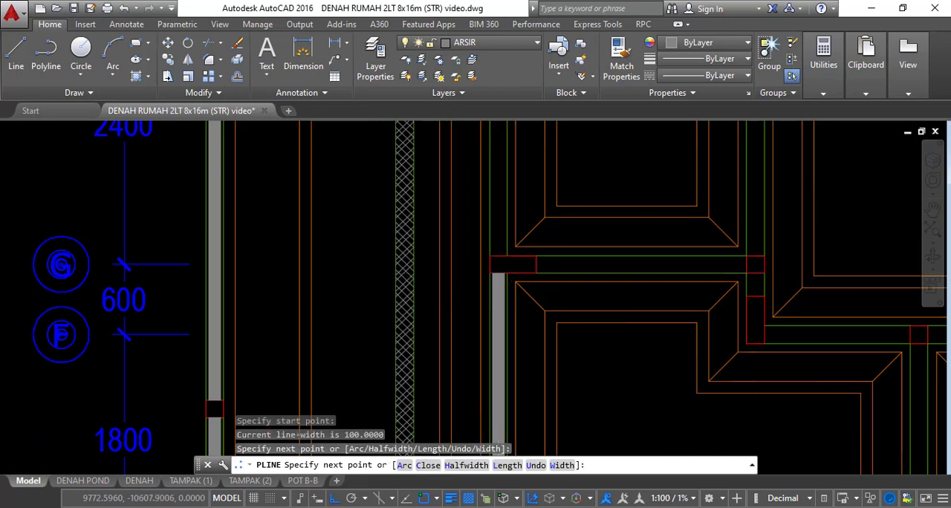
pyautogui.scroll(-2, 524, 240)
pyautogui.scroll(4, 495, 170)
pyautogui.press('Return')
pyautogui.press('Return')
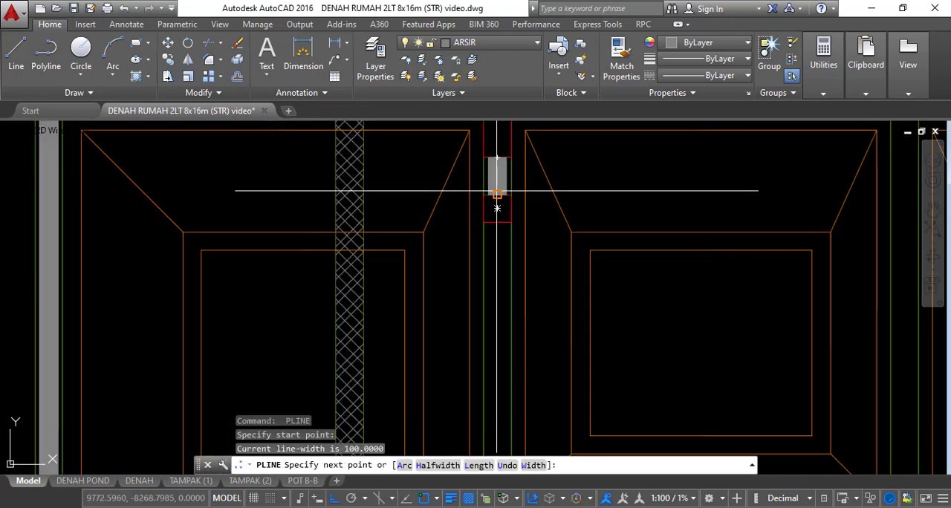
# Draw 100-wide polylines on the second inner wall from the top column to the intermediate column and down to the grid G column
pyautogui.click(497, 208)
pyautogui.scroll(-3, 496, 211)
pyautogui.scroll(3, 510, 269)
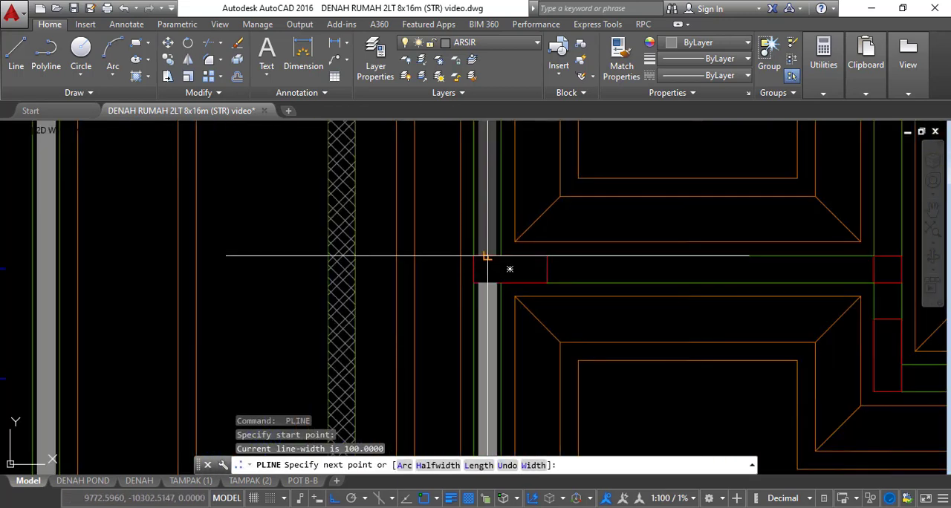
pyautogui.press('Return')
pyautogui.press('Return')
# Draw 100-wide polylines along the grid G wall to the third inner wall and down the short wall between its grid G and F columns
pyautogui.click(546, 269)
pyautogui.moveTo(757, 276); pyautogui.dragTo(428, 286, button='middle')
pyautogui.click(545, 280)
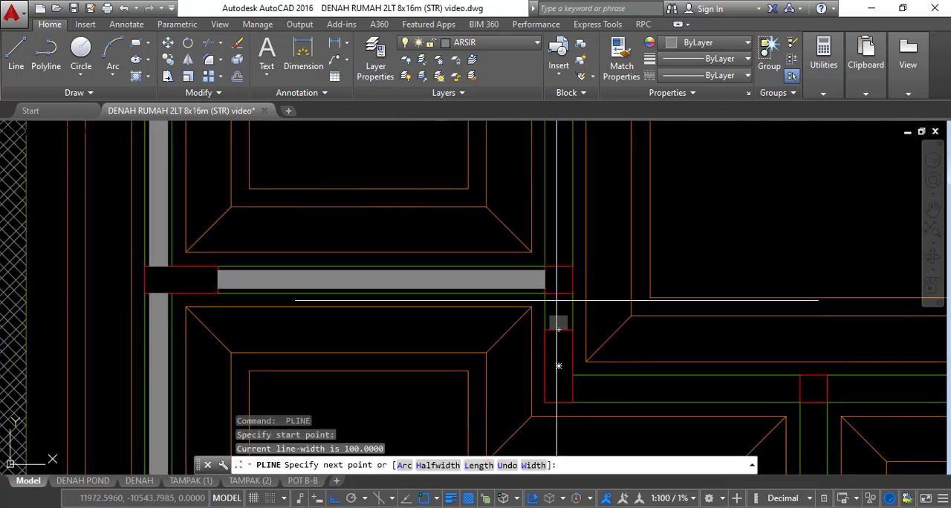
pyautogui.press('Return')
# Draw a 100-wide polyline up the third inner wall from the grid G column to the top column
pyautogui.press('Return')
pyautogui.click(559, 266)
pyautogui.scroll(-2, 559, 266)
pyautogui.moveTo(558, 266); pyautogui.dragTo(473, 207, button='middle')
pyautogui.scroll(-1, 544, 361)
pyautogui.scroll(3, 555, 268)
# Draw a 100-wide polyline along the grid F wall between the third inner wall's column and the middle column
pyautogui.press('Return')
pyautogui.scroll(-3, 475, 256)
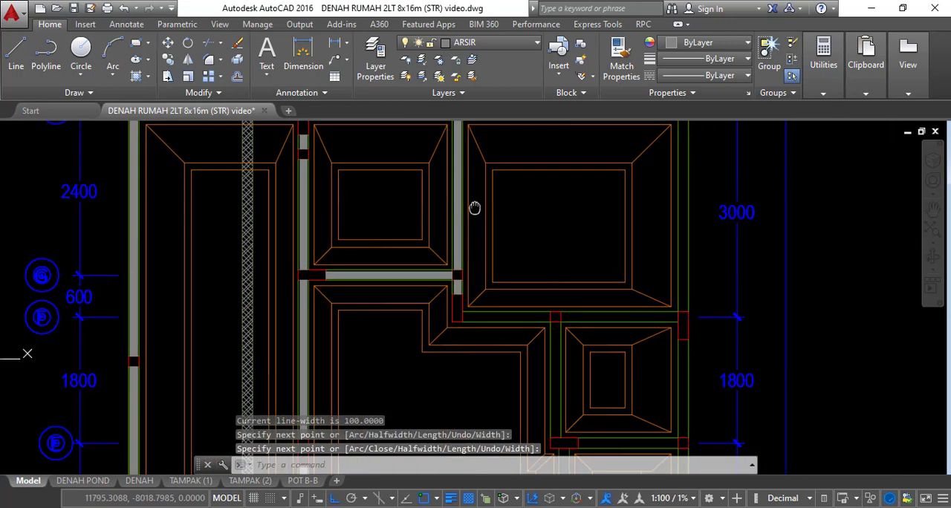
pyautogui.scroll(3, 473, 306)
pyautogui.press('Return')
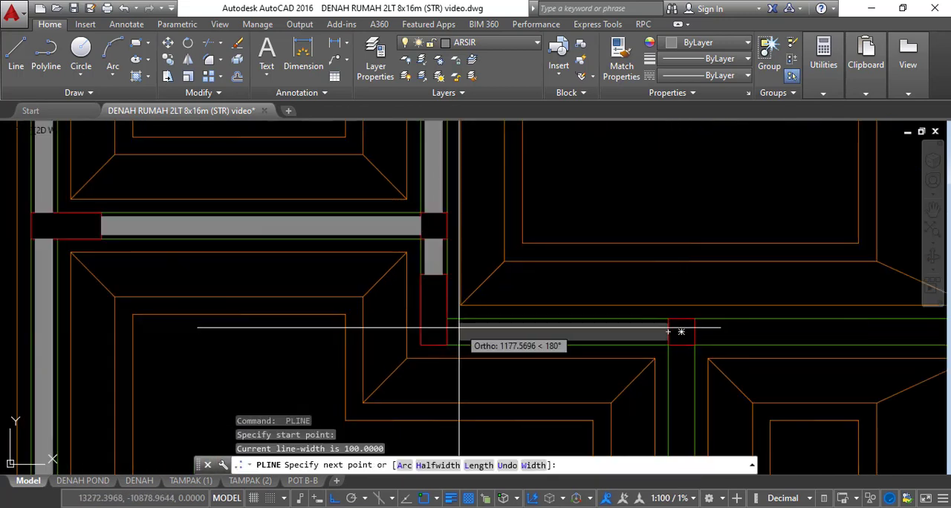
pyautogui.press('Return')
# Draw a 100-wide polyline along the grid F wall from the middle column to the right outer wall's column
pyautogui.moveTo(626, 339); pyautogui.dragTo(416, 292, button='middle')
pyautogui.press('Return')
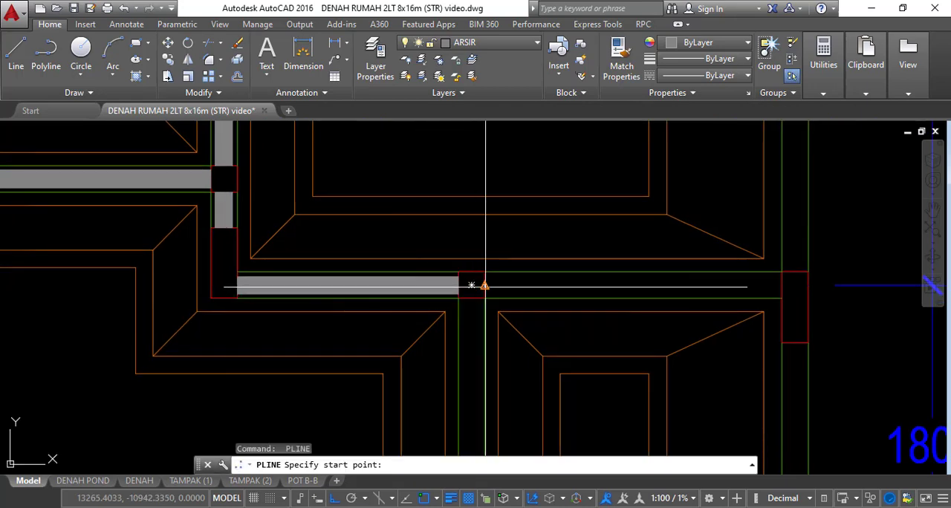
pyautogui.click(485, 285)
pyautogui.moveTo(685, 287); pyautogui.dragTo(483, 312, button='middle')
pyautogui.click(579, 307)
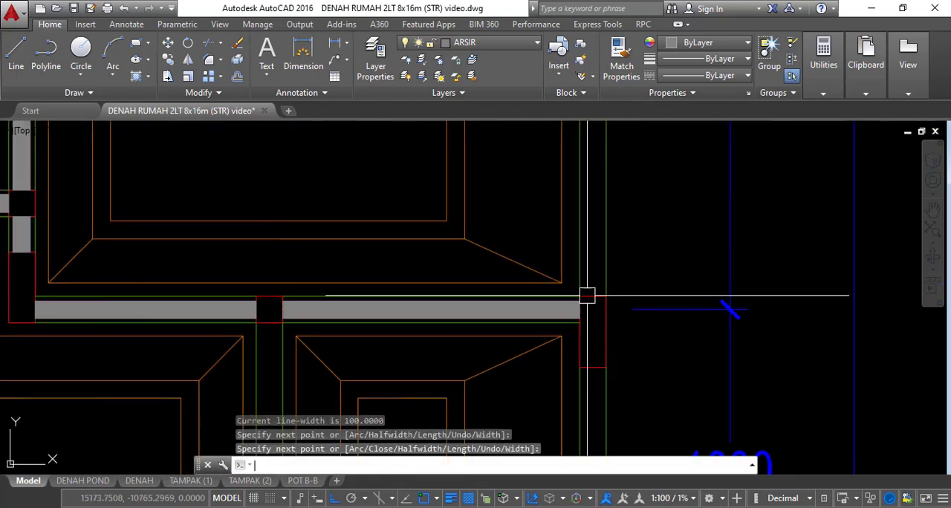
# Draw a 100-wide polyline along the right outer wall between the grid F column and the top corner column
pyautogui.scroll(-6, 592, 297)
pyautogui.scroll(6, 605, 277)
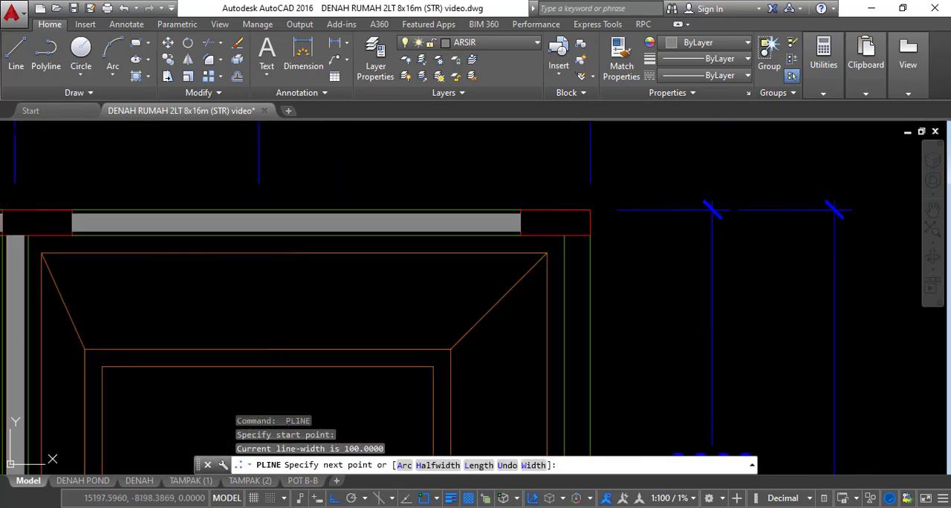
pyautogui.scroll(-6, 566, 216)
pyautogui.scroll(6, 525, 243)
# Draw a 100-wide polyline down the inner wall of the upper 1800 bay from the middle grid F column to the grid E column
pyautogui.press('space')
pyautogui.click(513, 225)
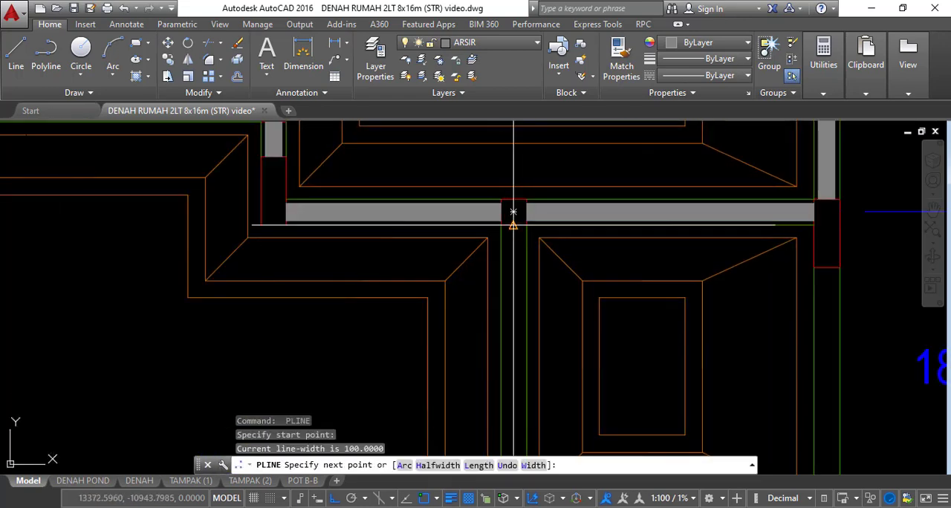
pyautogui.scroll(-6, 513, 237)
pyautogui.scroll(5, 519, 315)
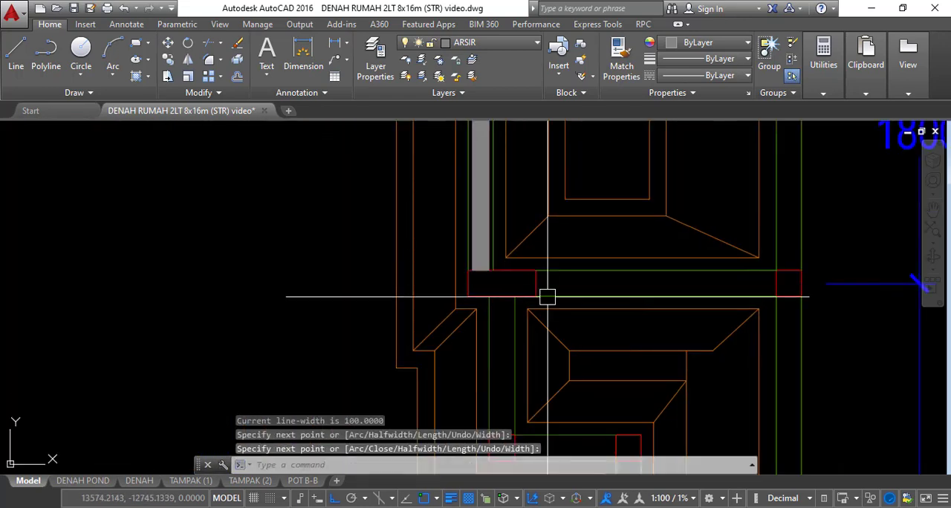
# Draw a 100-wide polyline along the grid E wall from the inner column to the right outer wall's column
pyautogui.scroll(-5, 546, 289)
pyautogui.scroll(5, 579, 294)
pyautogui.click(688, 273)
pyautogui.press('space')
# Draw 100-wide polylines down the short inner wall below the grid E column and across the stepped wall to the next column
pyautogui.scroll(-4, 520, 212)
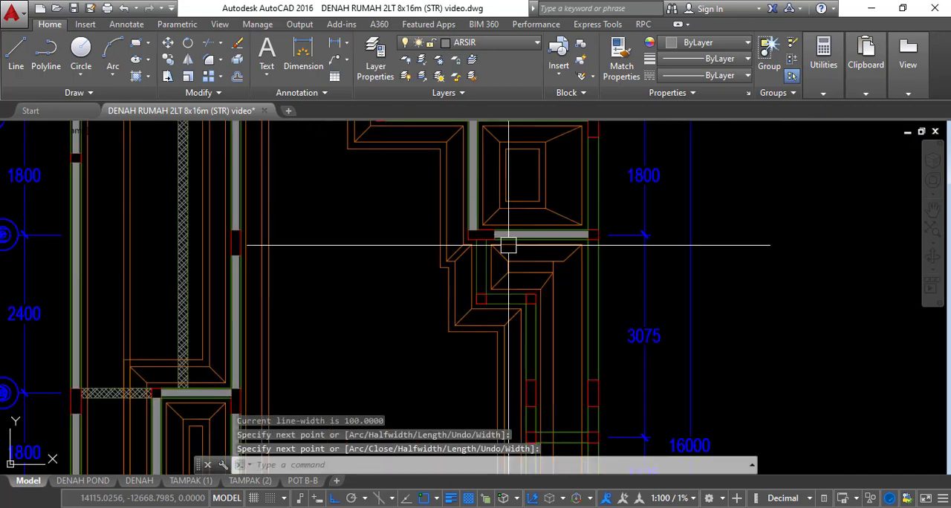
pyautogui.scroll(4, 476, 276)
pyautogui.press('space')
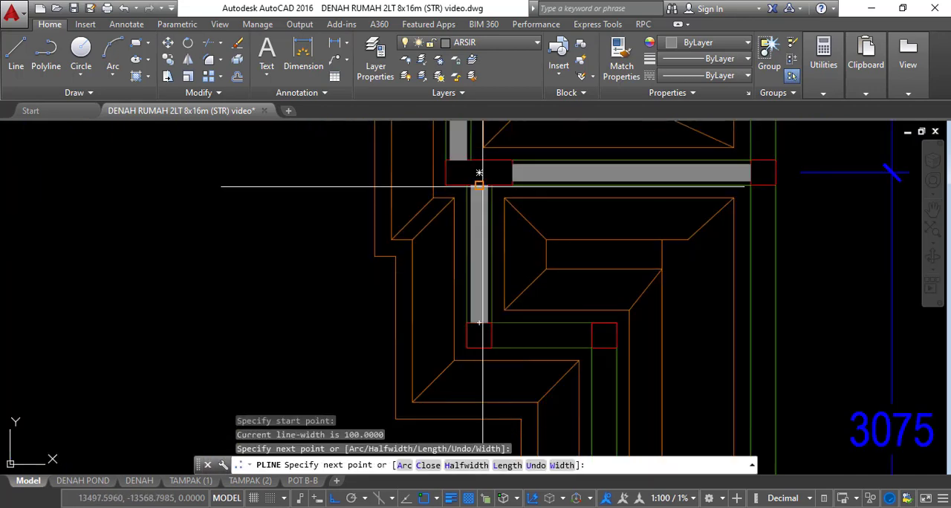
pyautogui.press('space')
pyautogui.press('space')
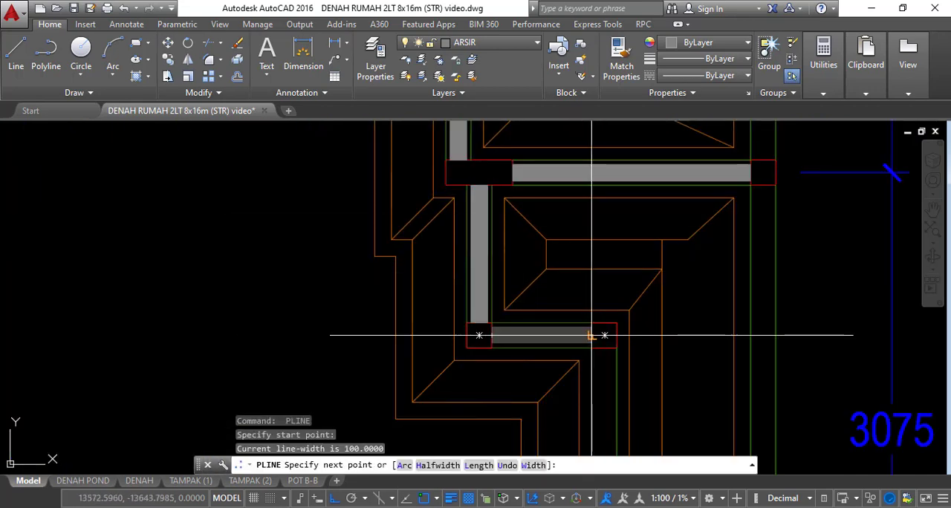
pyautogui.press('space')
pyautogui.press('space')
# Draw 100-wide polylines down the 3075 bay's inner wall from the stepped wall's corner to the elongated column and on to the bay's bottom column
pyautogui.scroll(-3, 589, 277)
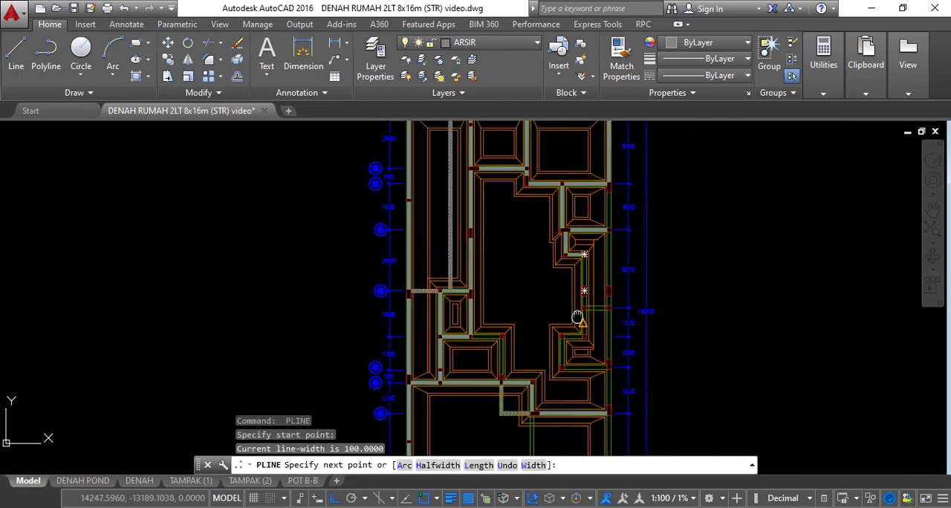
pyautogui.scroll(3, 572, 319)
pyautogui.moveTo(598, 259); pyautogui.dragTo(582, 332, button='middle')
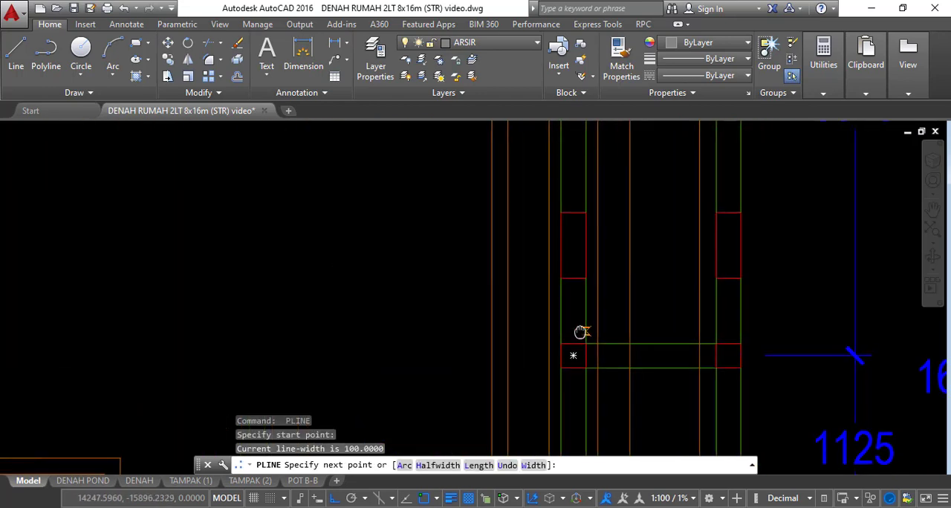
pyautogui.click(573, 213)
pyautogui.press('space')
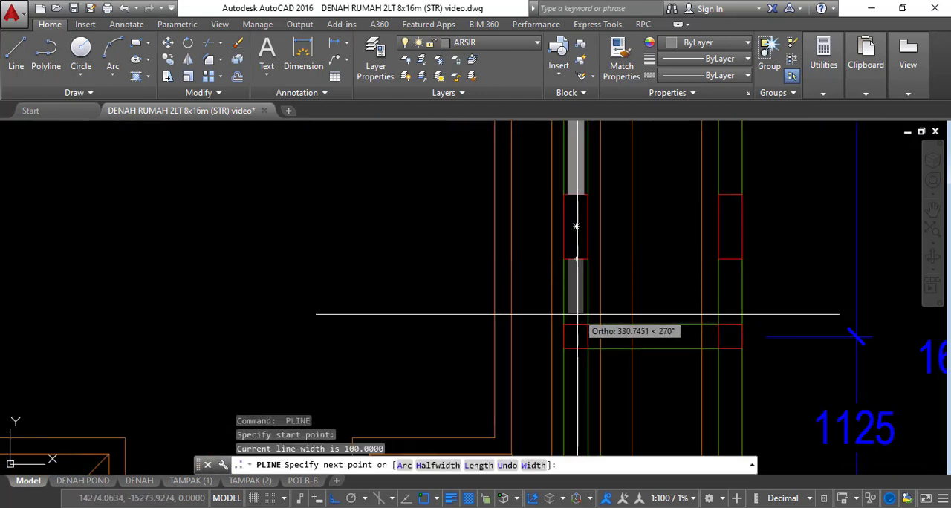
pyautogui.press('space')
# Draw a 100-wide polyline along the cross wall between the 3075 and 1125 bays to the right outer wall's column
pyautogui.moveTo(615, 340); pyautogui.dragTo(558, 297, button='middle')
pyautogui.scroll(2, 550, 312)
pyautogui.press('space')
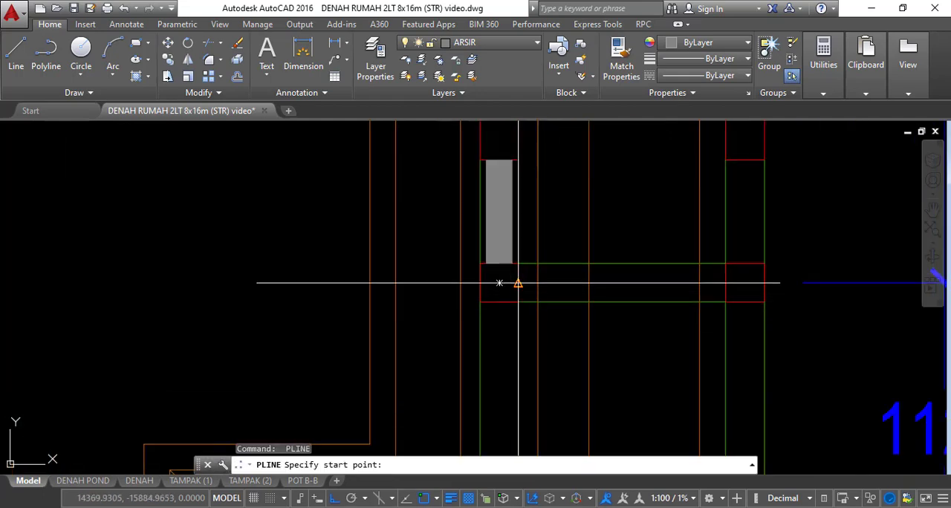
pyautogui.click(518, 282)
pyautogui.moveTo(684, 291); pyautogui.dragTo(631, 291, button='middle')
pyautogui.press('space')
# Draw a 100-wide polyline down the inner wall of the 1125 bay to the column at its lower end
pyautogui.scroll(-2, 626, 231)
pyautogui.scroll(2, 554, 261)
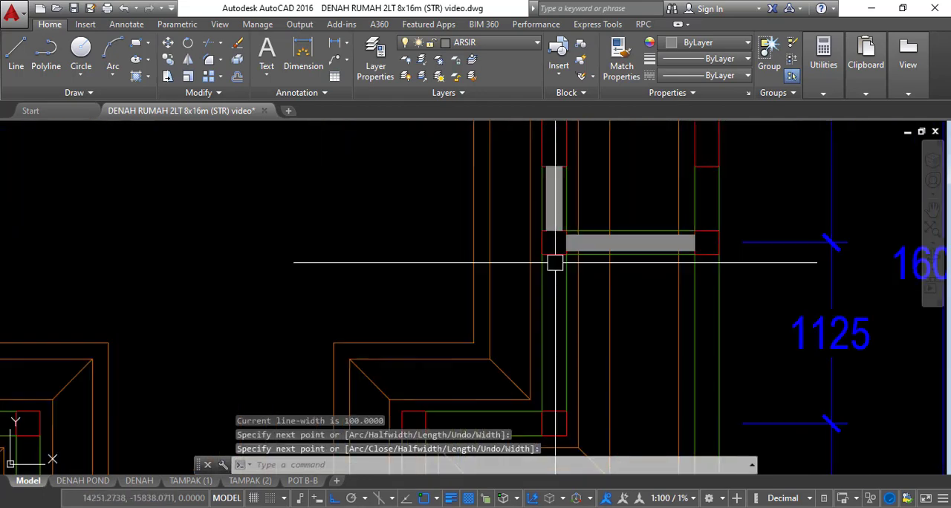
pyautogui.press('space')
pyautogui.click(550, 250)
pyautogui.scroll(-4, 550, 250)
pyautogui.scroll(1, 552, 288)
pyautogui.scroll(3, 553, 295)
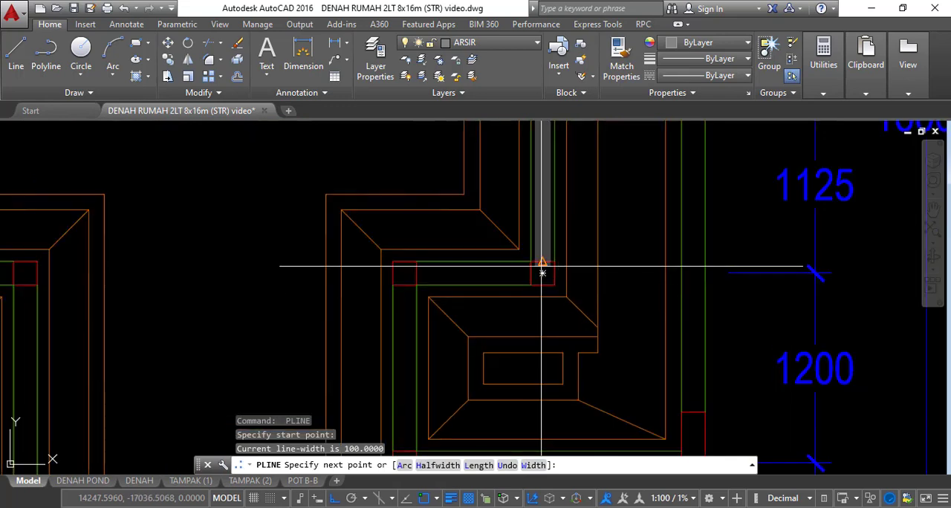
pyautogui.press('space')
pyautogui.press('space')
# Draw 100-wide polylines along the short wall at the top of the 1200 bay and down that bay's inner wall to the corner column
pyautogui.click(419, 274)
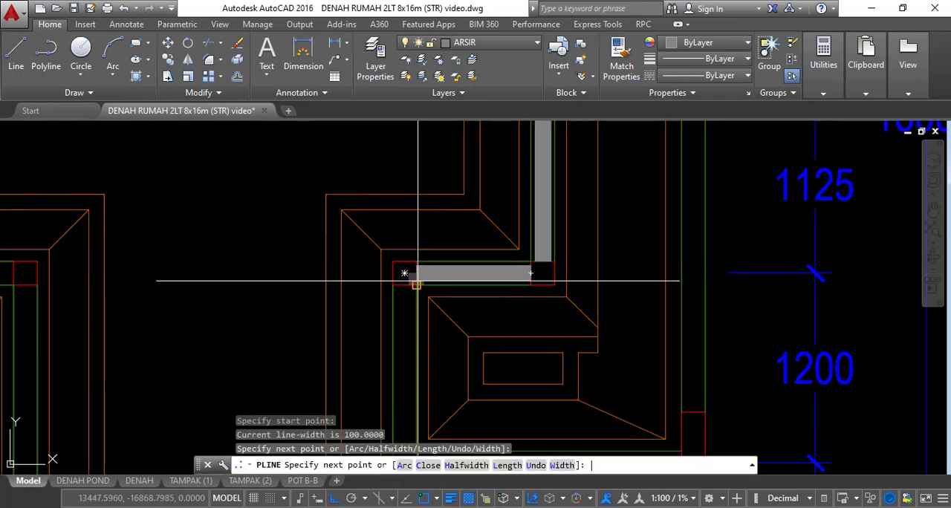
pyautogui.press('space')
pyautogui.press('space')
pyautogui.click(406, 287)
pyautogui.scroll(-5, 416, 275)
pyautogui.scroll(3, 414, 309)
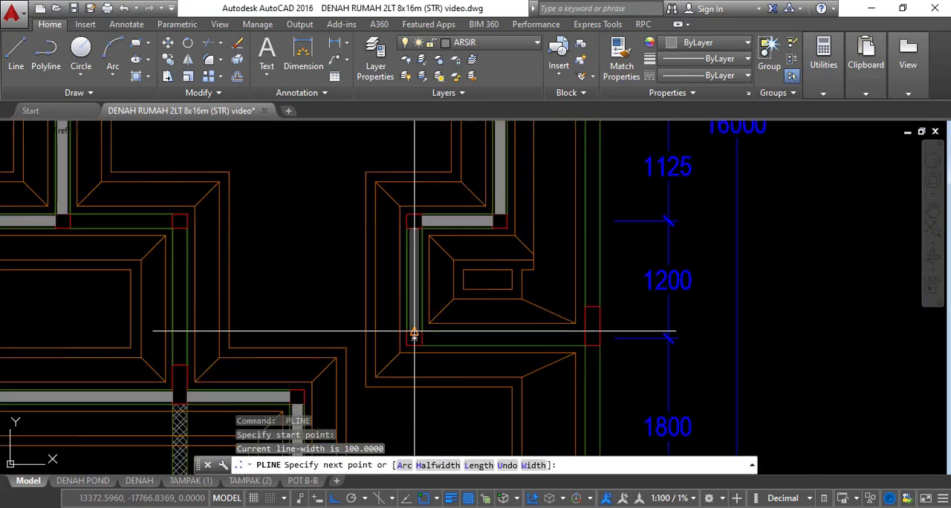
pyautogui.press('space')
# Draw a 100-wide polyline along the cross wall at the bottom of the 1200 bay to the right outer wall's column
pyautogui.scroll(4, 442, 339)
pyautogui.press('space')
pyautogui.click(386, 336)
pyautogui.moveTo(788, 354); pyautogui.dragTo(572, 330, button='middle')
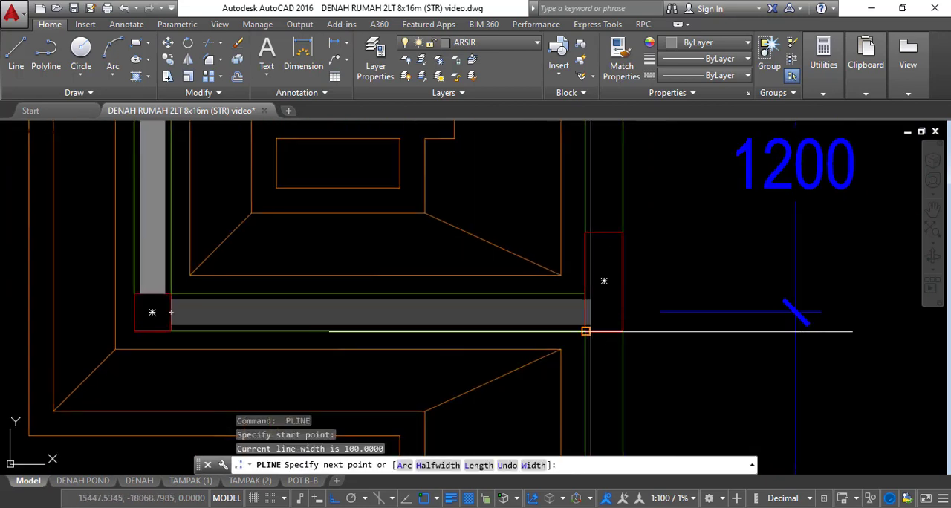
pyautogui.click(584, 313)
pyautogui.scroll(-6, 541, 269)
pyautogui.press('space')
# Draw a 100-wide polyline down the right outer wall of the lower 1800 bay to the grid A column
pyautogui.scroll(6, 557, 285)
pyautogui.press('space')
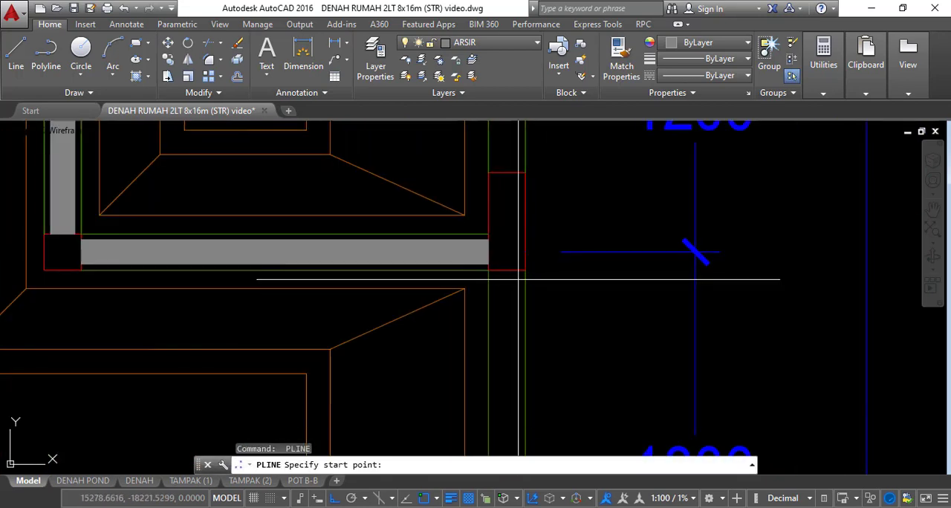
pyautogui.click(507, 271)
pyautogui.scroll(-4, 512, 238)
pyautogui.scroll(3, 505, 329)
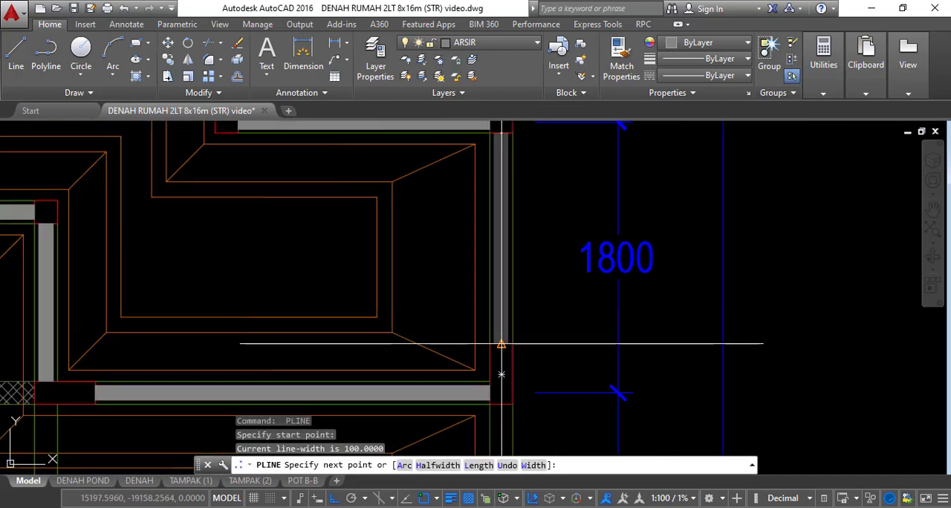
pyautogui.scroll(3, 515, 290)
pyautogui.press('space')
pyautogui.press('space')
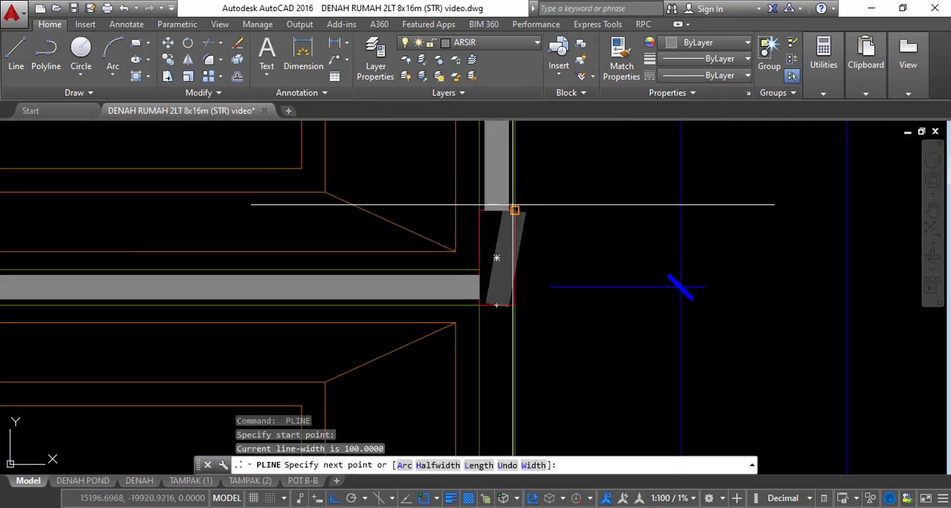
# Draw 100-wide polylines down the right outer wall of the 4000 bay from grid A to the intermediate column and on to the bottom corner column
pyautogui.scroll(-5, 513, 204)
pyautogui.scroll(4, 479, 223)
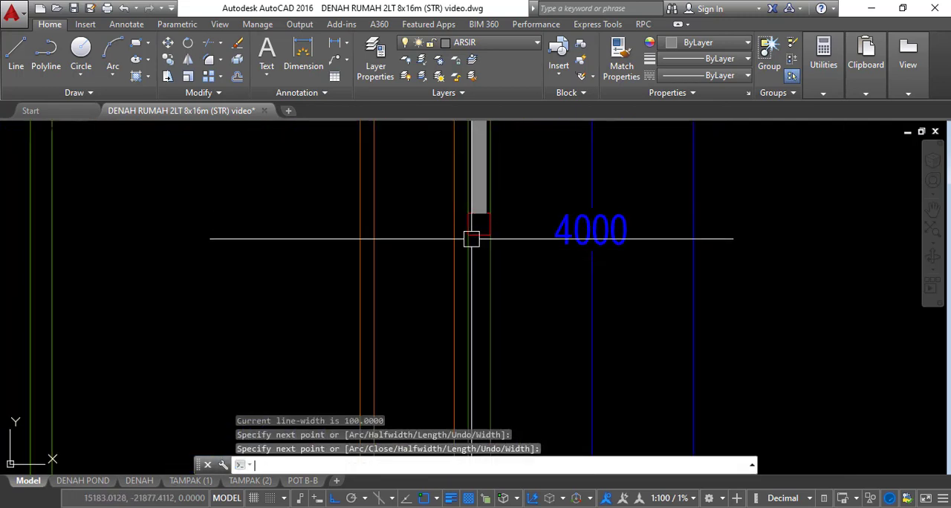
pyautogui.click(479, 224)
pyautogui.scroll(-4, 488, 270)
pyautogui.scroll(4, 483, 286)
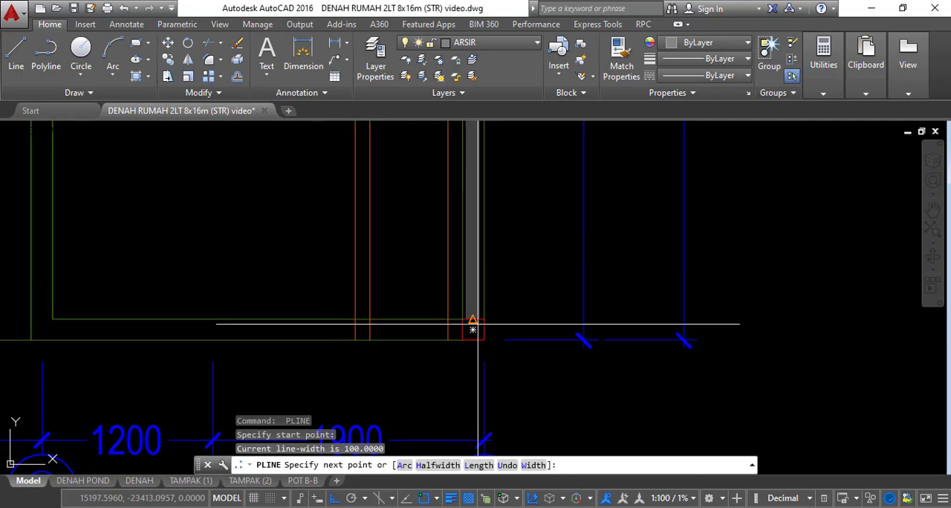
pyautogui.press('space')
# Draw a 100-wide polyline down the unfilled inner wall beside the 1300 bay, from its upper corner column to the grid B column
pyautogui.scroll(-5, 513, 327)
pyautogui.moveTo(558, 273); pyautogui.dragTo(575, 419, button='middle')
pyautogui.scroll(4, 377, 254)
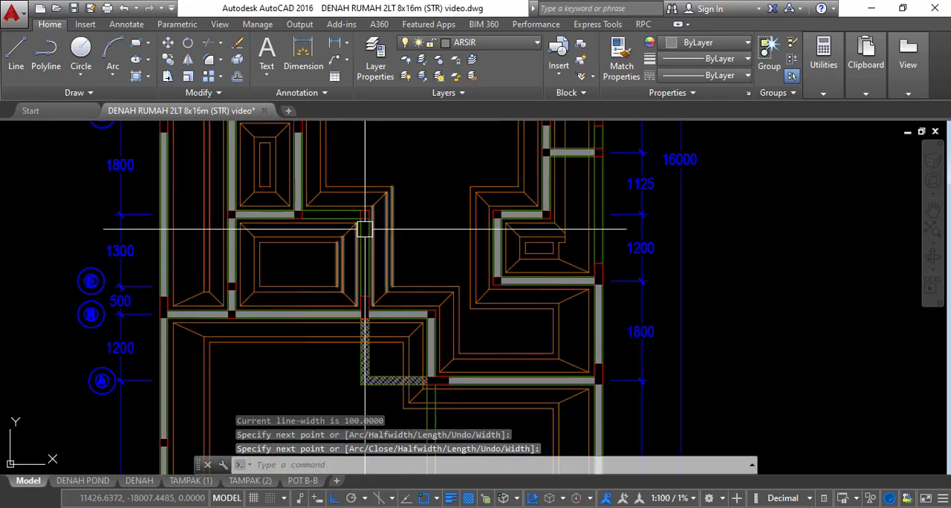
pyautogui.moveTo(403, 257); pyautogui.dragTo(464, 269, button='middle')
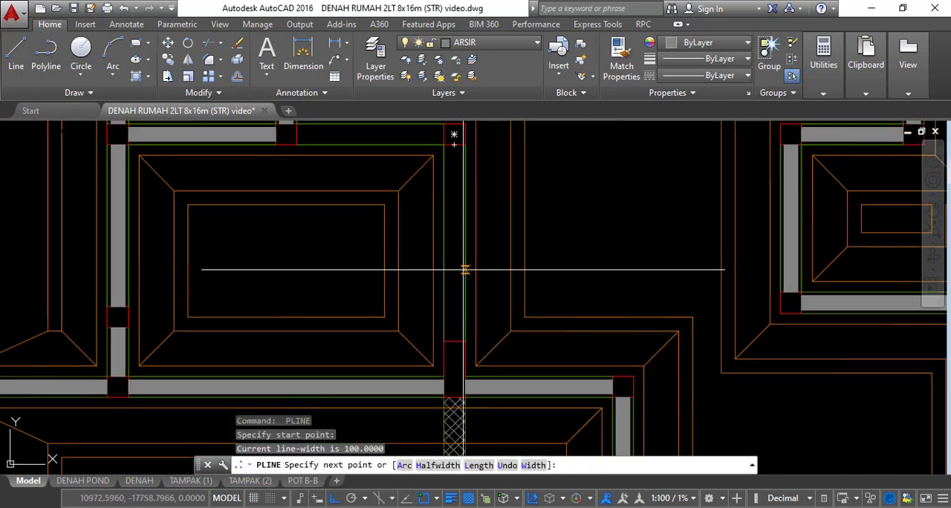
pyautogui.scroll(-3, 476, 342)
pyautogui.scroll(4, 409, 218)
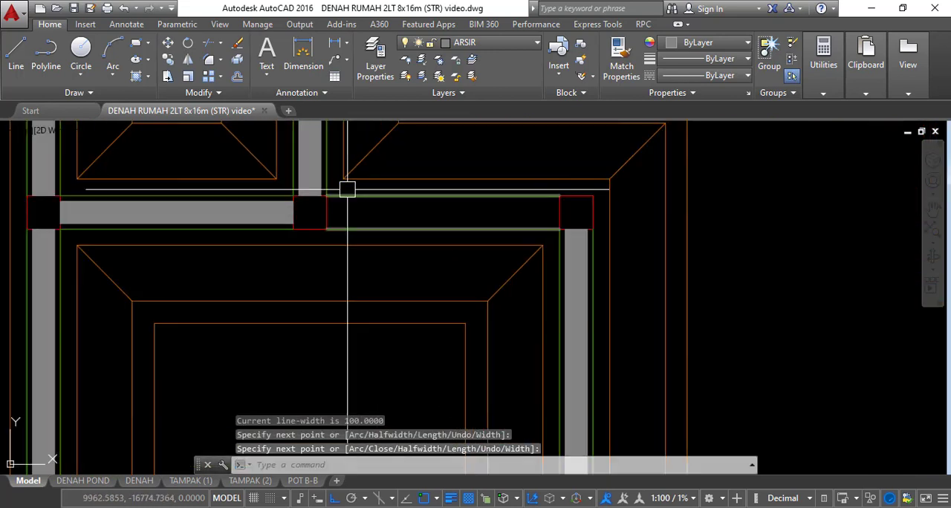
# Draw a 100-wide polyline along the unfilled cross wall at the top of the 1300 bay between its two columns
pyautogui.press('space')
pyautogui.press('space')
# Draw a 100-wide polyline up the right outer wall through the 1200 and 1125 bays to the column at the 1125 bay's top
pyautogui.press('space')
pyautogui.scroll(-4, 401, 236)
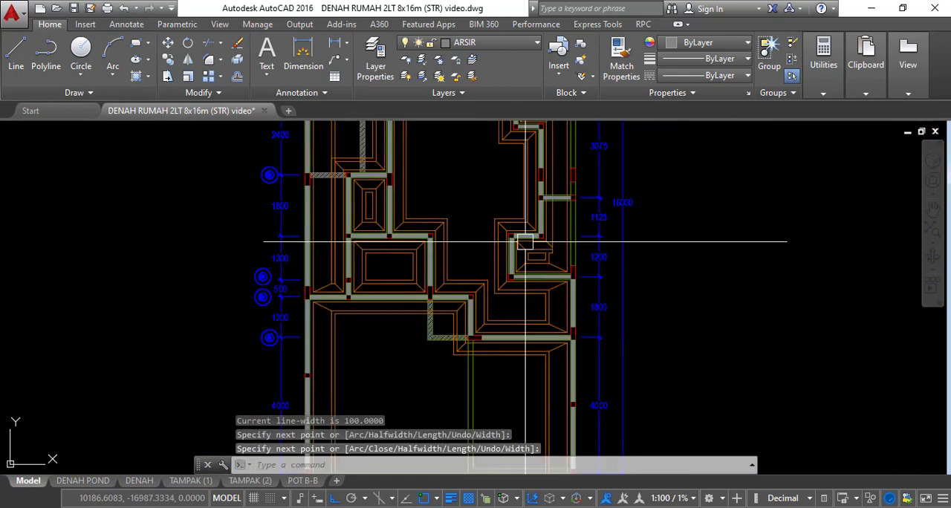
pyautogui.moveTo(526, 242); pyautogui.dragTo(500, 287, button='middle')
pyautogui.scroll(4, 557, 313)
pyautogui.press('space')
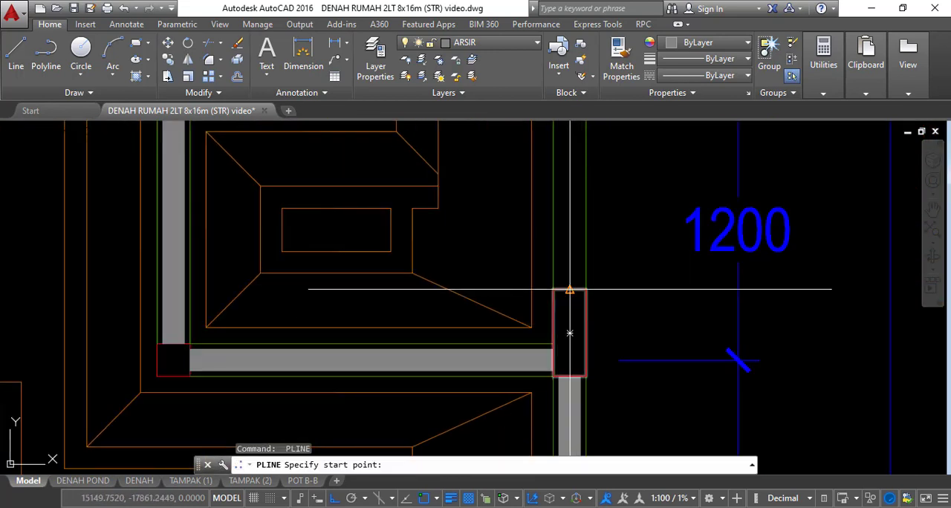
pyautogui.click(569, 289)
pyautogui.scroll(-3, 569, 297)
pyautogui.scroll(4, 556, 287)
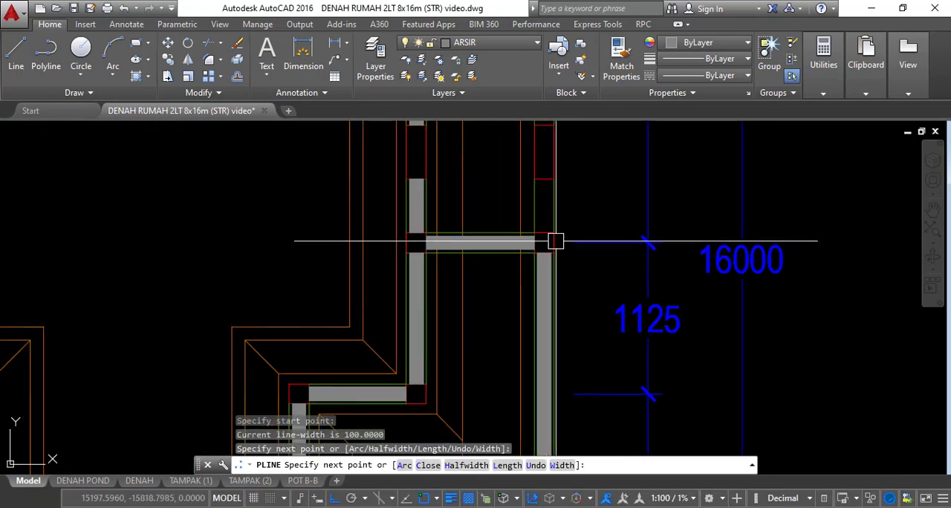
pyautogui.press('space')
pyautogui.press('space')
# Draw a short 100-wide polyline on the right outer wall between the 3075 bay's bottom column and the elongated column above it
pyautogui.click(543, 178)
pyautogui.click(544, 233)
pyautogui.press('space')
# Draw a 100-wide polyline up the right outer wall of the 3075 bay from the elongated column to the grid E column
pyautogui.moveTo(552, 175); pyautogui.dragTo(523, 309, button='middle')
pyautogui.press('space')
pyautogui.click(514, 260)
pyautogui.scroll(-3, 514, 260)
pyautogui.moveTo(515, 260); pyautogui.dragTo(538, 309, button='middle')
pyautogui.scroll(3, 537, 169)
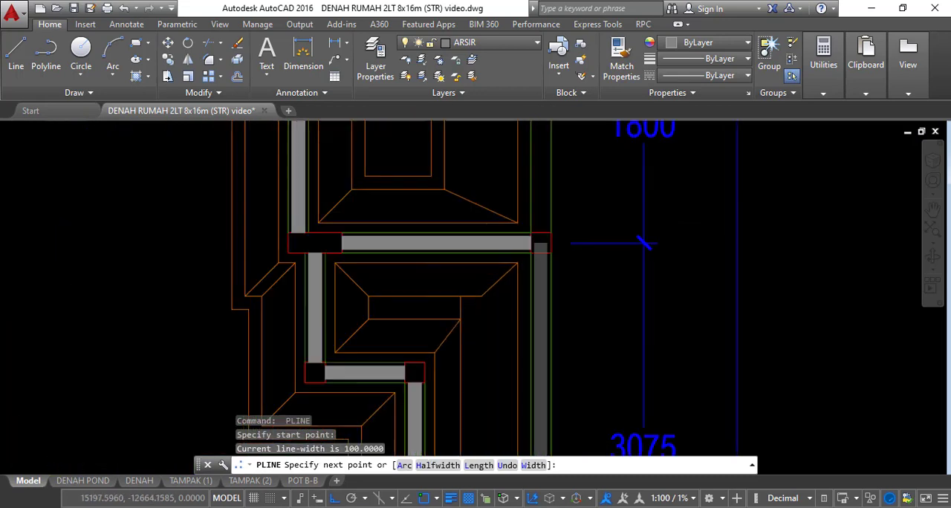
pyautogui.scroll(2, 546, 260)
pyautogui.press('space')
# Draw a 100-wide polyline up the right outer wall of the 1800 bay from the grid E column to the elongated column above
pyautogui.scroll(-4, 550, 249)
pyautogui.scroll(2, 538, 227)
pyautogui.press('space')
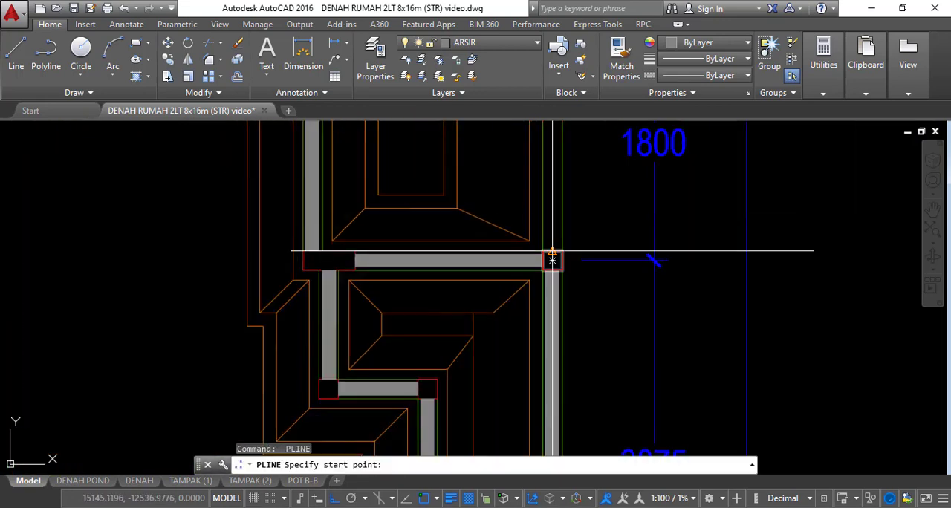
pyautogui.click(553, 250)
pyautogui.scroll(-4, 563, 253)
pyautogui.scroll(6, 563, 187)
pyautogui.click(556, 204)
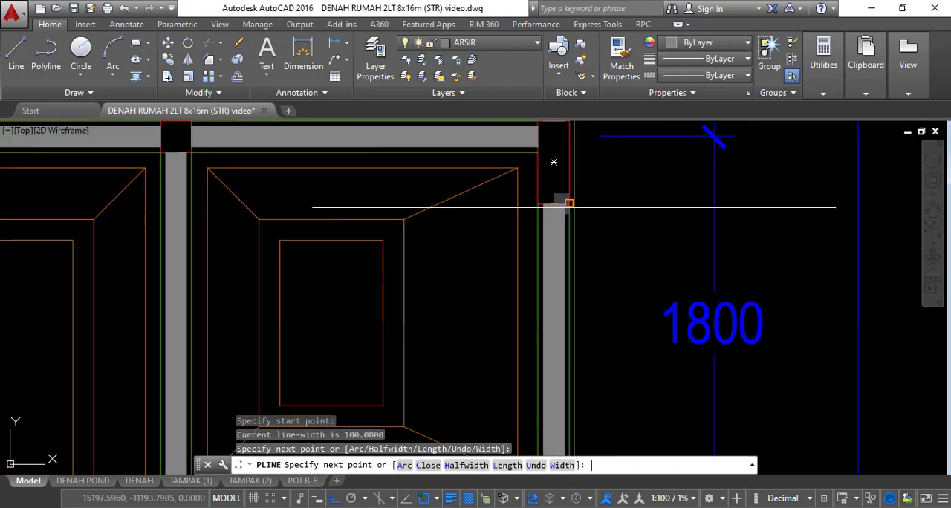
# Turn on all hidden layers with LAYON
pyautogui.scroll(-6, 564, 205)
pyautogui.moveTo(667, 288); pyautogui.dragTo(676, 224, button='middle')
pyautogui.scroll(-2, 664, 217)
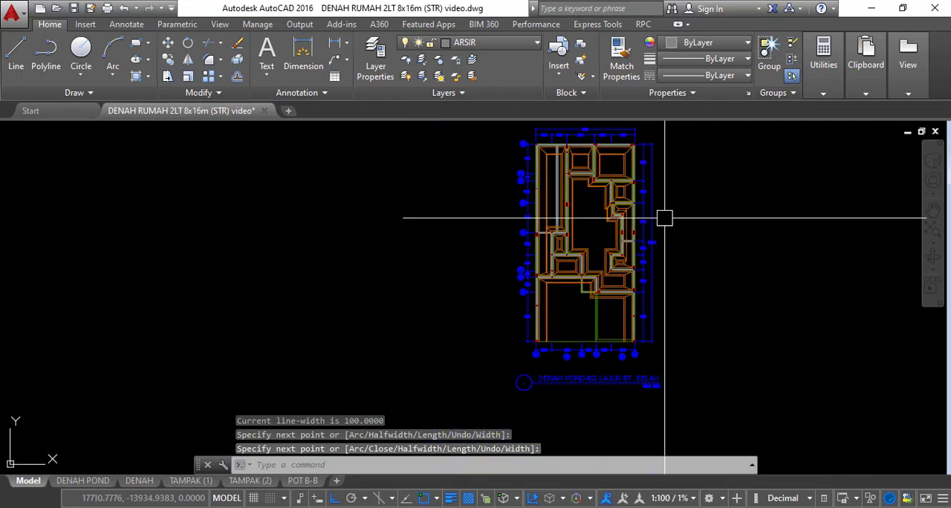
pyautogui.click(494, 41)
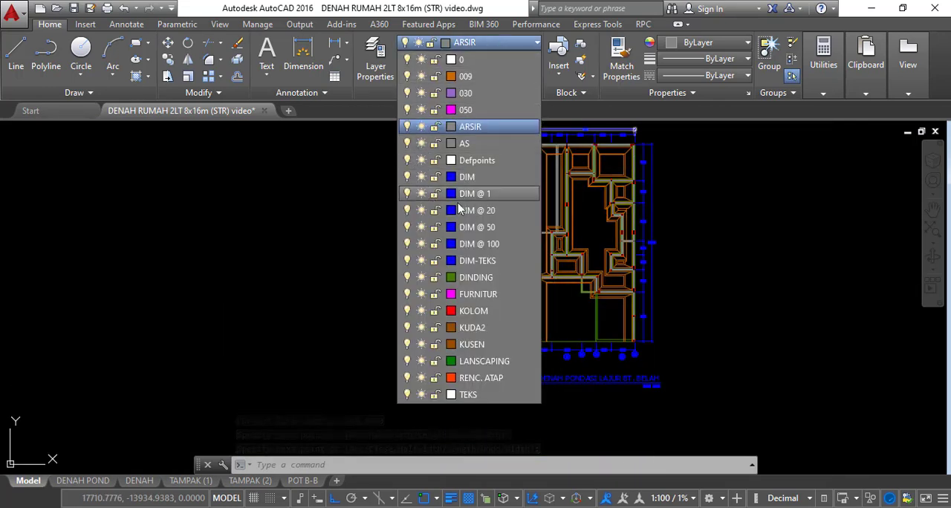
pyautogui.press('Escape')
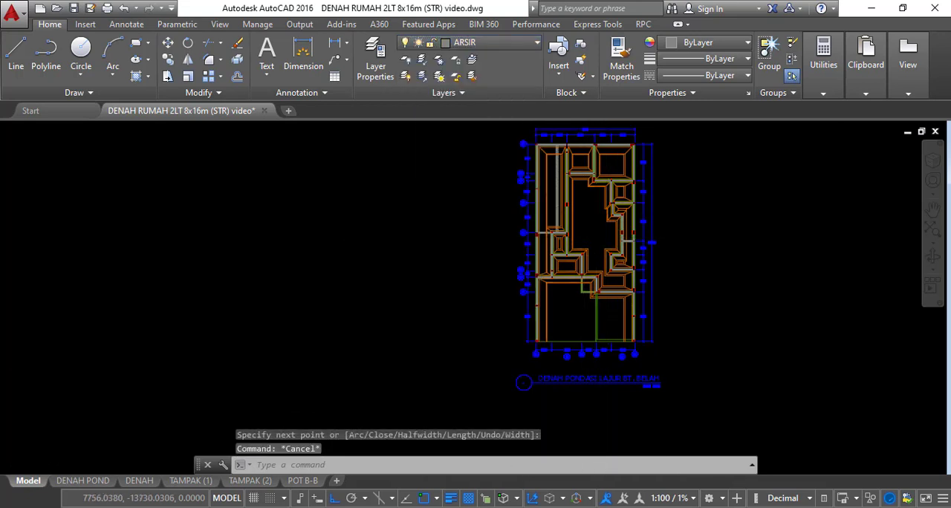
pyautogui.scroll(4, 608, 237)
pyautogui.write('LAYO')
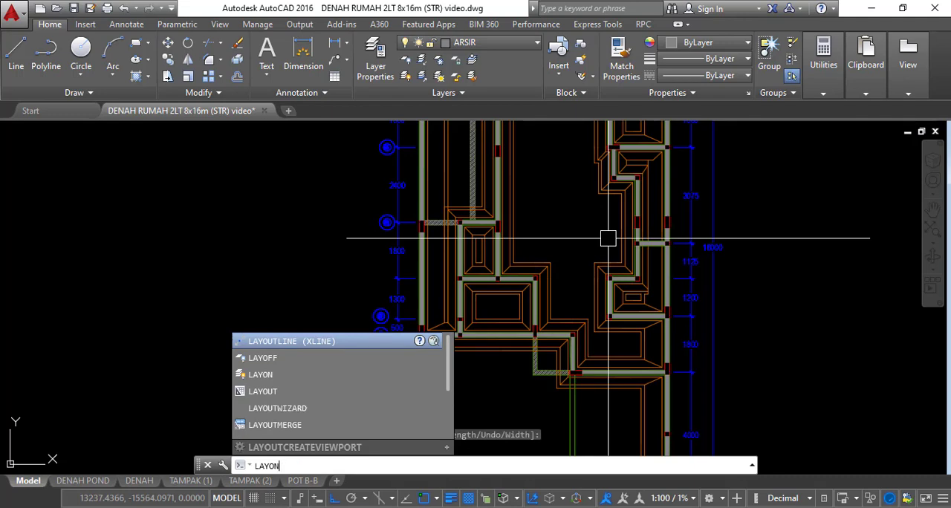
pyautogui.write('N')
pyautogui.press('Return')
# Check the wall fills, columns and grid lines throughout the foundation plan, and frame the whole plan with a zoom window
pyautogui.scroll(-5, 607, 238)
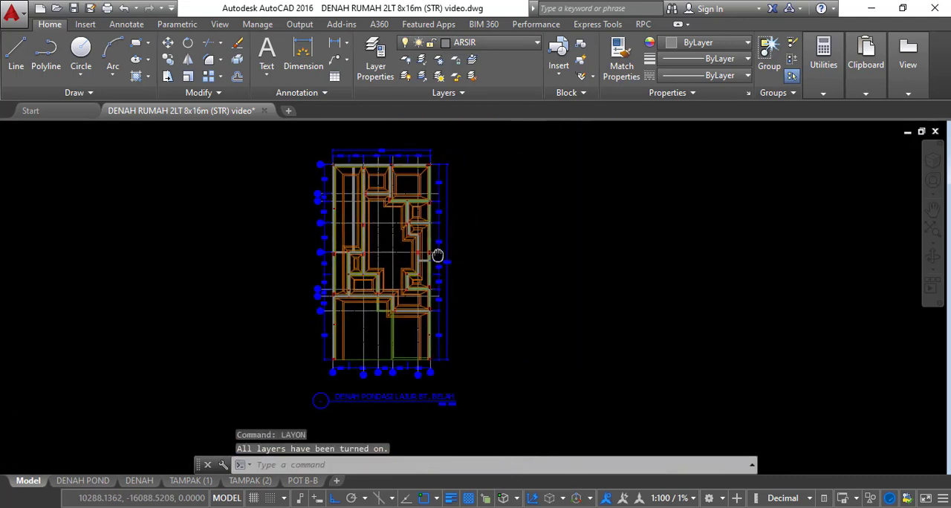
pyautogui.scroll(4, 390, 344)
pyautogui.moveTo(448, 358); pyautogui.dragTo(522, 317, button='middle')
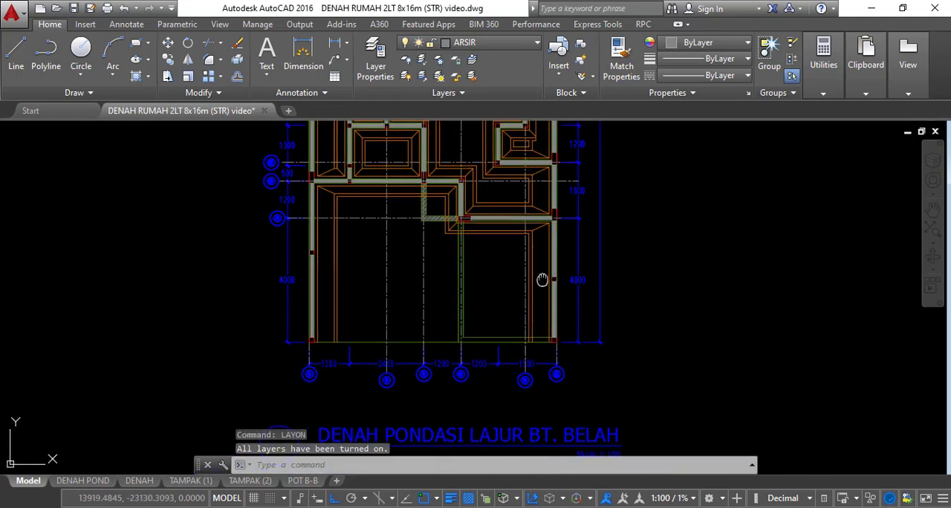
pyautogui.moveTo(543, 280); pyautogui.dragTo(569, 341, button='middle')
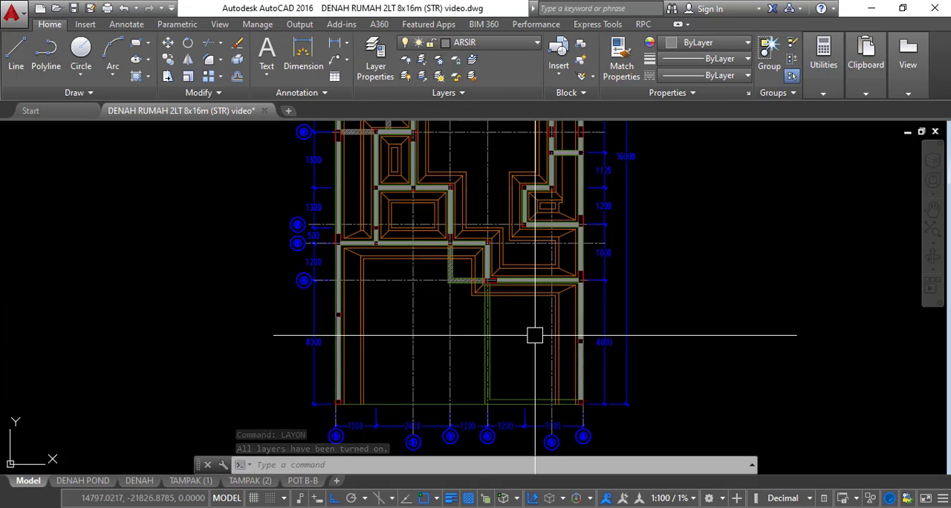
pyautogui.scroll(-3, 505, 295)
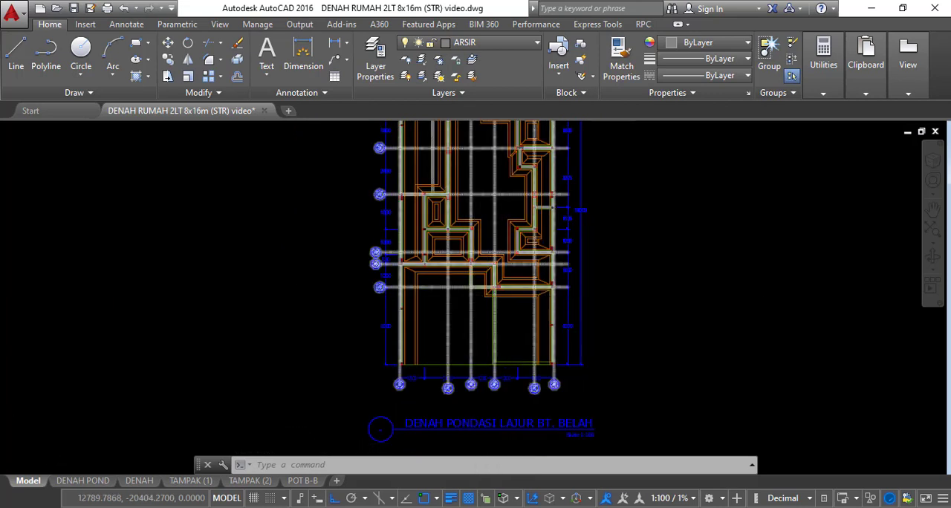
pyautogui.scroll(2, 474, 303)
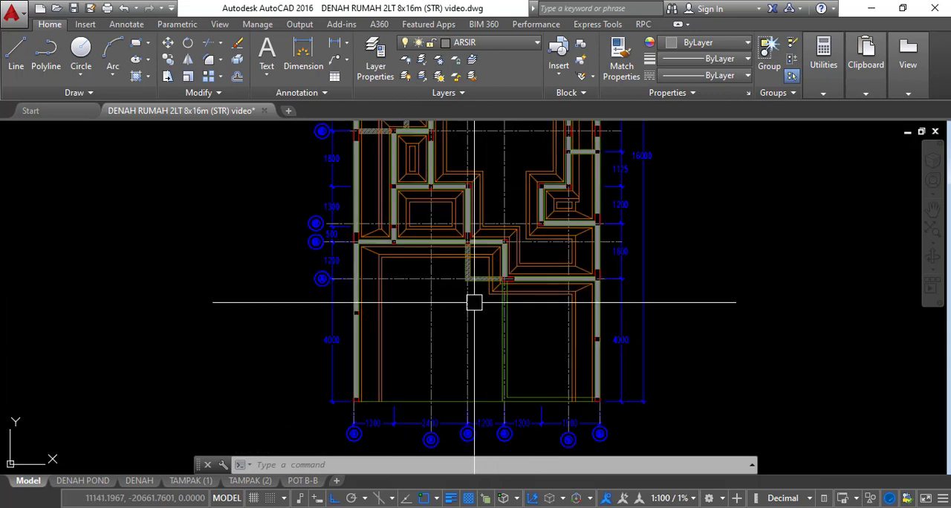
pyautogui.moveTo(453, 284); pyautogui.dragTo(469, 387, button='middle')
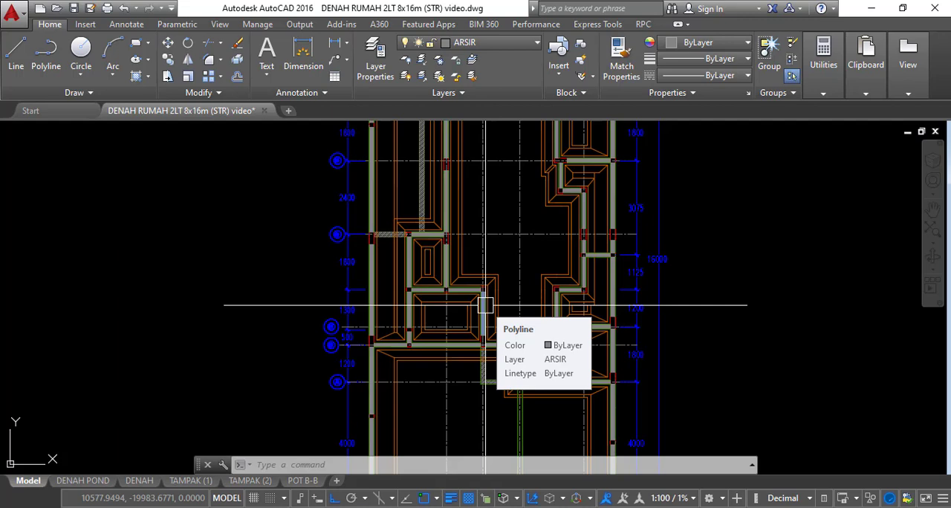
pyautogui.scroll(-6, 458, 223)
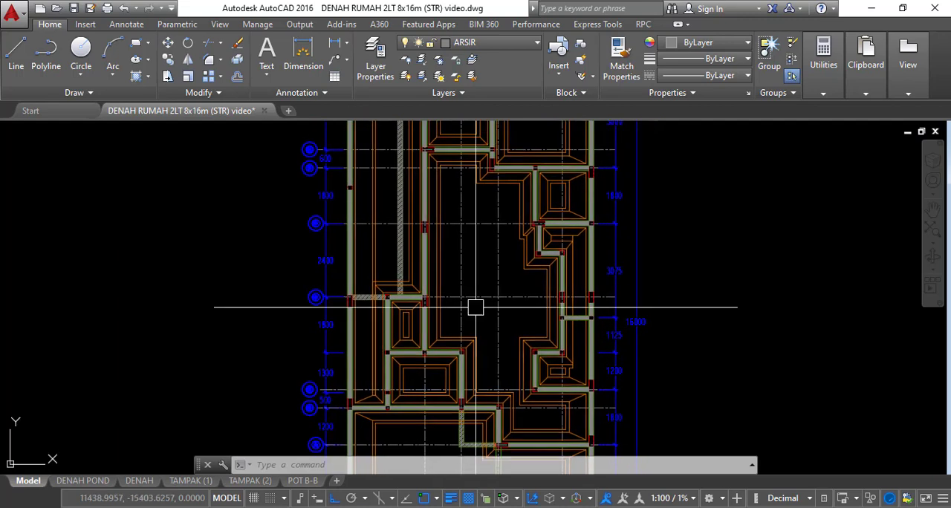
pyautogui.write('z')
pyautogui.press('Return')
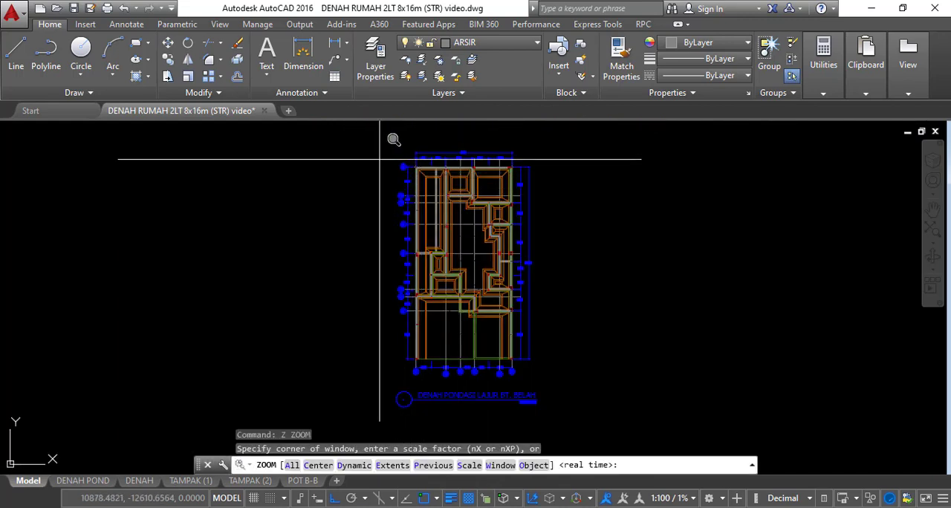
pyautogui.click(370, 141)
pyautogui.click(541, 401)
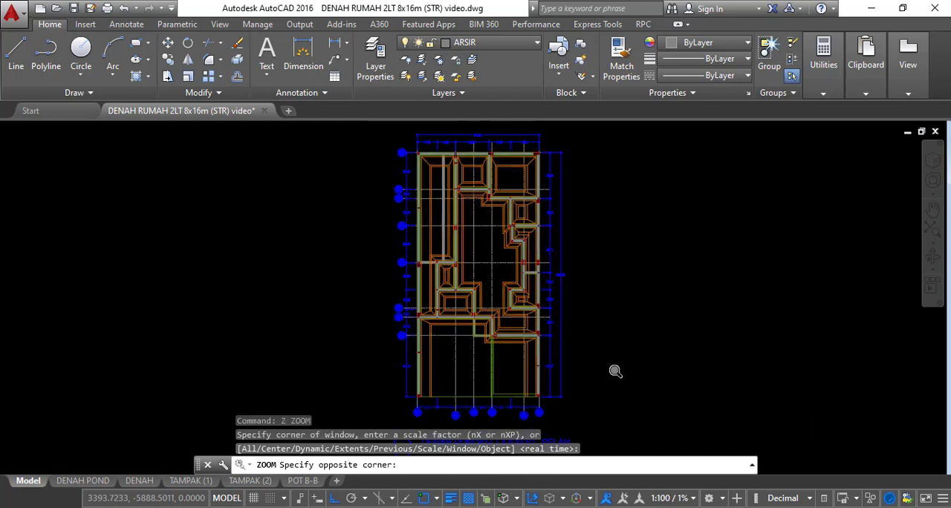